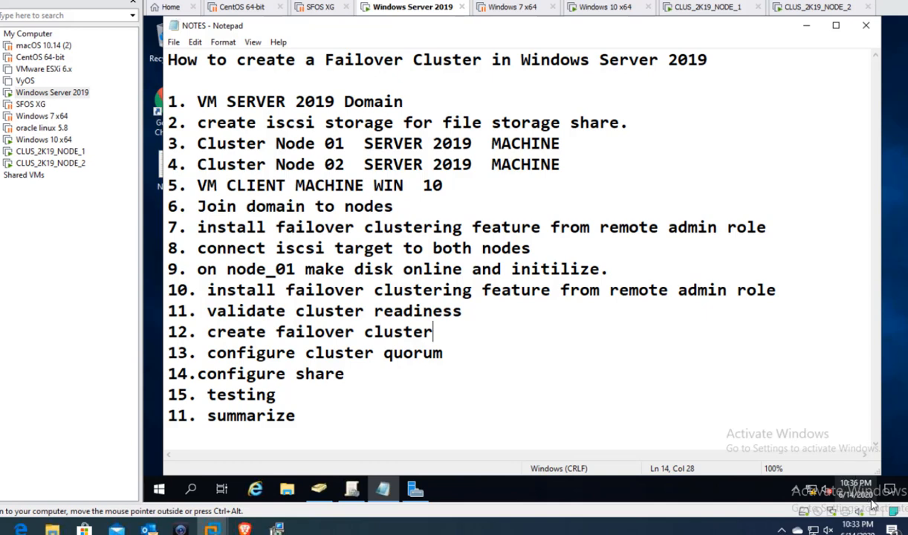
# - Hide the notes, check the Windows 10 x64, NODE_1 and NODE_2 machines, then return to Windows Server 2019
pyautogui.click(808, 27)
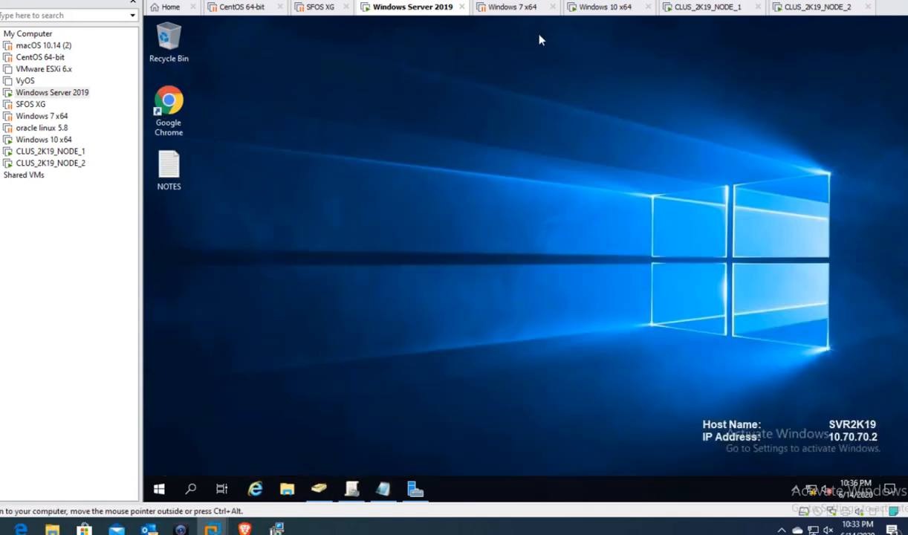
pyautogui.click(598, 7)
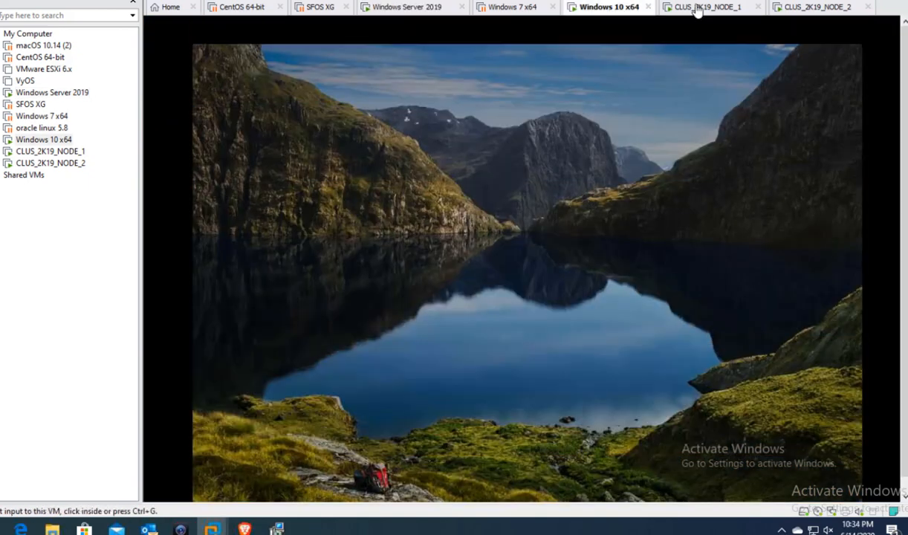
pyautogui.click(696, 7)
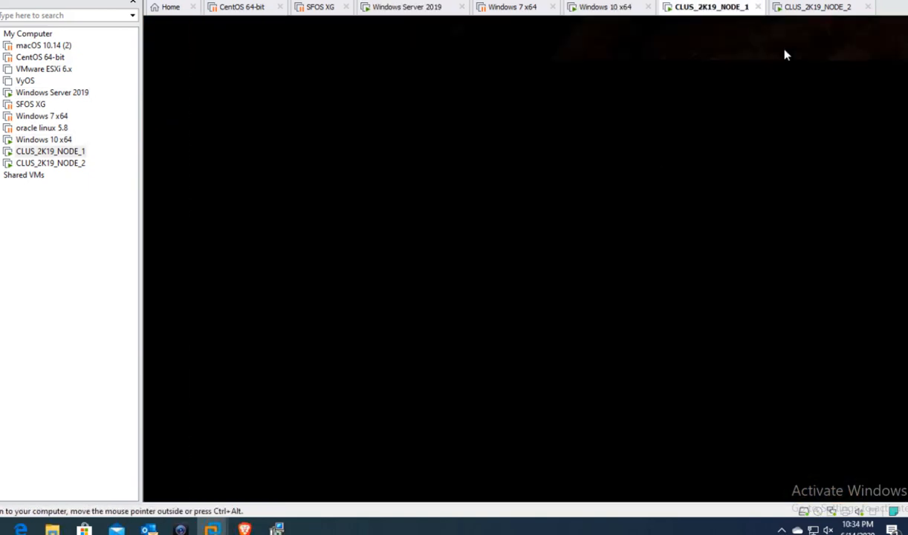
pyautogui.click(808, 7)
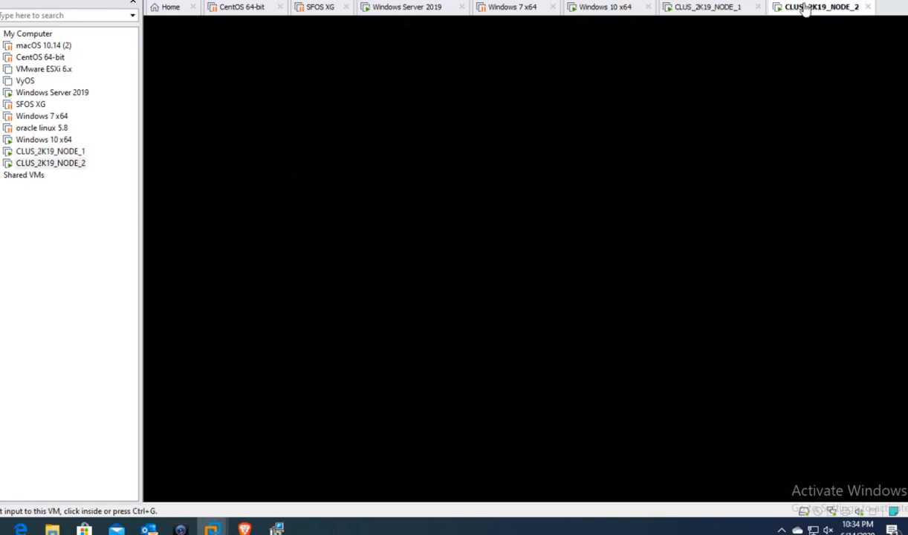
pyautogui.click(635, 178)
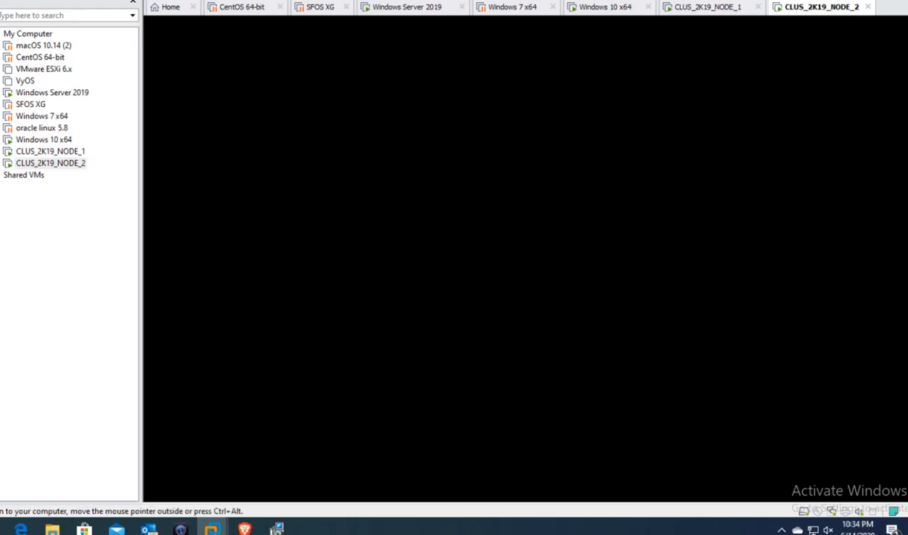
pyautogui.click(409, 7)
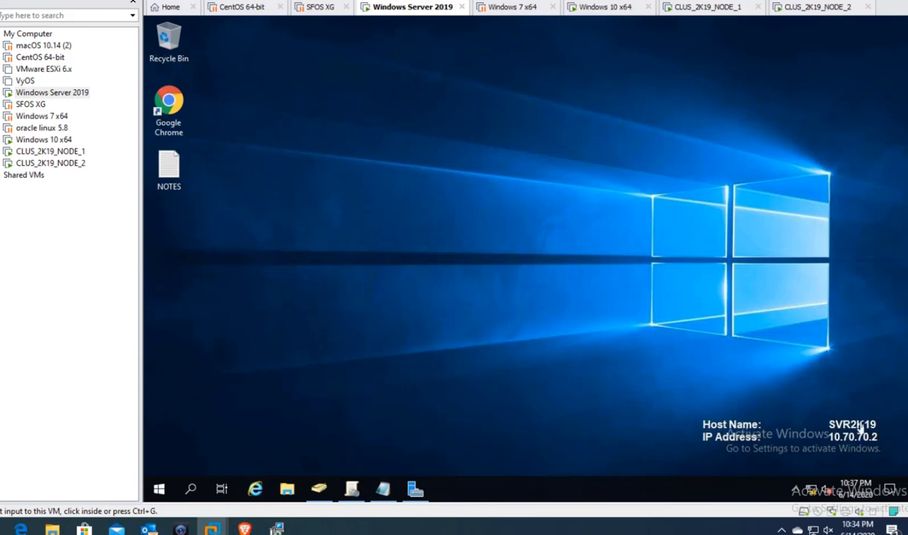
# - Sign in to CLUS_2K19_NODE_1 with Ctrl+Alt+Del and the administrator password
pyautogui.click(678, 8)
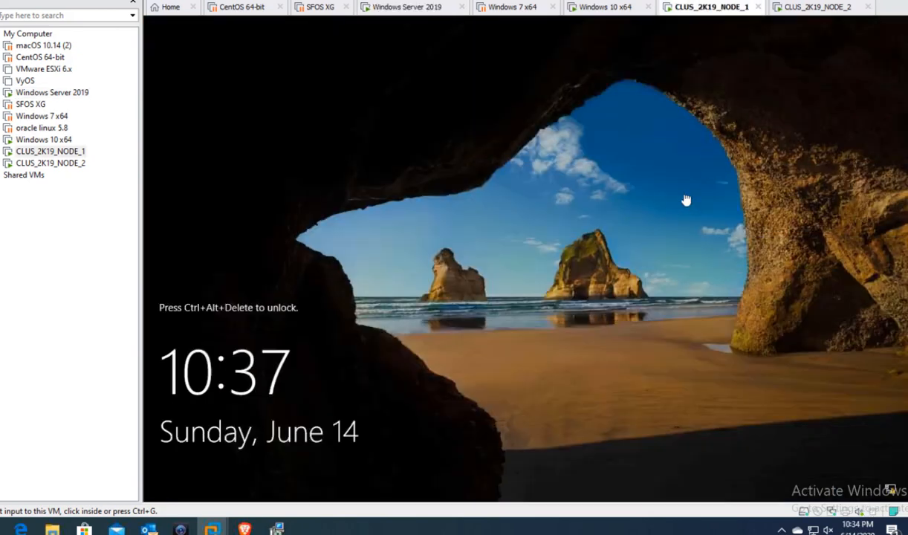
pyautogui.rightClick(698, 9)
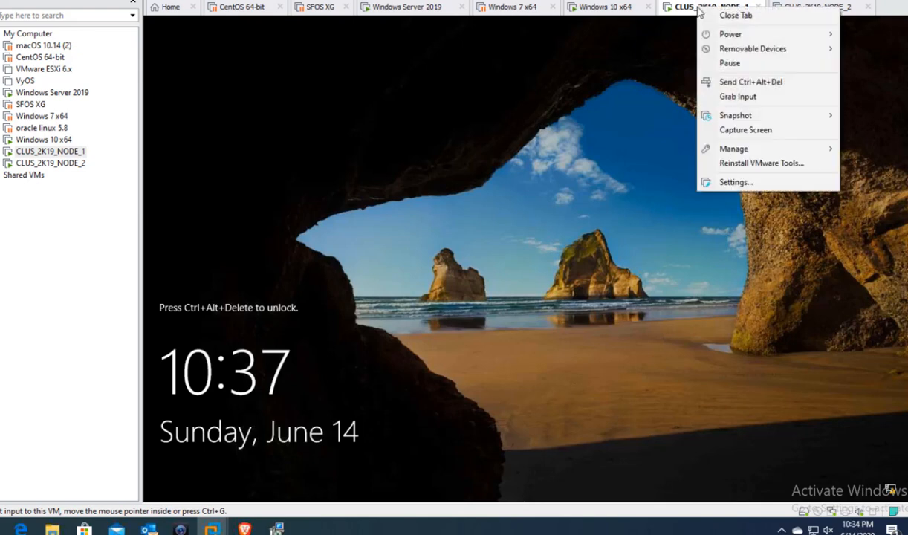
pyautogui.click(747, 86)
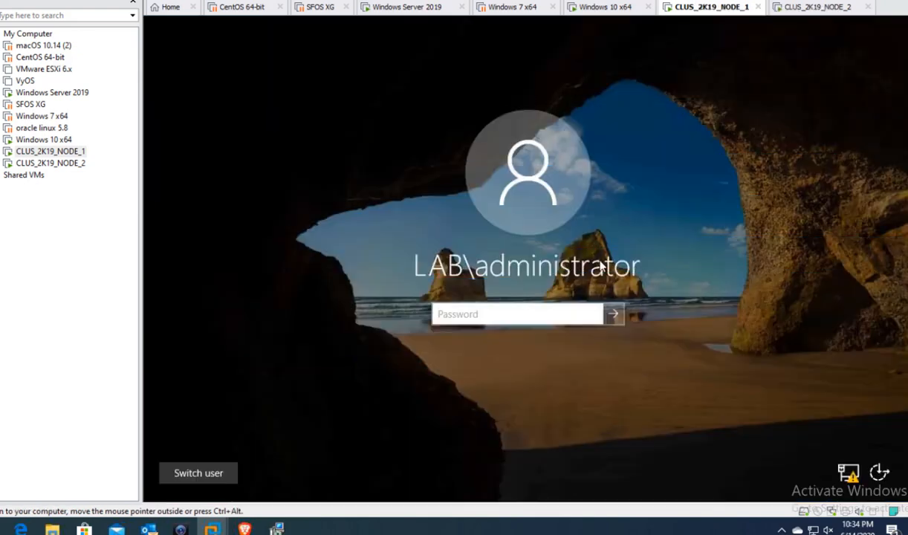
pyautogui.write('P@ssw0rd')
pyautogui.press('Return')
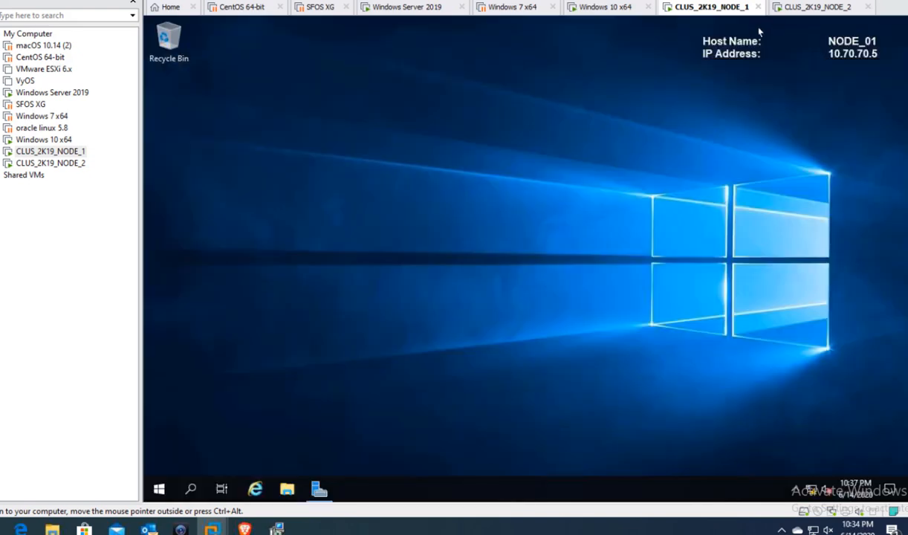
# - Sign in to CLUS_2K19_NODE_2 with the administrator password, then go back to Windows Server 2019
pyautogui.click(821, 9)
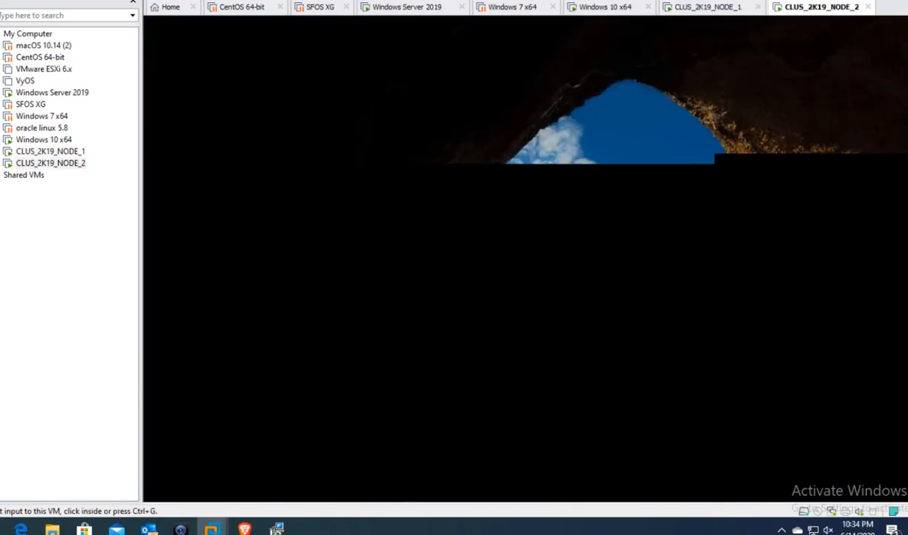
pyautogui.rightClick(816, 9)
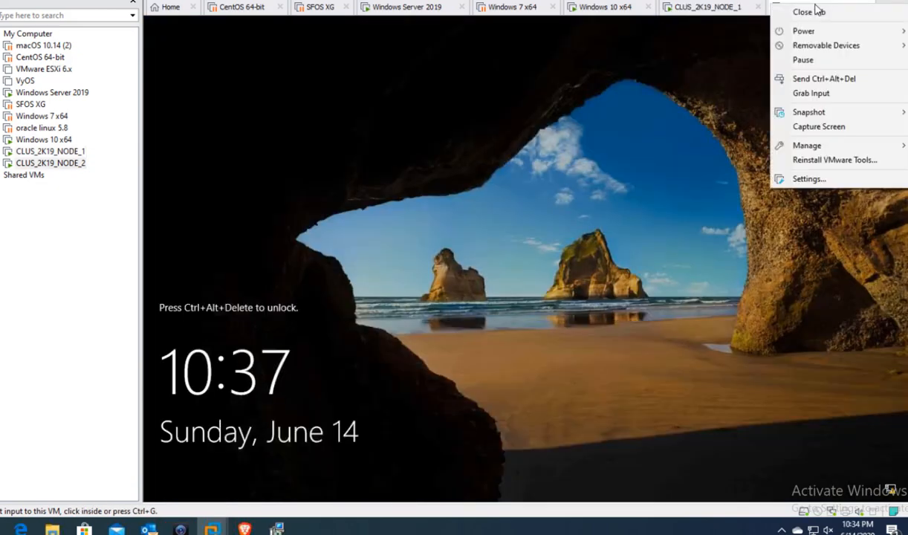
pyautogui.click(794, 78)
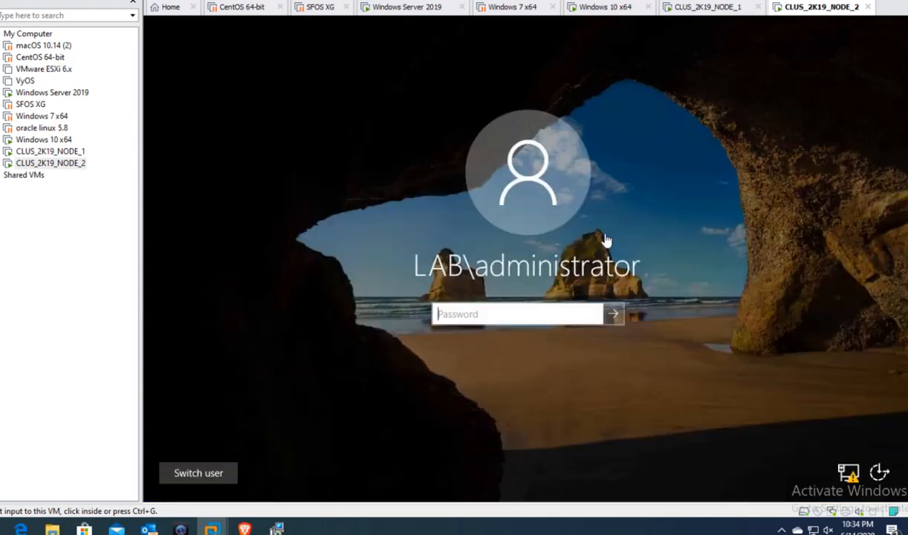
pyautogui.click(548, 311)
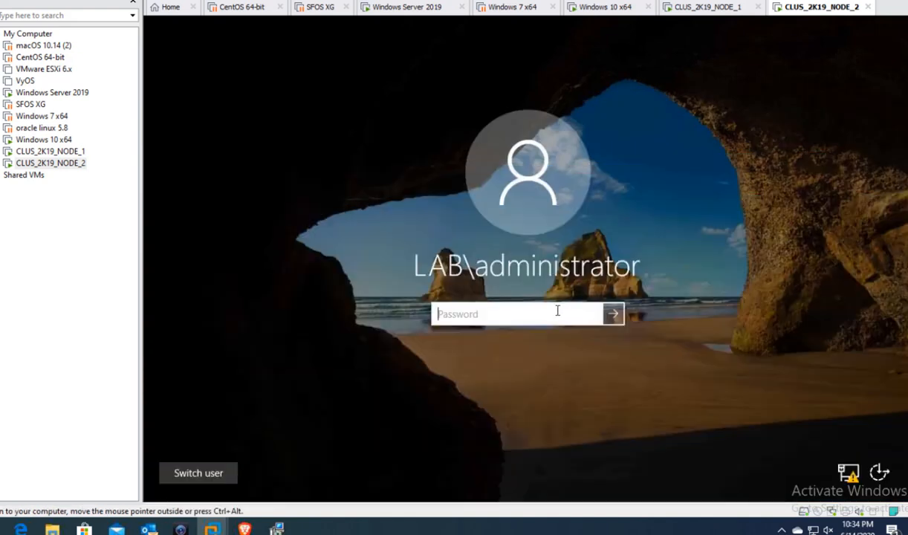
pyautogui.write('********')
pyautogui.press('Return')
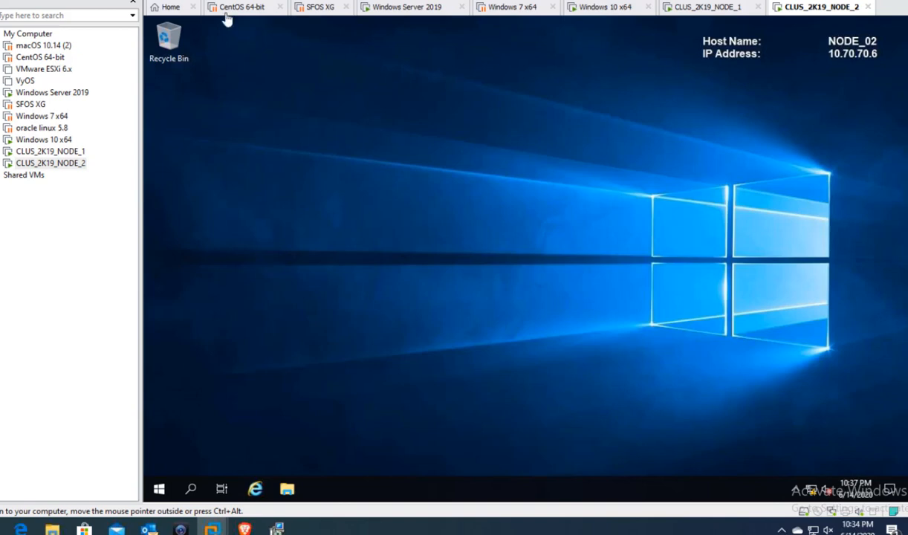
pyautogui.click(401, 9)
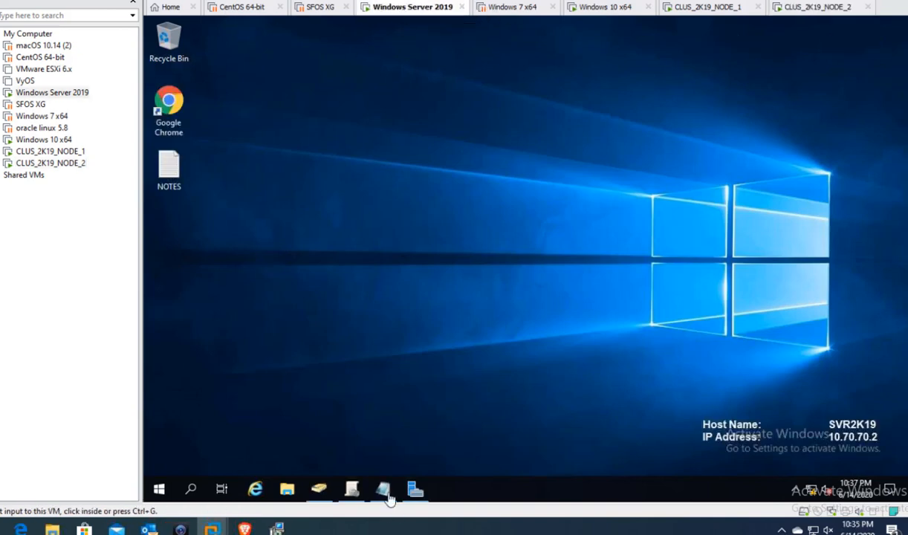
# - Review plan items 1 (VM SERVER 2019 Domain) and 2 (iSCSI storage) in NOTES, then hide Notepad
pyautogui.moveTo(383, 488)
pyautogui.click(381, 445)
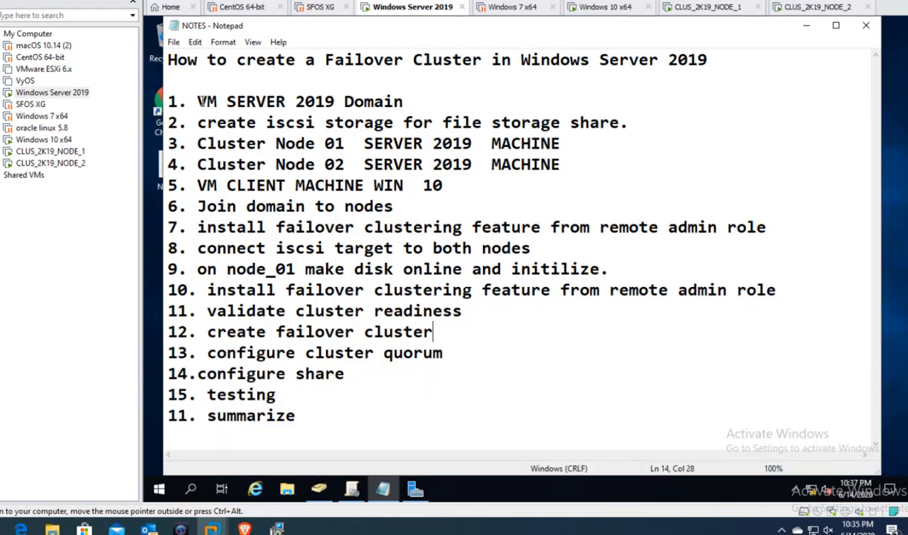
pyautogui.moveTo(187, 100); pyautogui.dragTo(305, 102)
pyautogui.moveTo(387, 91); pyautogui.dragTo(410, 91)
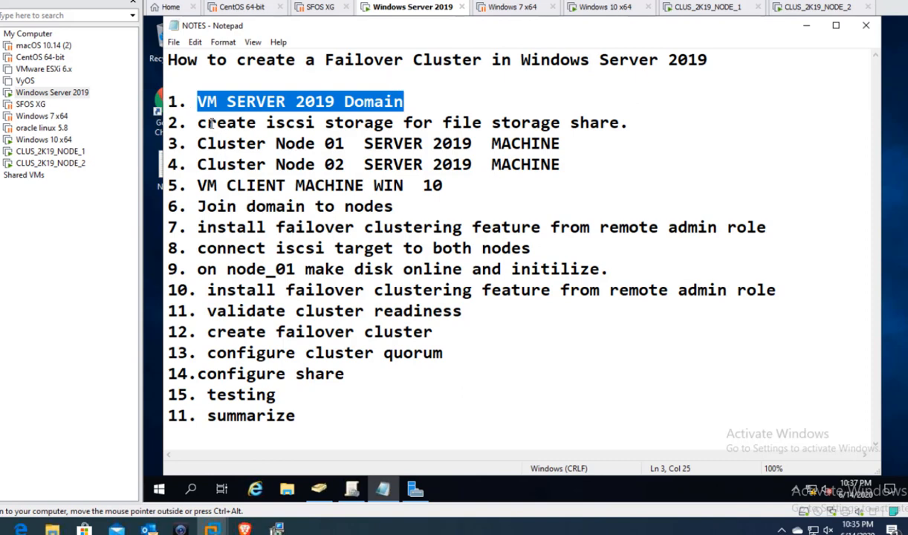
pyautogui.moveTo(197, 123); pyautogui.dragTo(672, 122)
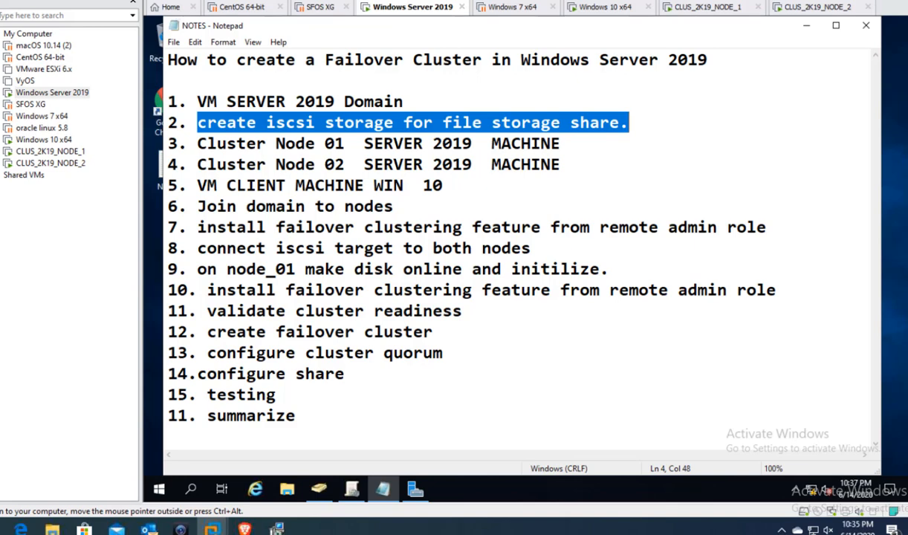
pyautogui.click(814, 30)
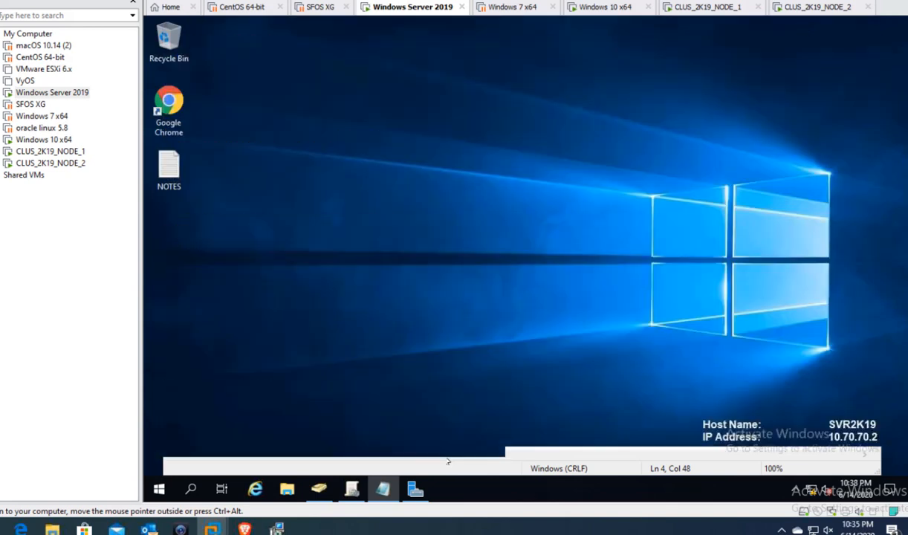
# - Start the Add Roles and Features wizard with role-based installation on the local server
pyautogui.click(415, 492)
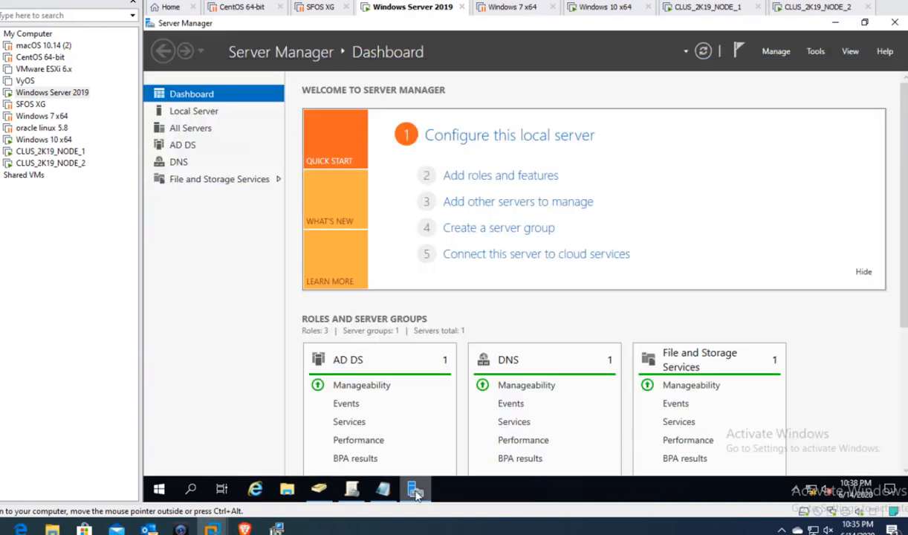
pyautogui.click(471, 177)
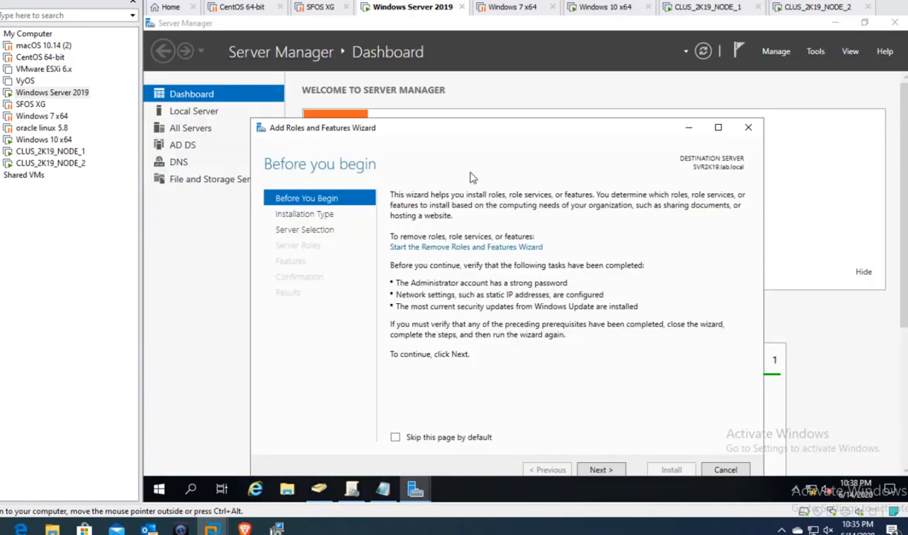
pyautogui.click(604, 472)
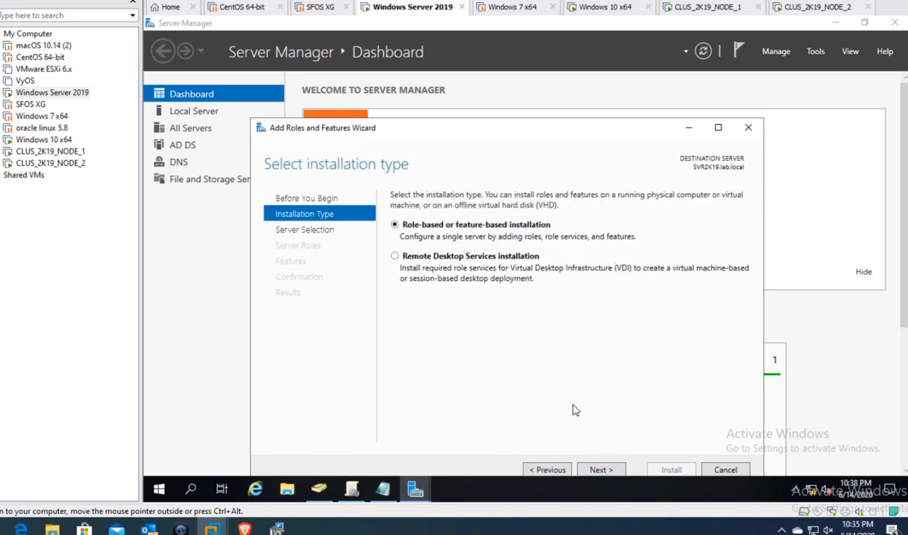
pyautogui.click(601, 470)
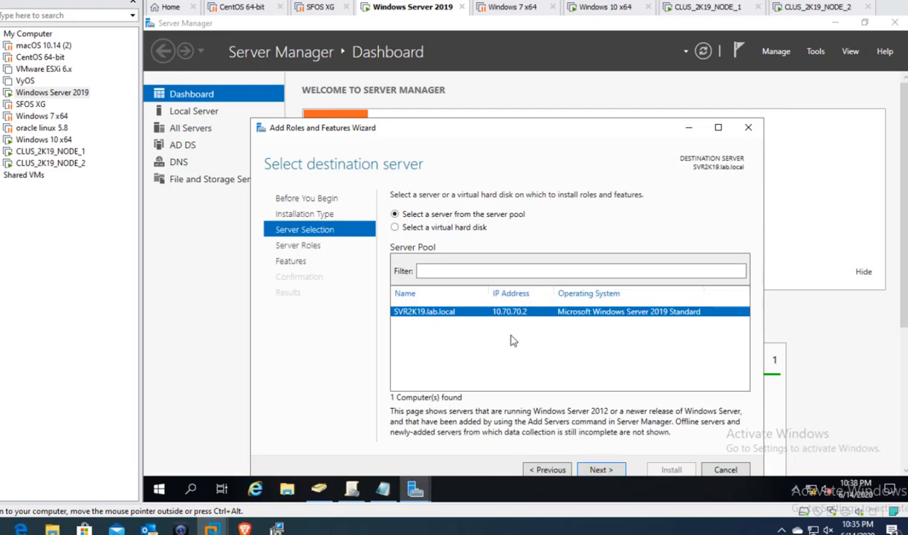
pyautogui.click(600, 469)
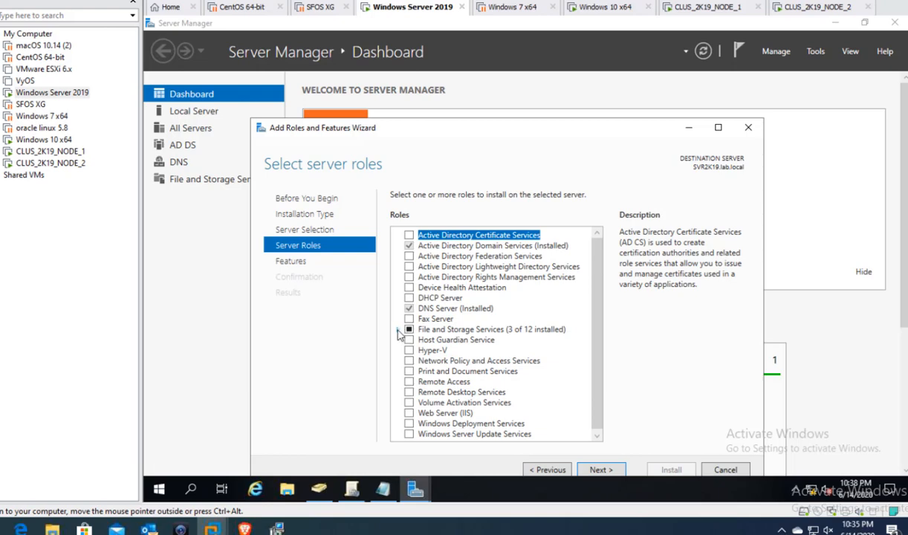
# - Select iSCSI Target Server under File and iSCSI Services and advance to confirmation
pyautogui.click(398, 331)
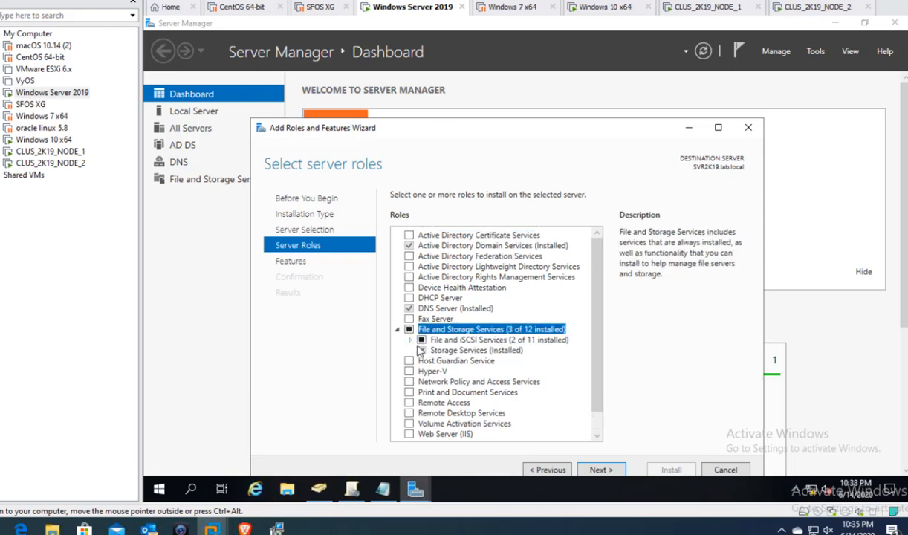
pyautogui.click(411, 340)
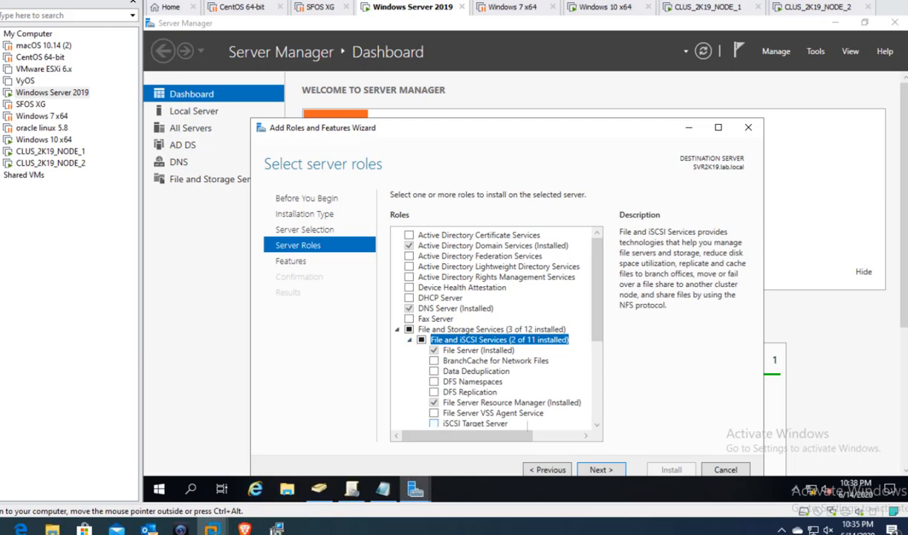
pyautogui.click(597, 426)
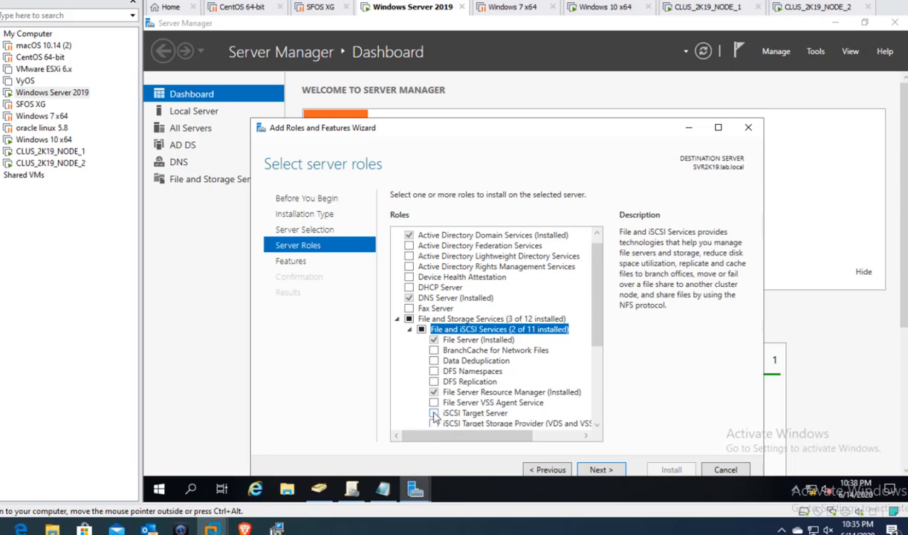
pyautogui.click(435, 414)
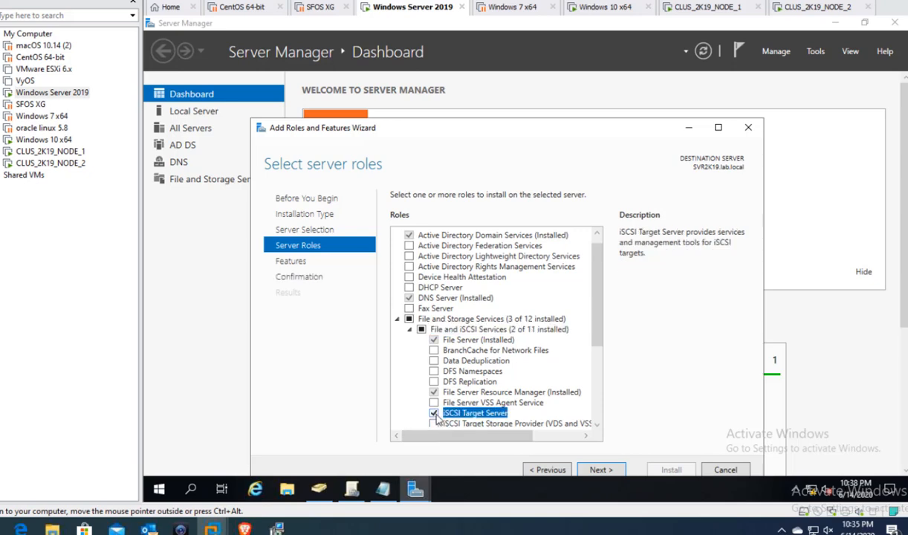
pyautogui.click(599, 470)
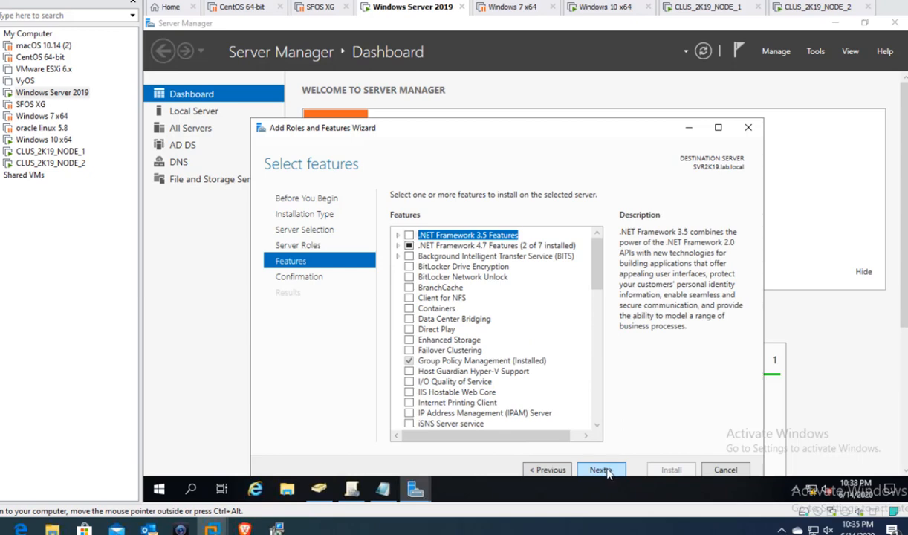
pyautogui.click(608, 471)
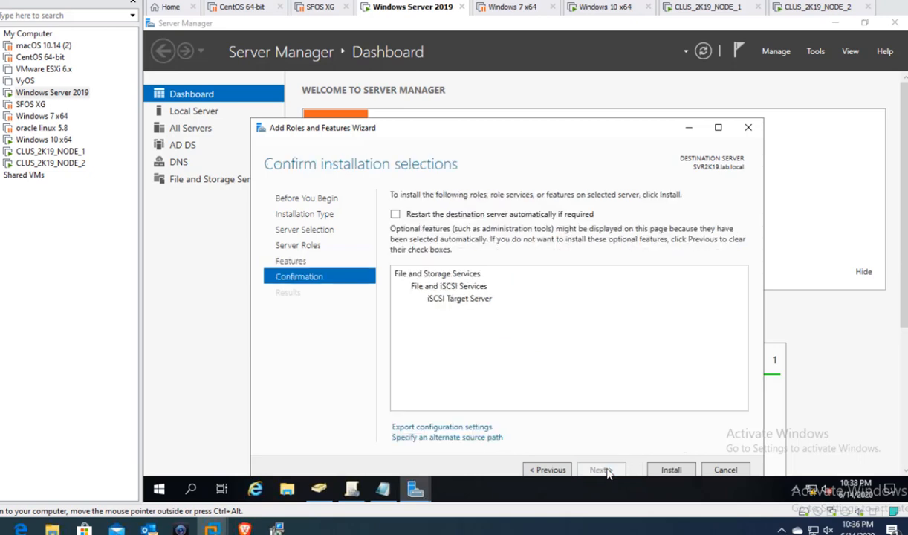
# - Install iSCSI Target Server on SVR2K19 and close the wizard after it succeeds
pyautogui.click(668, 470)
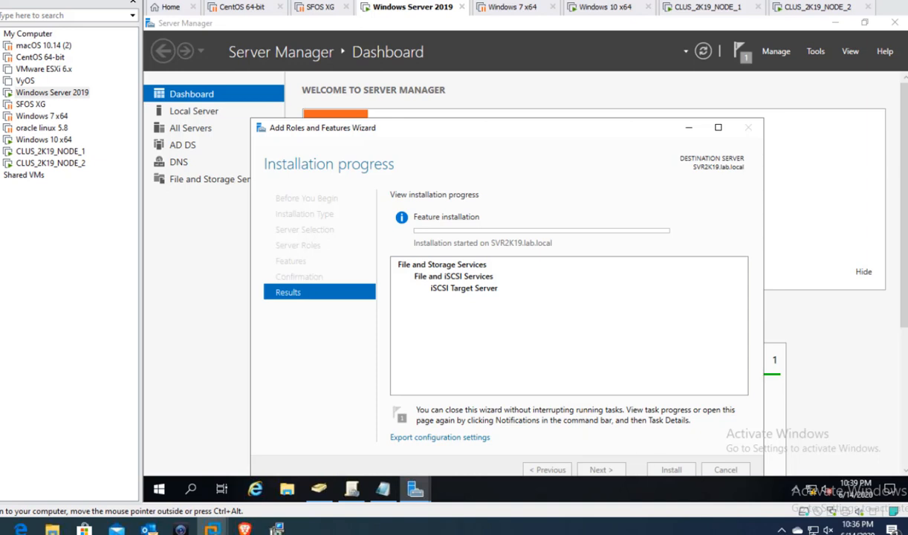
pyautogui.click(276, 529)
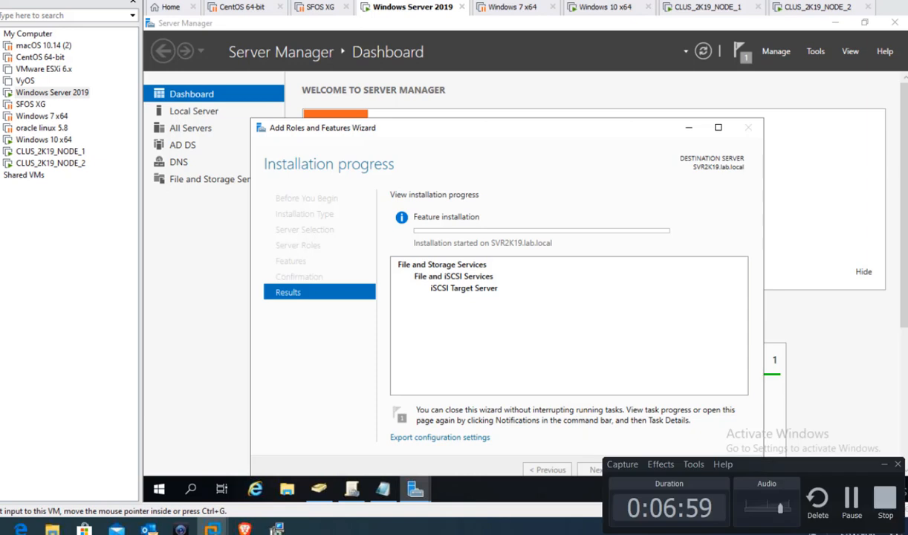
pyautogui.click(851, 503)
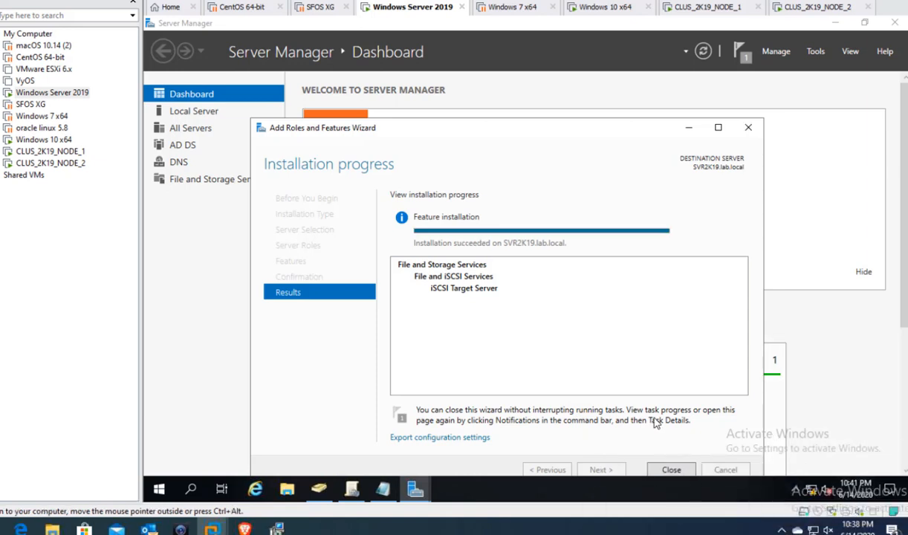
pyautogui.click(674, 470)
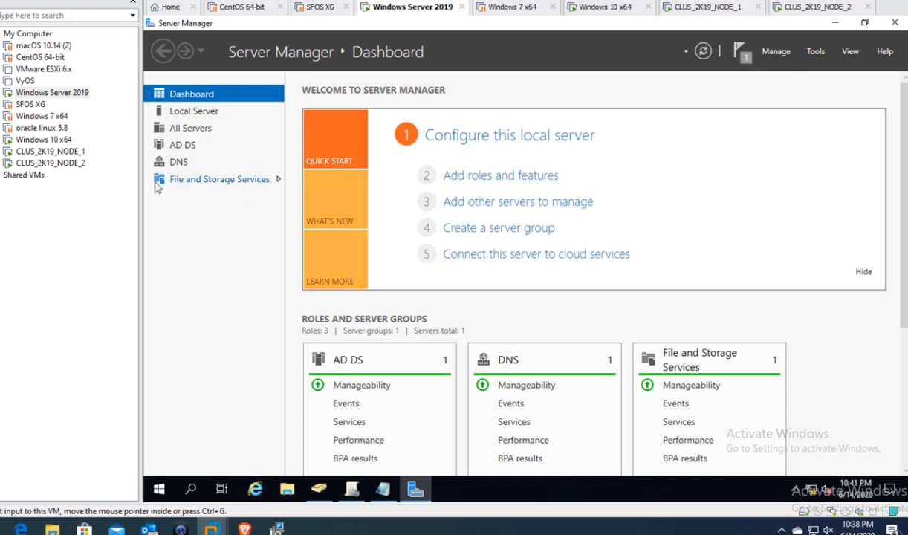
# - Launch the New iSCSI Virtual Disk Wizard from File and Storage Services > iSCSI
pyautogui.click(188, 179)
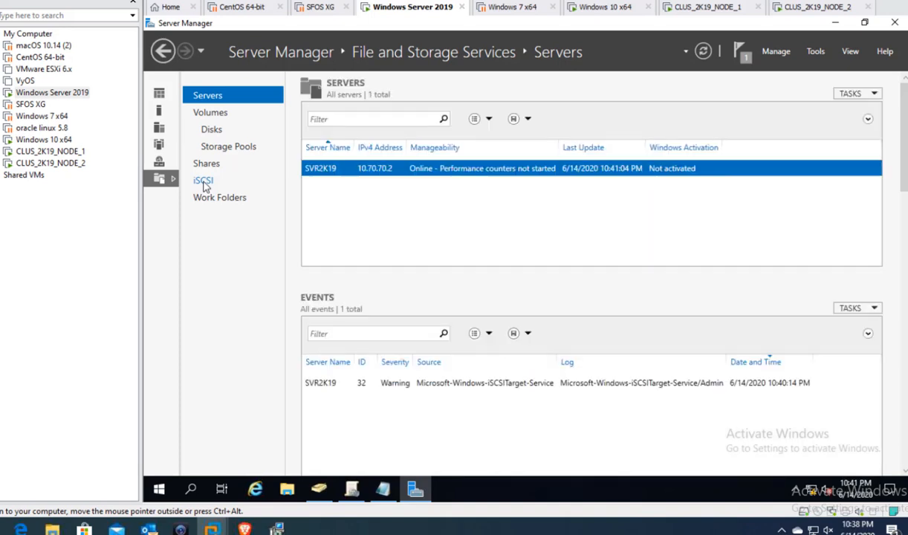
pyautogui.click(204, 181)
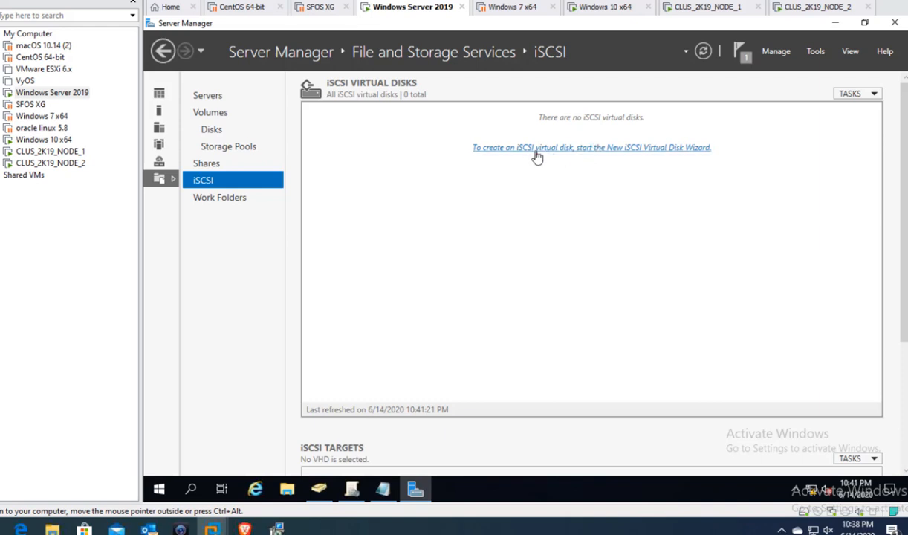
pyautogui.click(573, 148)
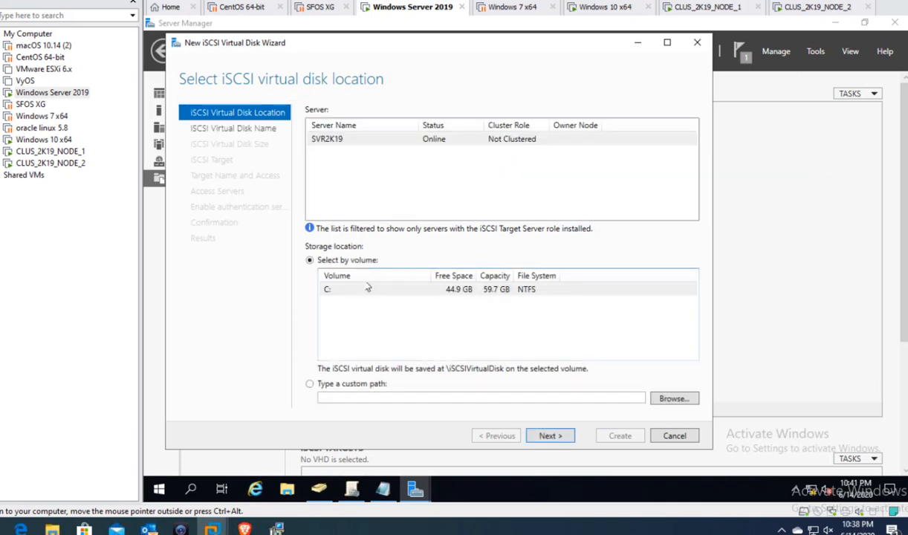
# - Place the new virtual disk on volume C: of server SVR2K19
pyautogui.click(385, 143)
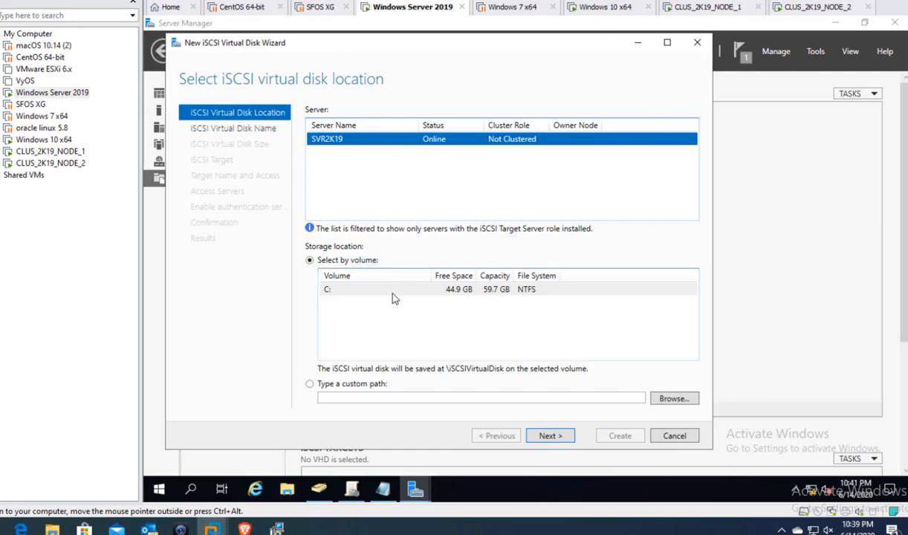
pyautogui.moveTo(390, 289); pyautogui.dragTo(391, 296)
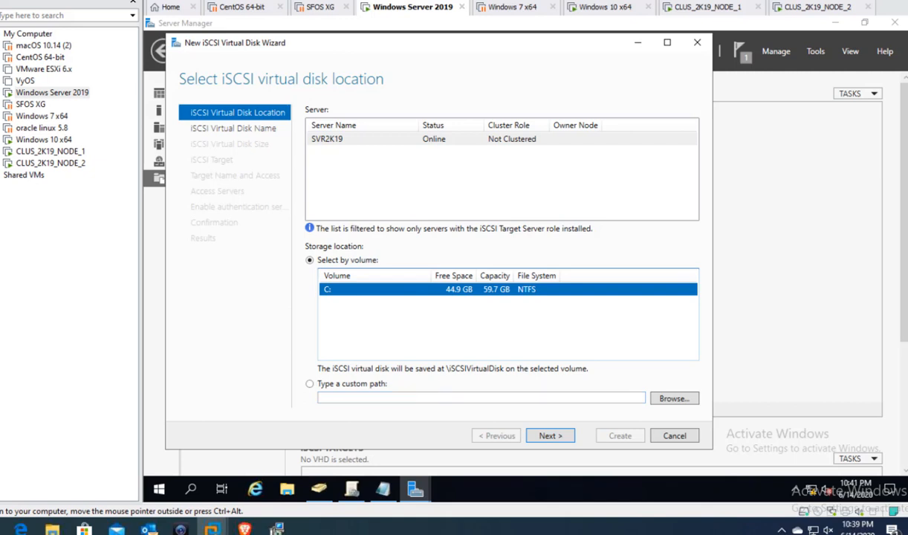
pyautogui.click(550, 436)
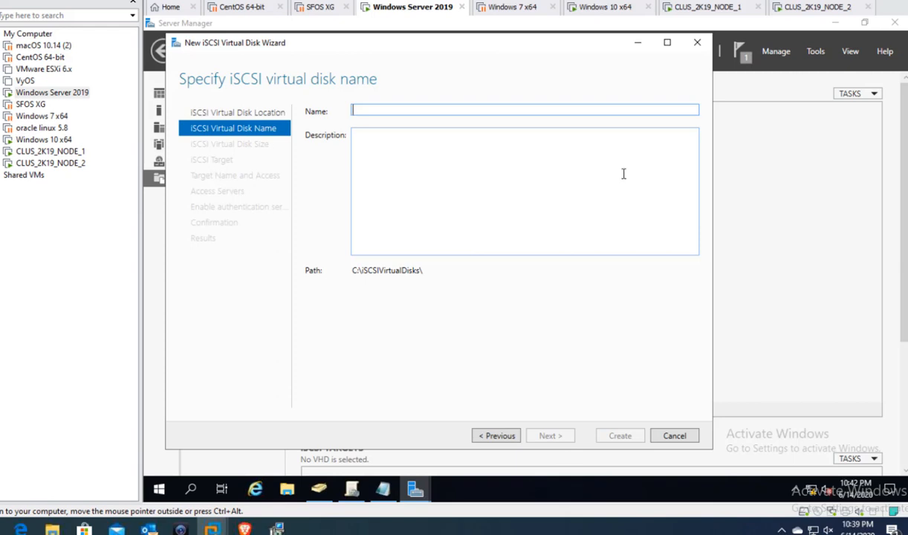
# - Name the virtual disk VirtualDisk1
pyautogui.write('v')
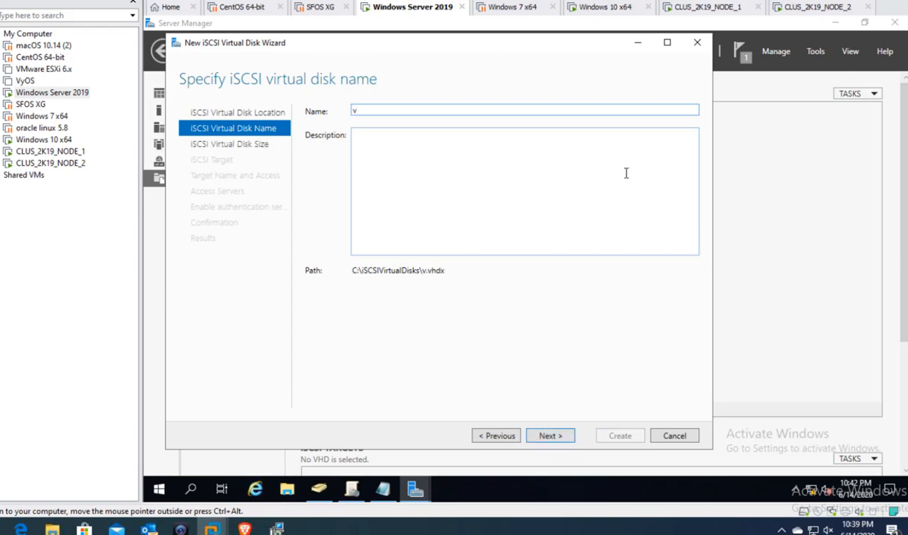
pyautogui.write('ir')
pyautogui.press('BackSpace')
pyautogui.press('BackSpace')
pyautogui.press('BackSpace')
pyautogui.write('Virtul')
pyautogui.press('BackSpace')
pyautogui.write('alDisk1')
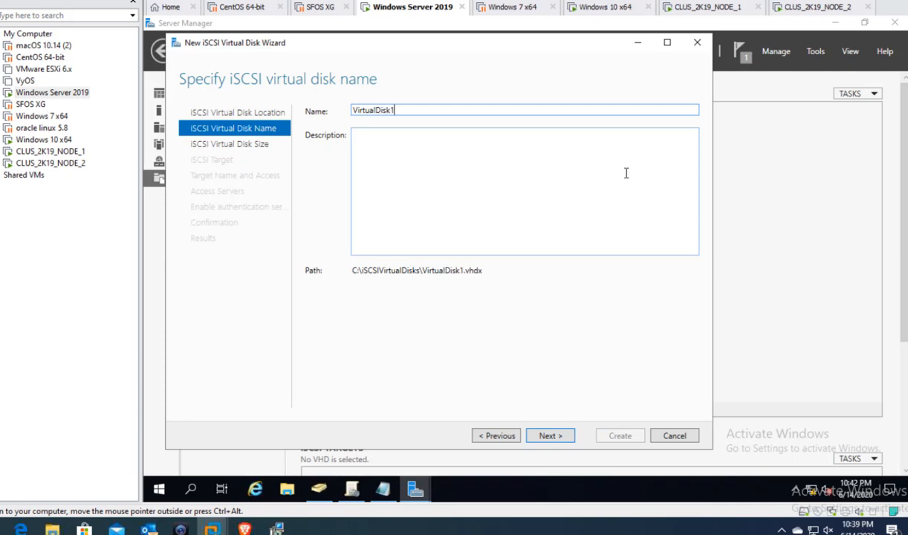
pyautogui.click(561, 438)
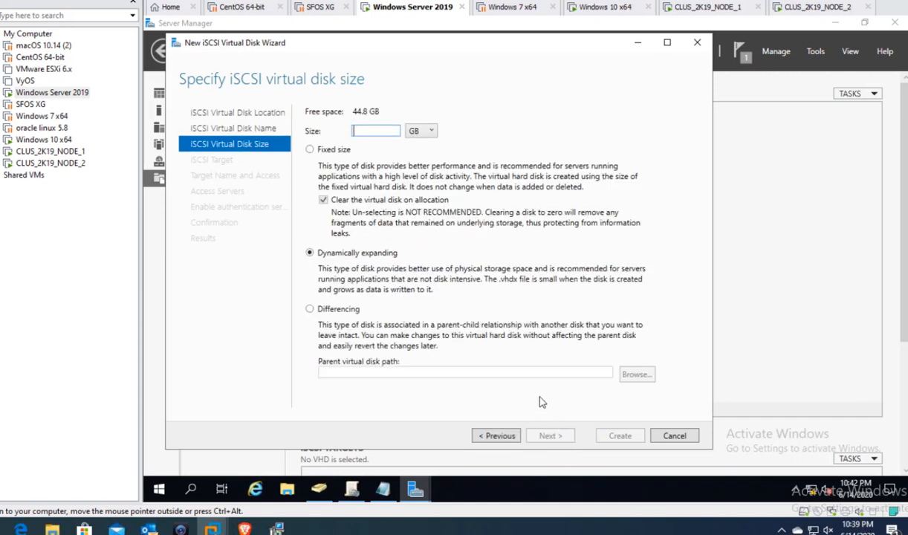
# - Make the disk 5 GB fixed size and keep a new iSCSI target
pyautogui.write('3')
pyautogui.press('BackSpace')
pyautogui.write('5')
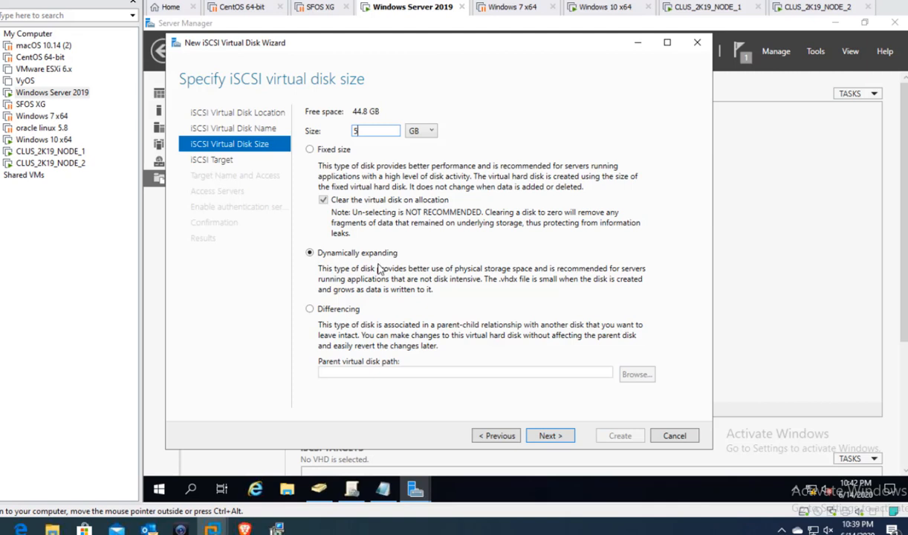
pyautogui.click(338, 150)
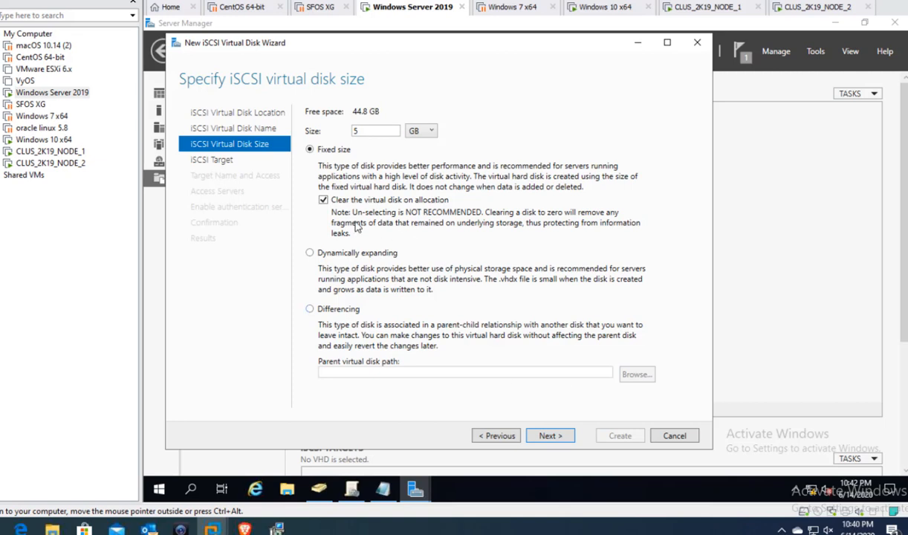
pyautogui.click(559, 437)
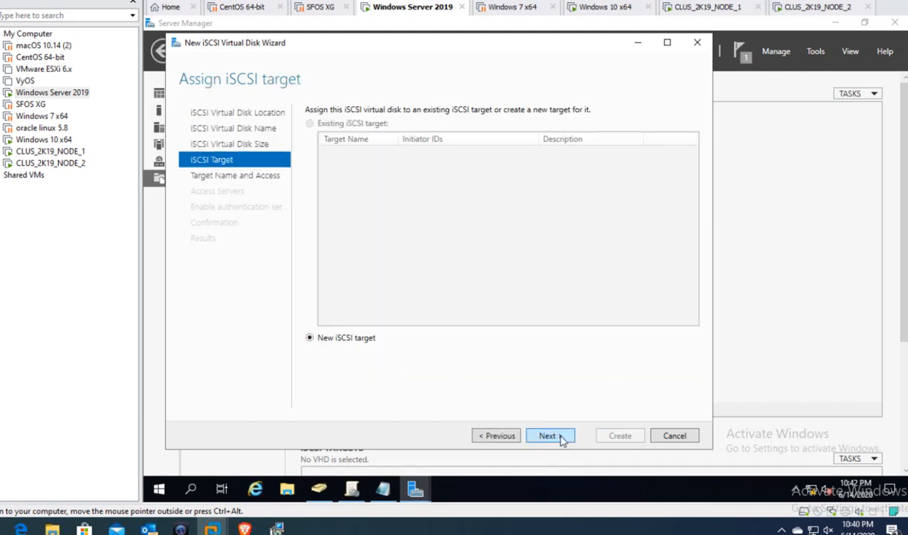
pyautogui.click(558, 438)
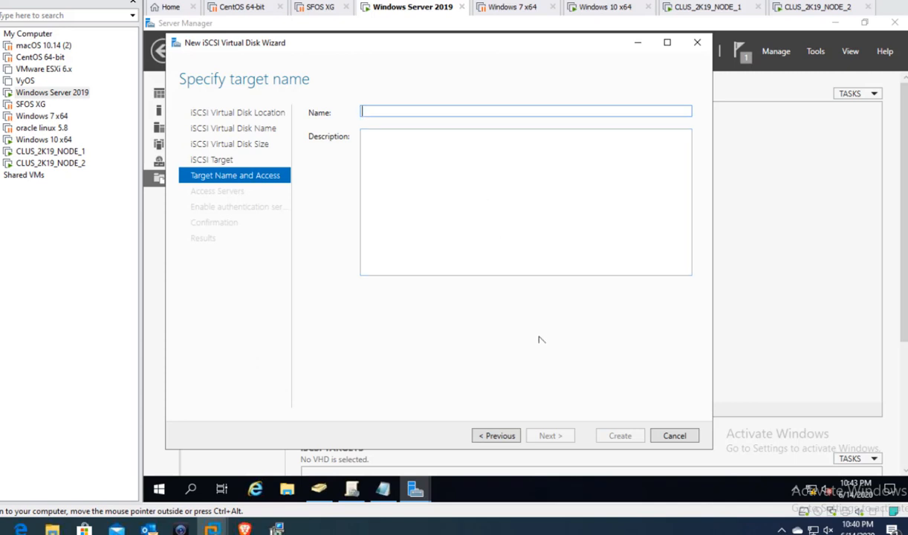
# - Enter 'iScsci _Store_1' as the new target name and continue
pyautogui.click(181, 529)
pyautogui.write('Dis')
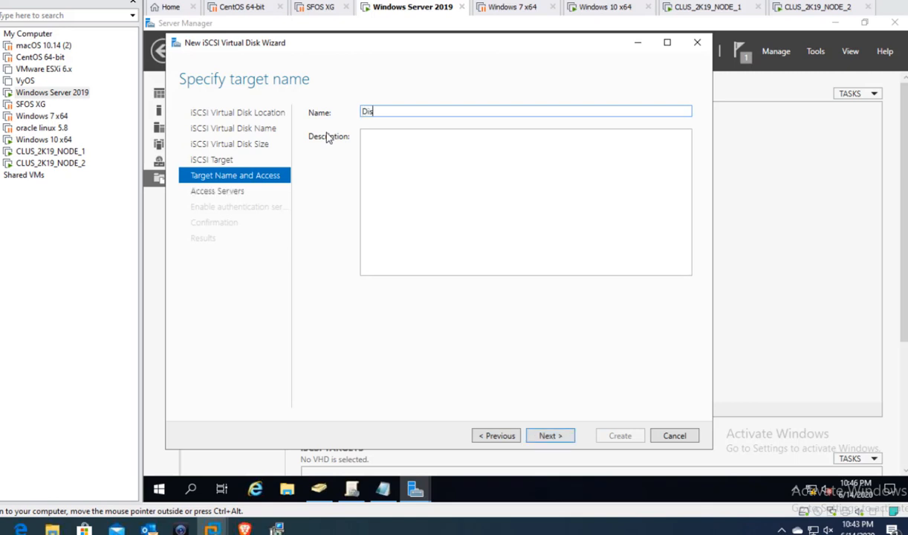
pyautogui.press('BackSpace')
pyautogui.press('BackSpace')
pyautogui.press('BackSpace')
pyautogui.write('I')
pyautogui.press('BackSpace')
pyautogui.write('iScsci _Store_1')
pyautogui.click(547, 436)
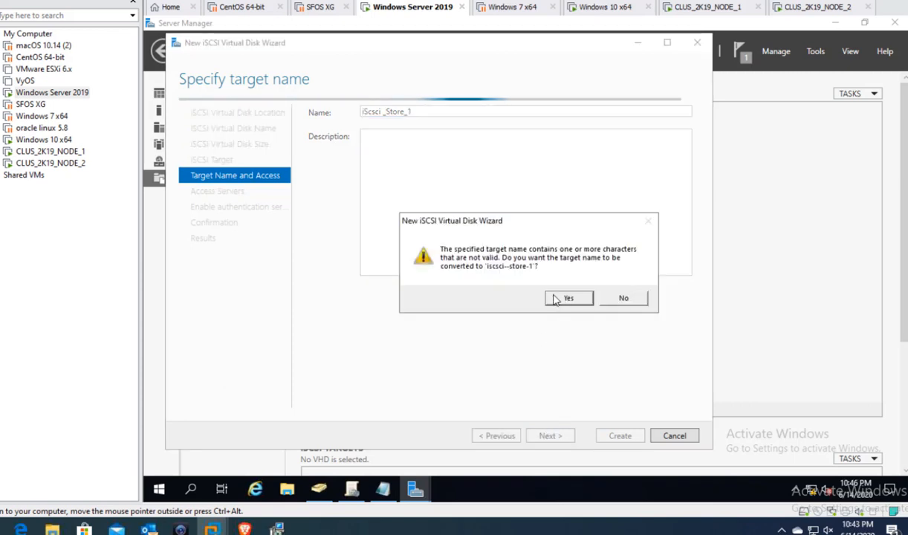
# - Decline the name conversion and edit the target name to iScsciStore1, without spaces or underscores
pyautogui.click(624, 297)
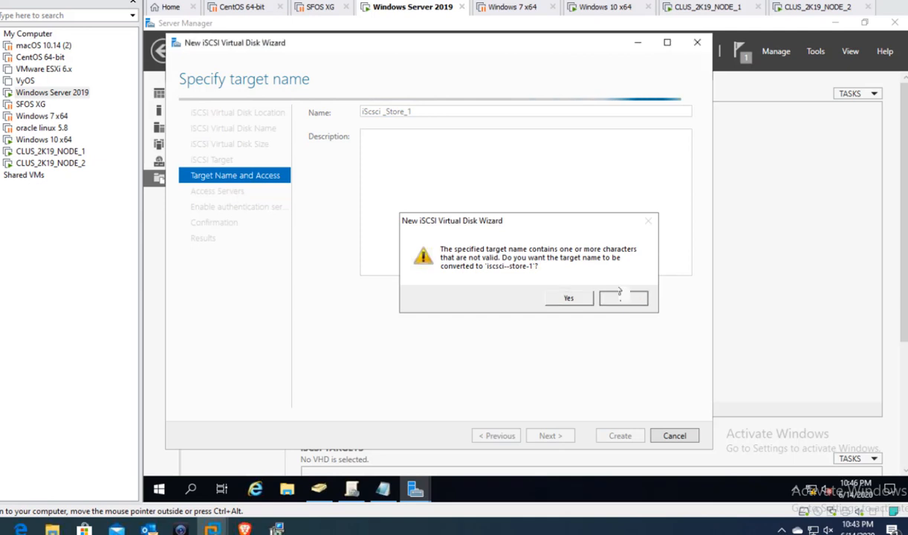
pyautogui.tripleClick(429, 111)
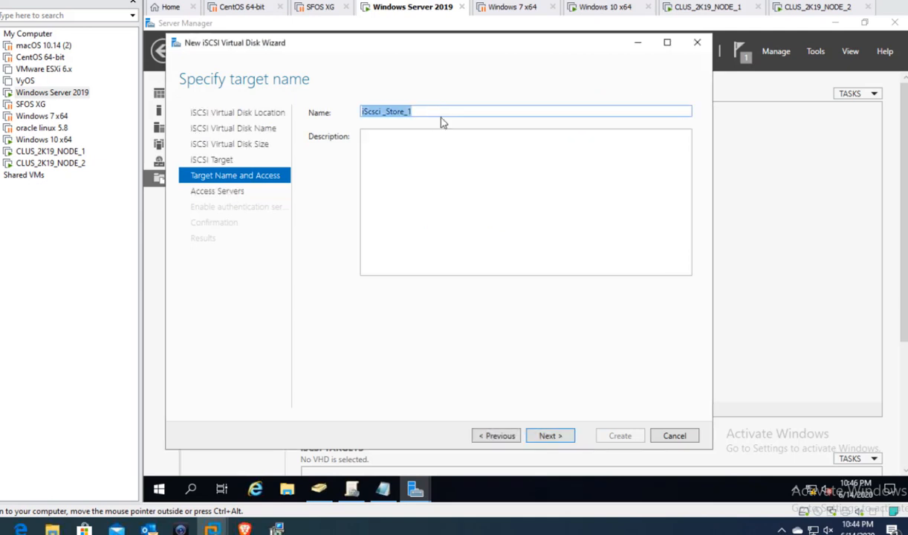
pyautogui.press('End')
pyautogui.press('BackSpace')
pyautogui.press('BackSpace')
pyautogui.press('BackSpace')
pyautogui.press('BackSpace')
pyautogui.press('BackSpace')
pyautogui.press('BackSpace')
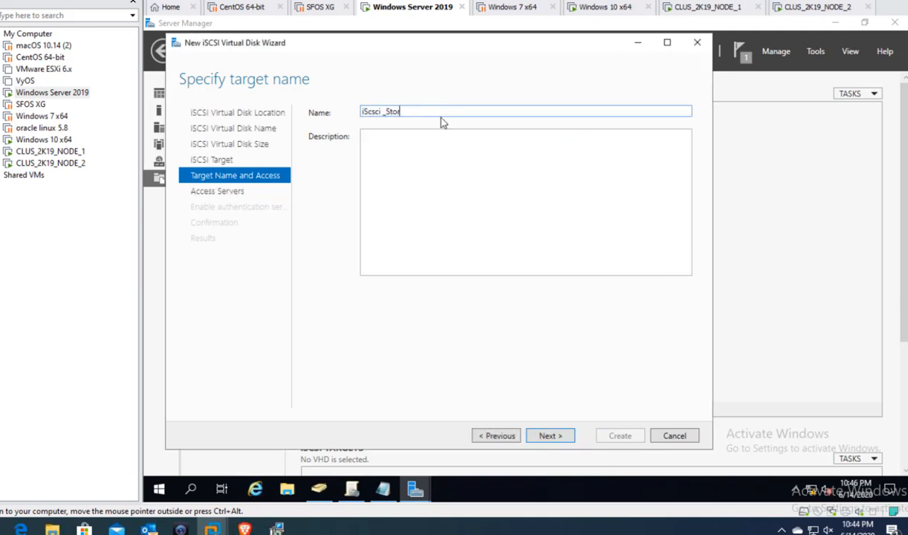
pyautogui.press('BackSpace')
pyautogui.press('BackSpace')
pyautogui.press('BackSpace')
pyautogui.write('Store1')
# - Add an access-server initiator by IP Address 10.70.70.5, after checking the node IPs
pyautogui.click(549, 436)
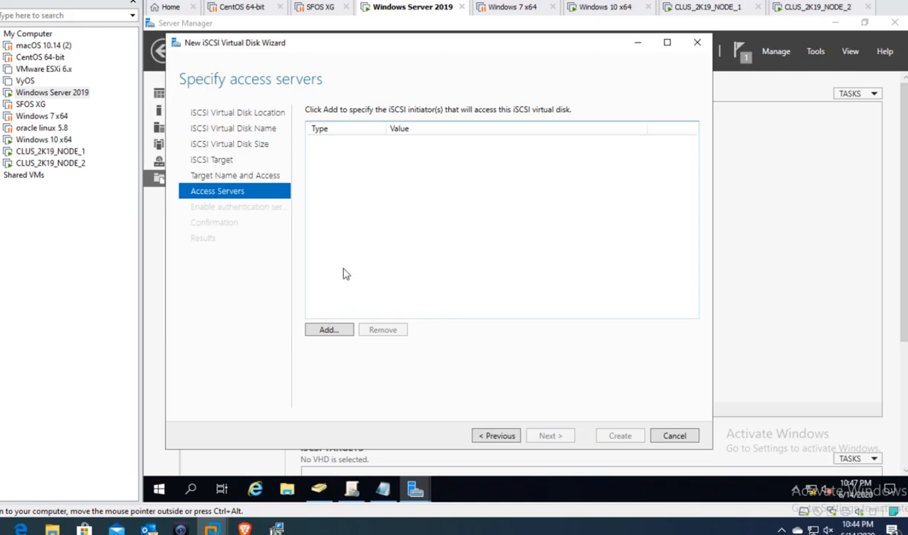
pyautogui.click(327, 330)
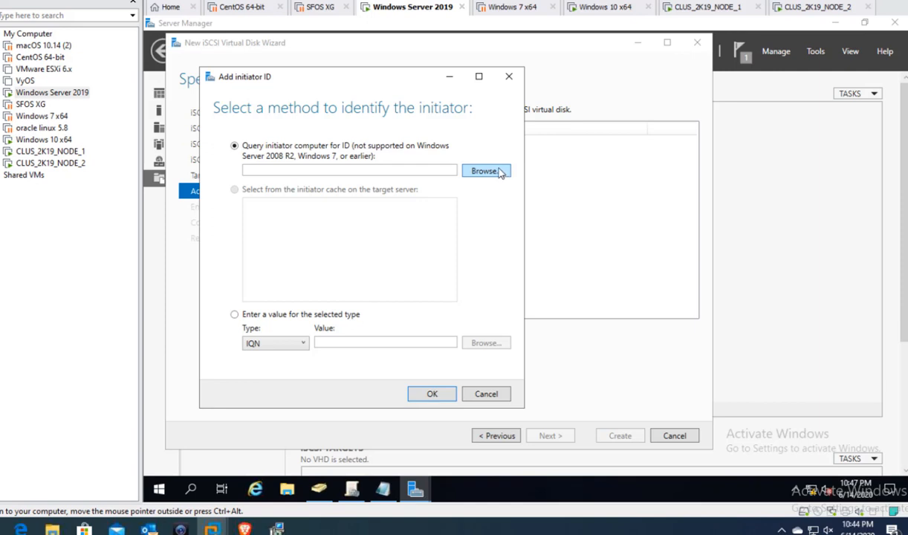
pyautogui.click(303, 316)
pyautogui.click(296, 348)
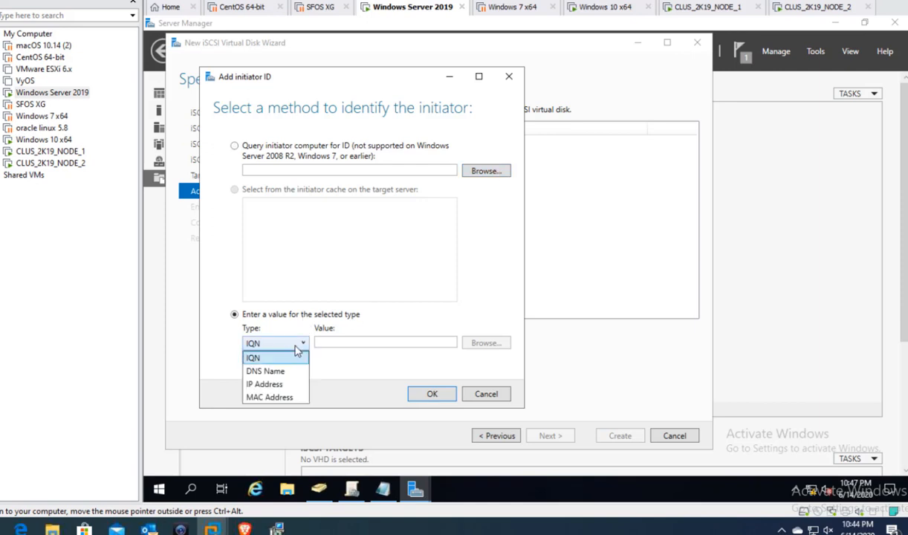
pyautogui.click(271, 382)
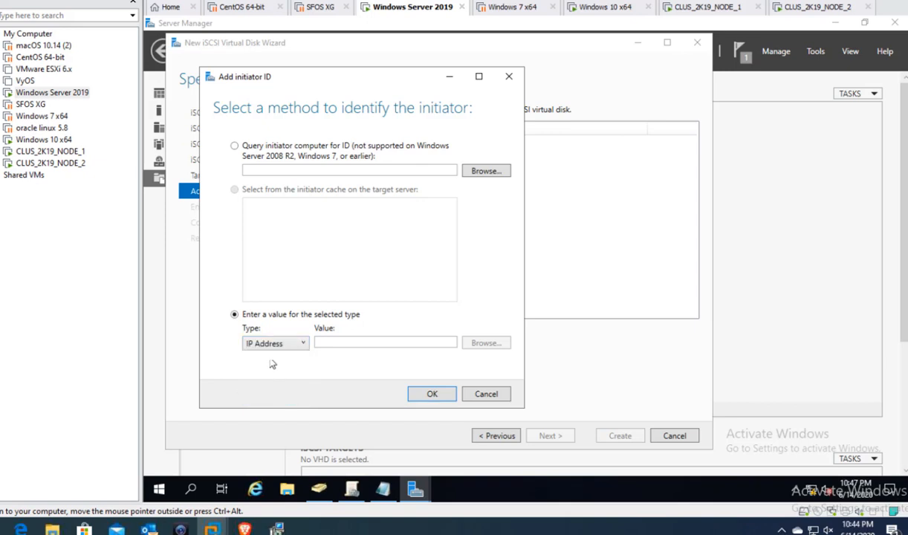
pyautogui.click(357, 341)
pyautogui.click(698, 8)
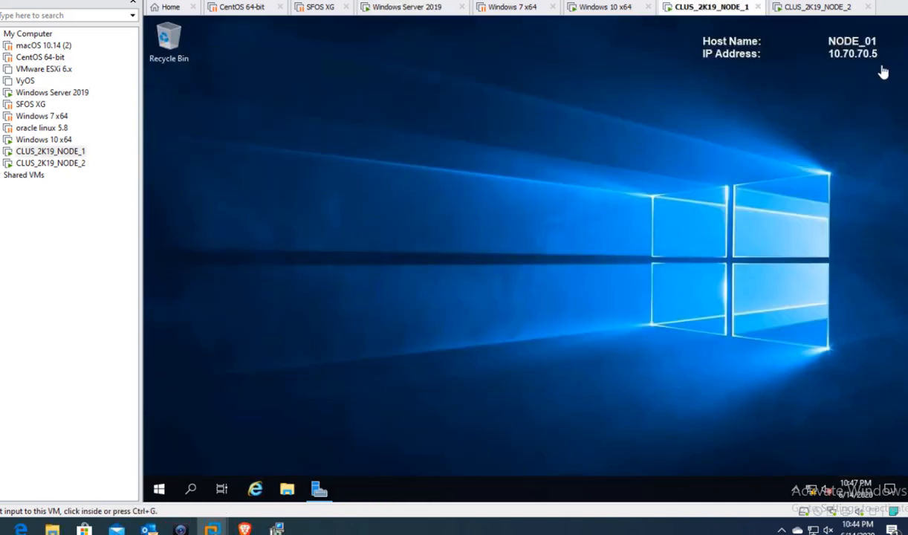
pyautogui.click(823, 9)
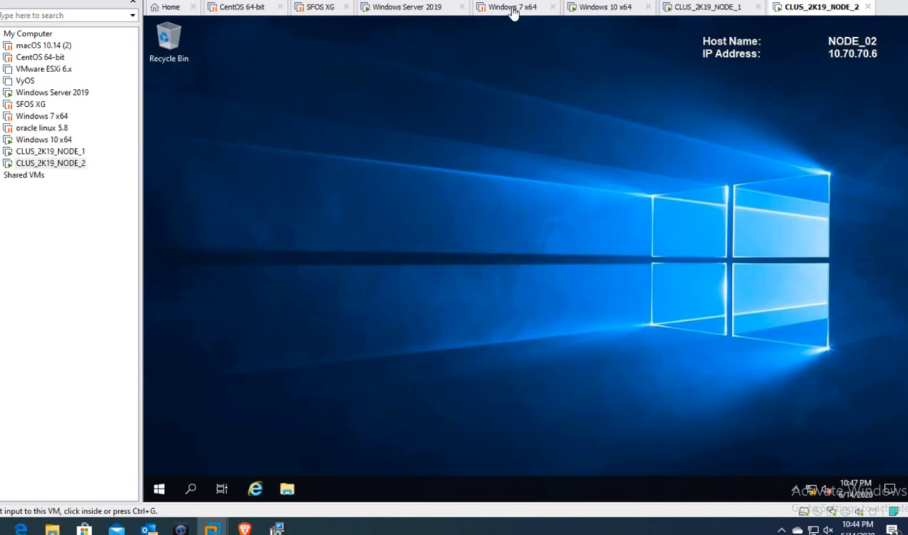
pyautogui.click(421, 9)
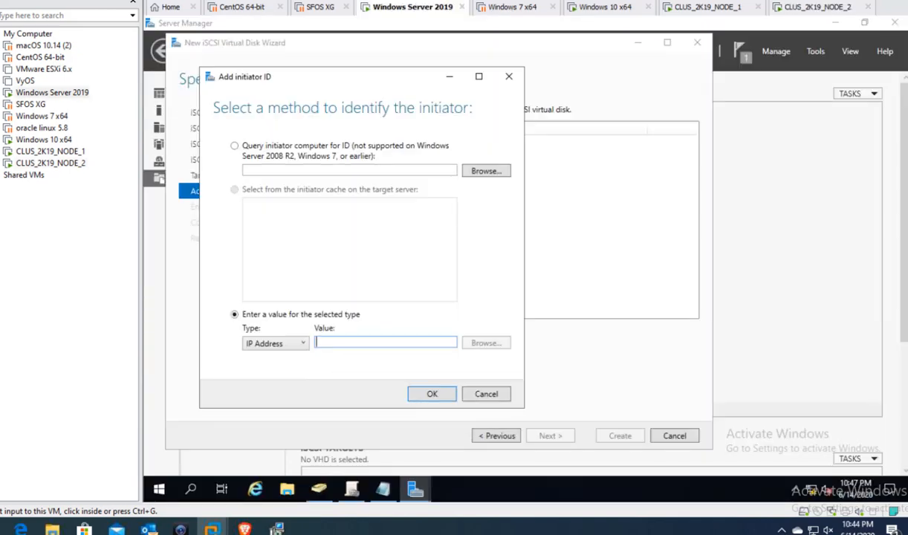
pyautogui.click(344, 342)
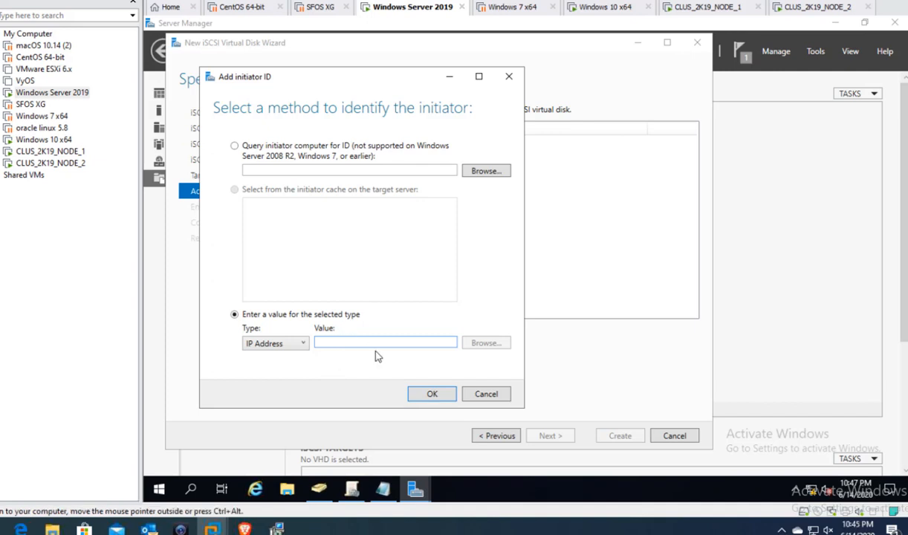
pyautogui.write('1')
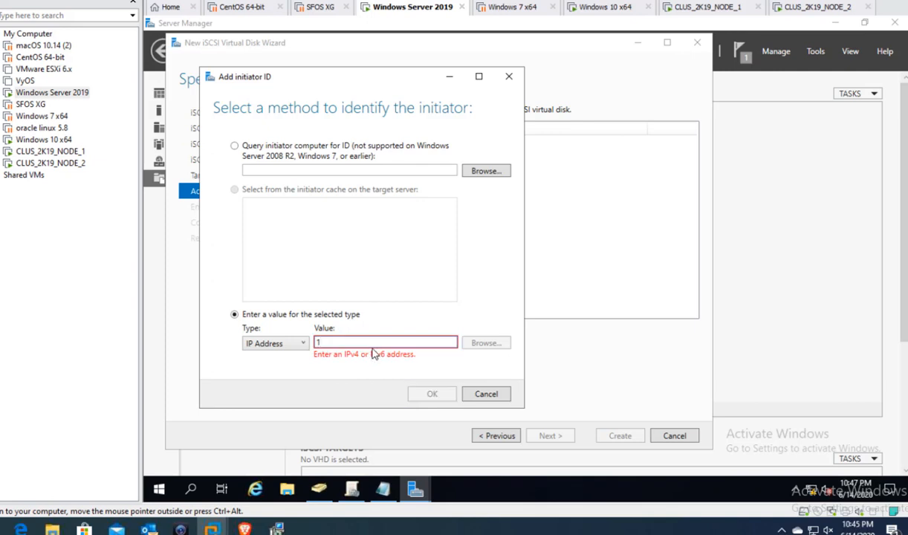
pyautogui.write('0.70.70.5')
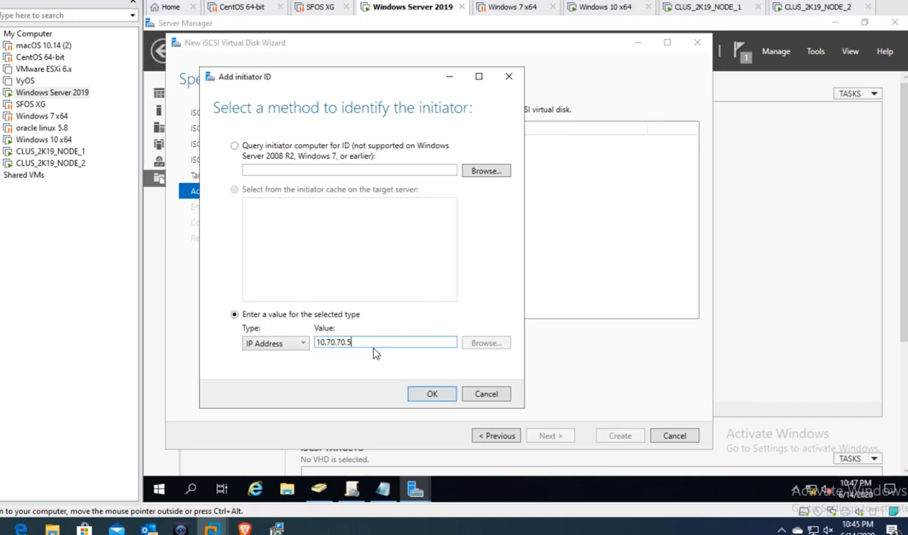
pyautogui.click(433, 395)
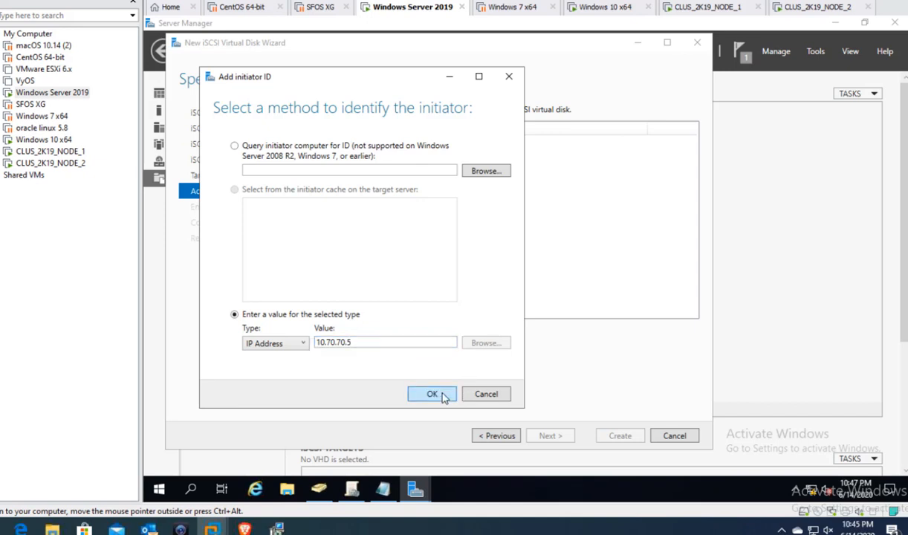
# - Add a second initiator by IP Address 10.70.70.6
pyautogui.click(330, 330)
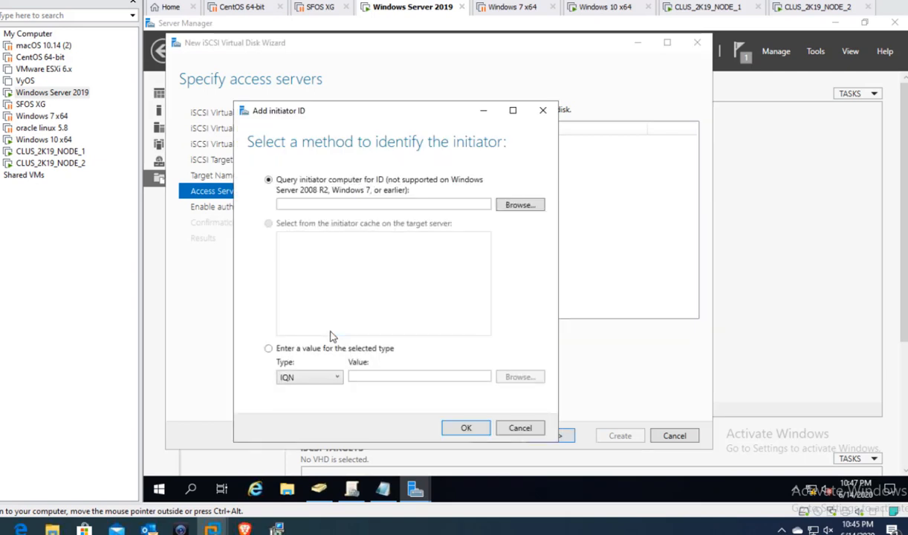
pyautogui.click(323, 379)
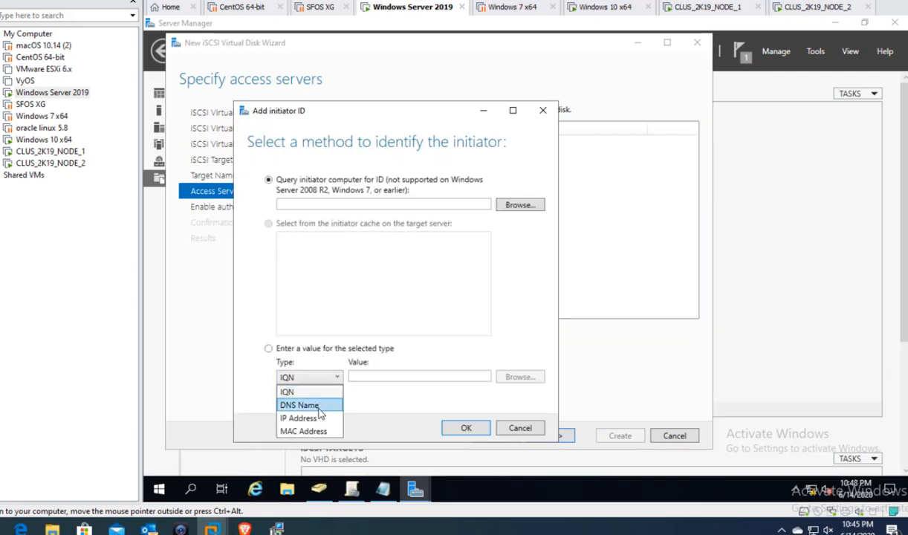
pyautogui.click(304, 414)
pyautogui.click(356, 376)
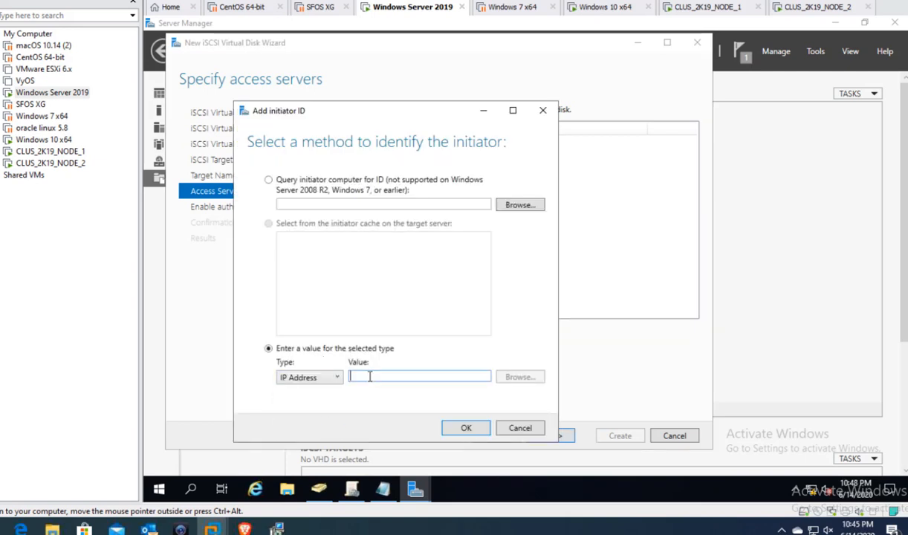
pyautogui.write('10.7')
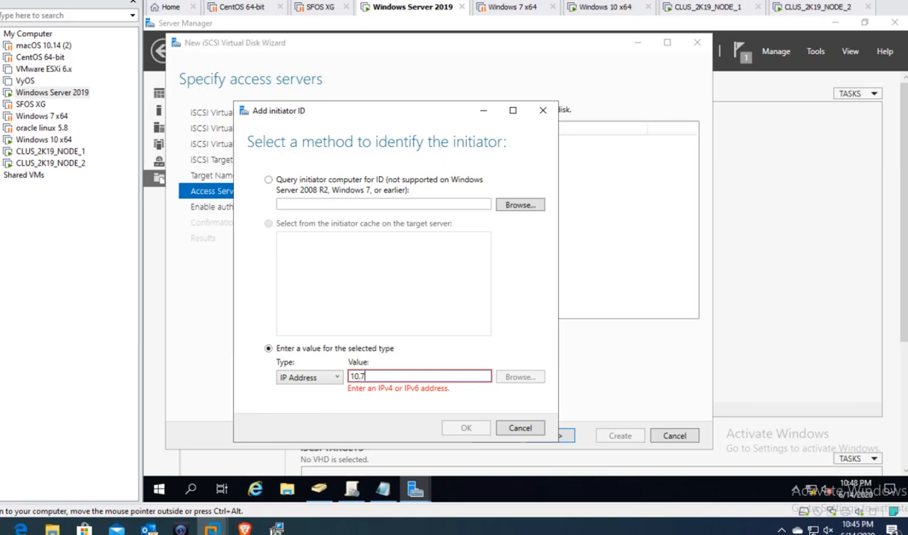
pyautogui.write('0.70.6')
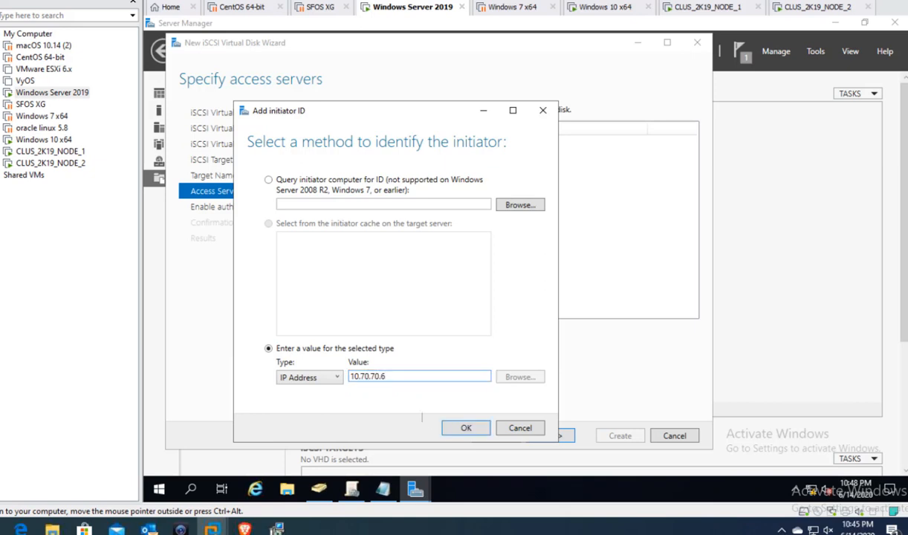
pyautogui.click(465, 428)
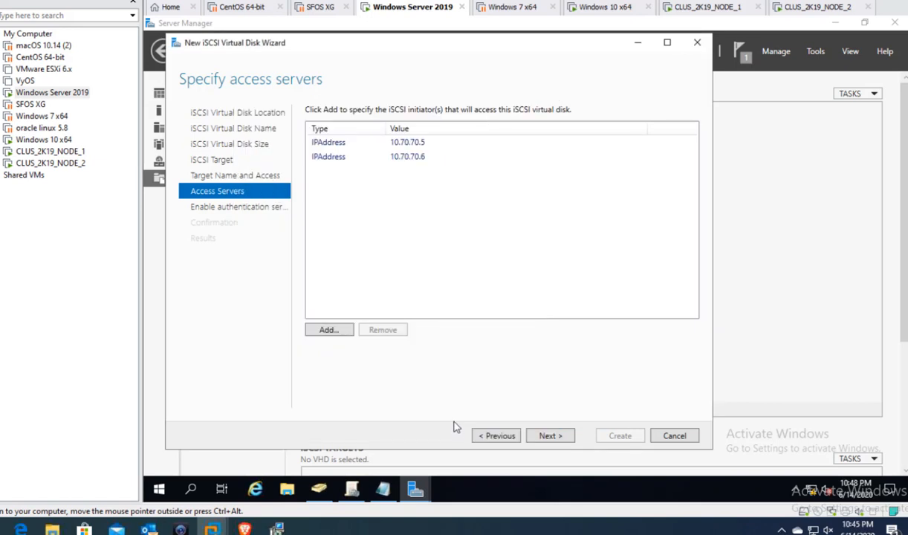
# - Finish the VirtualDisk1 wizard with CHAP left off, create the 5 GB disk, and close the results
pyautogui.click(549, 435)
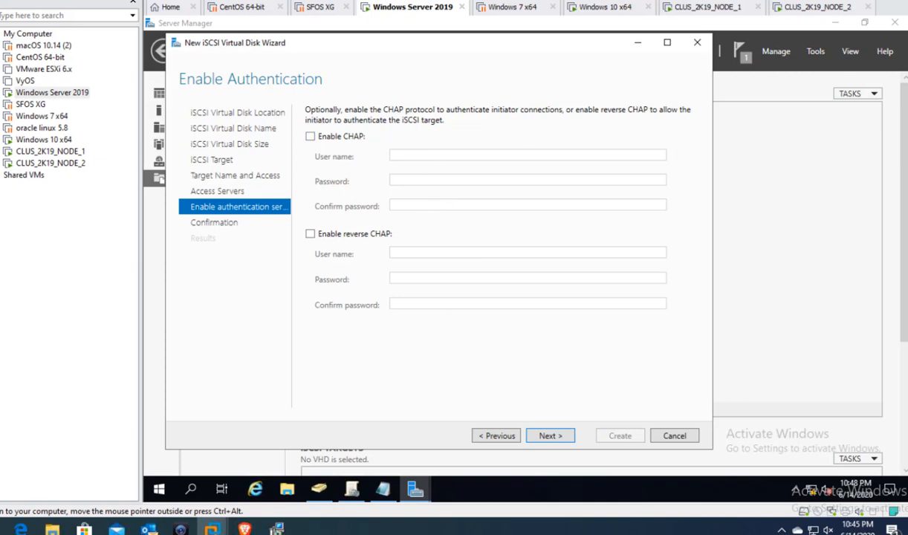
pyautogui.click(551, 436)
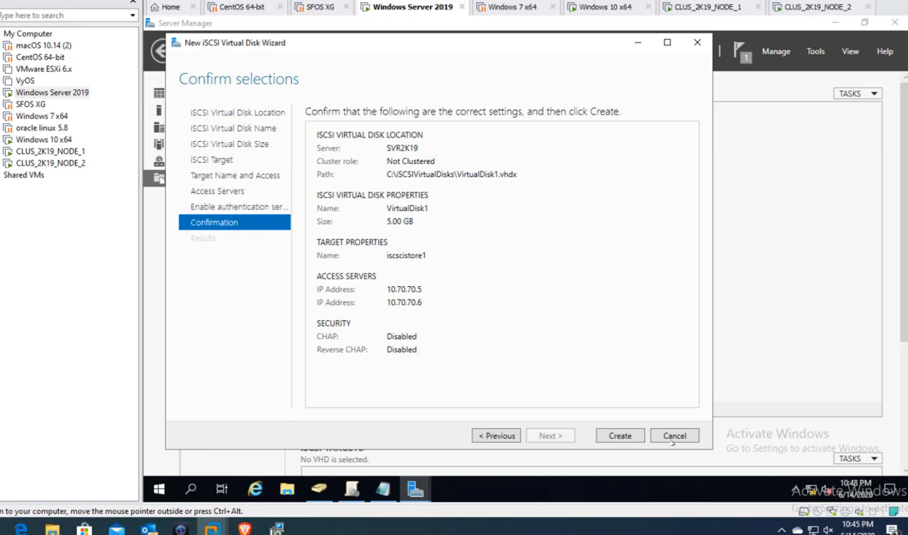
pyautogui.click(631, 435)
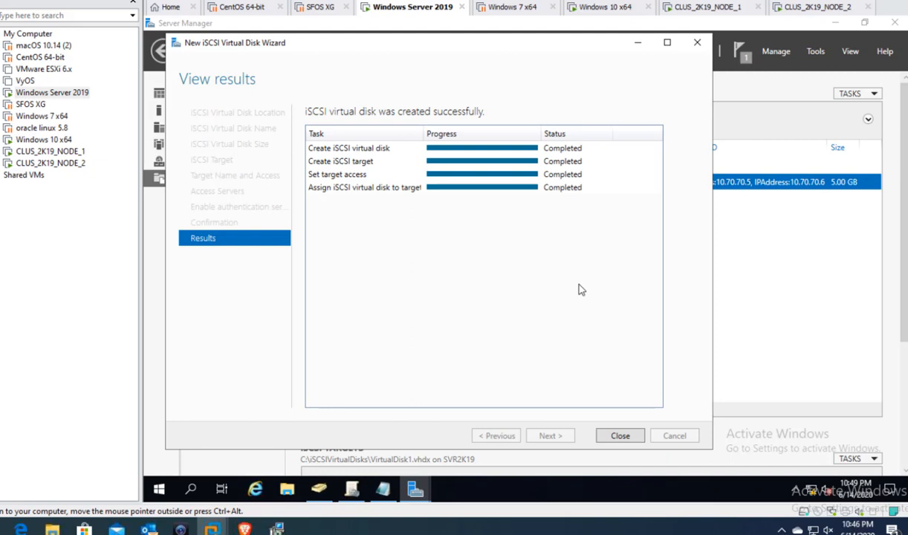
pyautogui.click(621, 436)
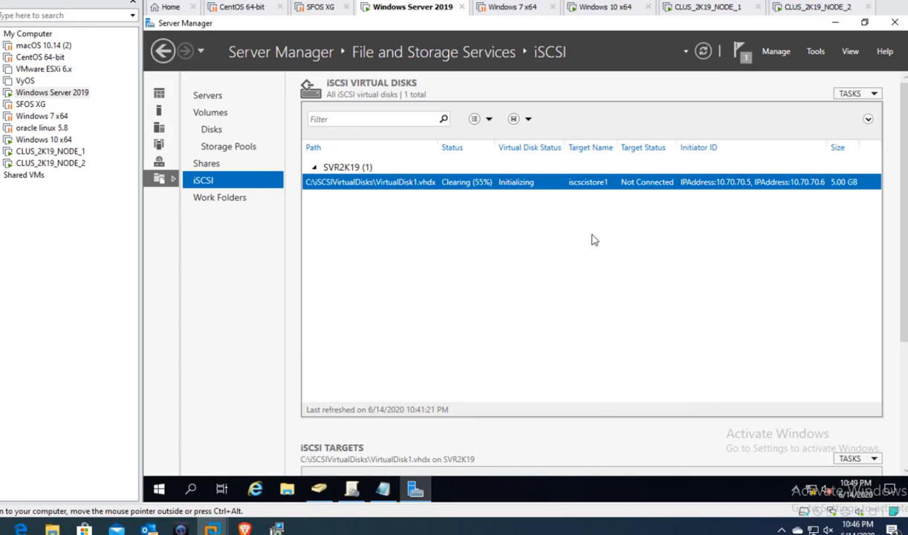
# - Bring up the context menu on the empty area of the iSCSI Virtual Disks list
pyautogui.rightClick(534, 234)
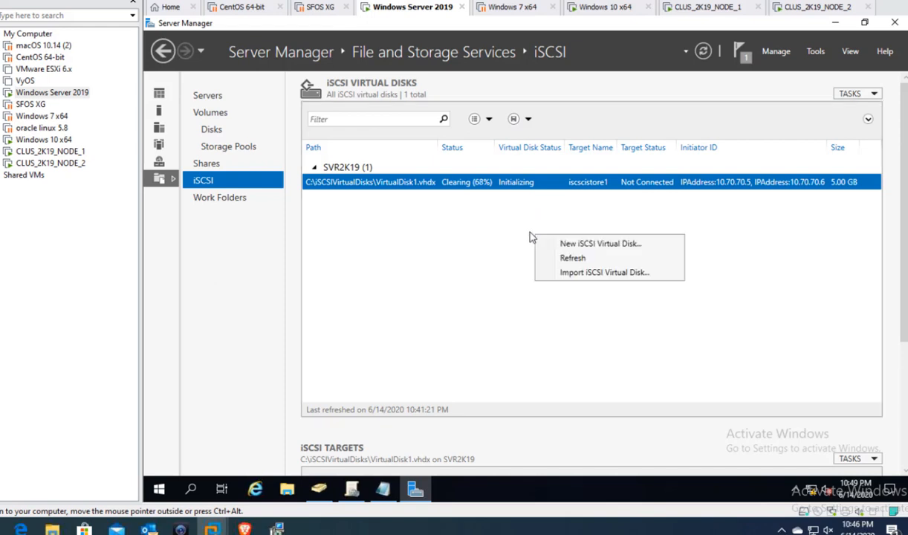
pyautogui.click(459, 248)
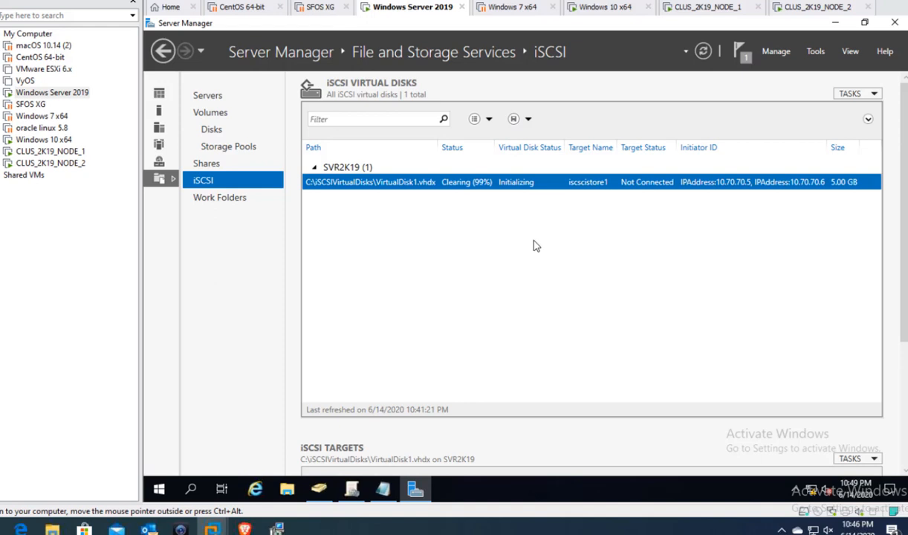
pyautogui.rightClick(482, 248)
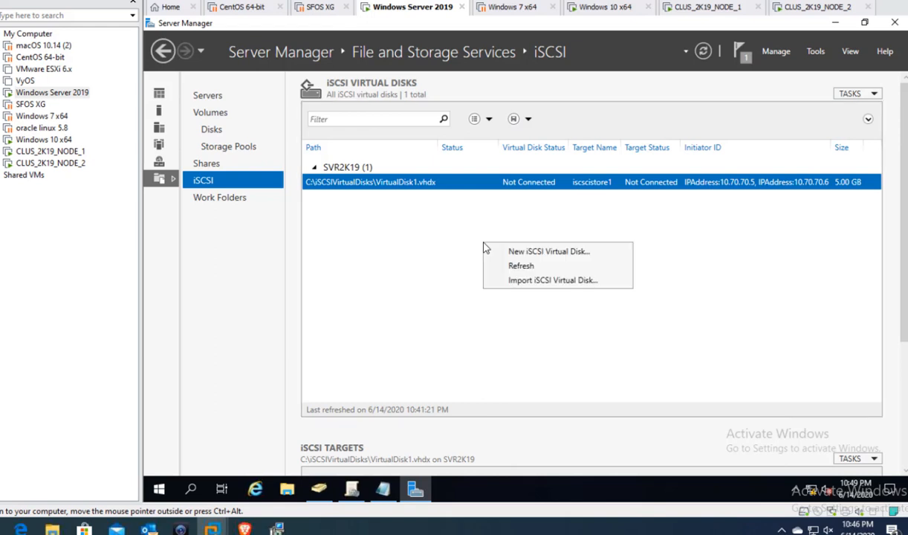
# - Start a new iSCSI virtual disk on SVR2K19 volume C: named VirtualDisk2
pyautogui.click(541, 262)
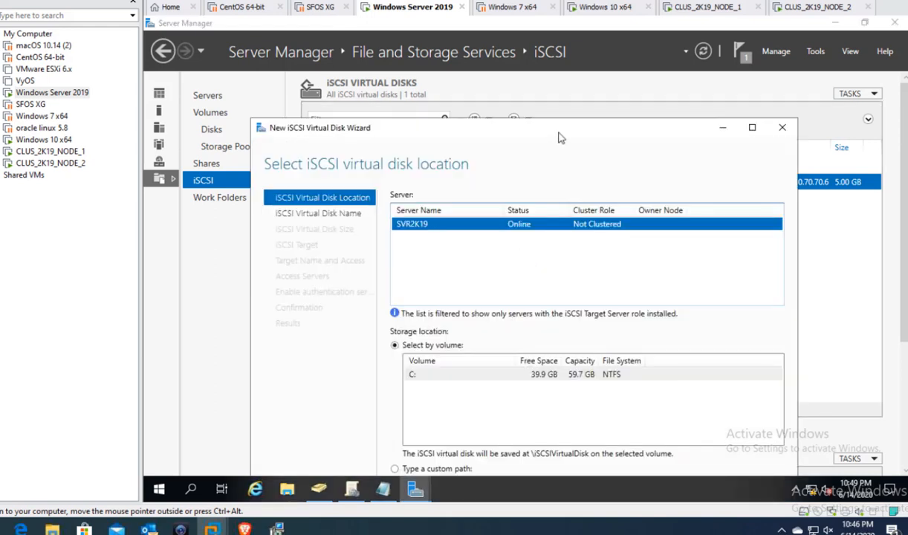
pyautogui.moveTo(560, 133); pyautogui.dragTo(525, 86)
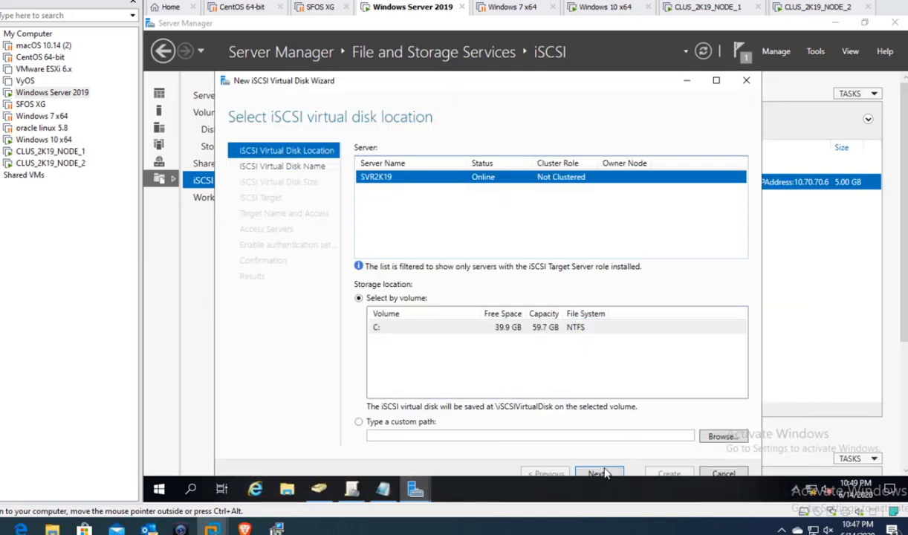
pyautogui.click(599, 472)
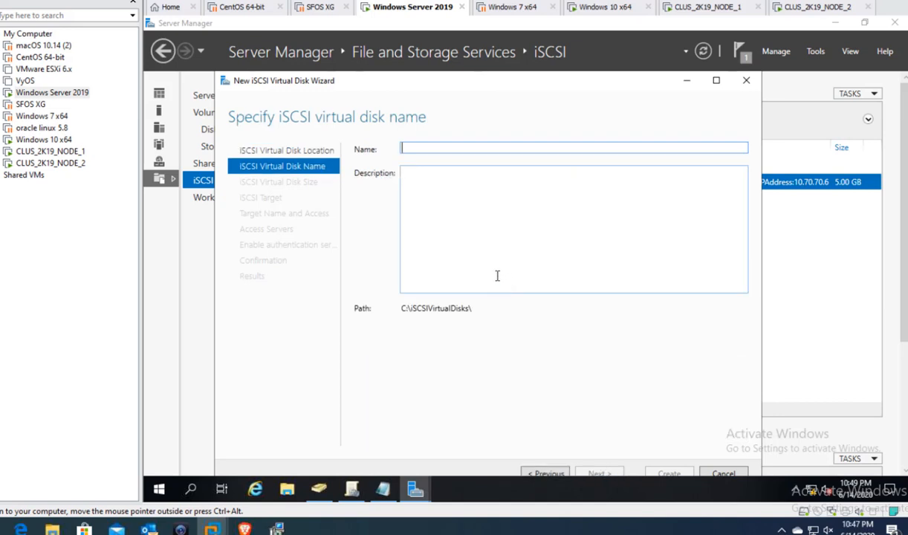
pyautogui.write('V')
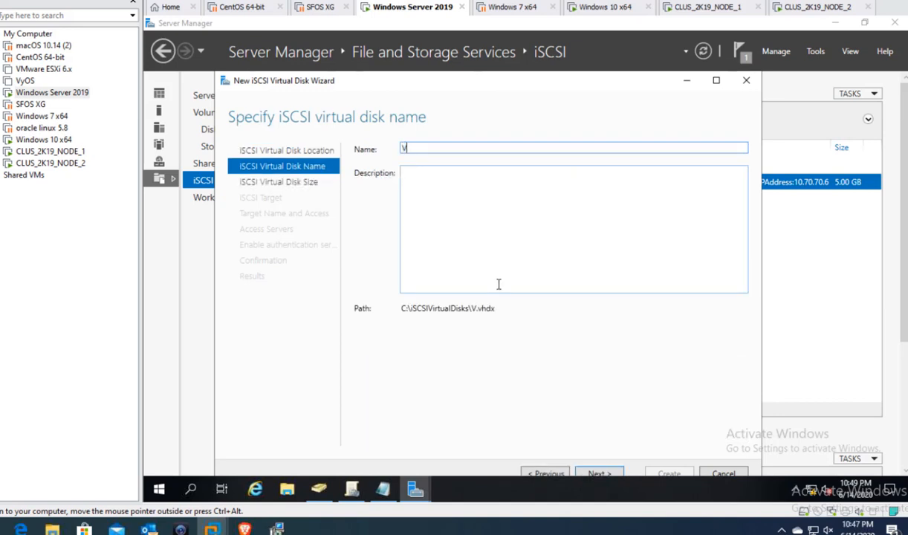
pyautogui.write('irtualDisk2')
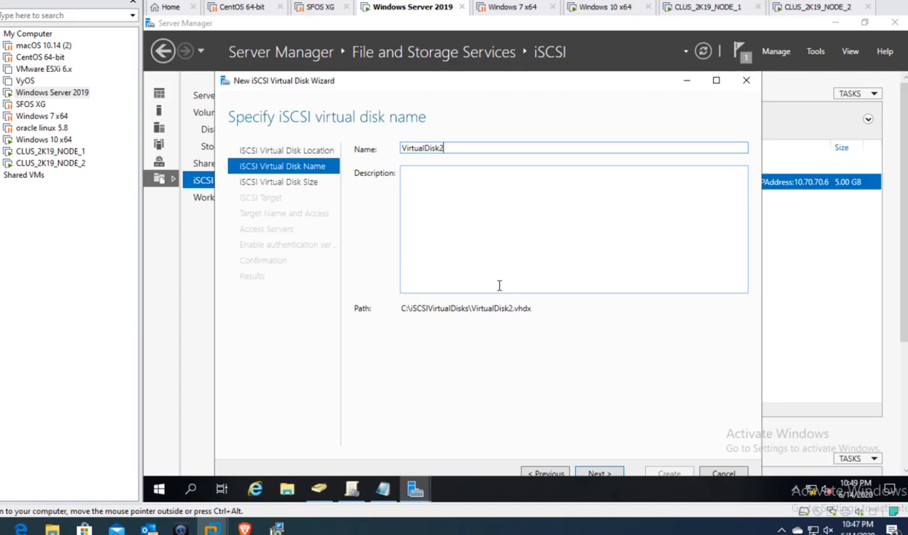
pyautogui.click(600, 474)
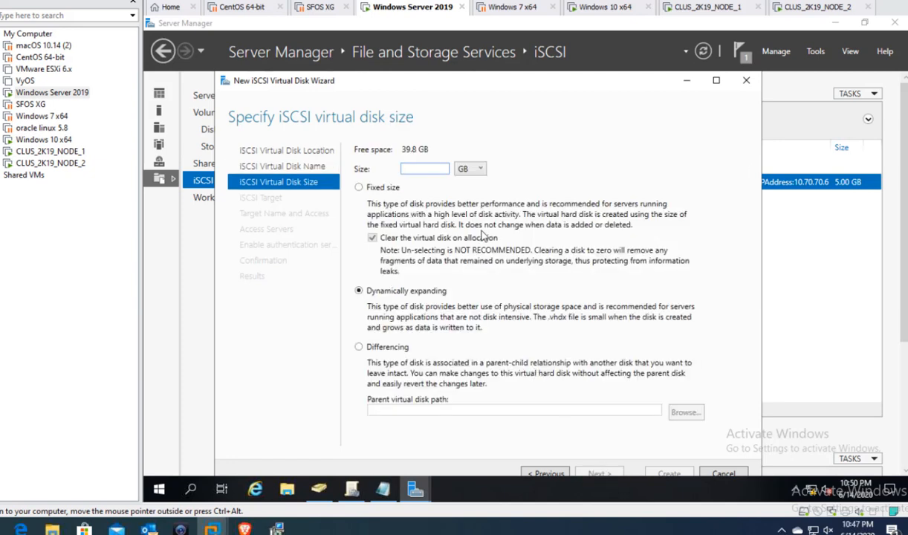
# - Make it 5 GB fixed size on existing target iscscistore1, create it, and close the wizard
pyautogui.write('5')
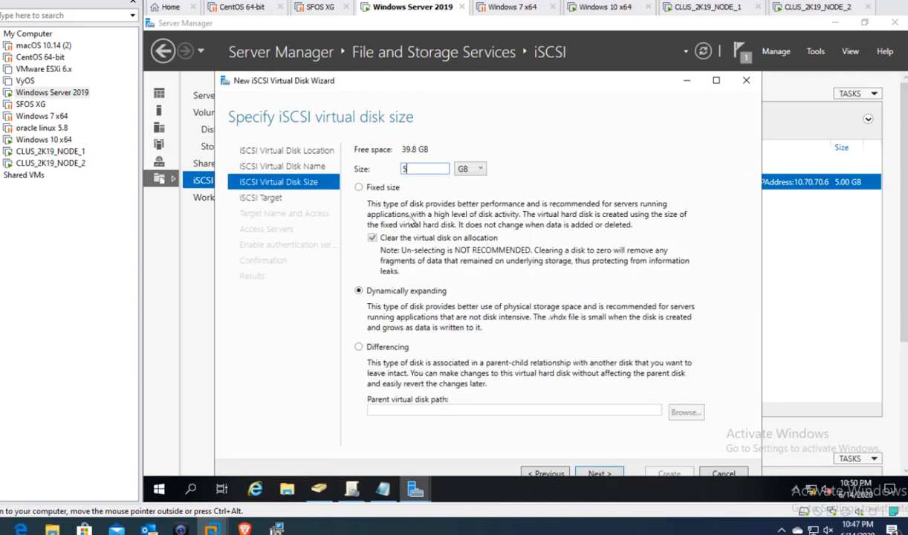
pyautogui.click(379, 187)
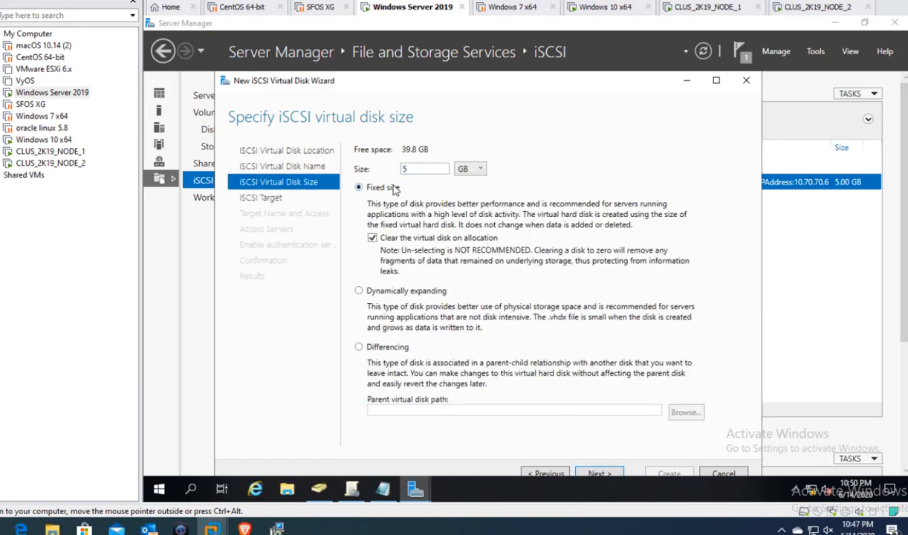
pyautogui.click(600, 473)
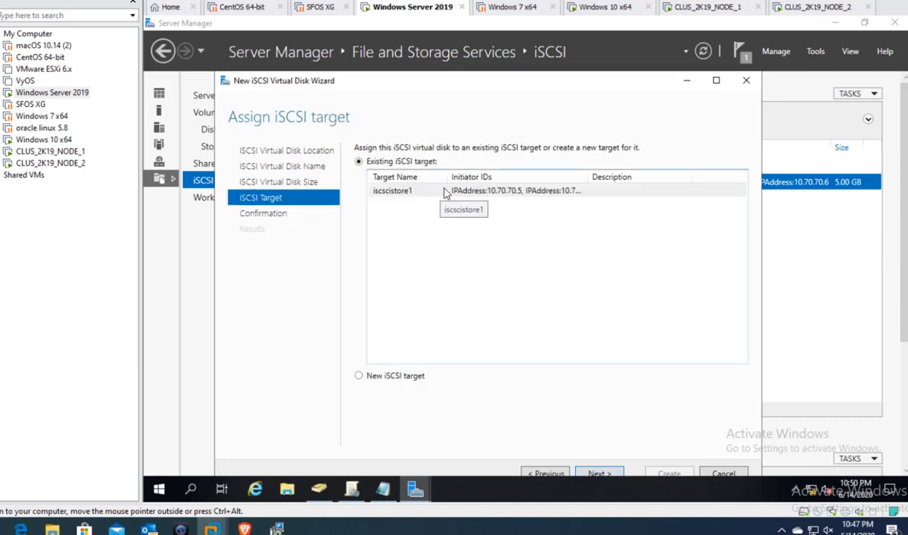
pyautogui.click(608, 474)
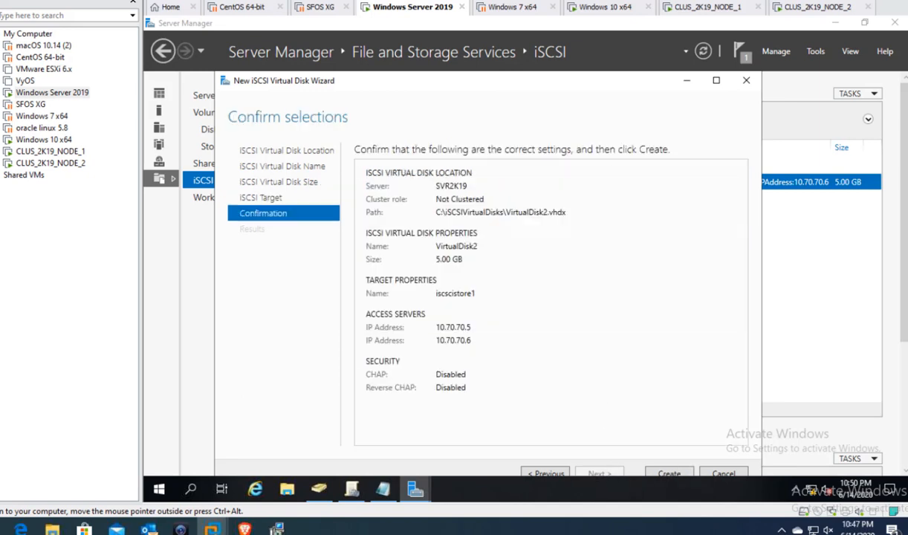
pyautogui.click(671, 474)
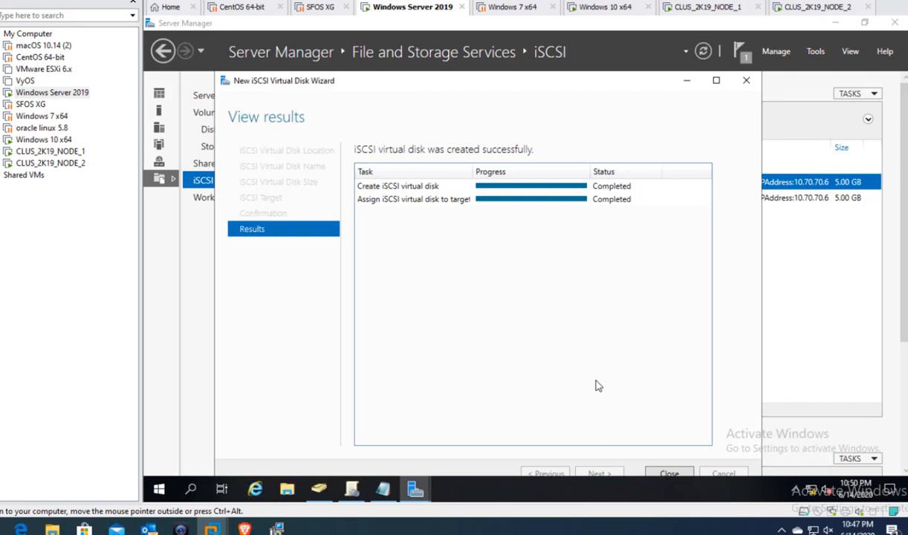
pyautogui.click(668, 474)
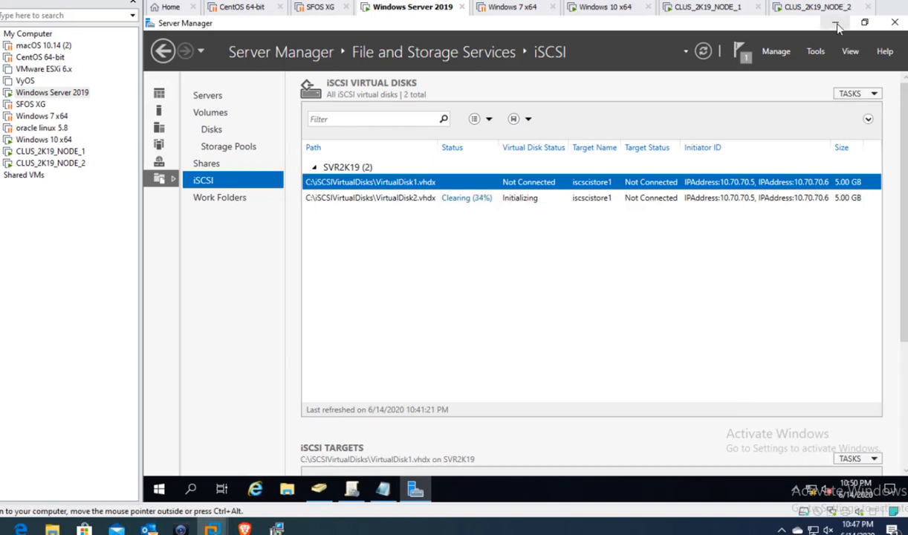
# - Minimize Server Manager to check the NOTES plan, then switch to the CLUS_2K19_NODE_1 machine
pyautogui.click(834, 23)
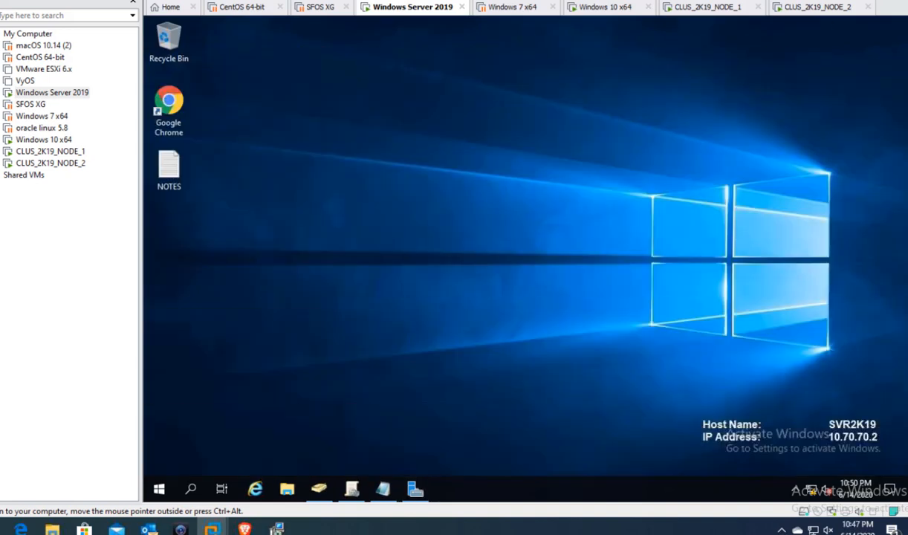
pyautogui.click(381, 488)
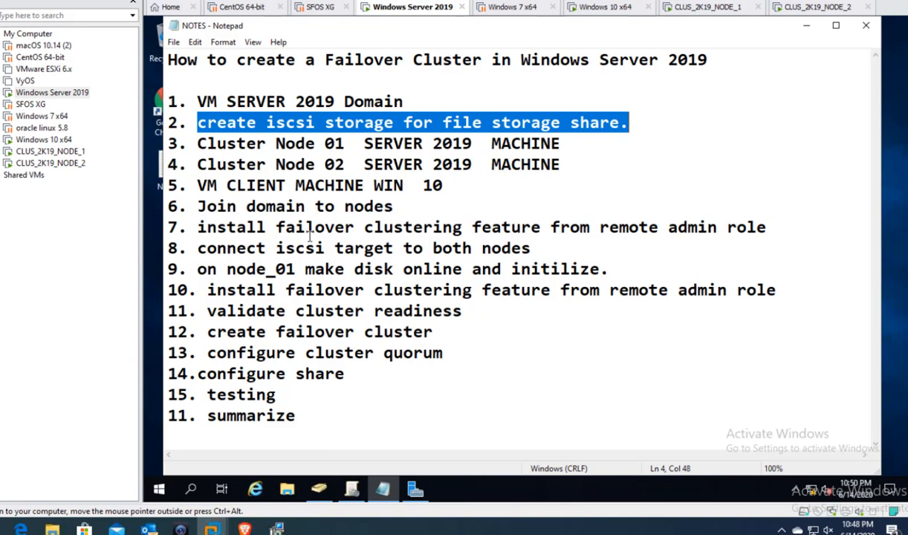
pyautogui.click(707, 7)
pyautogui.click(821, 8)
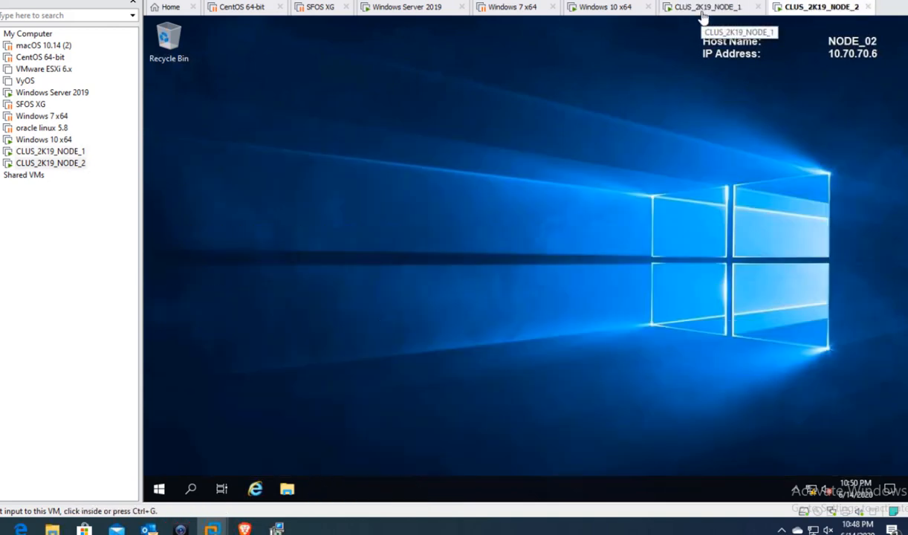
pyautogui.click(673, 9)
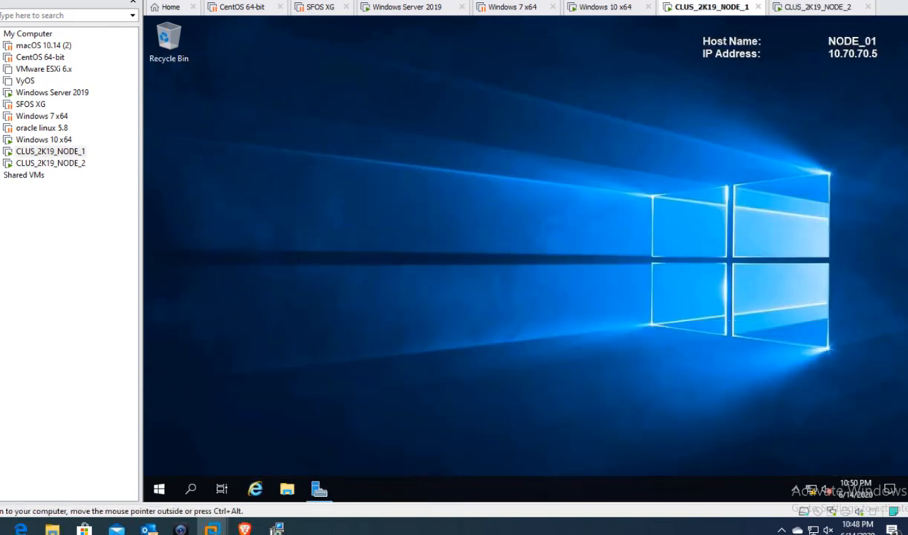
# - Run Add Roles and Features on NODE_01 as role-based installation through to the Features page
pyautogui.click(420, 9)
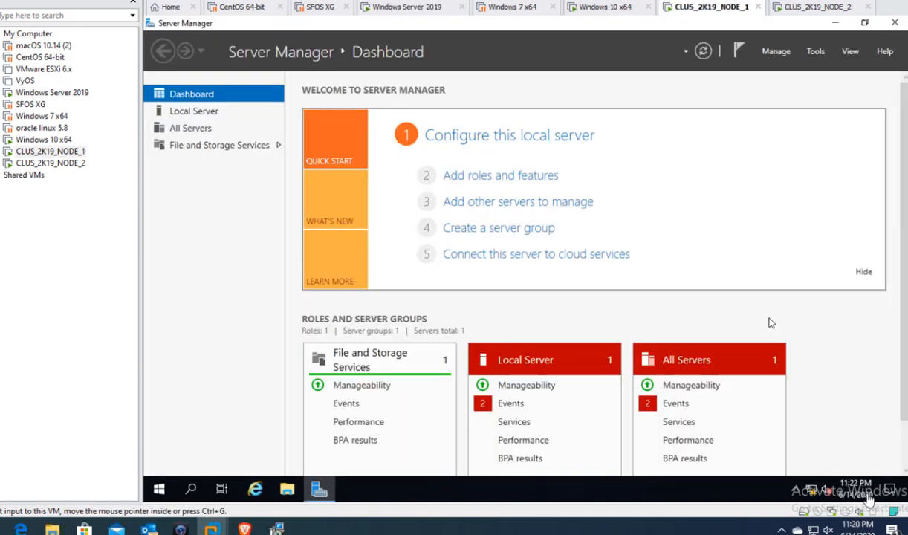
pyautogui.click(519, 177)
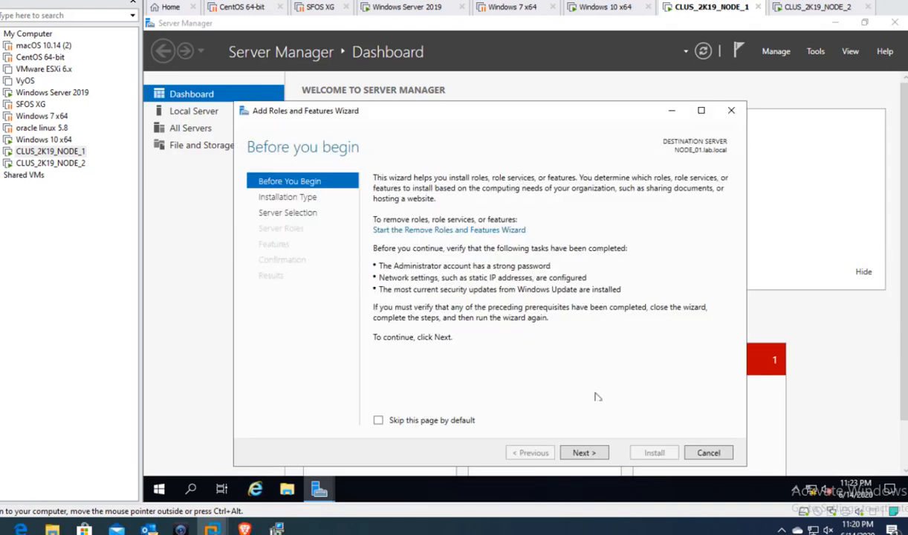
pyautogui.click(583, 453)
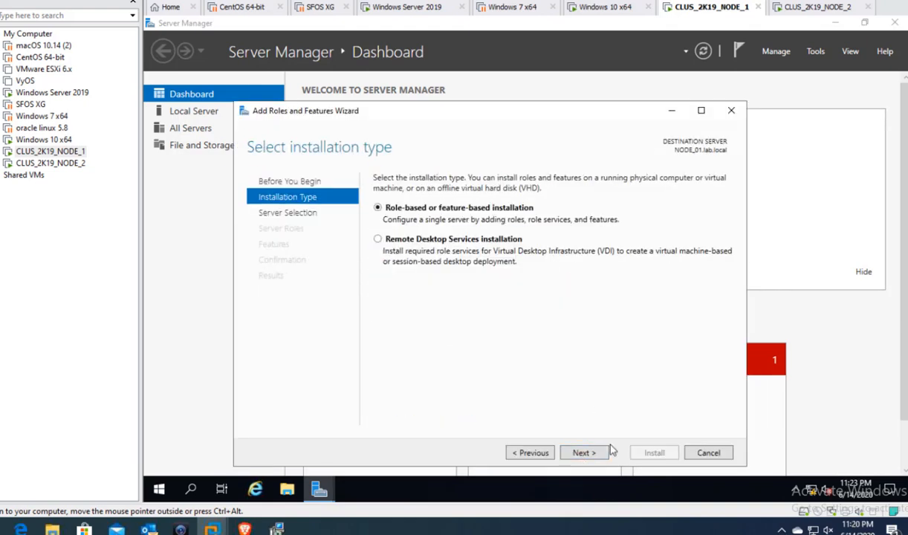
pyautogui.click(594, 452)
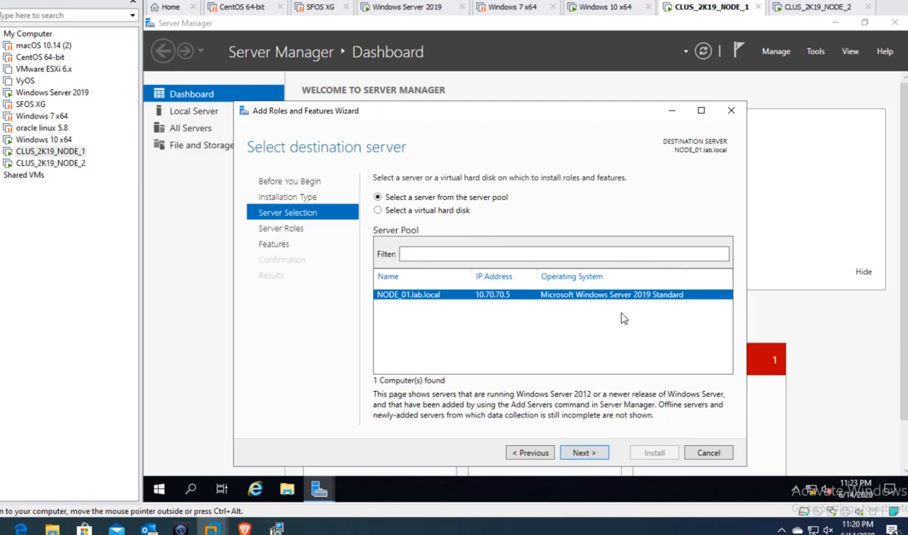
pyautogui.click(584, 453)
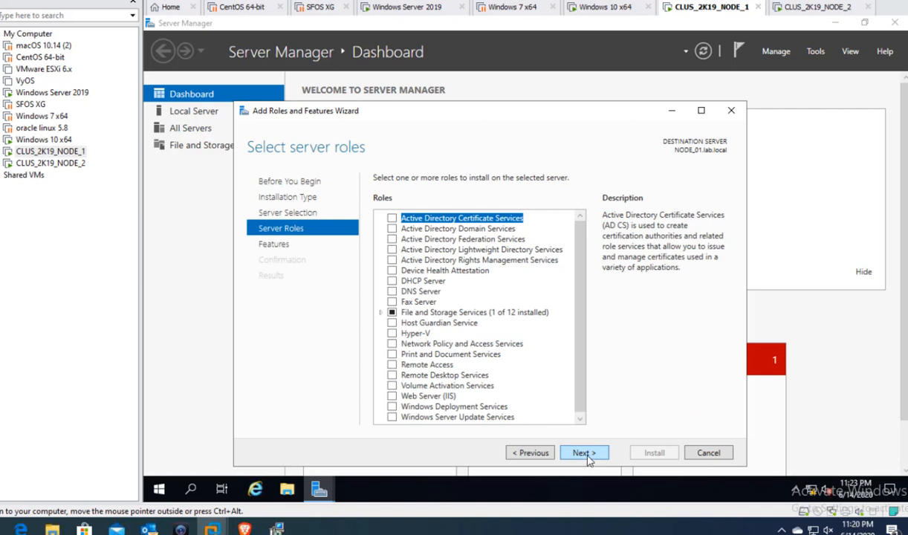
pyautogui.click(585, 454)
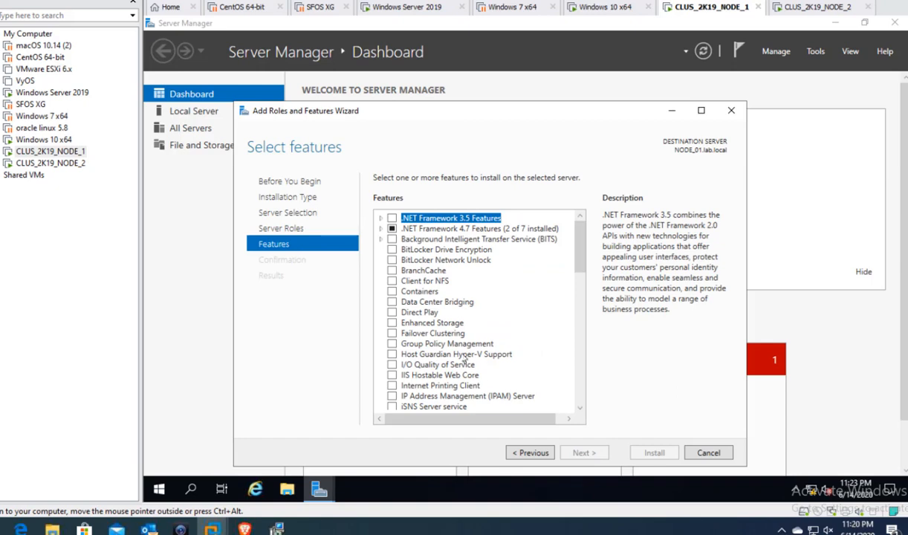
# - Install Failover Clustering with its management tools on NODE_01, with automatic restart declined
pyautogui.click(394, 334)
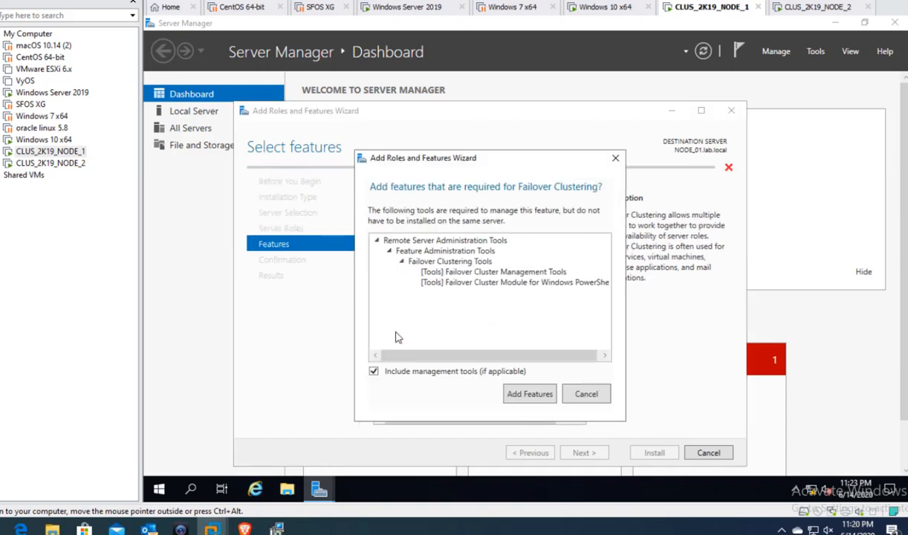
pyautogui.click(525, 394)
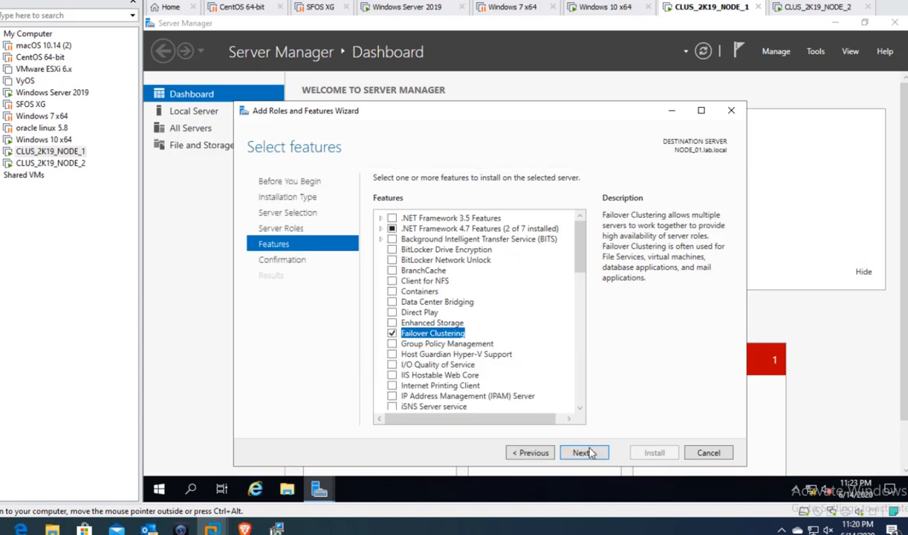
pyautogui.click(584, 452)
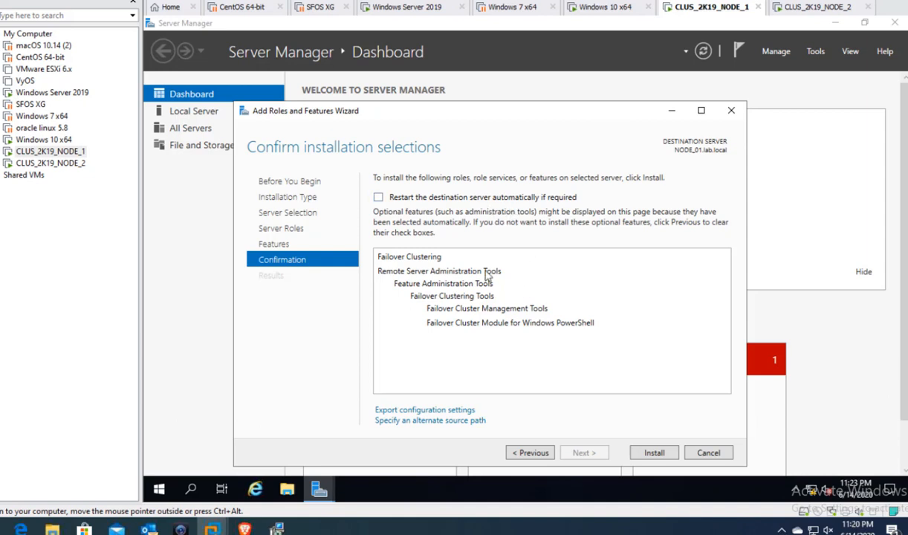
pyautogui.click(392, 199)
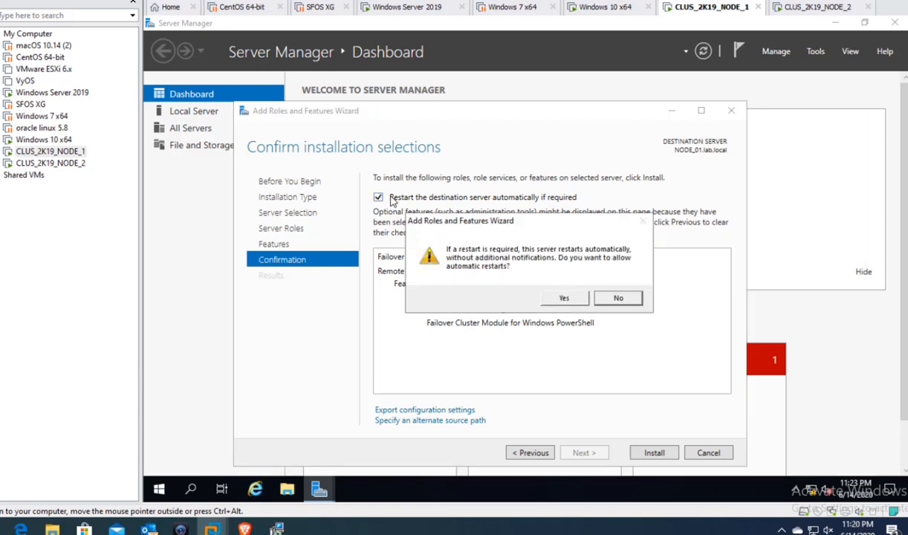
pyautogui.click(605, 295)
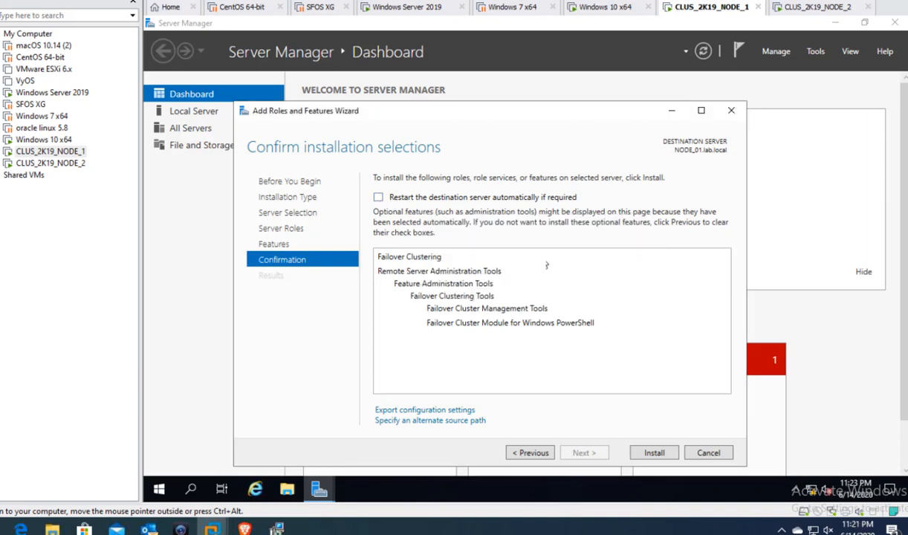
pyautogui.click(654, 453)
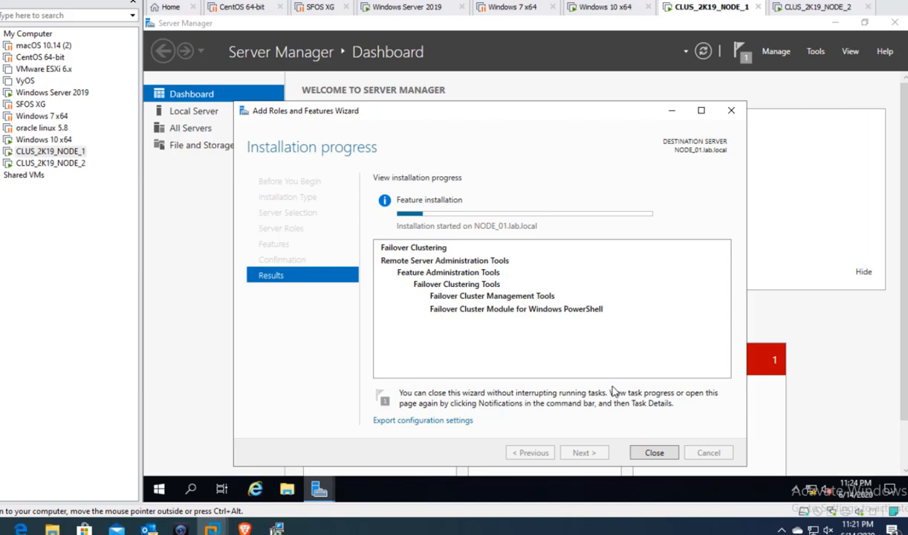
# - Unlock CLUS_2K19_NODE_2 via Ctrl+Alt+Del, sign in with the administrator password, and open Start
pyautogui.click(802, 12)
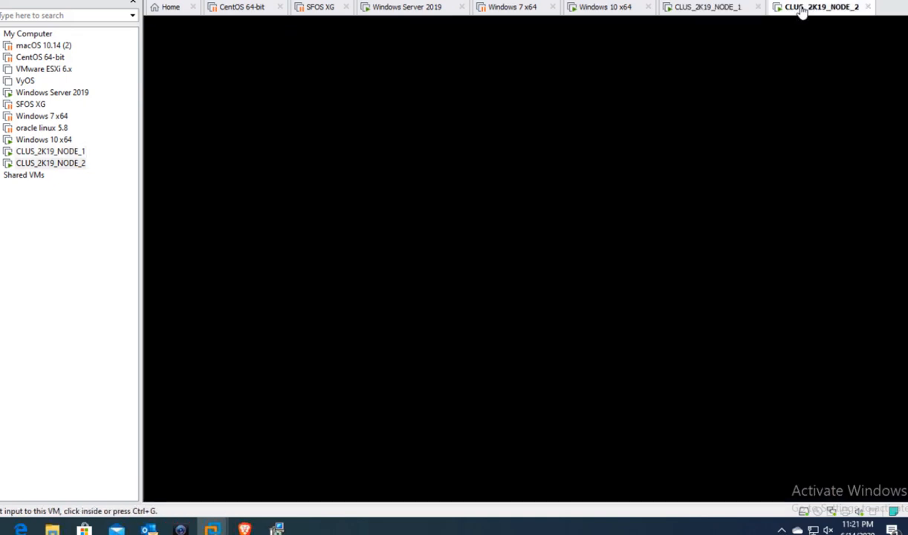
pyautogui.click(691, 199)
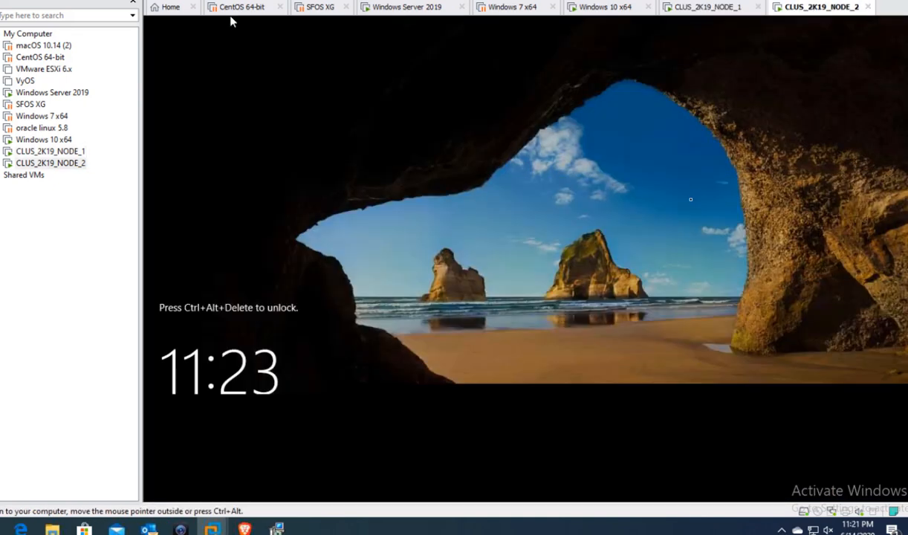
pyautogui.rightClick(809, 8)
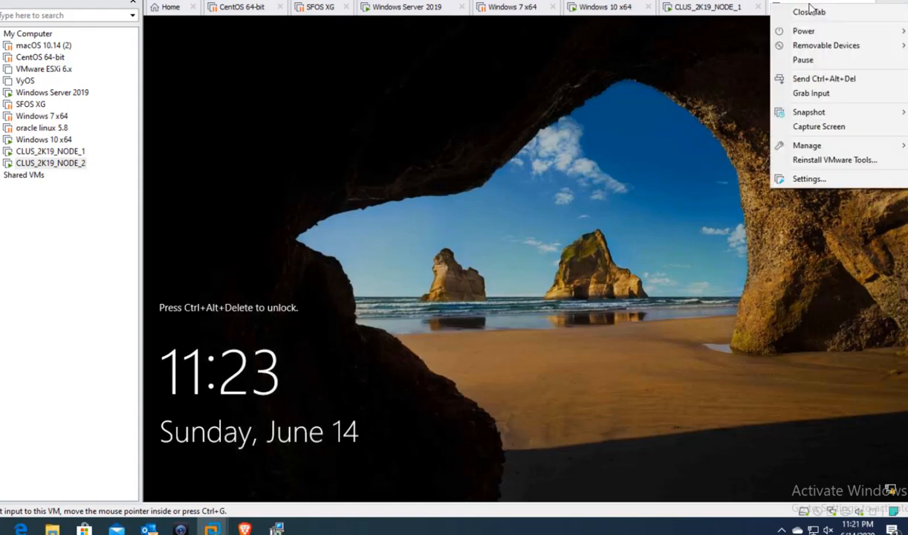
pyautogui.click(824, 80)
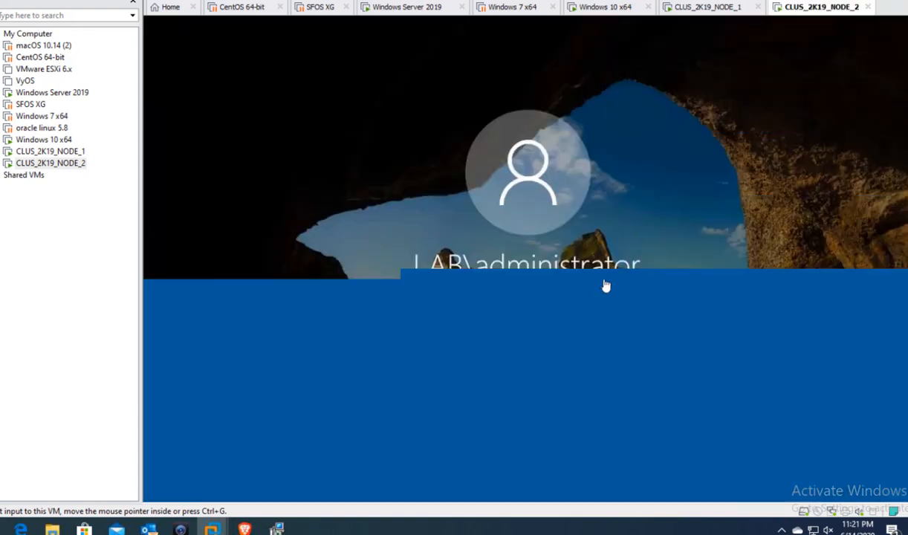
pyautogui.click(565, 312)
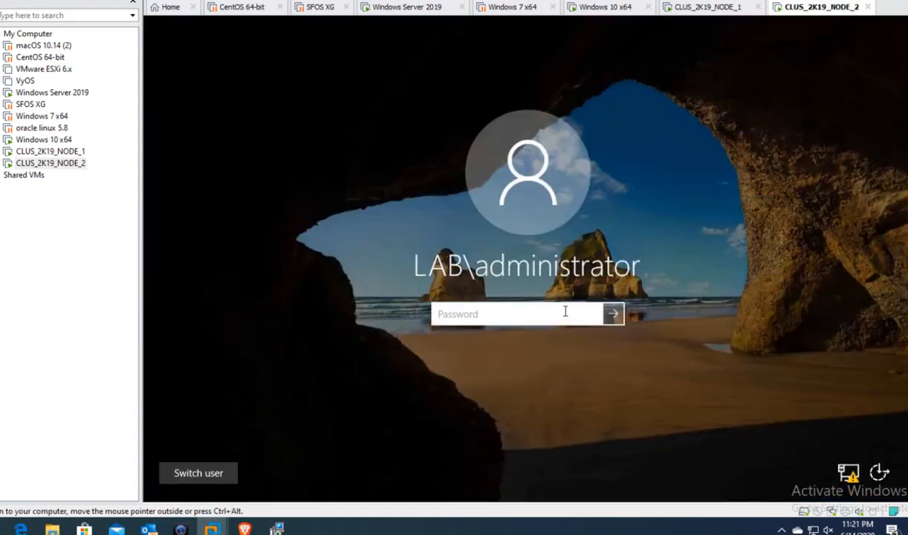
pyautogui.write('•••••••••')
pyautogui.click(607, 319)
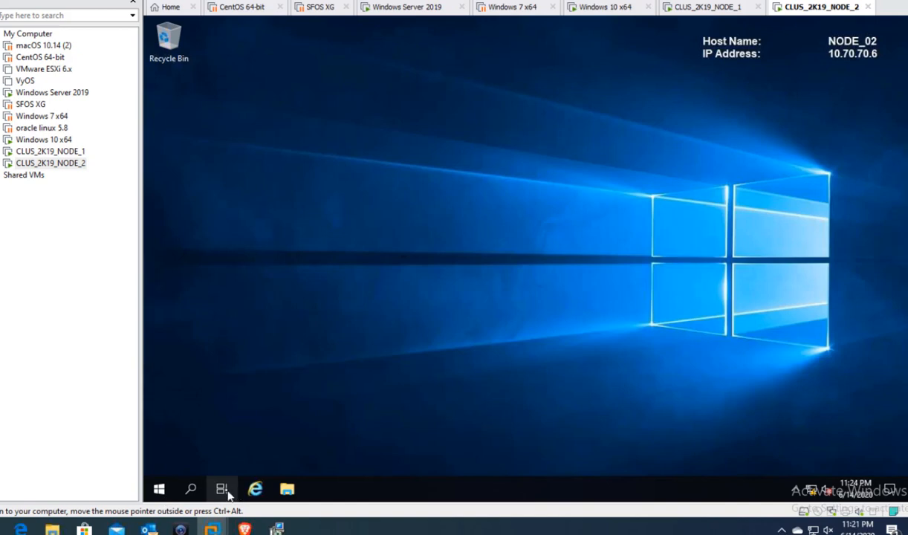
pyautogui.click(159, 488)
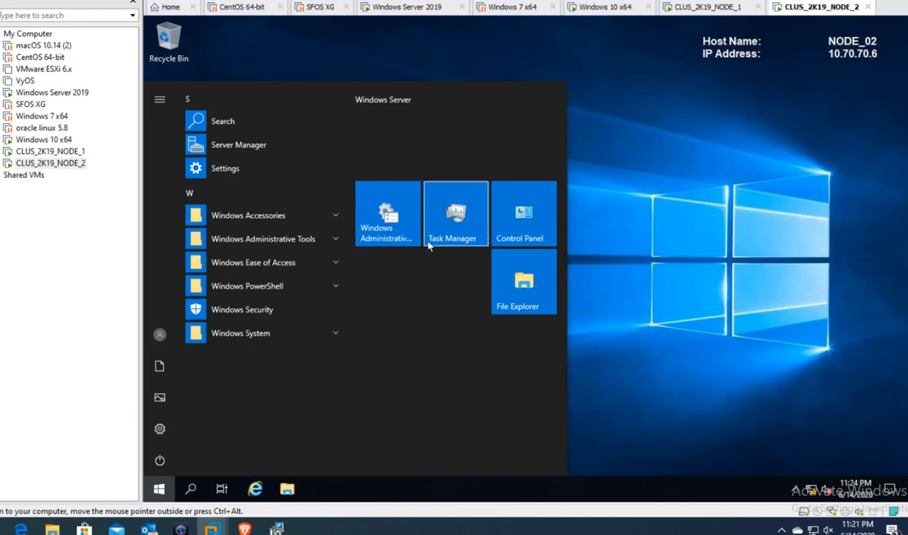
# - Launch Server Manager on NODE_02 and run Add Roles and Features through to the Features page
pyautogui.click(239, 145)
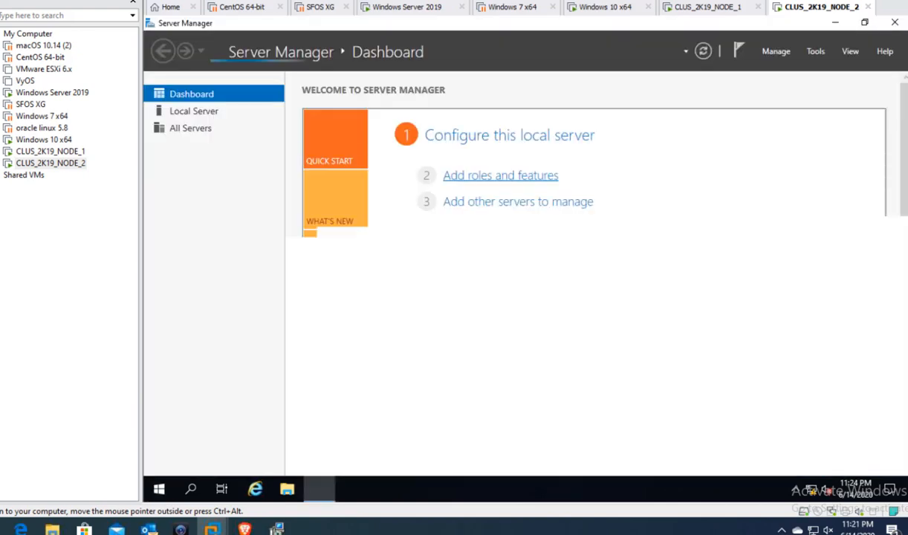
pyautogui.click(482, 176)
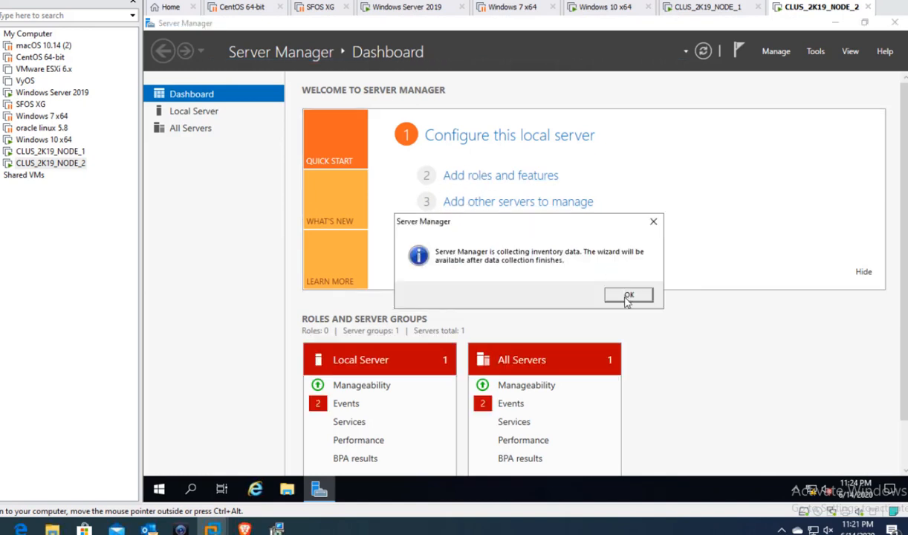
pyautogui.click(628, 295)
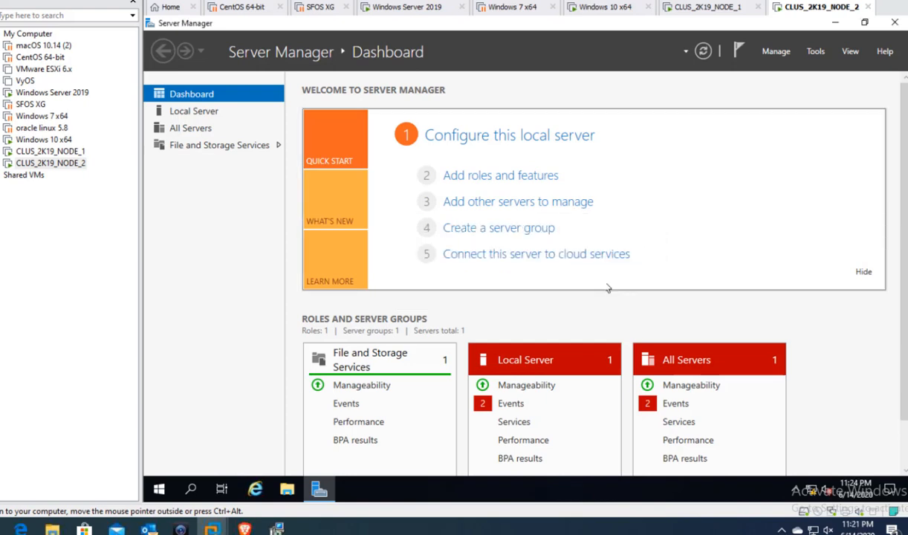
pyautogui.click(505, 176)
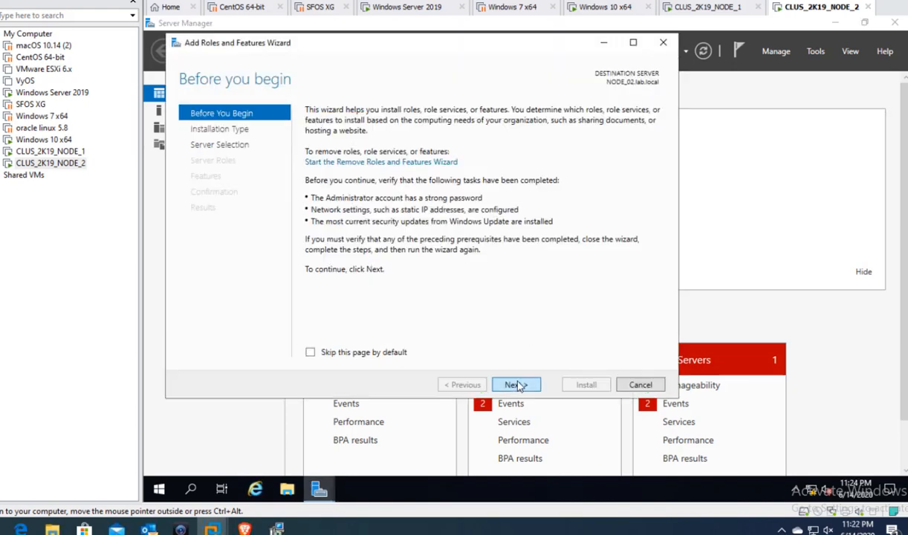
pyautogui.click(516, 385)
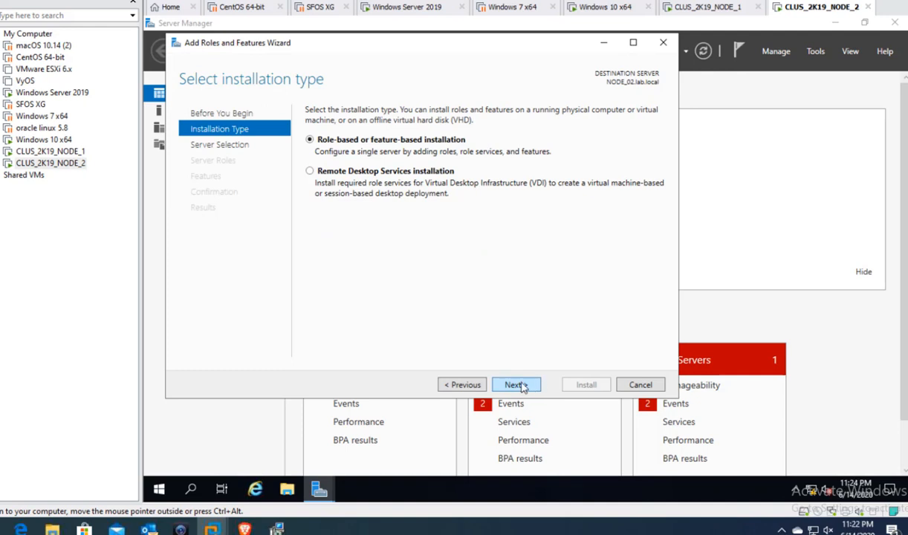
pyautogui.click(518, 385)
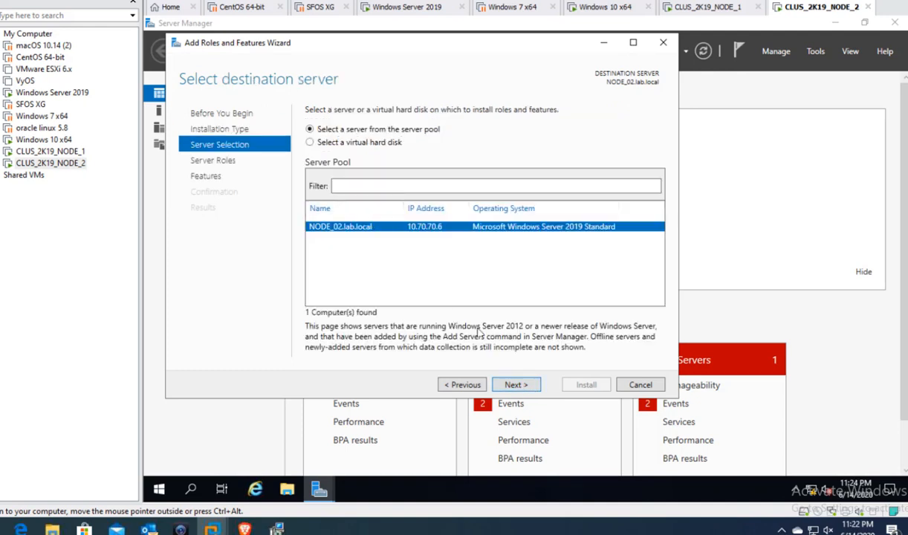
pyautogui.click(519, 386)
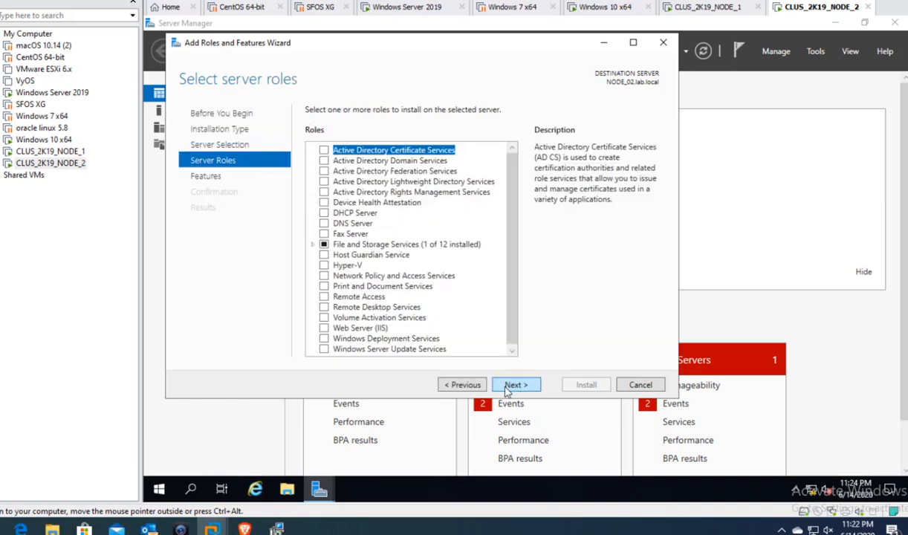
pyautogui.click(512, 385)
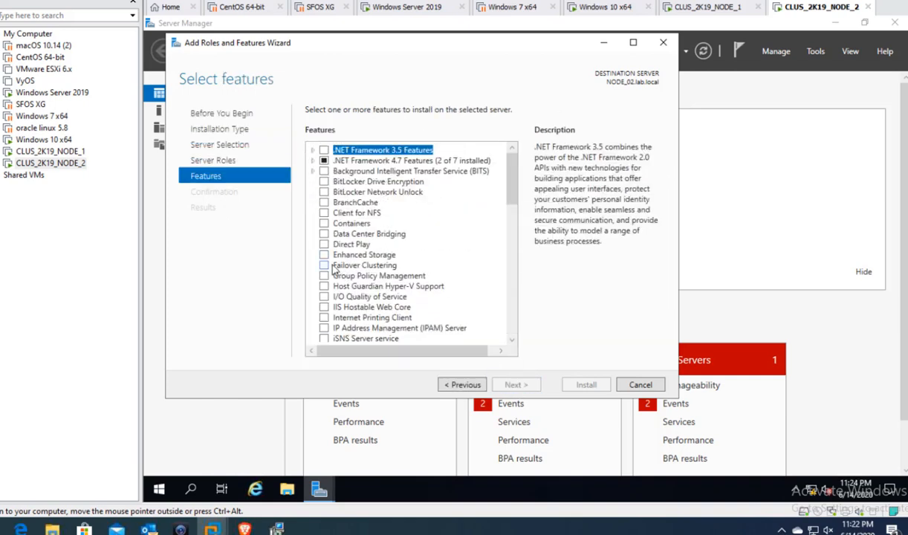
# - Install Failover Clustering with its management tools on NODE_02, then switch to CLUS_2K19_NODE_1
pyautogui.click(325, 266)
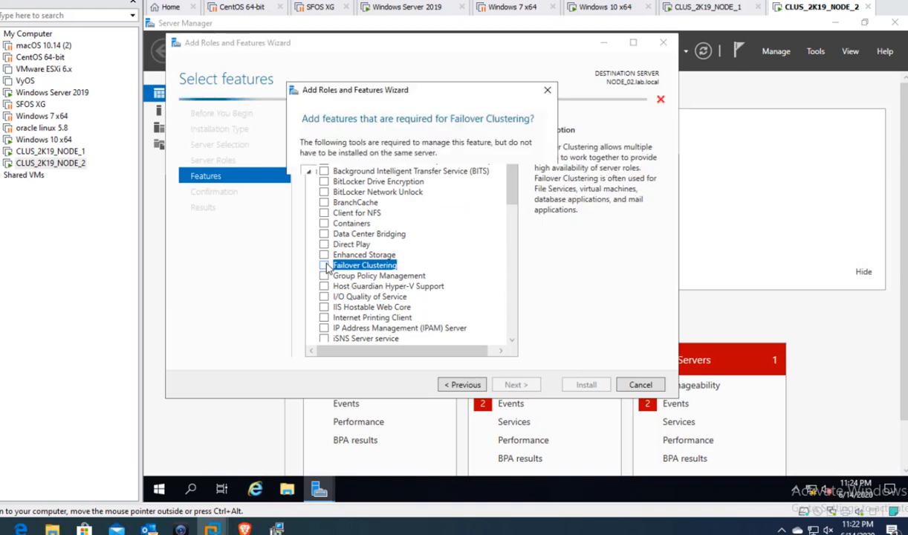
pyautogui.click(461, 327)
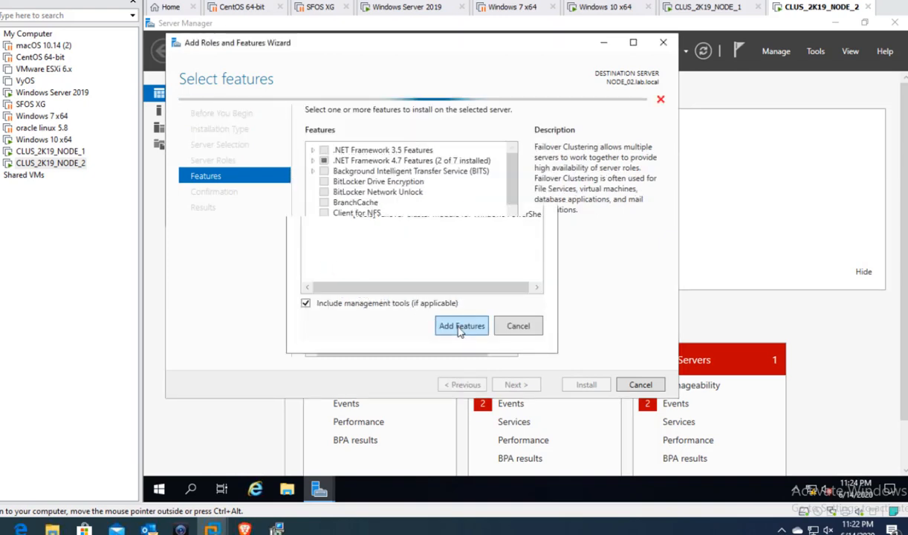
pyautogui.click(518, 386)
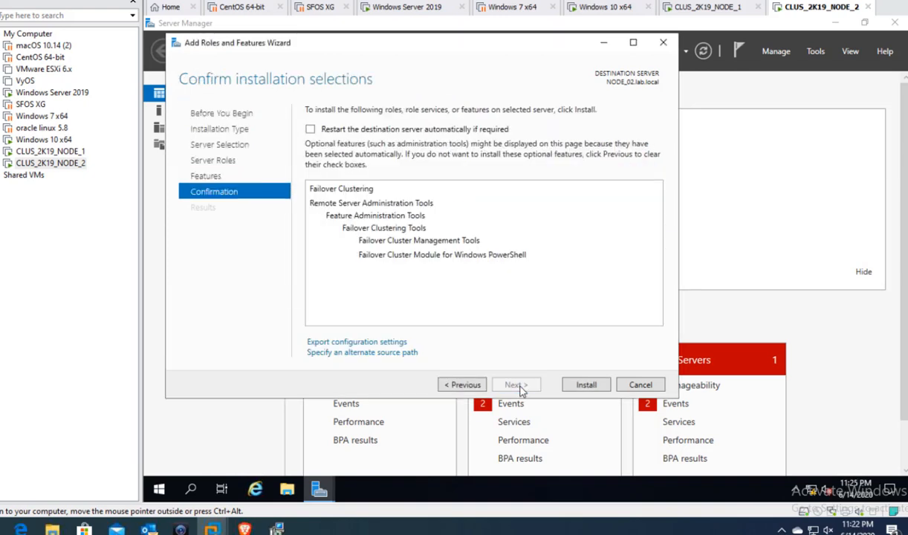
pyautogui.click(592, 387)
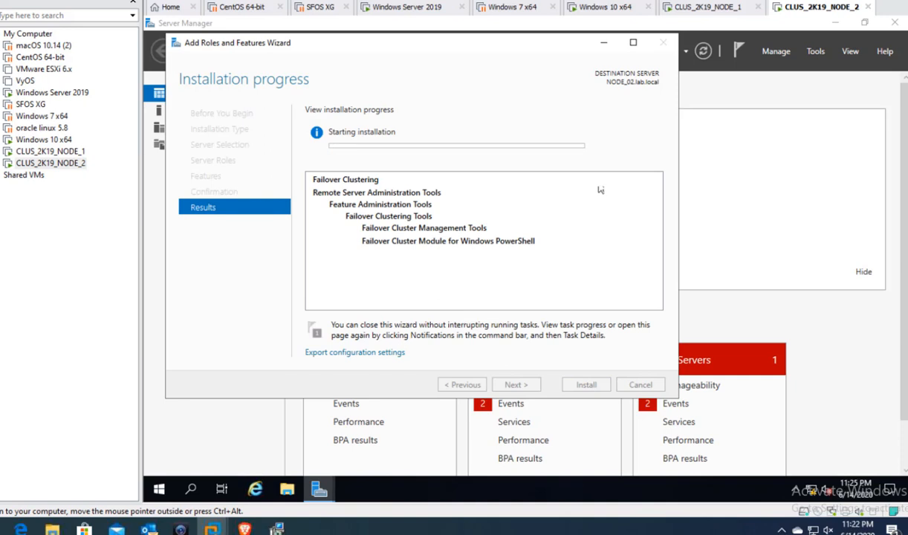
pyautogui.click(672, 9)
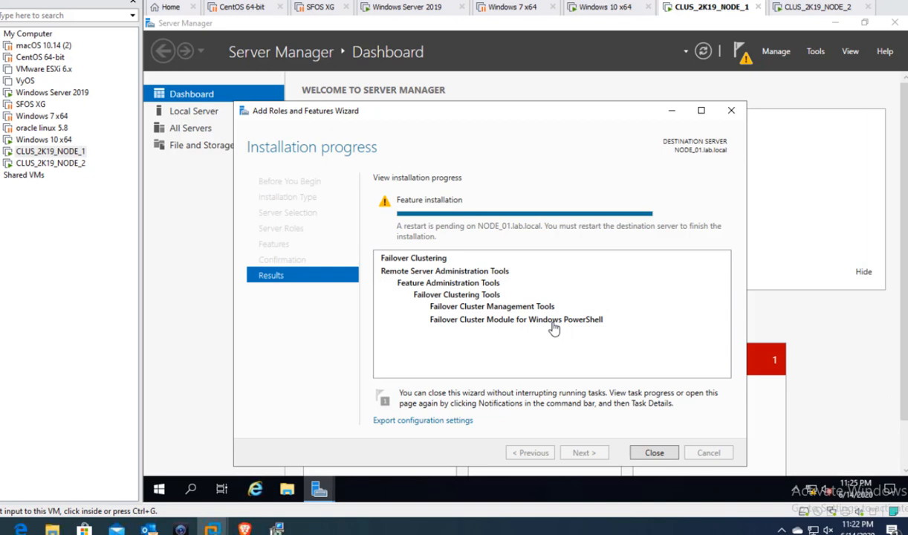
# - Close the finished feature installation wizard on NODE_01 and switch to CLUS_2K19_NODE_2
pyautogui.click(656, 454)
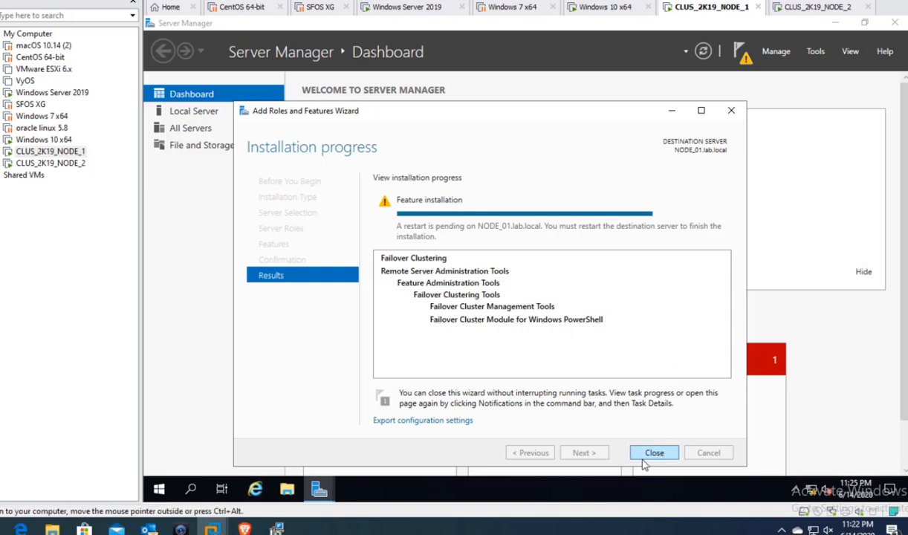
pyautogui.click(649, 454)
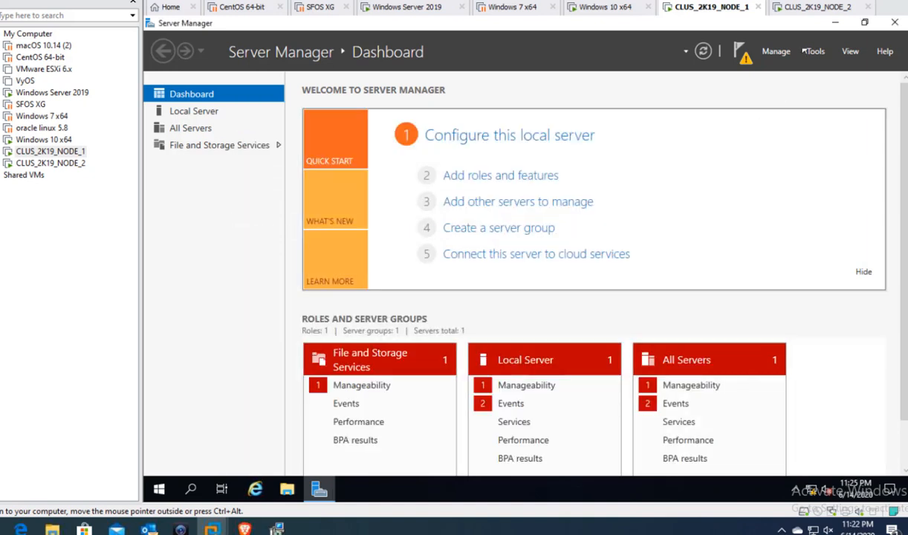
pyautogui.click(817, 9)
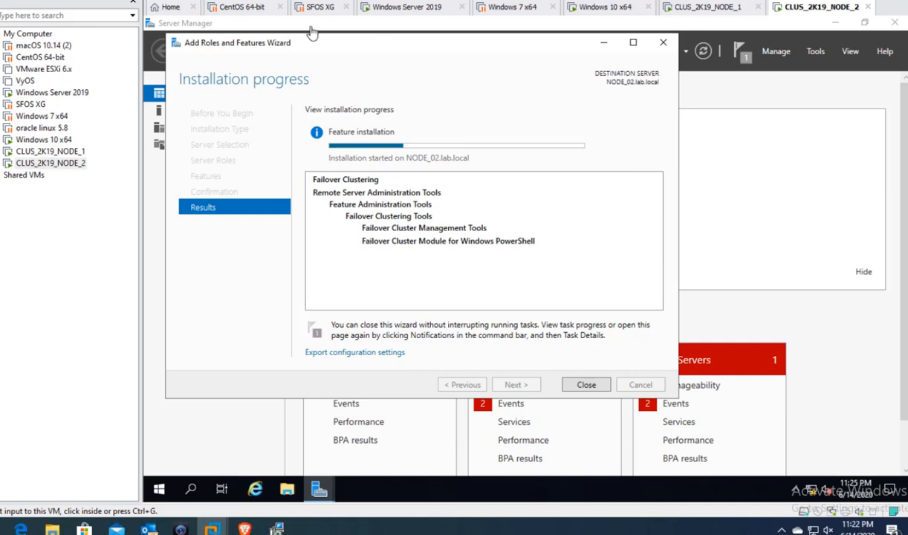
# - Unlock the Windows Server 2019 machine with Ctrl+Alt+Del and the account password
pyautogui.click(401, 9)
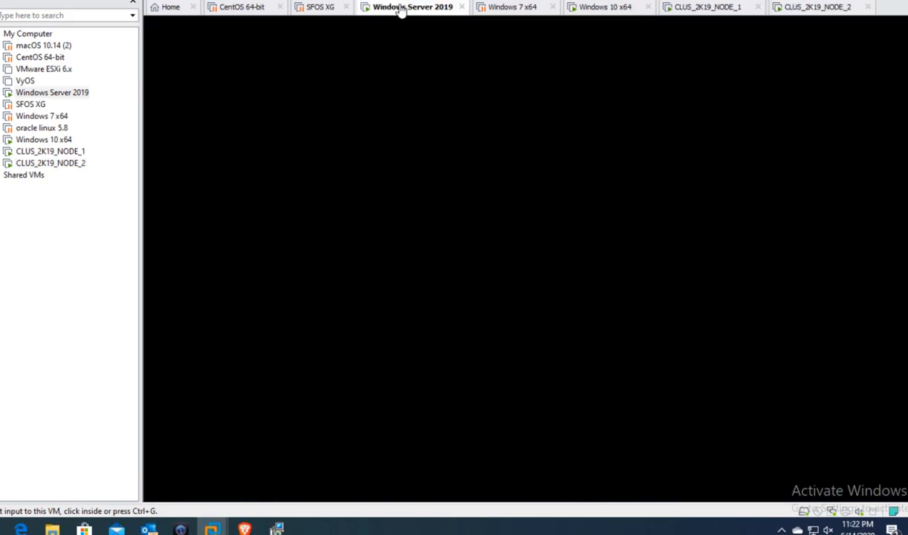
pyautogui.click(500, 234)
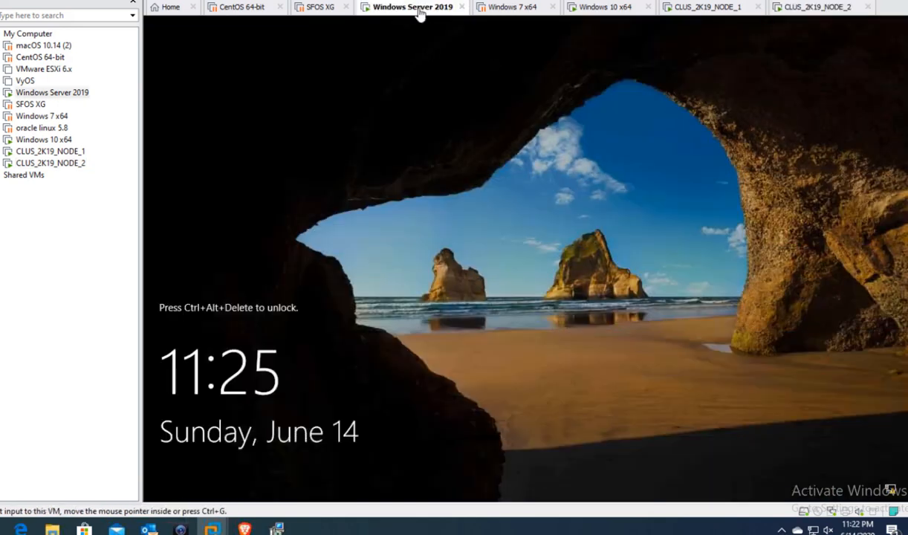
pyautogui.rightClick(420, 13)
pyautogui.click(488, 84)
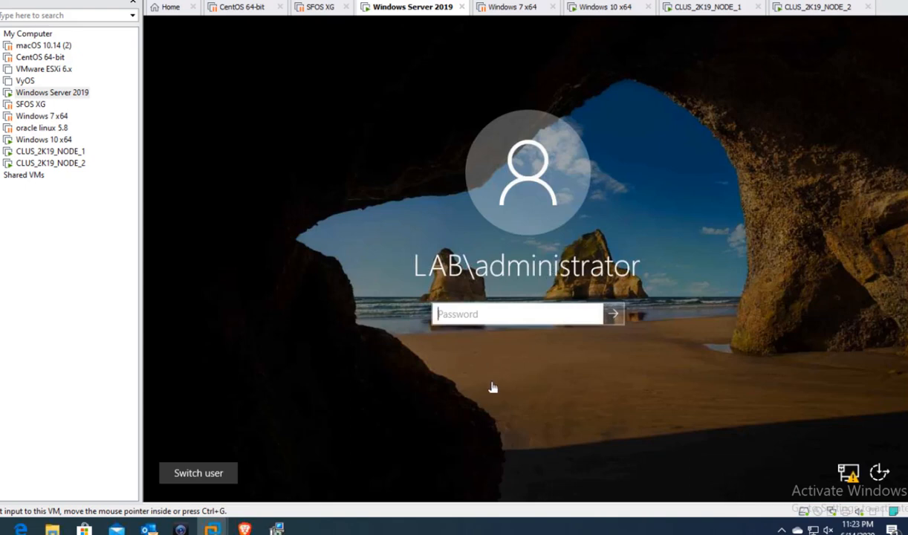
pyautogui.click(496, 312)
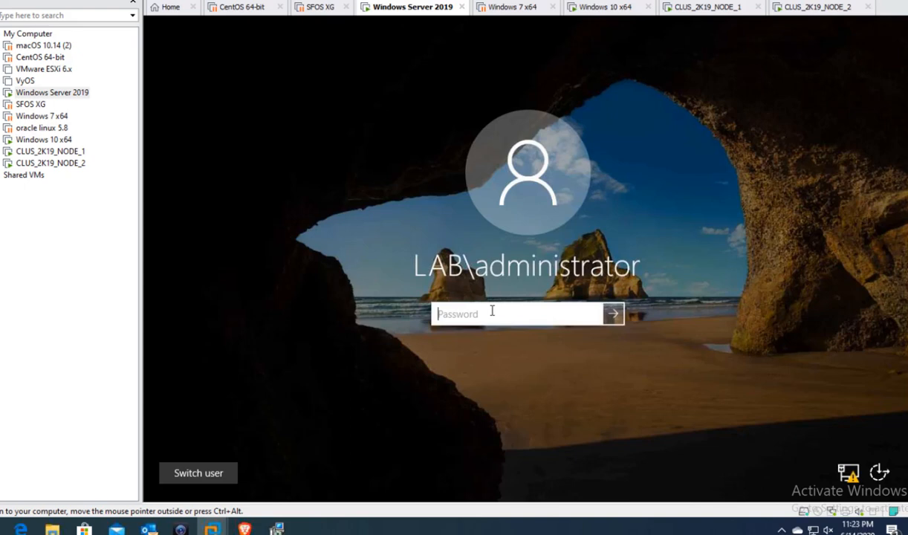
pyautogui.write('****')
pyautogui.write('***')
pyautogui.press('Return')
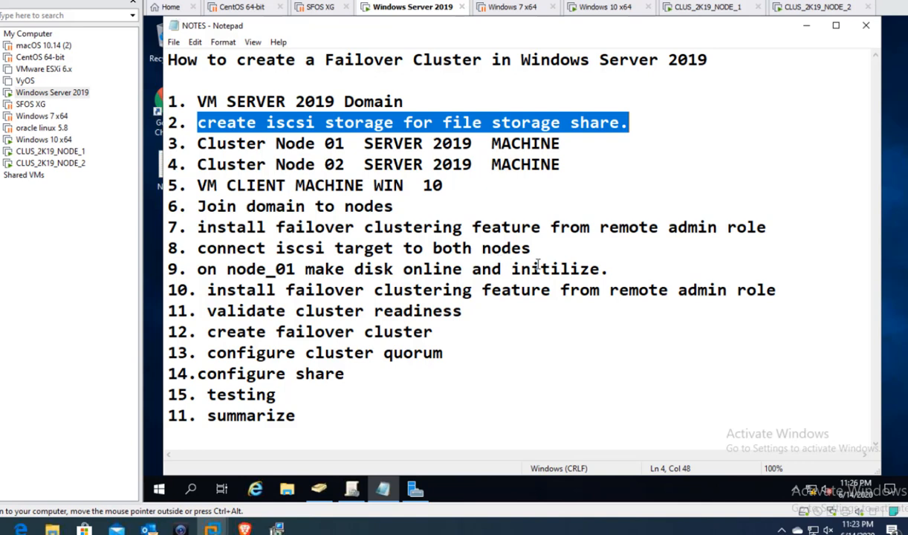
# - On CLUS_2K19_NODE_2, close the finished Failover Clustering installation wizard
pyautogui.click(721, 10)
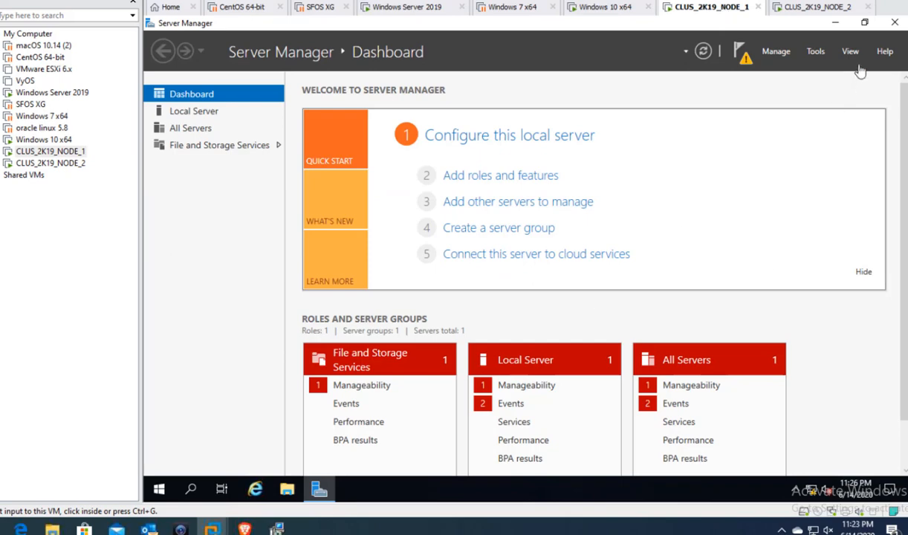
pyautogui.click(814, 9)
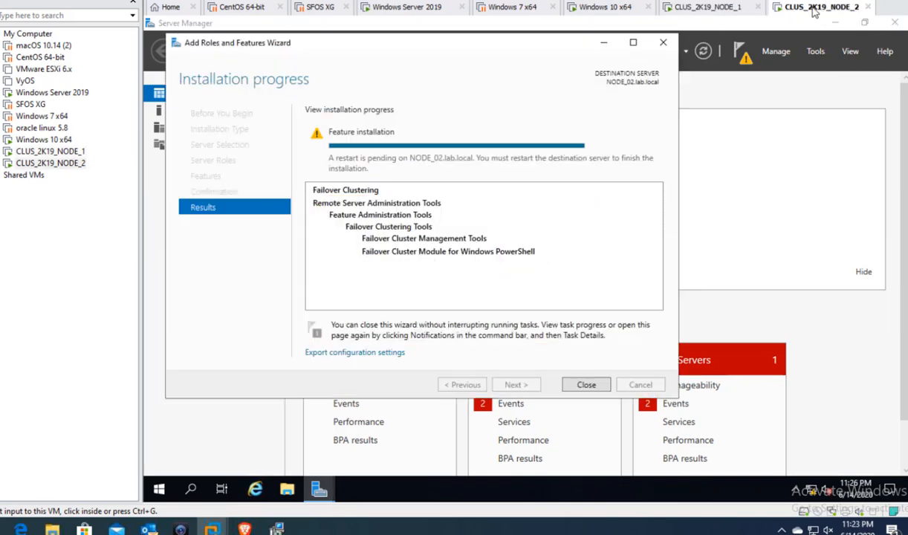
pyautogui.click(586, 384)
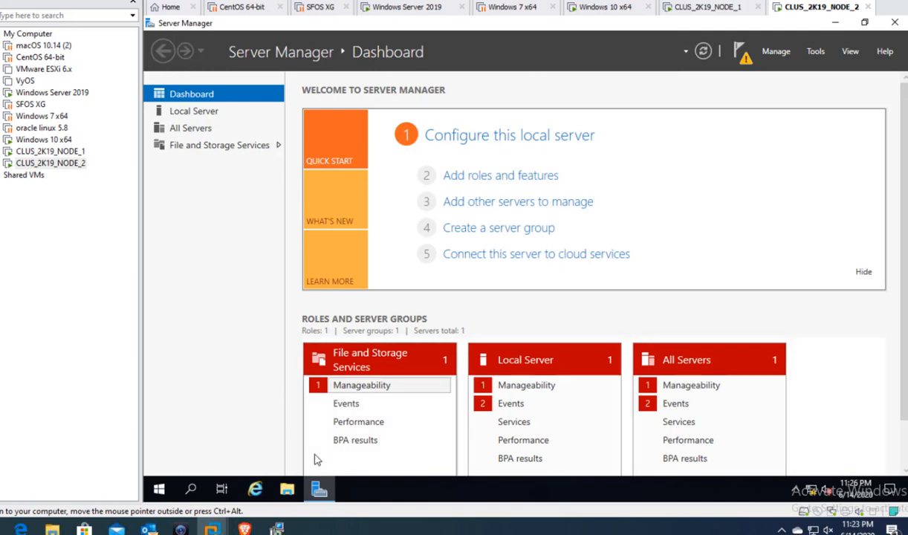
# - Search Start for 'isc', clear the search, and return to the Server Manager dashboard
pyautogui.click(159, 489)
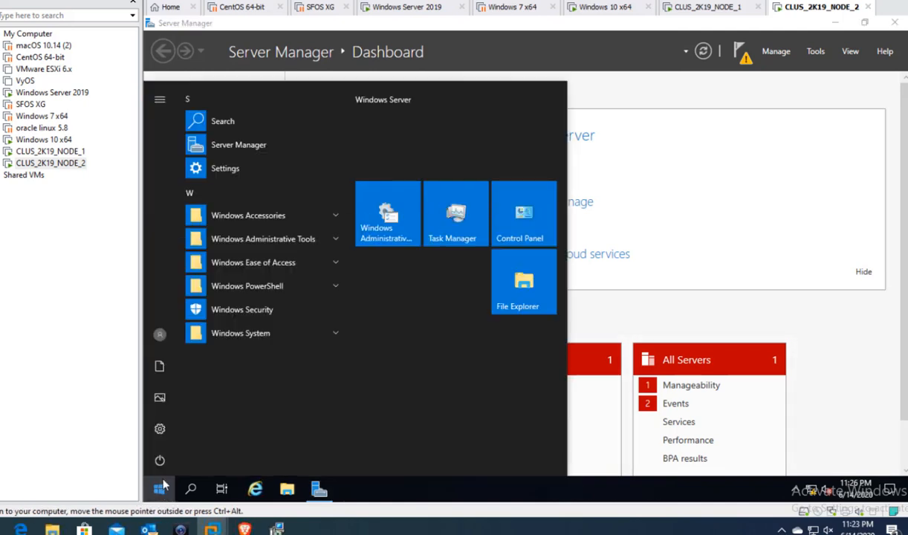
pyautogui.write('iscsi')
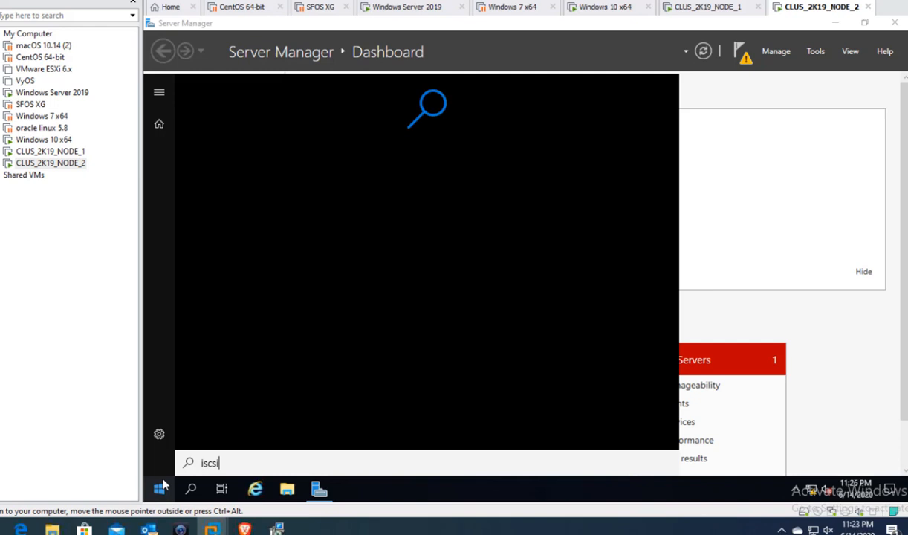
pyautogui.press('BackSpace')
pyautogui.press('BackSpace')
pyautogui.press('BackSpace')
pyautogui.press('BackSpace')
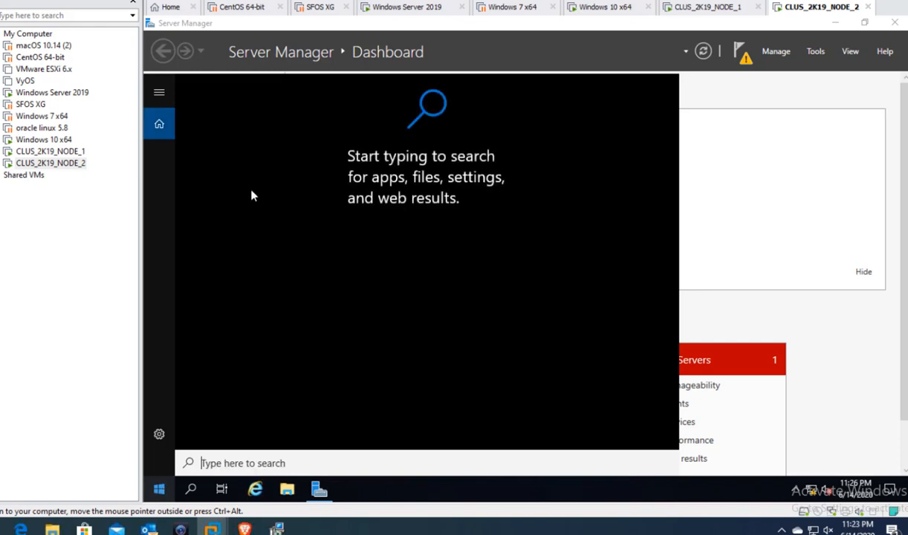
pyautogui.click(816, 164)
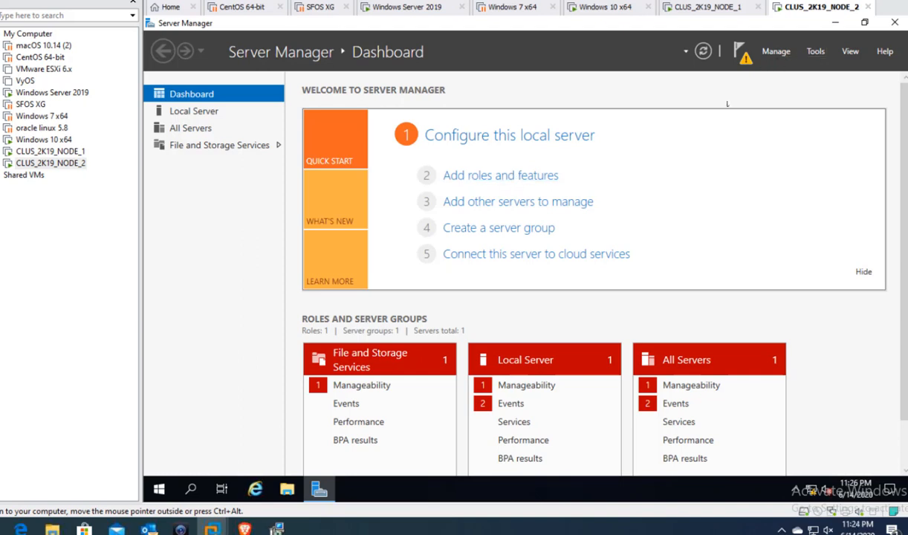
# - Launch the iSCSI Initiator on NODE_1 from Server Manager Tools and start the iSCSI service
pyautogui.click(814, 51)
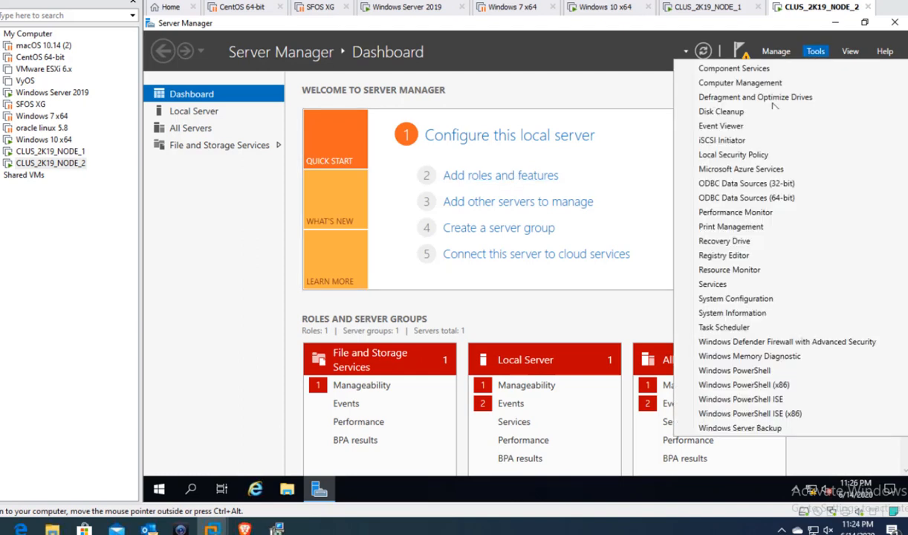
pyautogui.click(733, 141)
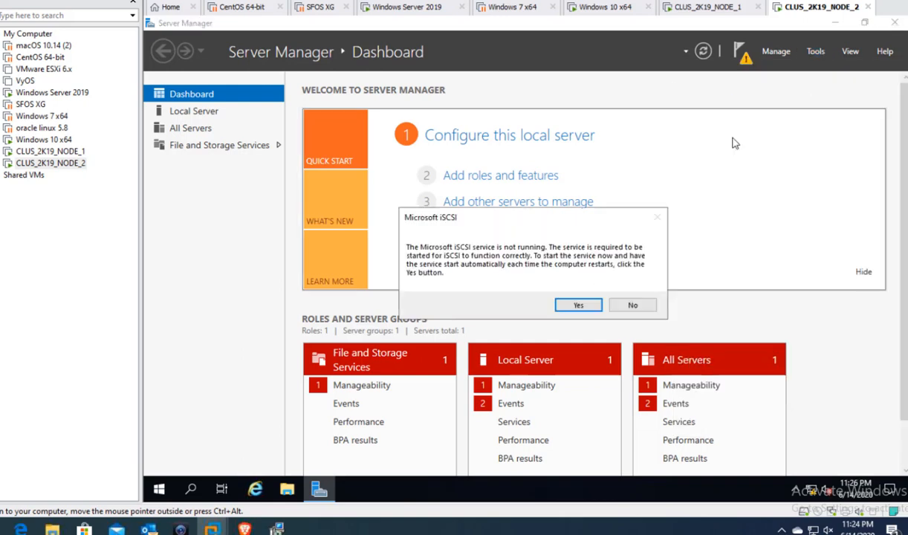
pyautogui.click(593, 304)
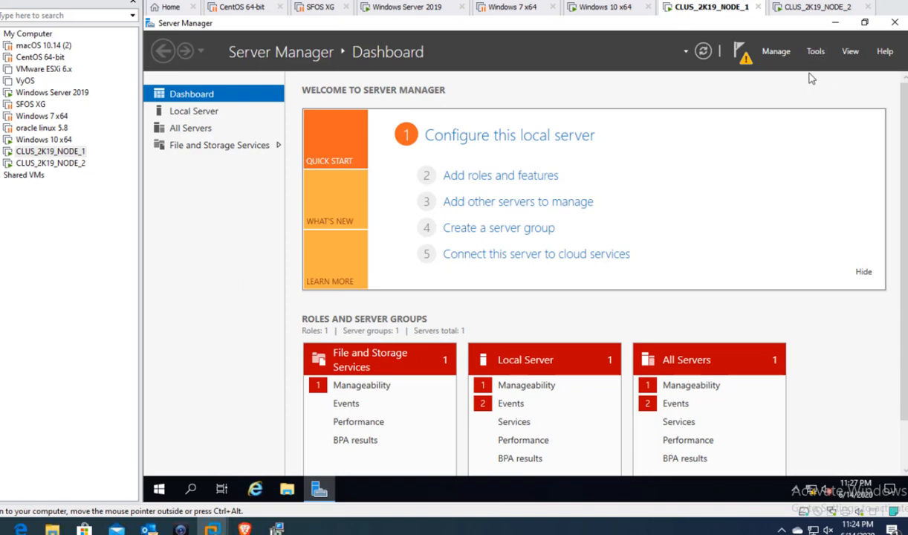
pyautogui.click(815, 51)
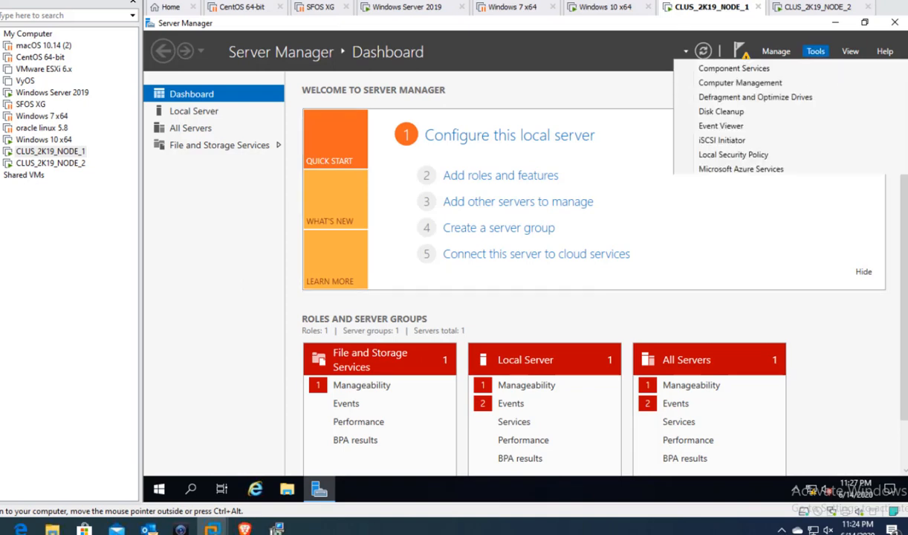
pyautogui.click(722, 140)
pyautogui.click(581, 305)
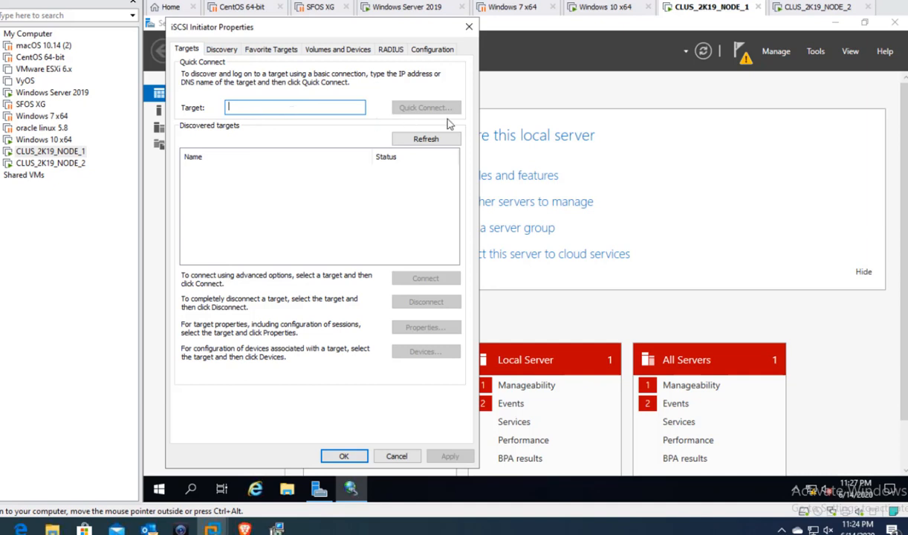
# - Add target portal 10.70.70.2 on port 3260 with default advanced settings
pyautogui.click(221, 51)
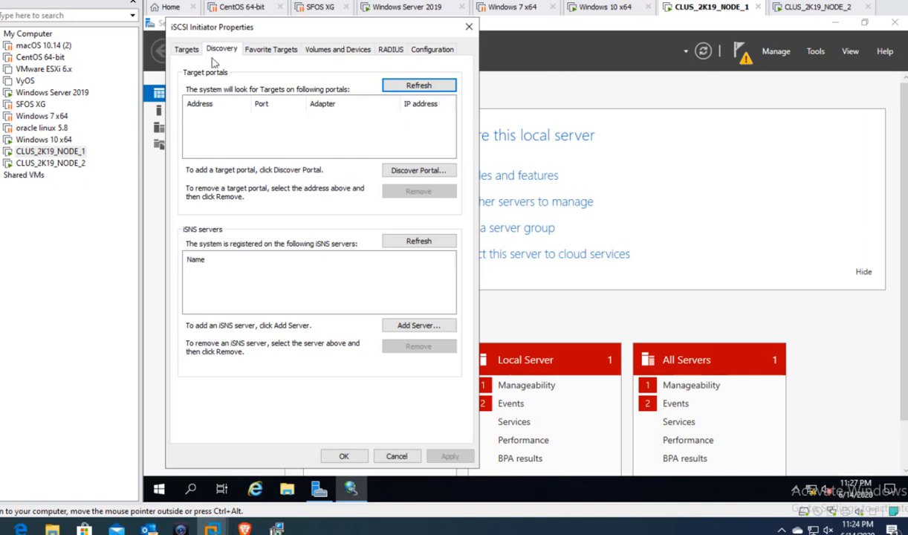
pyautogui.click(413, 172)
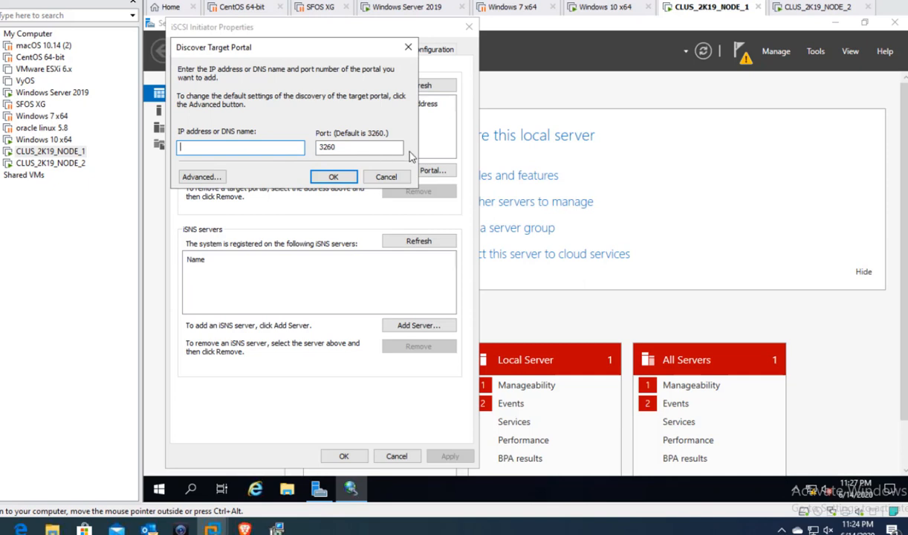
pyautogui.write('10.70.70.2')
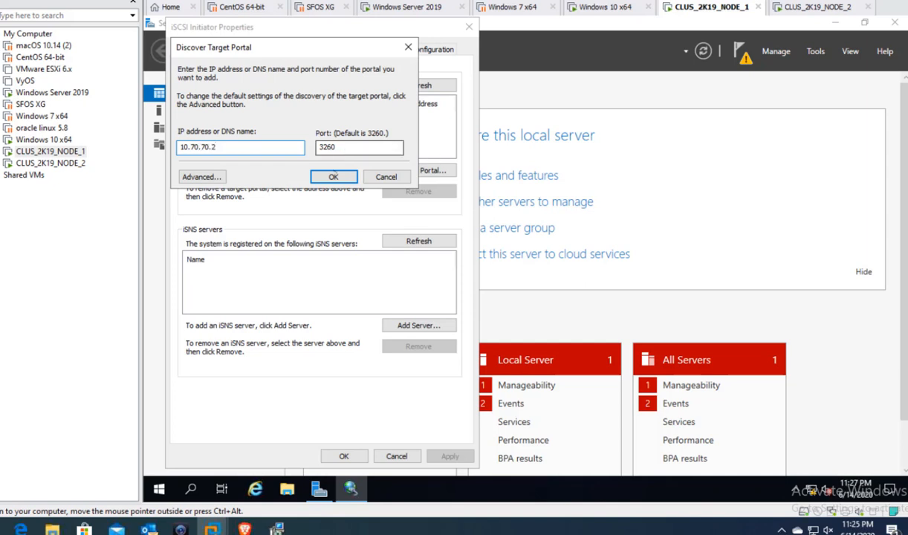
pyautogui.click(202, 178)
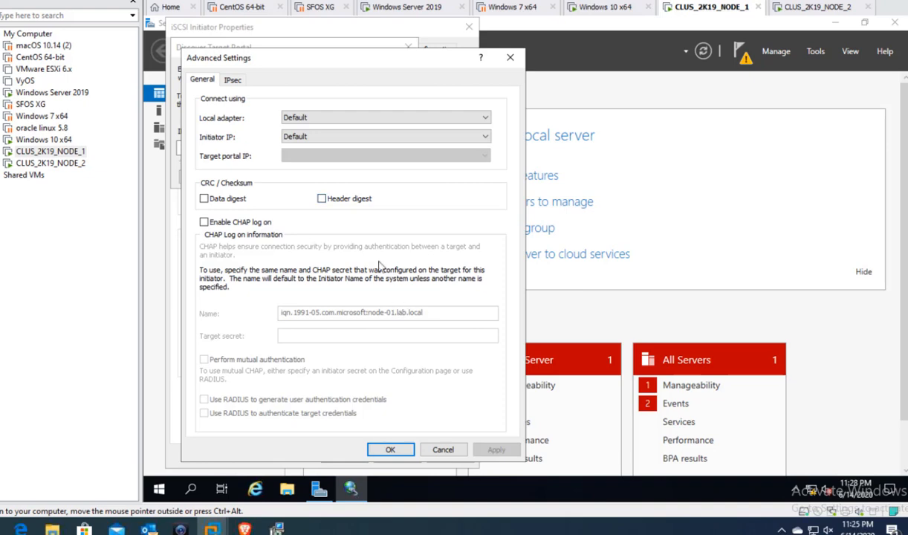
pyautogui.click(390, 450)
pyautogui.click(335, 176)
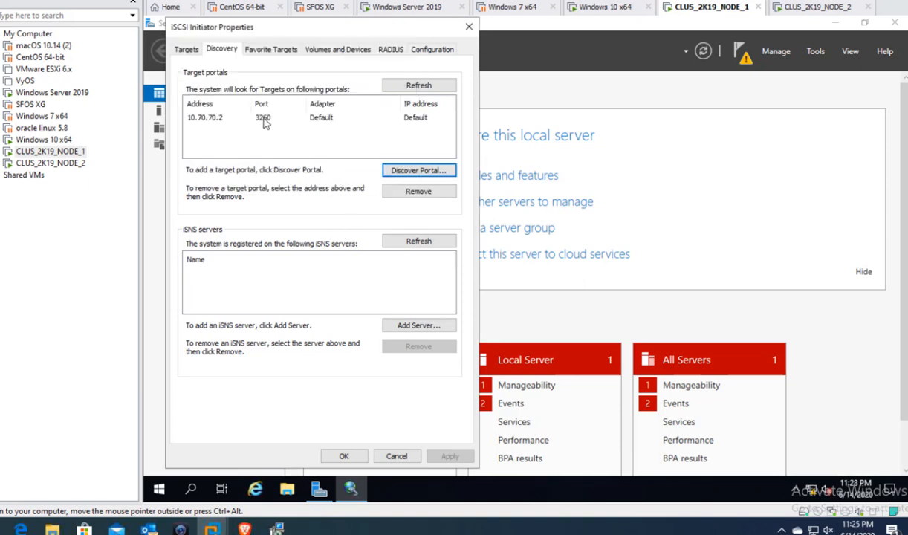
pyautogui.click(199, 122)
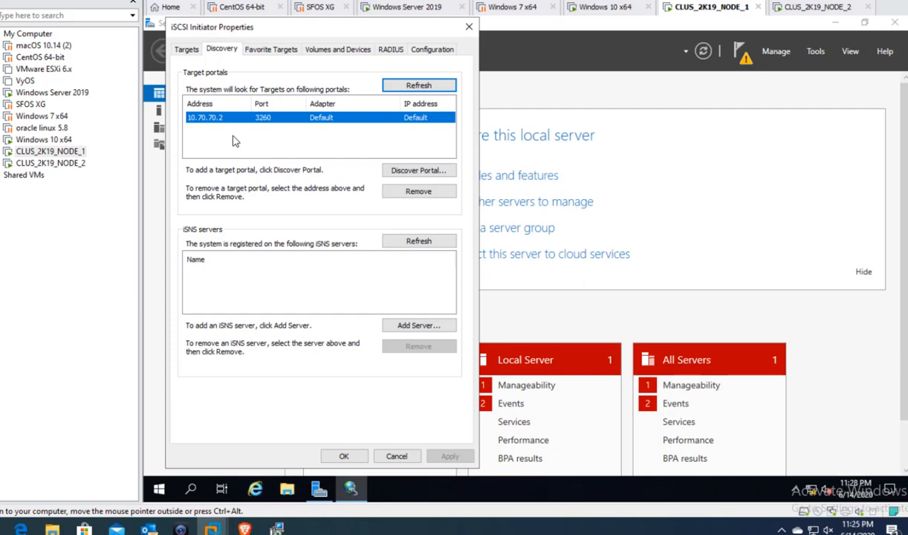
# - Connect NODE_1 to the svr2k19-iscsistore1 target and close iSCSI Initiator Properties
pyautogui.click(189, 50)
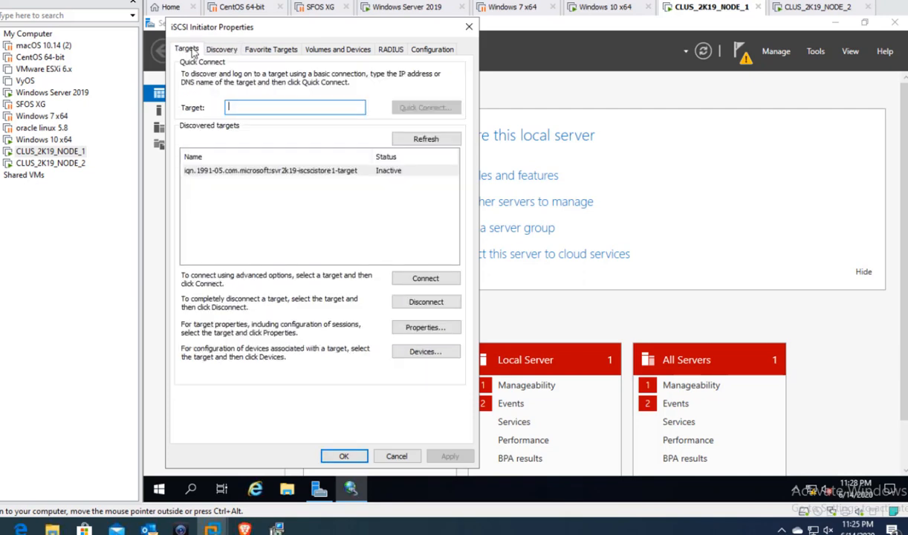
pyautogui.click(315, 171)
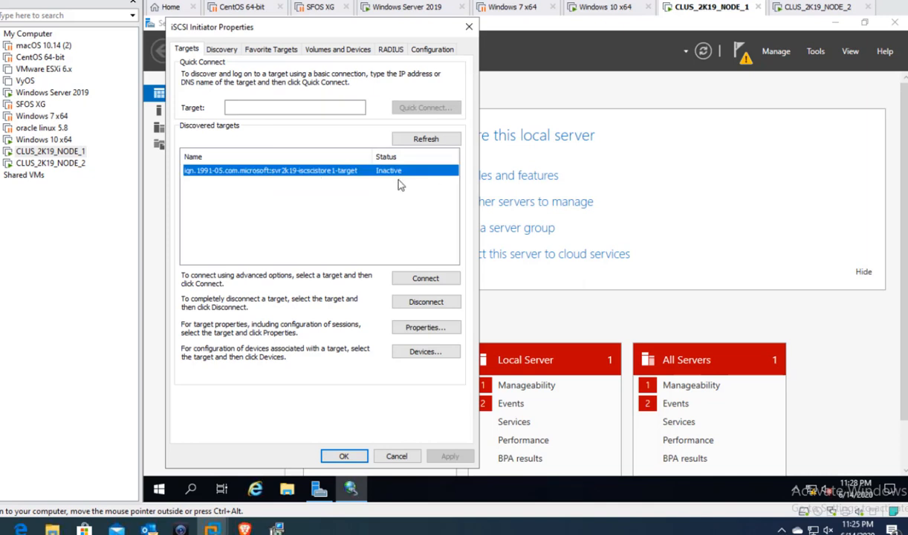
pyautogui.click(410, 275)
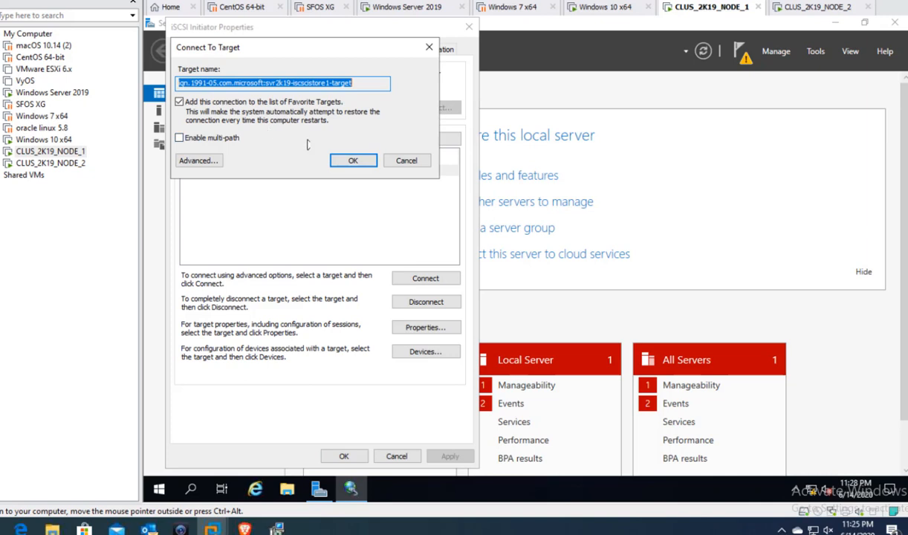
pyautogui.click(349, 160)
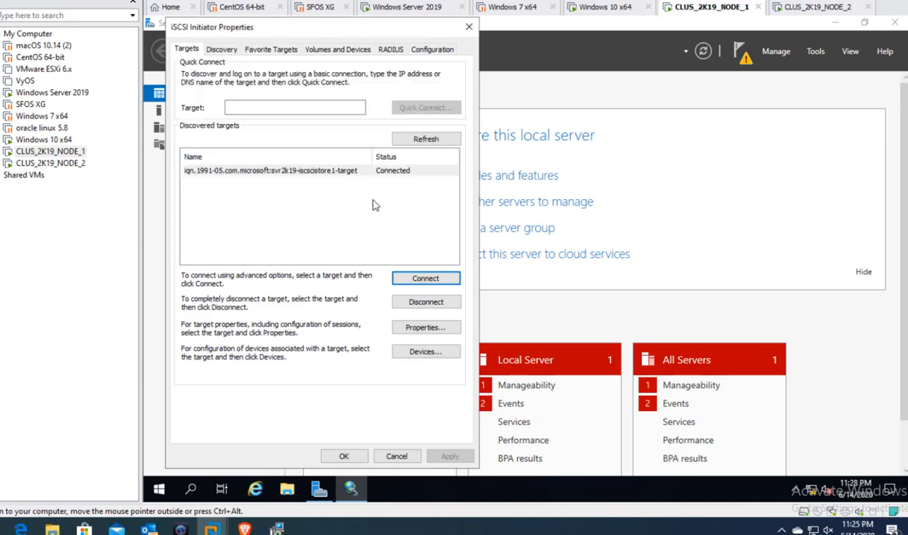
pyautogui.click(343, 456)
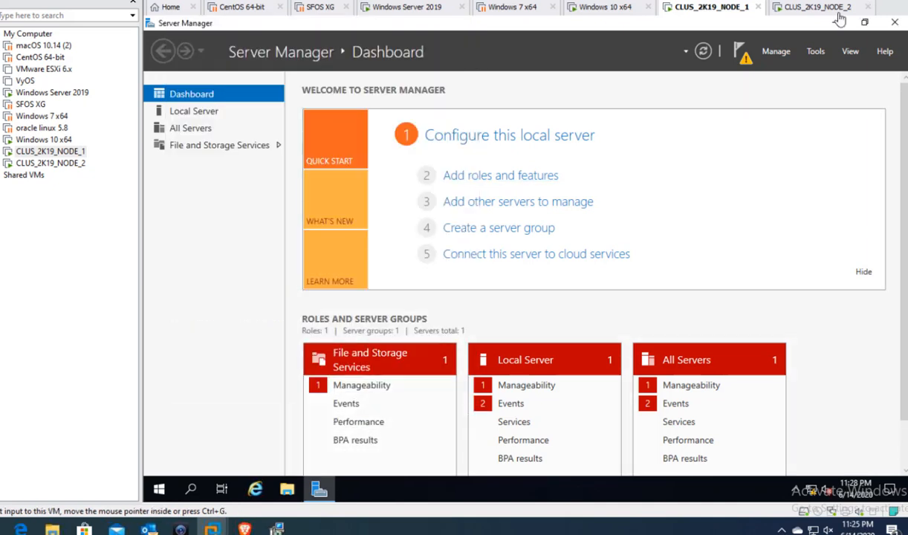
# - On CLUS_2K19_NODE_2, add the 10.70.70.2 target portal for discovery
pyautogui.click(817, 7)
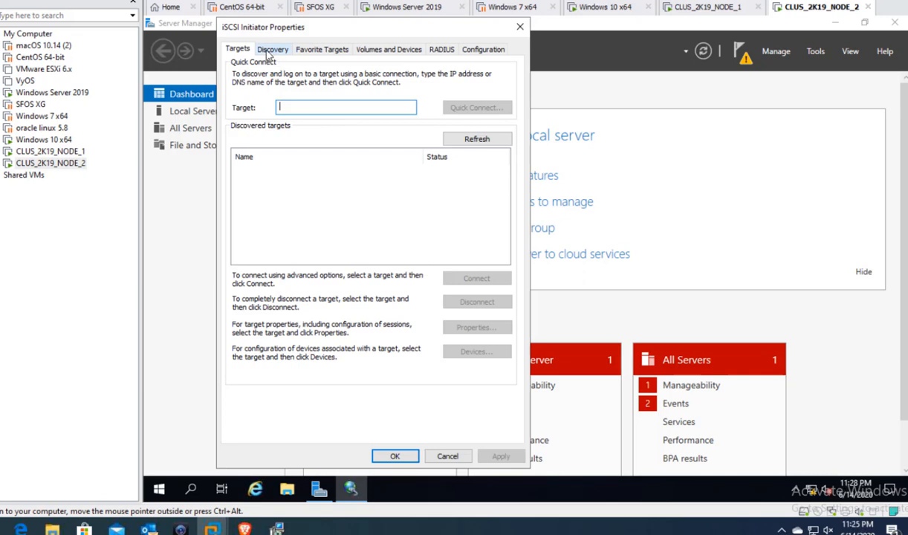
pyautogui.click(271, 50)
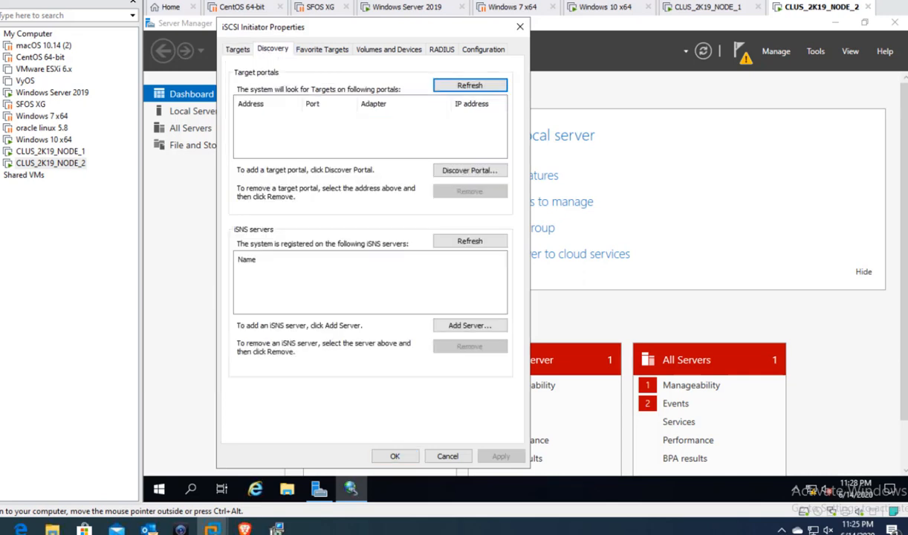
pyautogui.click(462, 170)
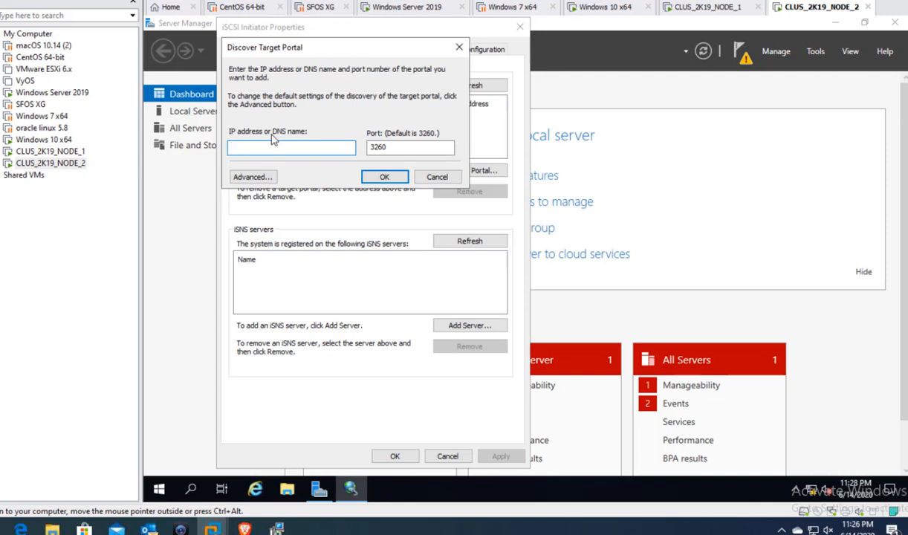
pyautogui.write('10.70.70.2')
pyautogui.click(378, 176)
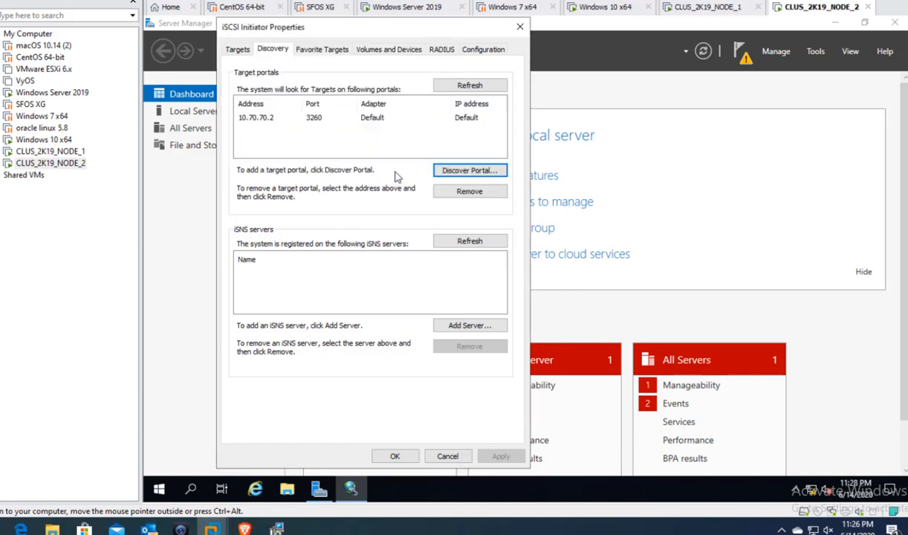
# - Connect NODE_2 to the svr2k19-iscsistore1 target and close the initiator settings
pyautogui.click(231, 47)
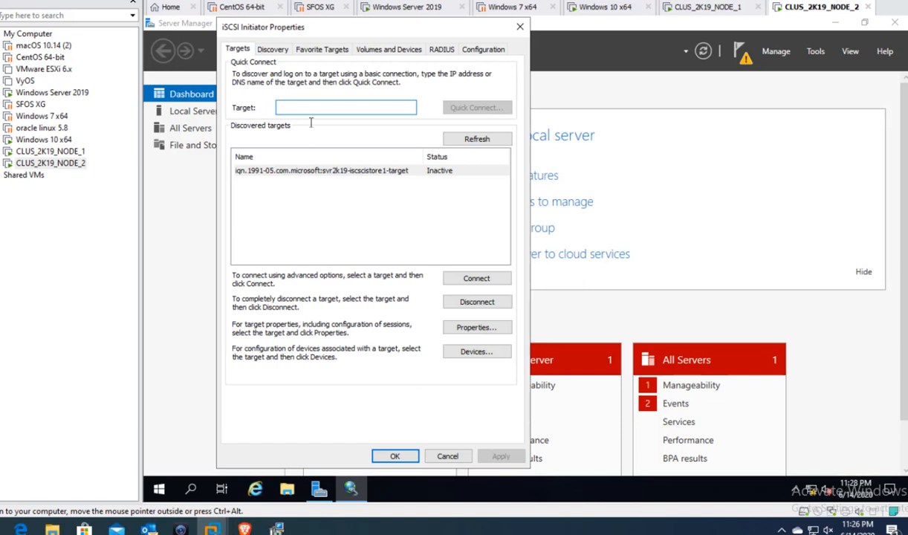
pyautogui.click(304, 170)
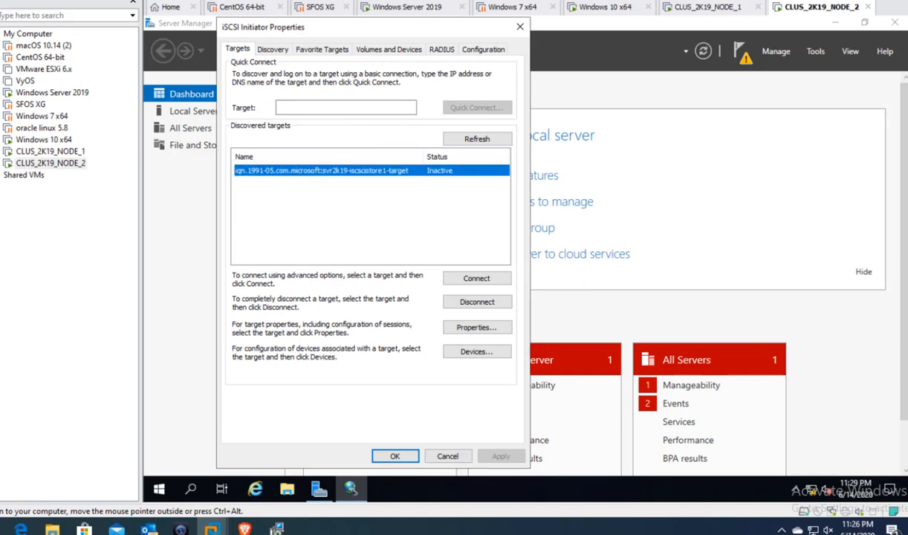
pyautogui.click(451, 274)
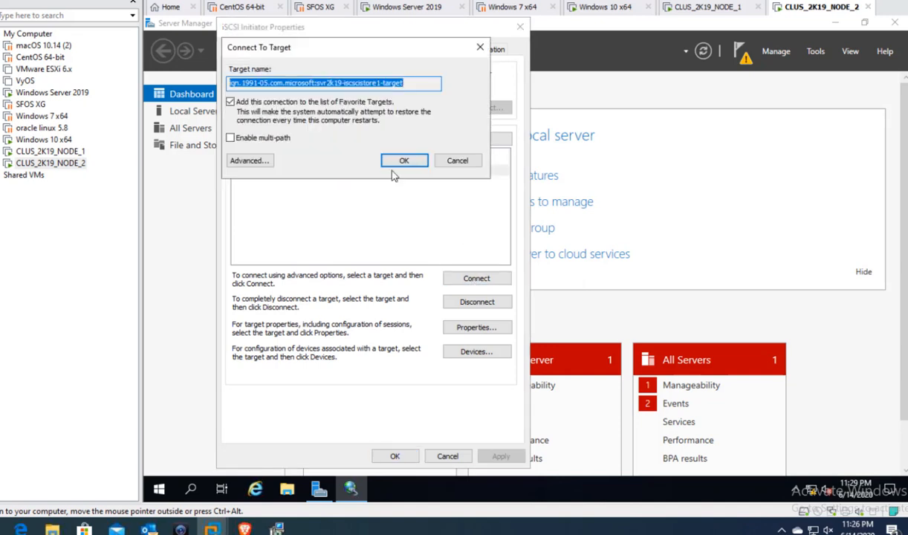
pyautogui.click(404, 161)
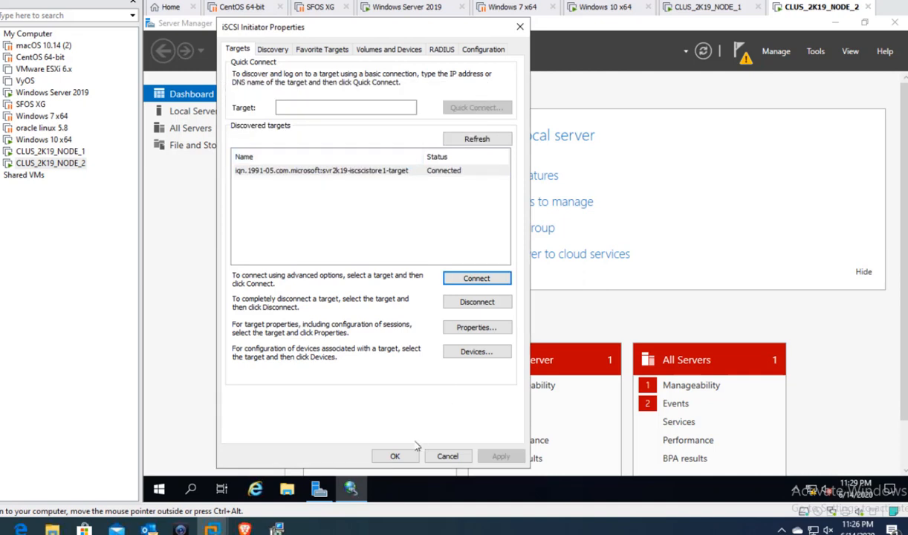
pyautogui.click(395, 456)
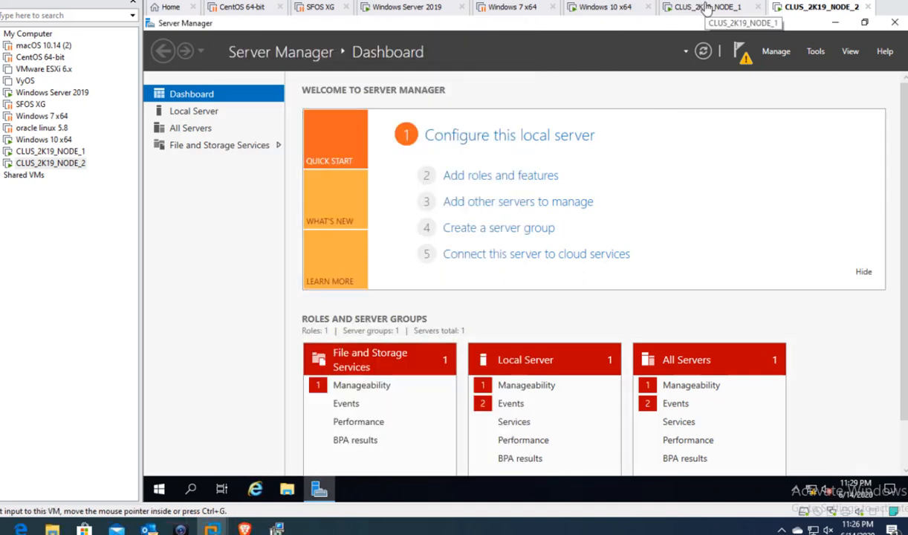
# - On CLUS_2K19_NODE_1, open Computer Management's Disk Management and scroll to the offline 5.00 GB Disk 1 and Disk 2
pyautogui.click(706, 8)
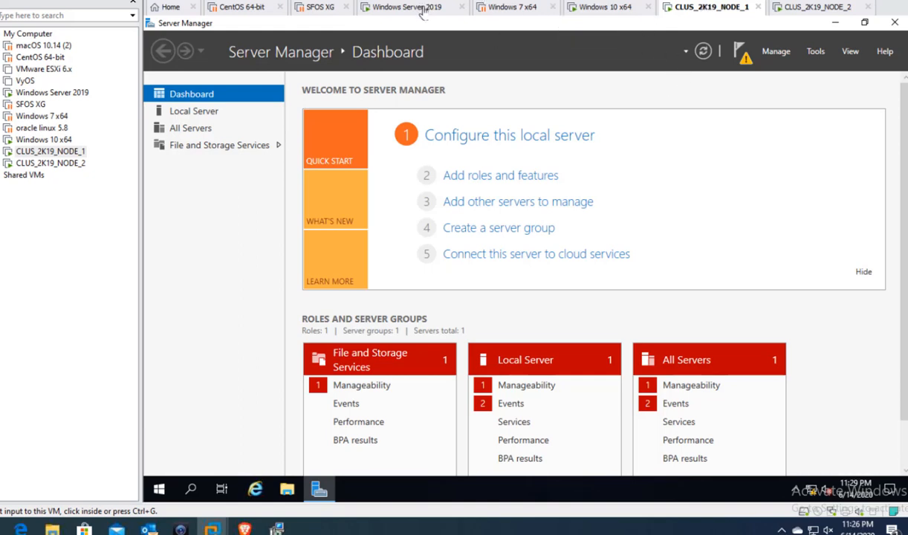
pyautogui.click(816, 52)
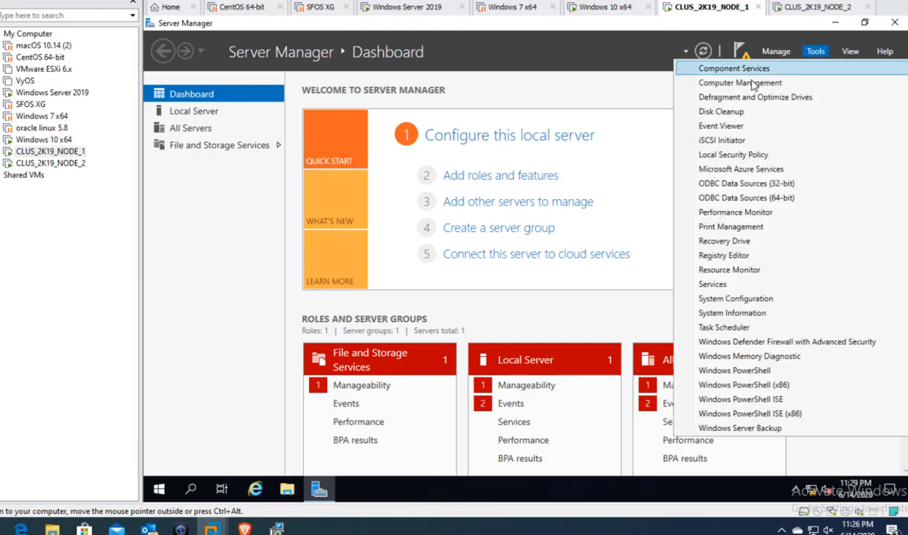
pyautogui.click(755, 85)
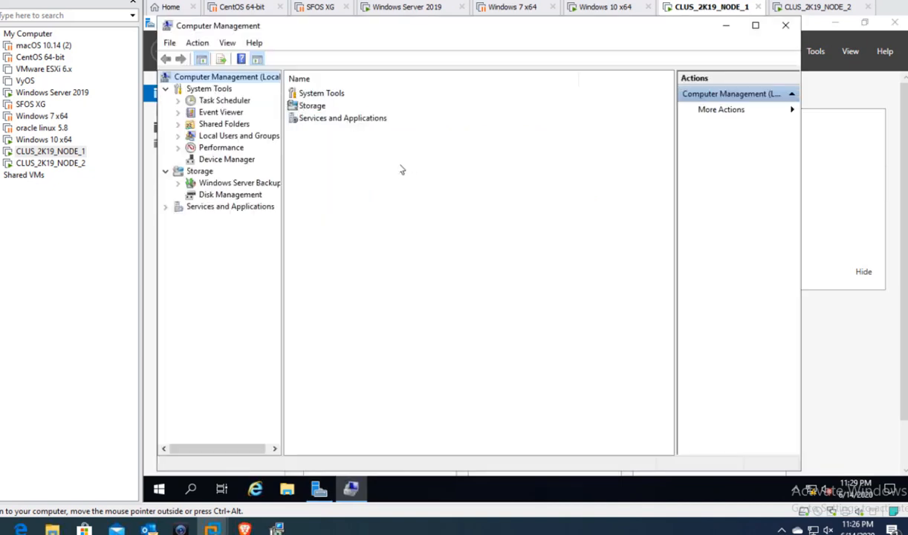
pyautogui.click(232, 194)
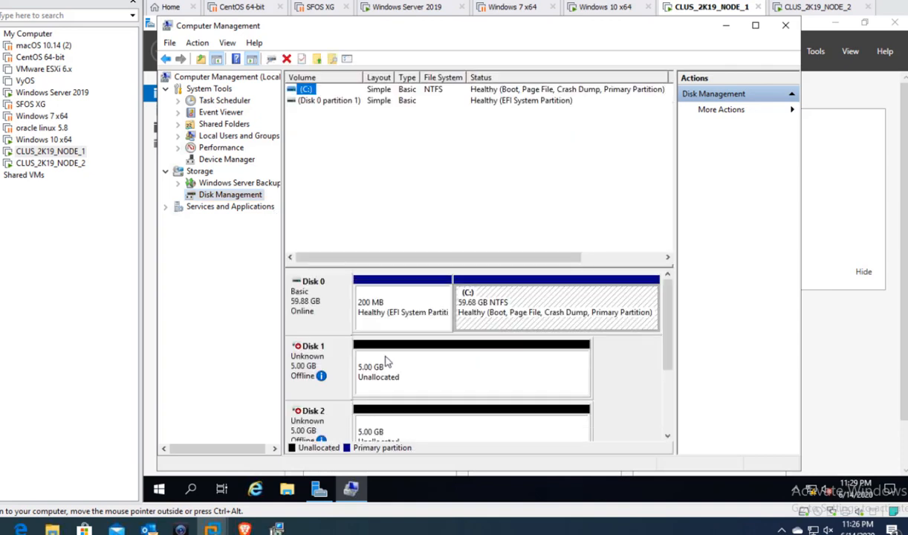
pyautogui.moveTo(669, 376); pyautogui.dragTo(667, 402)
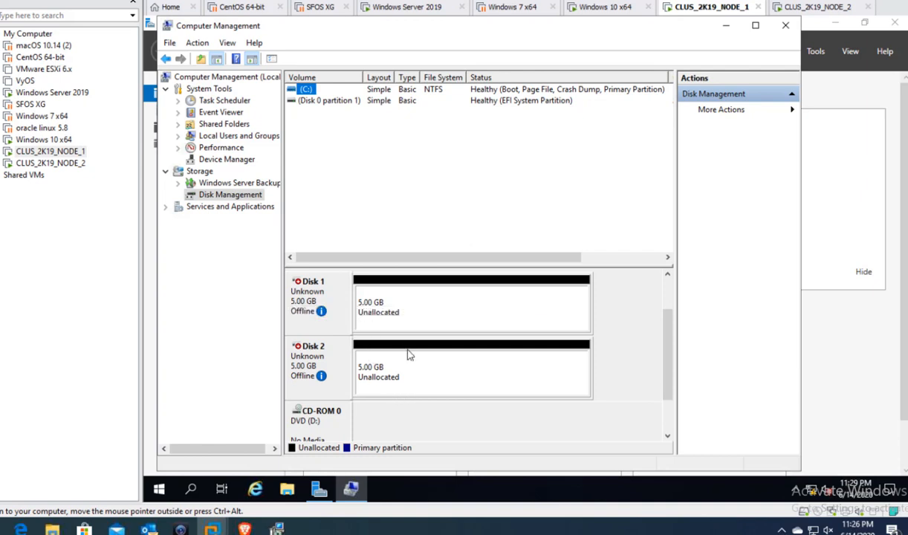
# - Bring Disk 1 and then Disk 2 online from their context menus
pyautogui.rightClick(332, 297)
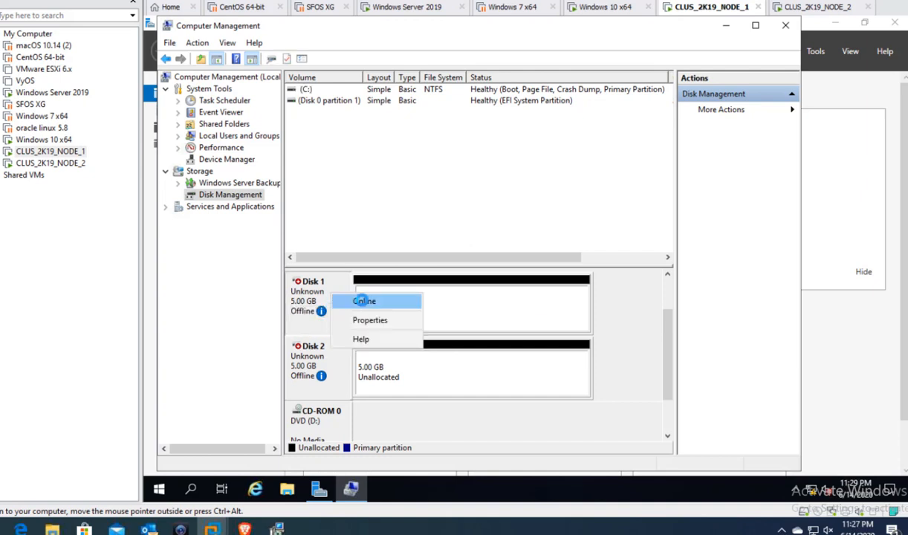
pyautogui.click(364, 301)
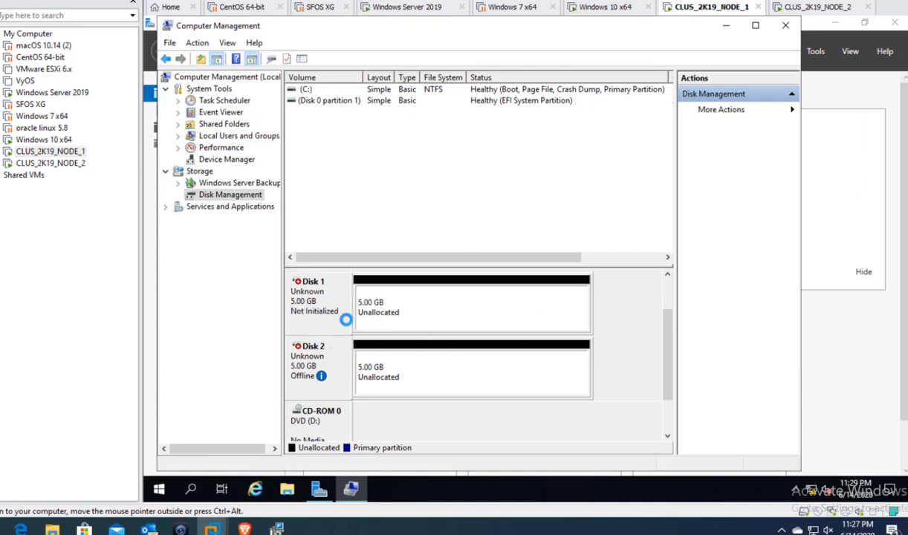
pyautogui.rightClick(332, 362)
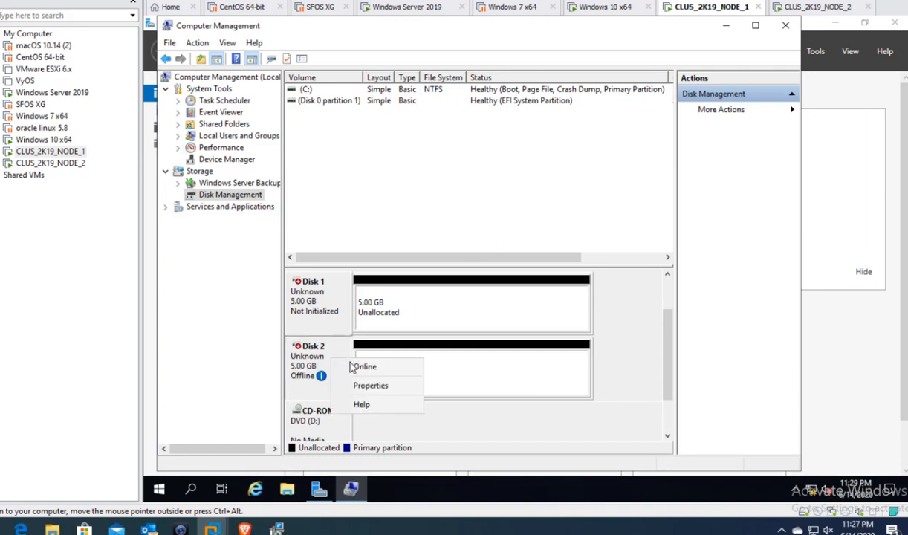
pyautogui.click(351, 364)
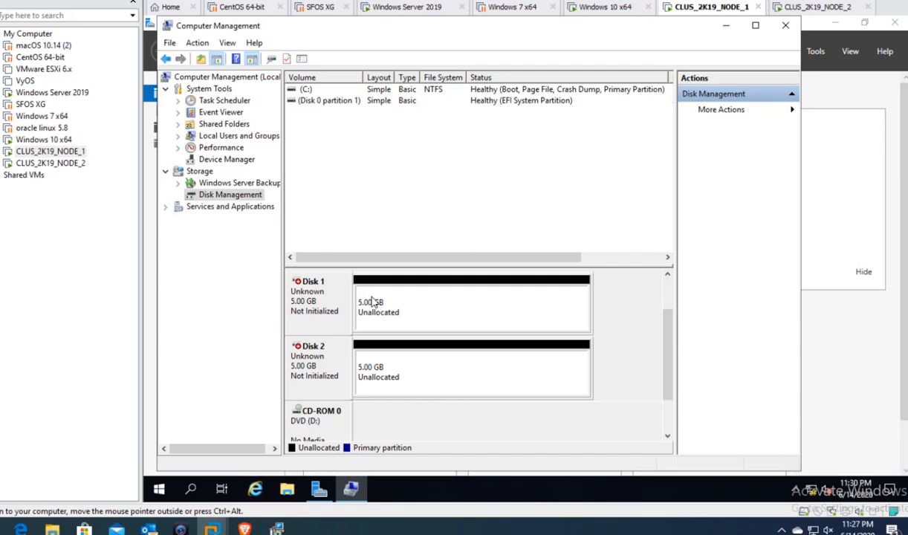
pyautogui.click(407, 9)
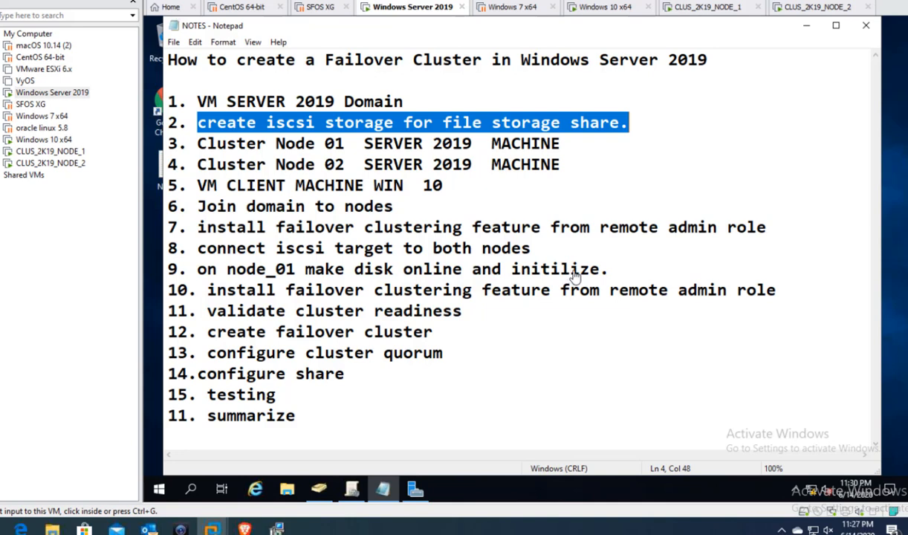
pyautogui.click(663, 9)
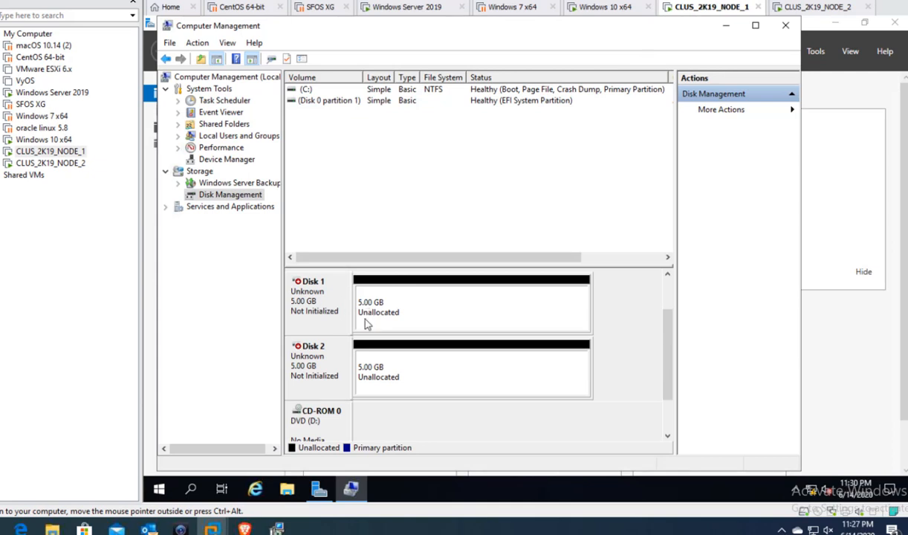
pyautogui.moveTo(665, 354)
pyautogui.mouseDown()
pyautogui.moveTo(665, 327)
pyautogui.moveTo(665, 371)
pyautogui.mouseUp()
pyautogui.rightClick(318, 304)
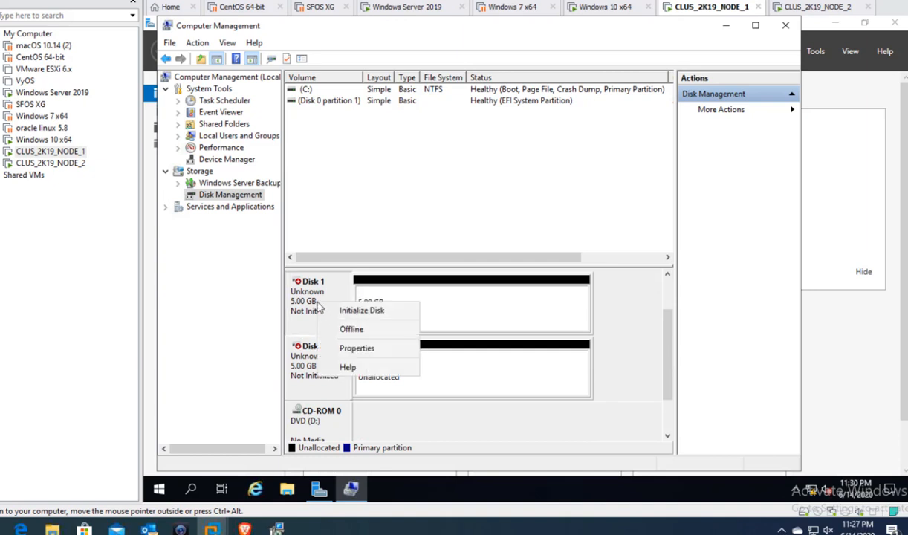
pyautogui.click(364, 312)
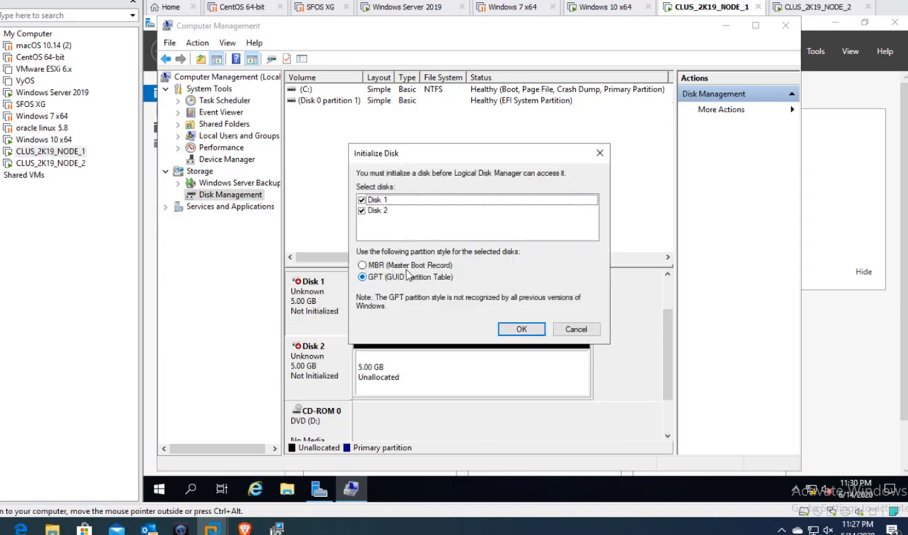
pyautogui.click(384, 265)
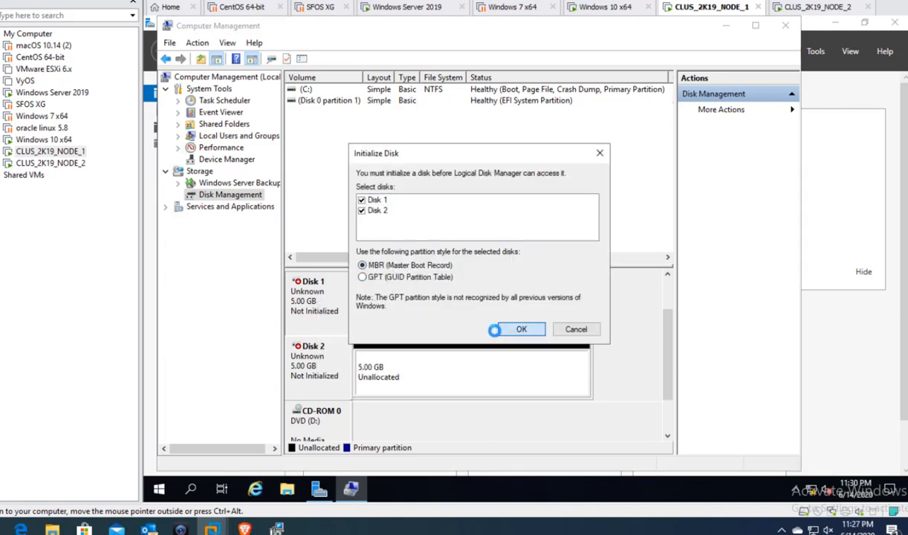
pyautogui.click(514, 332)
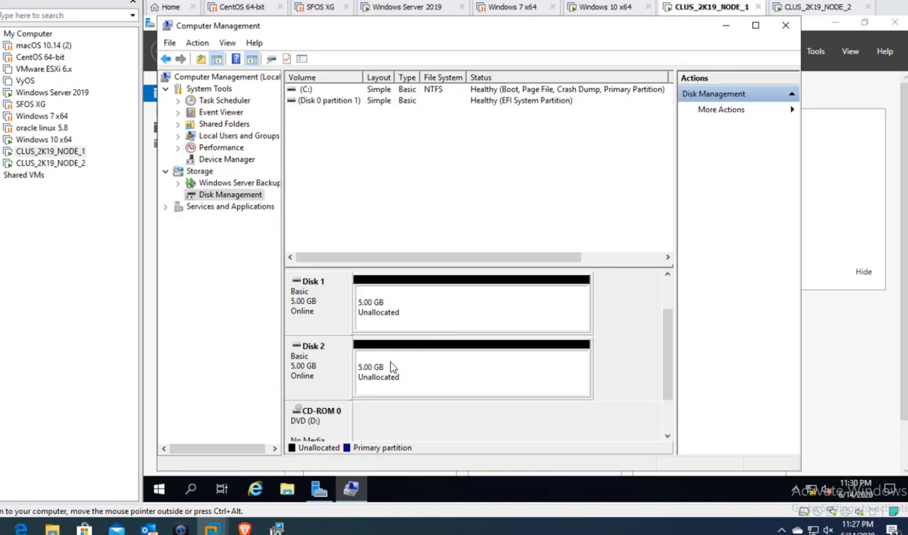
pyautogui.rightClick(338, 373)
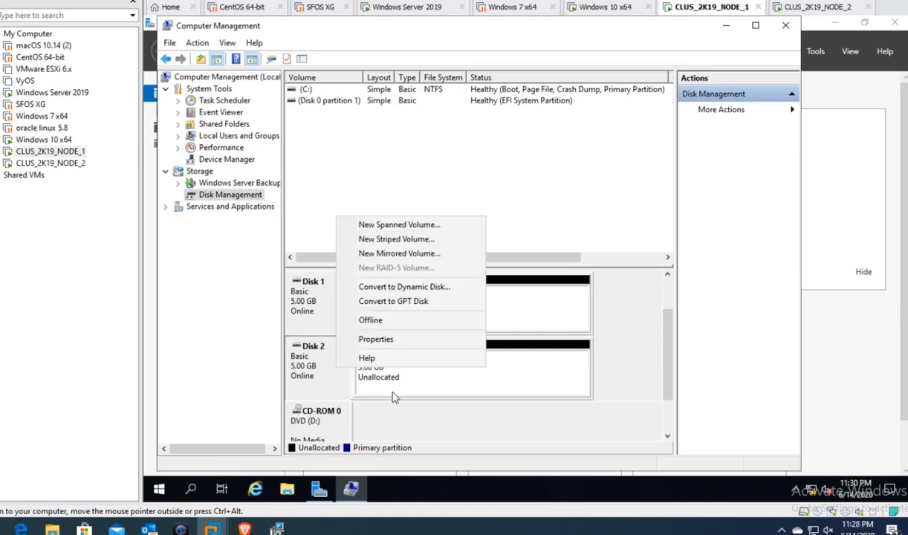
pyautogui.click(373, 375)
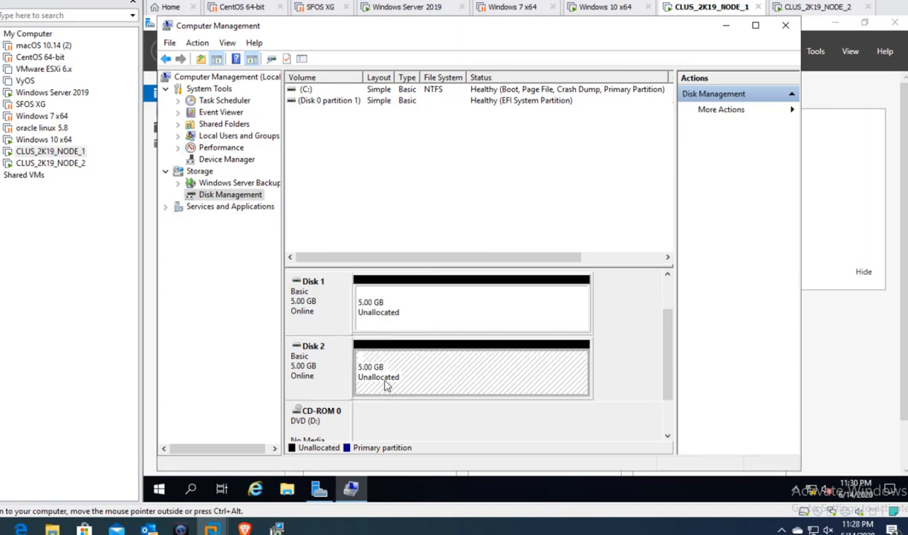
pyautogui.click(407, 318)
pyautogui.rightClick(401, 316)
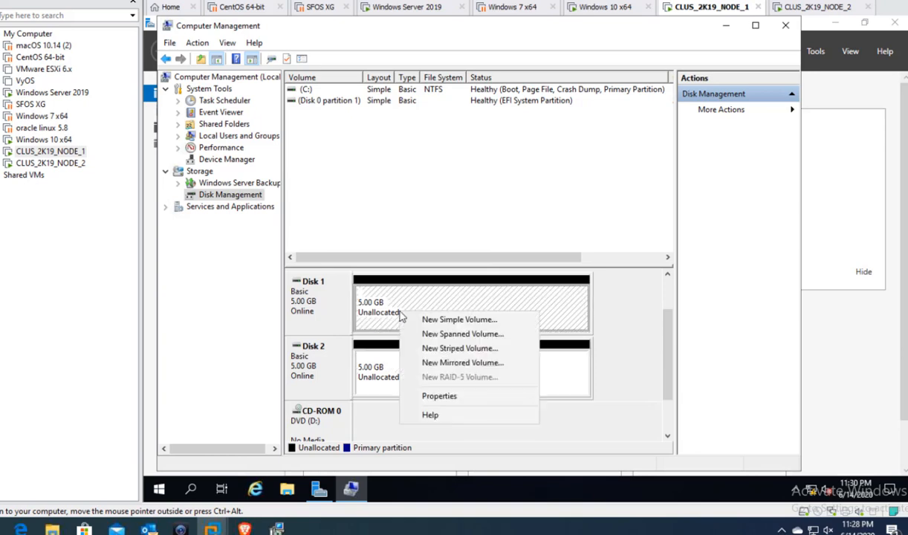
pyautogui.click(373, 363)
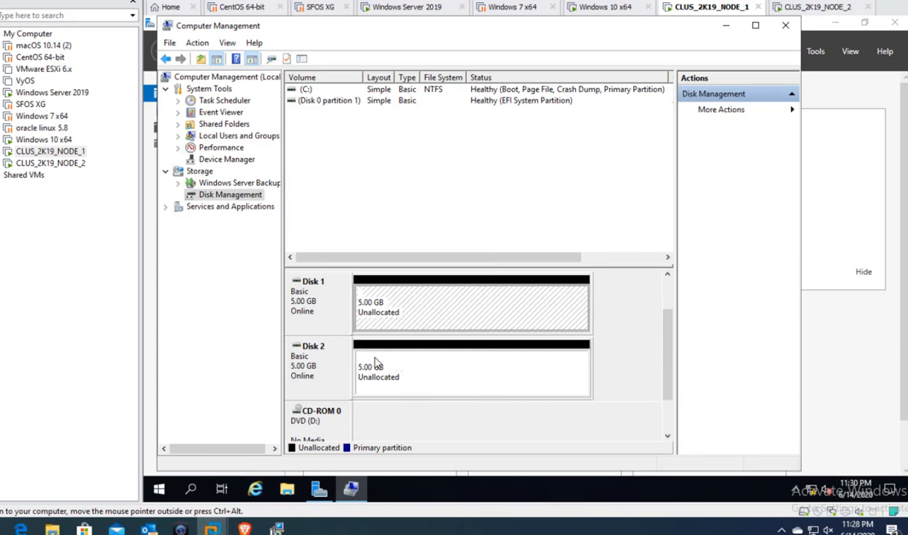
pyautogui.rightClick(375, 362)
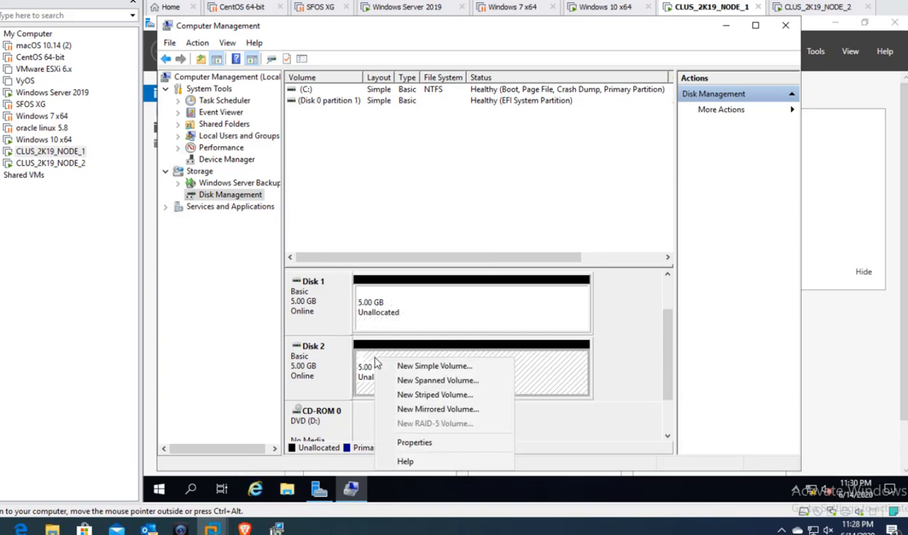
pyautogui.click(384, 316)
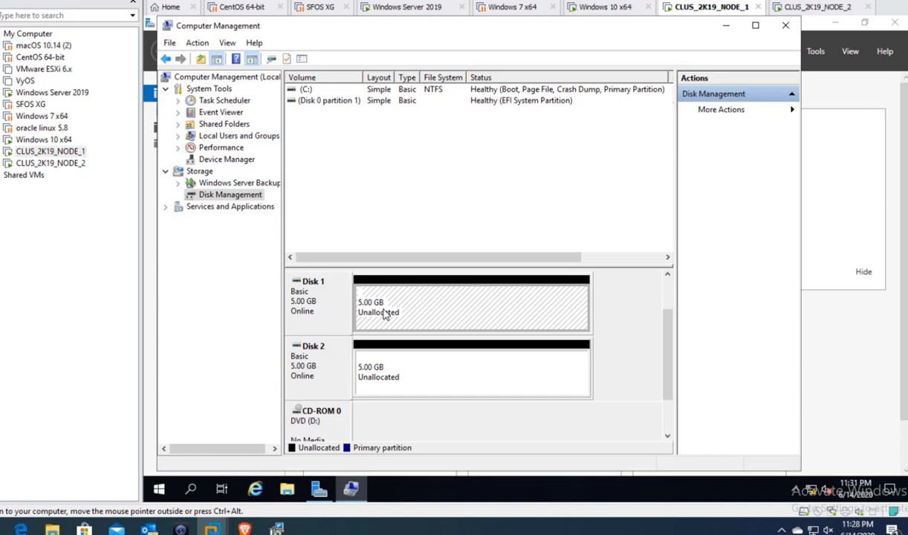
# - Create a 5117 MB simple volume on Disk 1 as drive E:, NTFS quick format, labelled Data1
pyautogui.rightClick(384, 314)
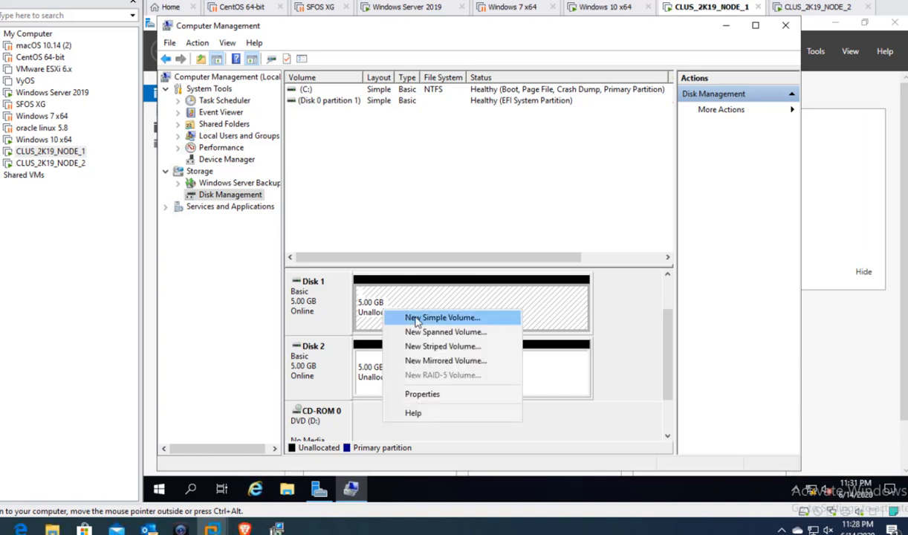
pyautogui.click(417, 319)
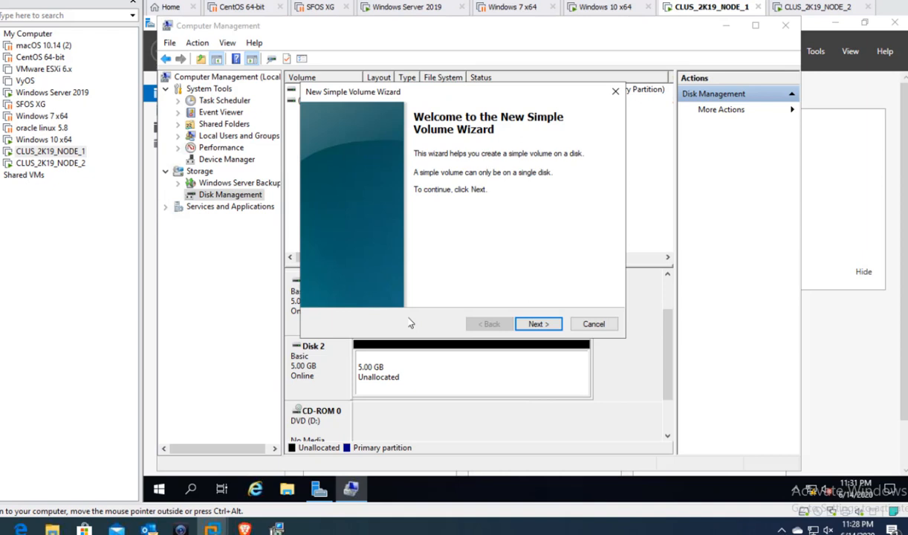
pyautogui.click(536, 327)
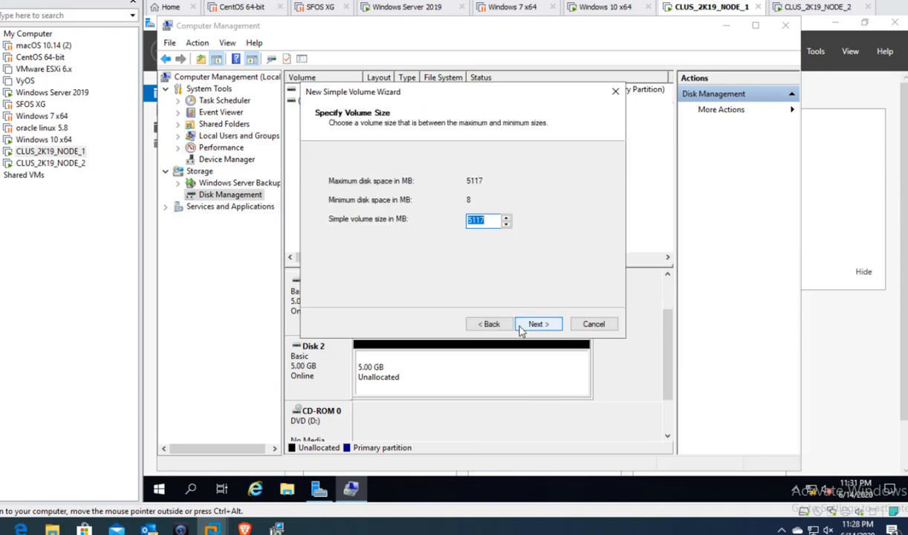
pyautogui.click(545, 327)
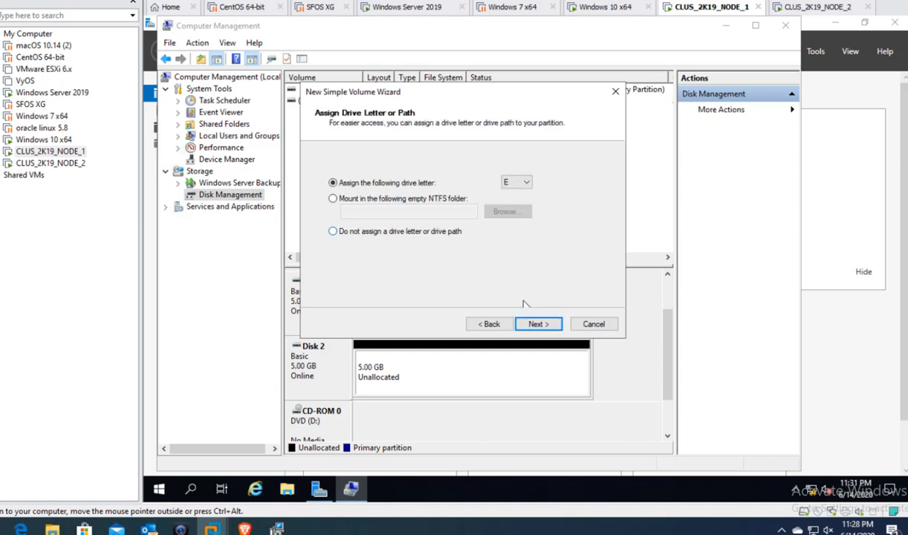
pyautogui.click(541, 324)
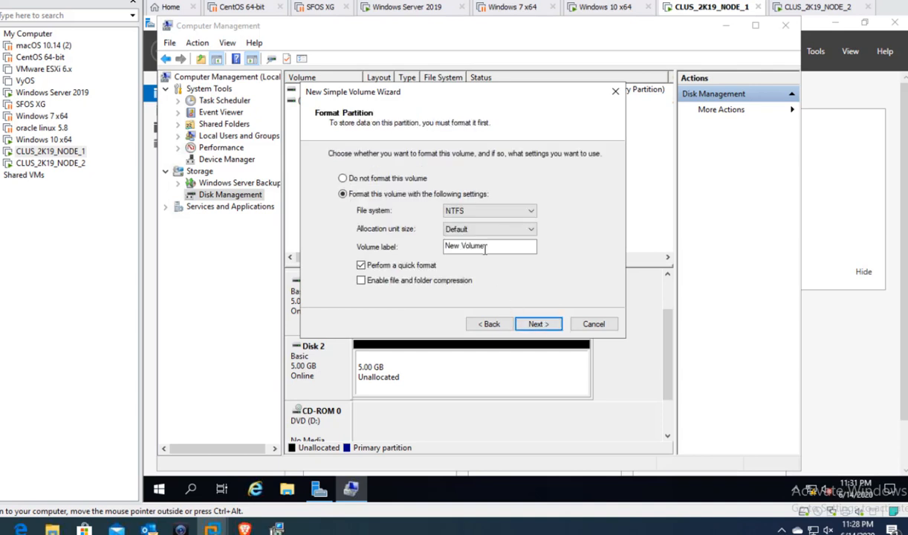
pyautogui.moveTo(486, 246); pyautogui.dragTo(380, 235)
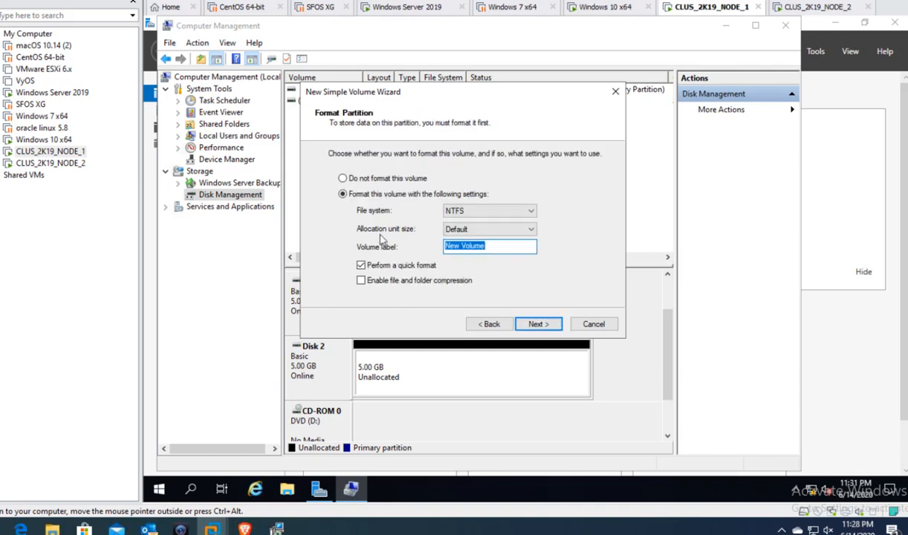
pyautogui.write('Data')
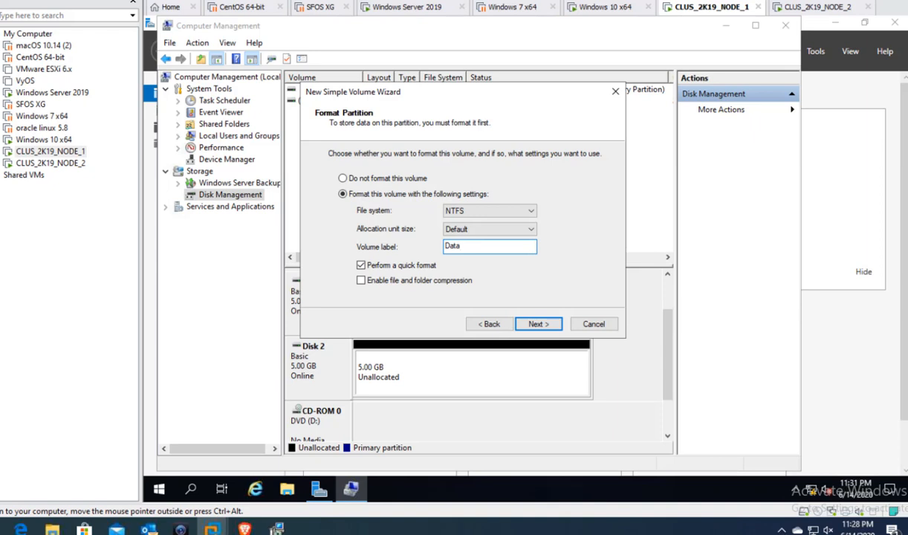
pyautogui.write('1')
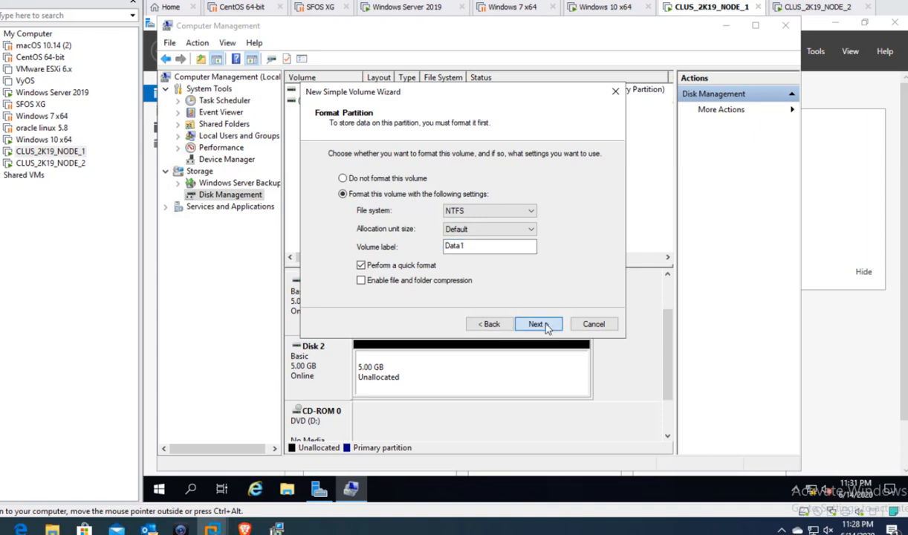
pyautogui.click(539, 325)
pyautogui.click(539, 324)
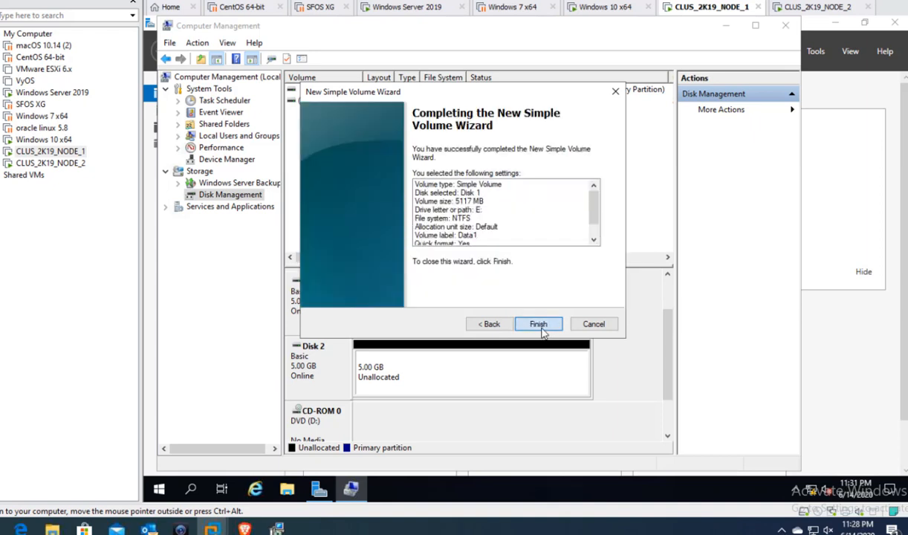
# - Create a 5117 MB NTFS simple volume Data2 as F: on Disk 2, then close Computer Management
pyautogui.rightClick(396, 377)
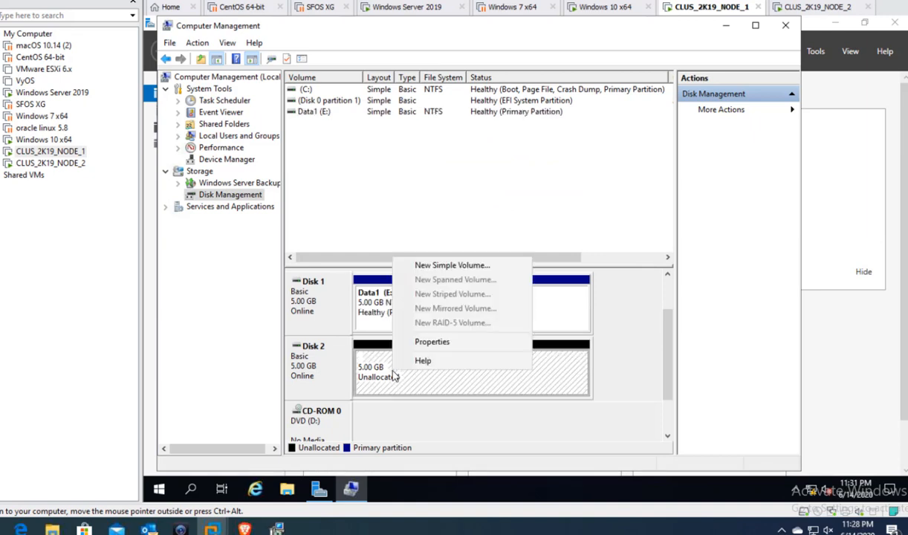
pyautogui.click(448, 267)
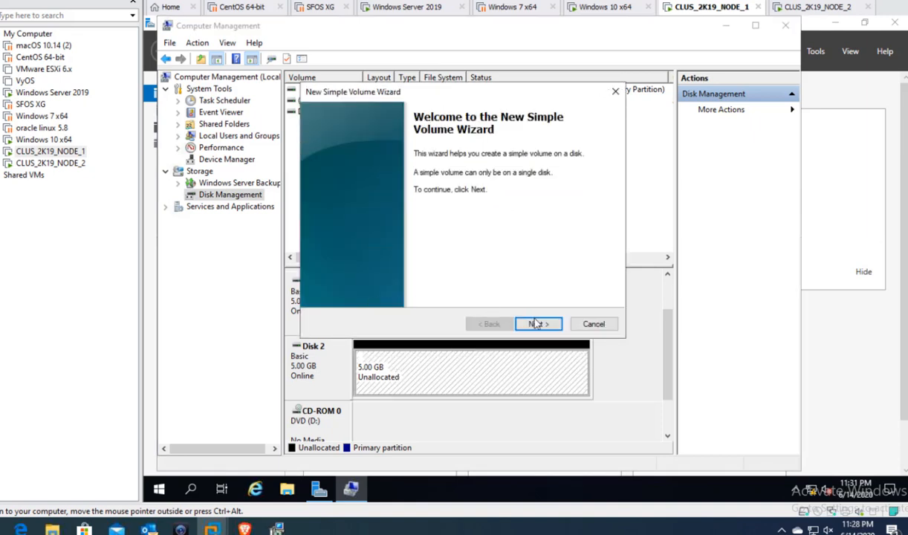
pyautogui.click(539, 324)
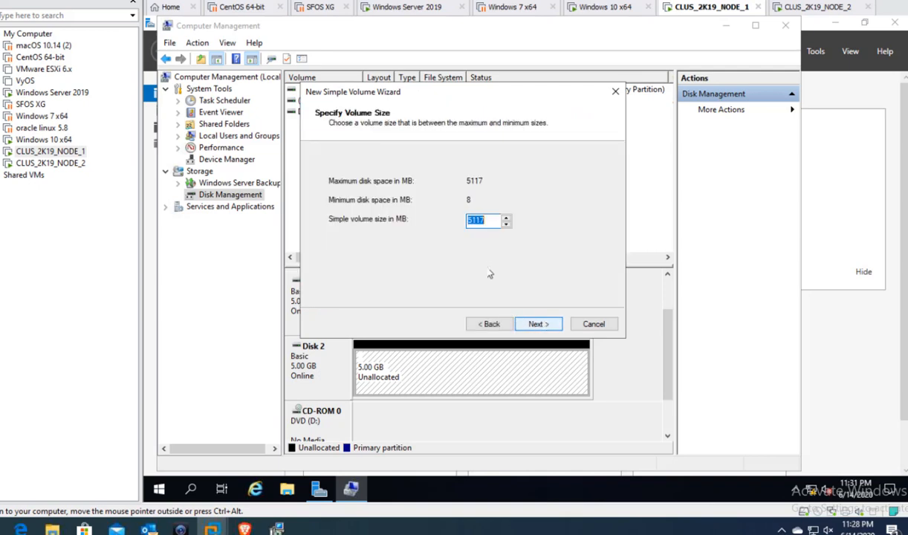
pyautogui.click(534, 324)
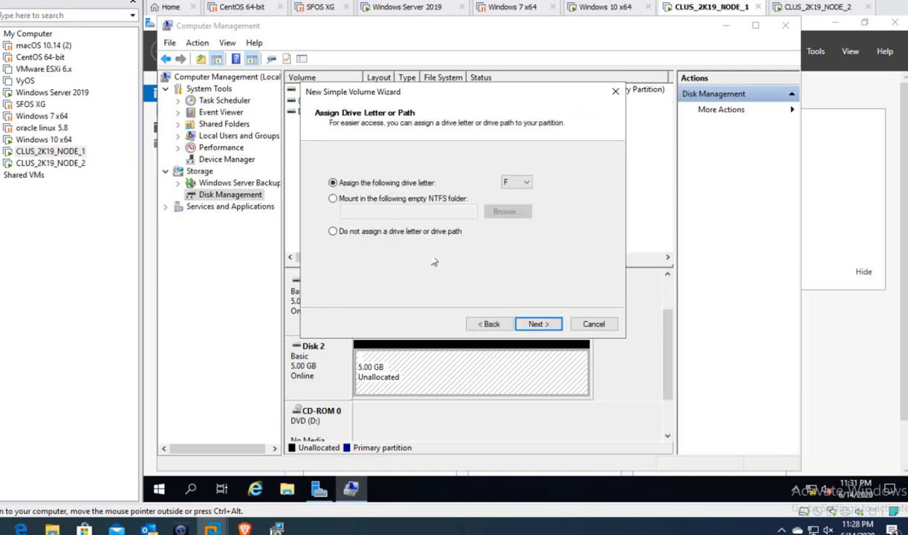
pyautogui.click(537, 319)
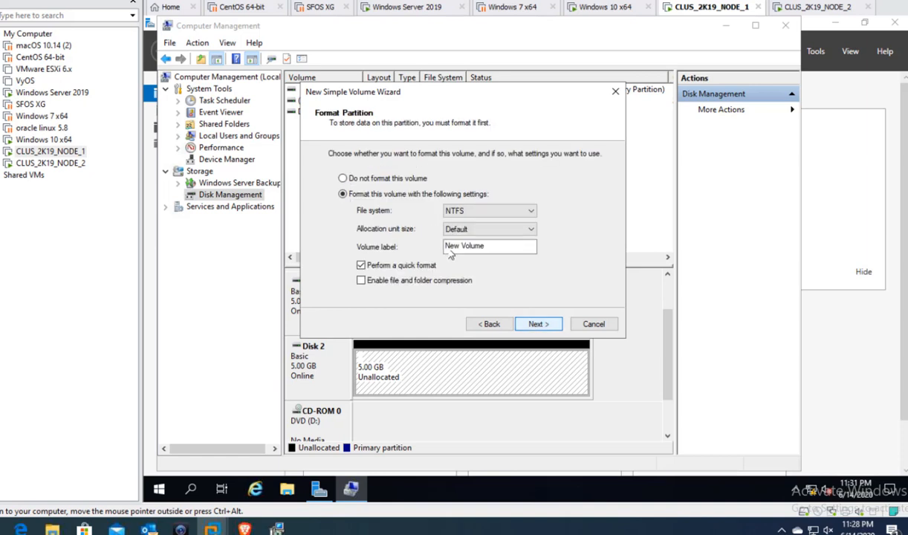
pyautogui.moveTo(487, 246); pyautogui.dragTo(355, 244)
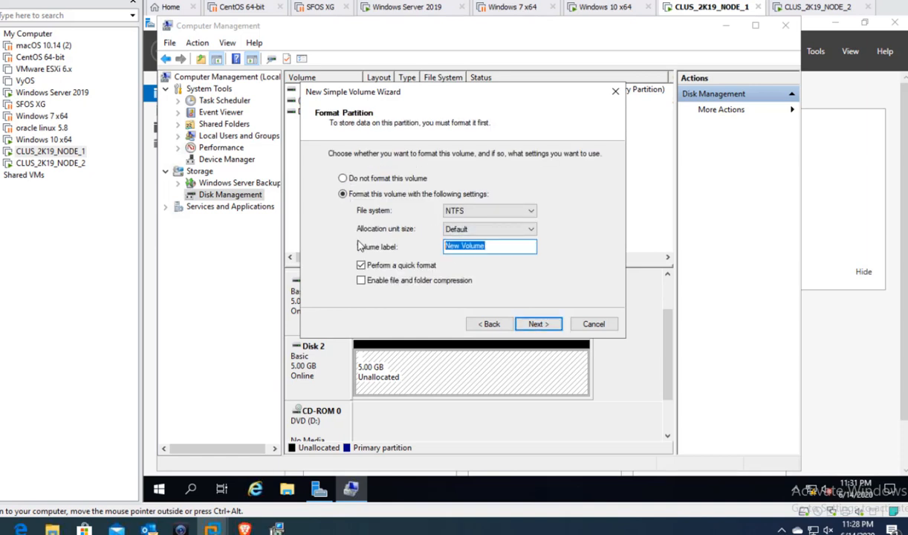
pyautogui.write('Data2')
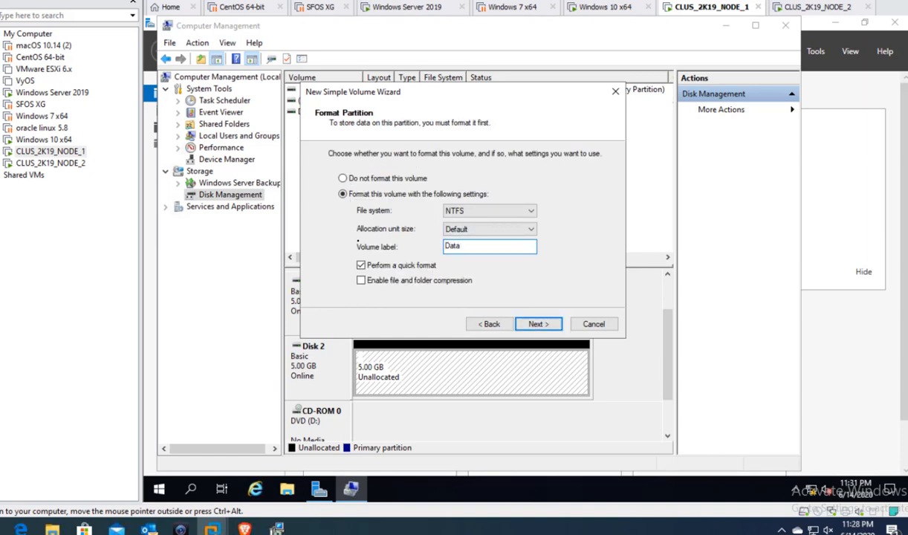
pyautogui.click(537, 325)
pyautogui.click(537, 324)
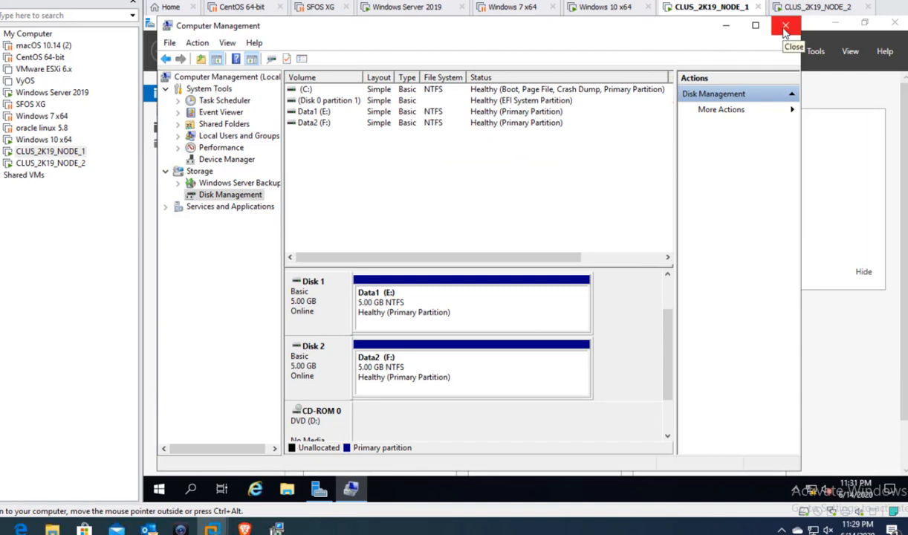
pyautogui.click(785, 28)
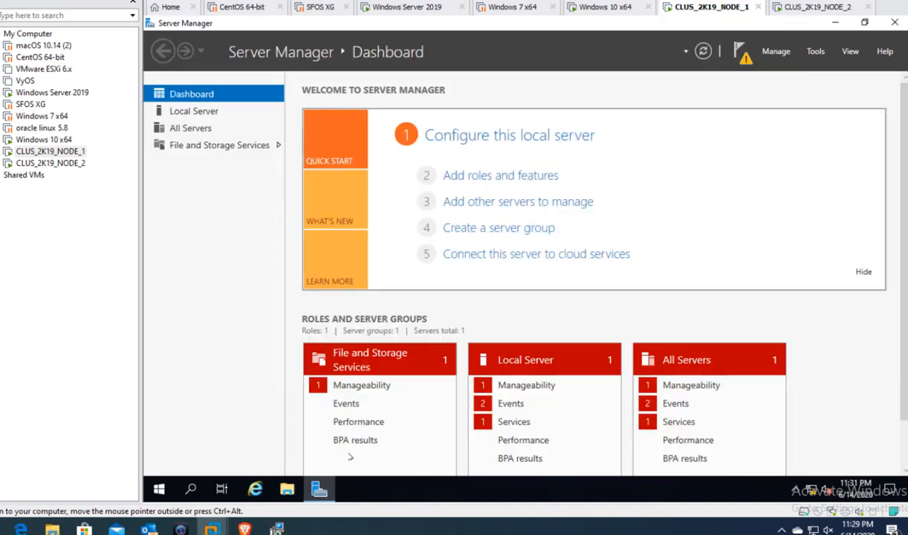
# - Switch to the Windows Server 2019 VM, send Ctrl+Alt+Del, and sign in with the administrator password
pyautogui.click(286, 488)
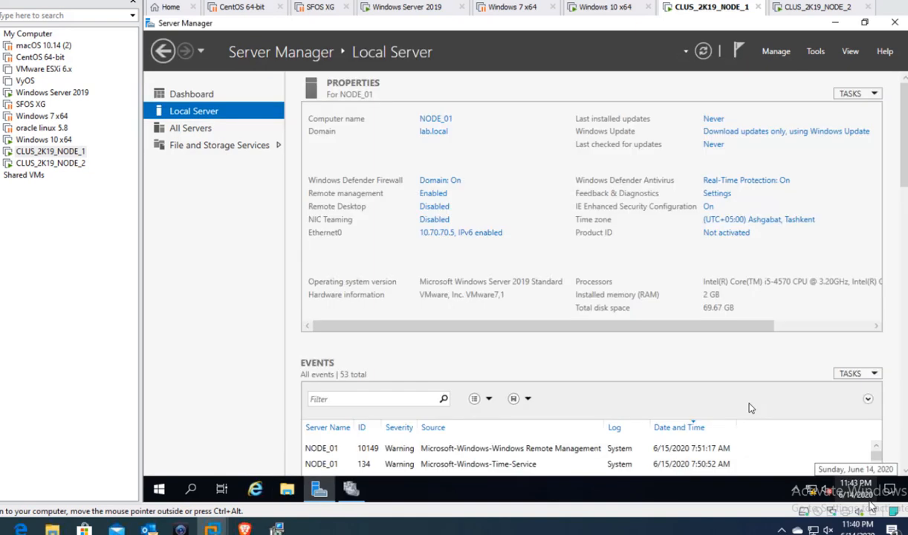
pyautogui.click(418, 7)
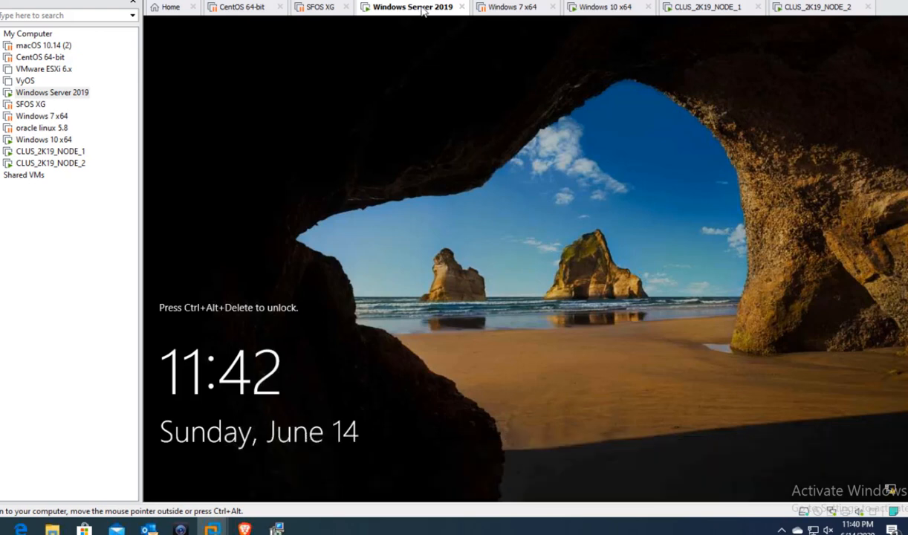
pyautogui.rightClick(422, 8)
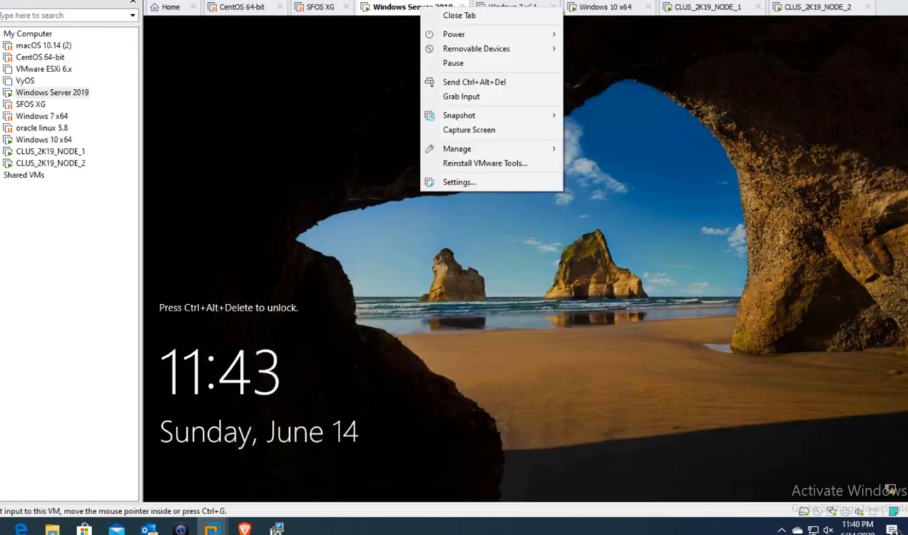
pyautogui.click(437, 84)
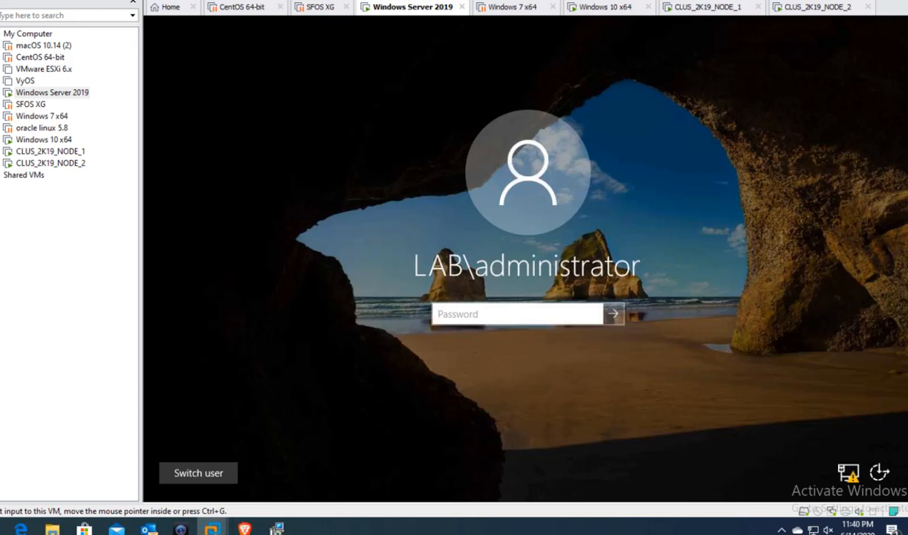
pyautogui.click(569, 312)
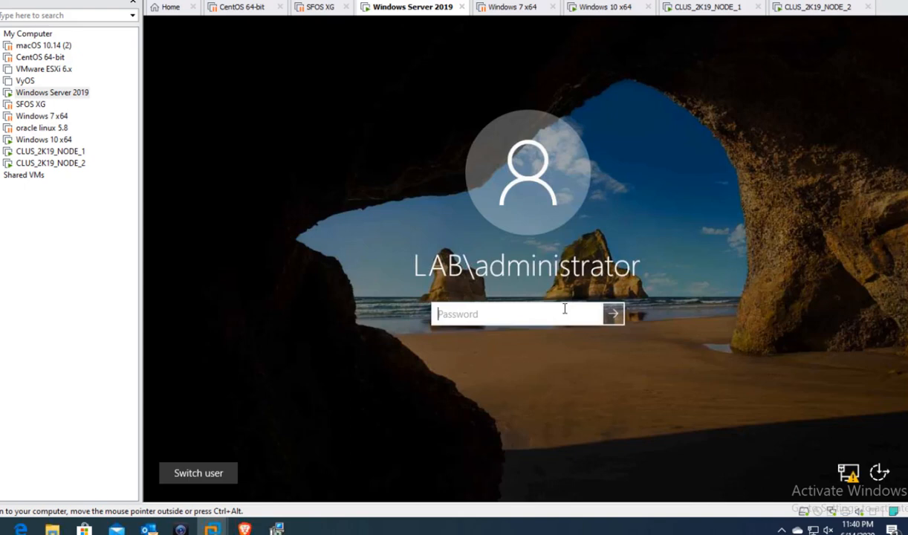
pyautogui.write('P••••••••')
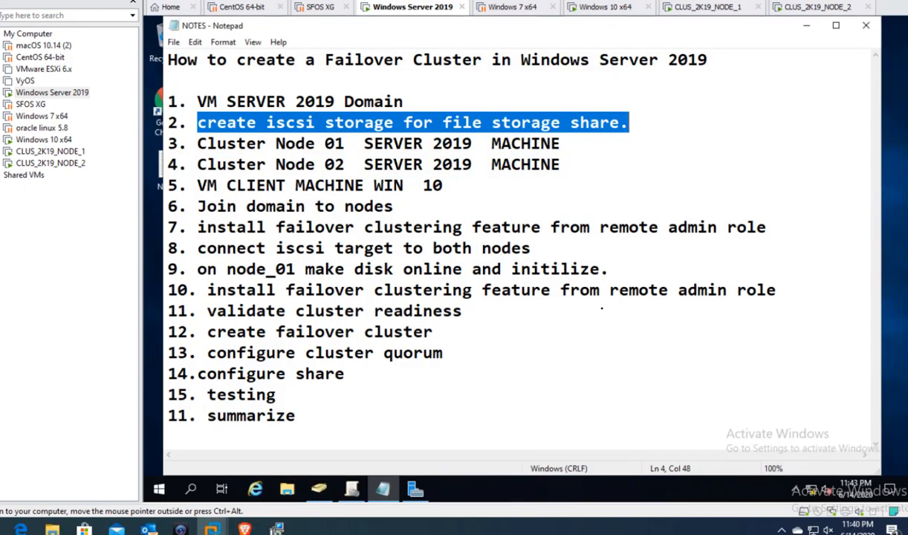
pyautogui.click(225, 286)
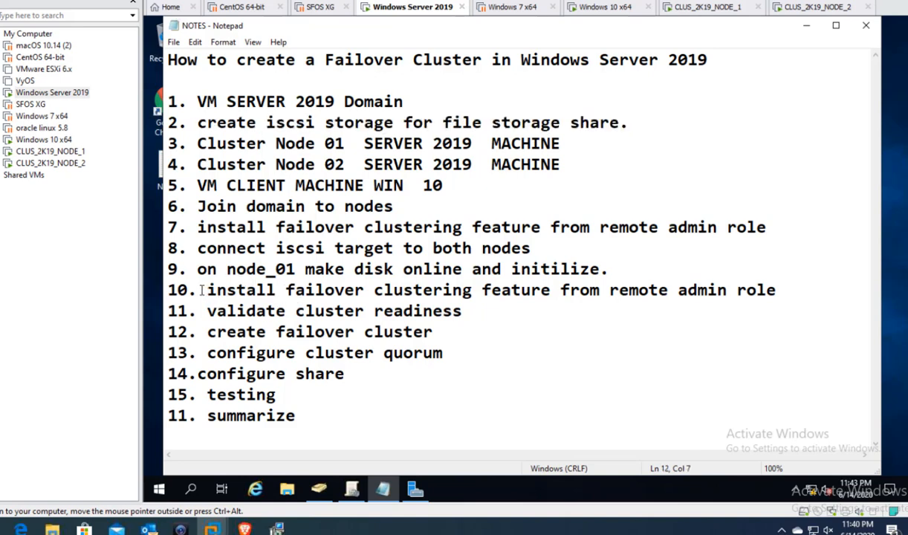
pyautogui.moveTo(196, 289); pyautogui.dragTo(755, 291)
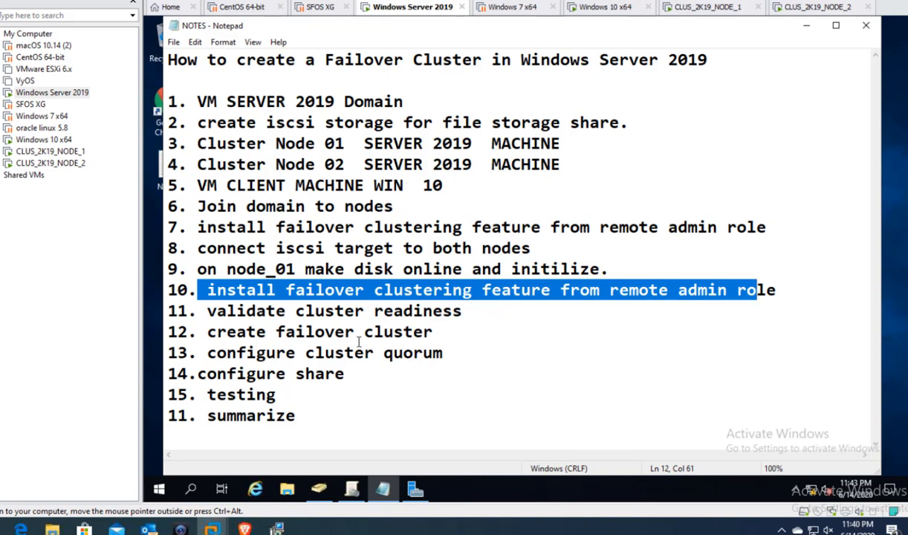
pyautogui.click(287, 327)
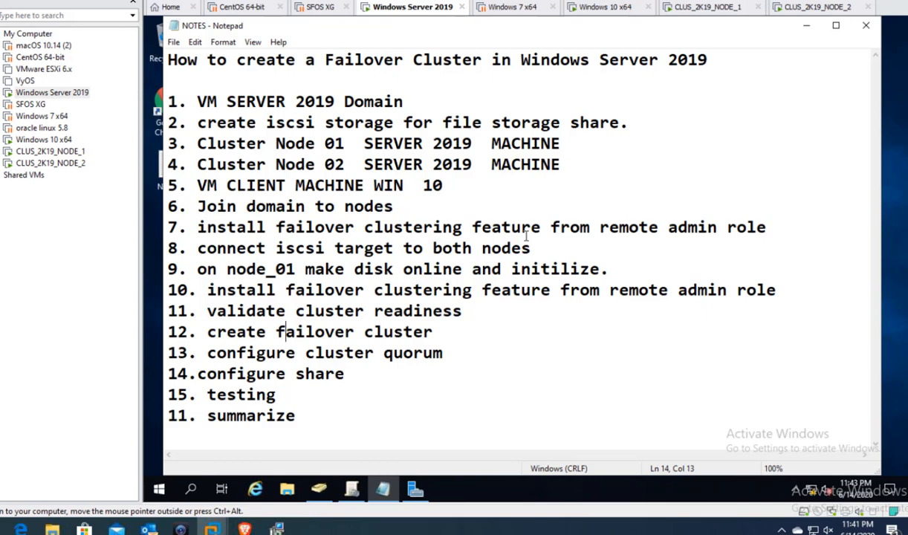
# - Switch to CLUS_2K19_NODE_1 and launch Failover Cluster Manager from Server Manager Tools
pyautogui.click(699, 9)
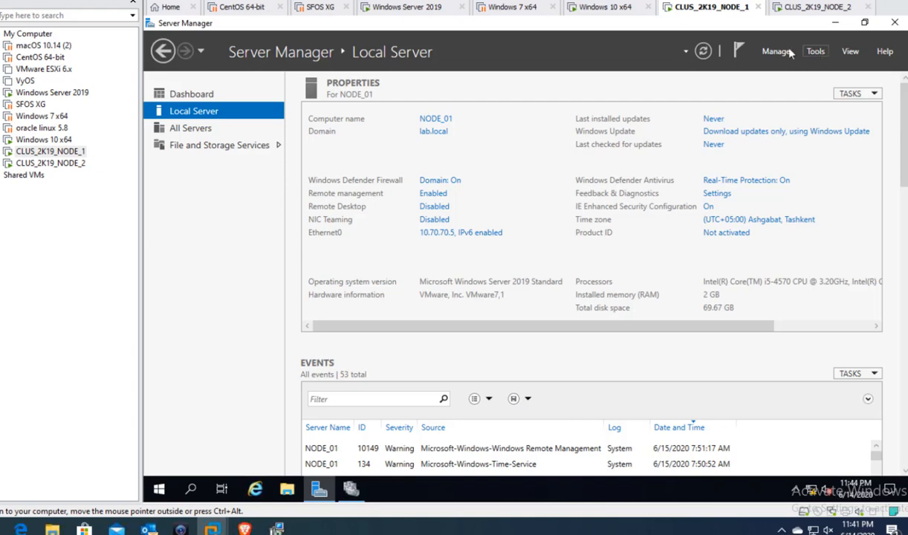
pyautogui.click(777, 51)
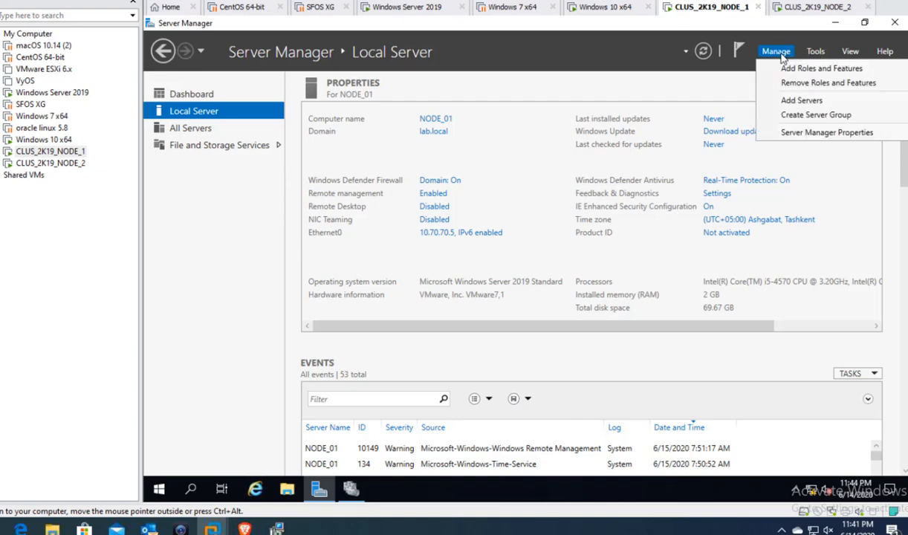
pyautogui.click(815, 51)
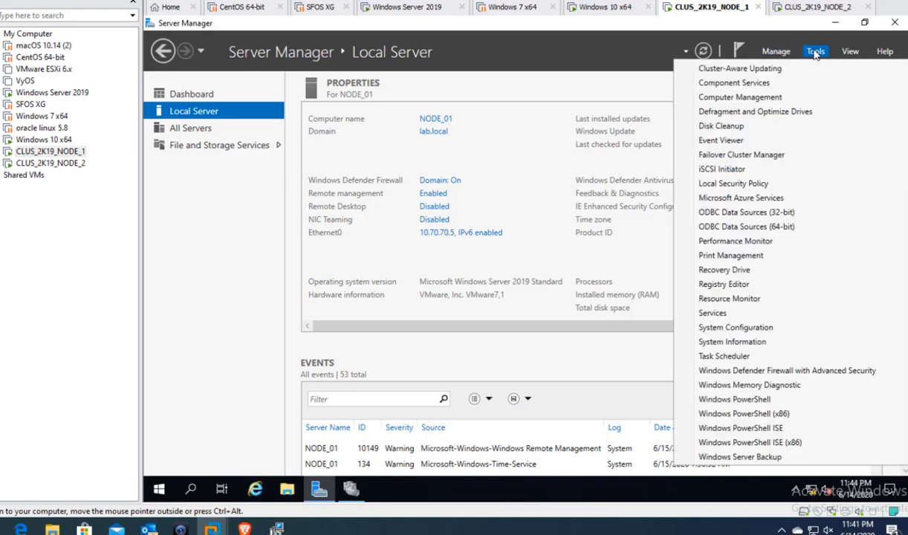
pyautogui.click(756, 155)
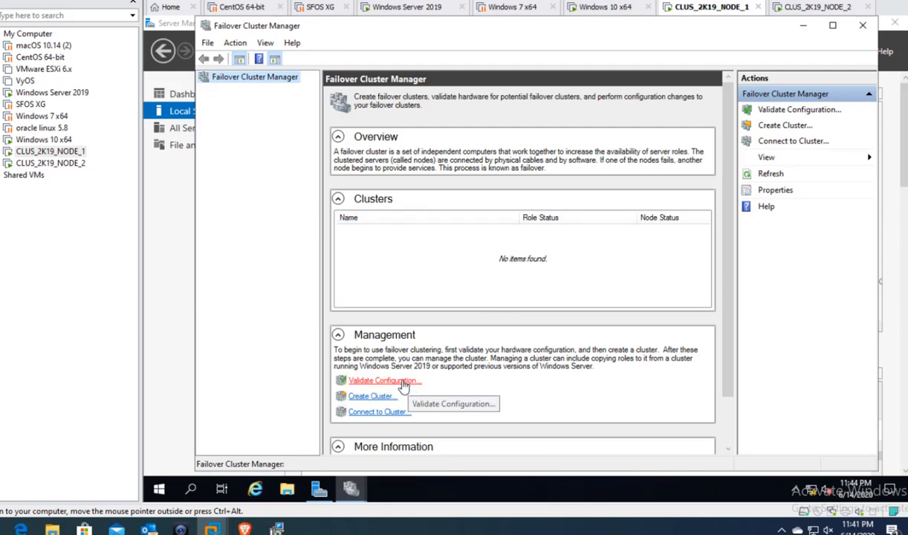
# - Start the Validate Configuration wizard and set the computer search location to lab.local Computers
pyautogui.click(403, 386)
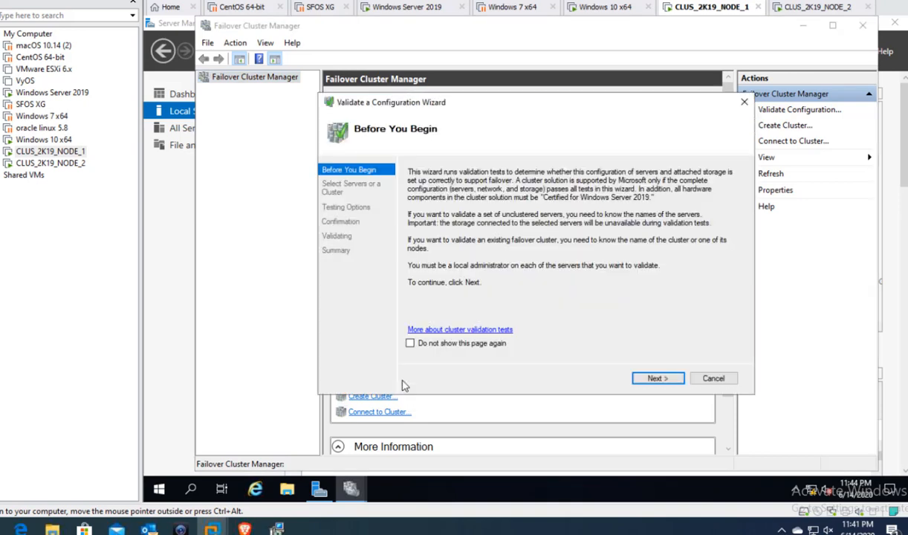
pyautogui.click(657, 380)
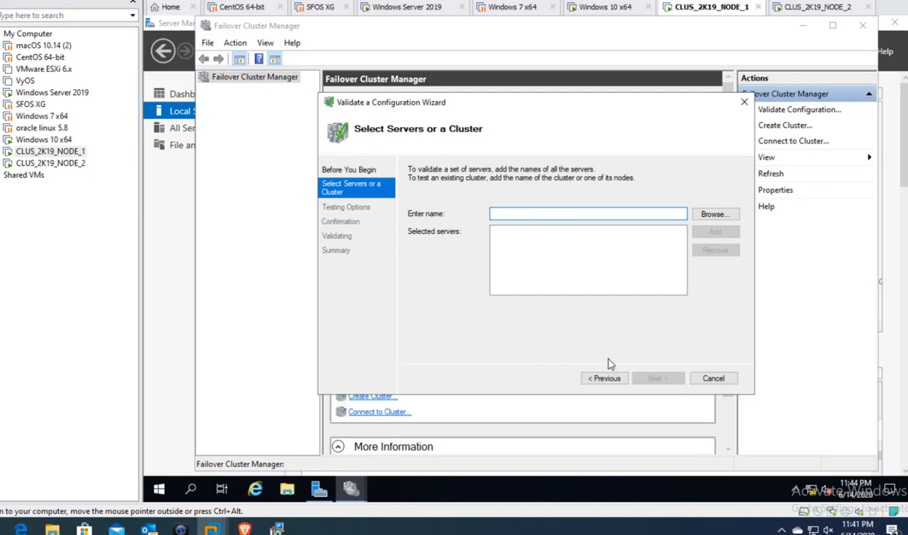
pyautogui.click(725, 214)
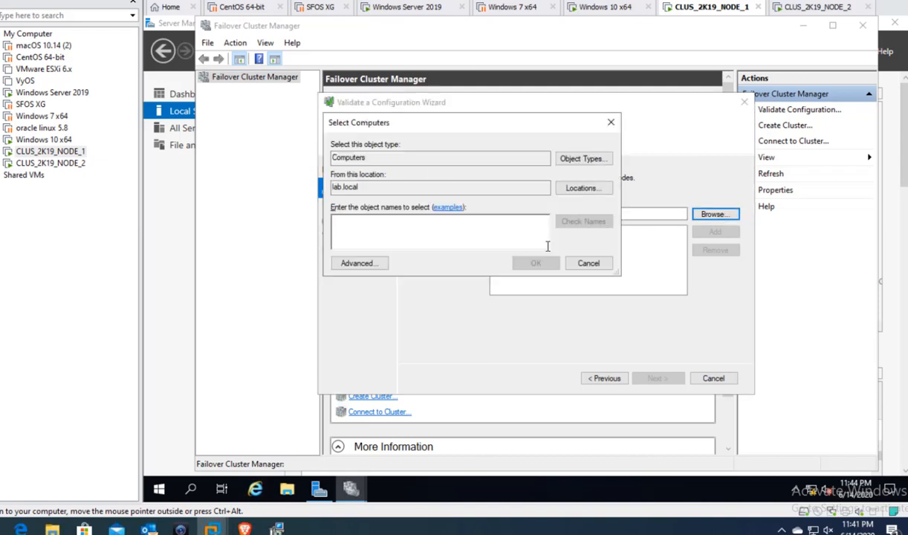
pyautogui.write('clus')
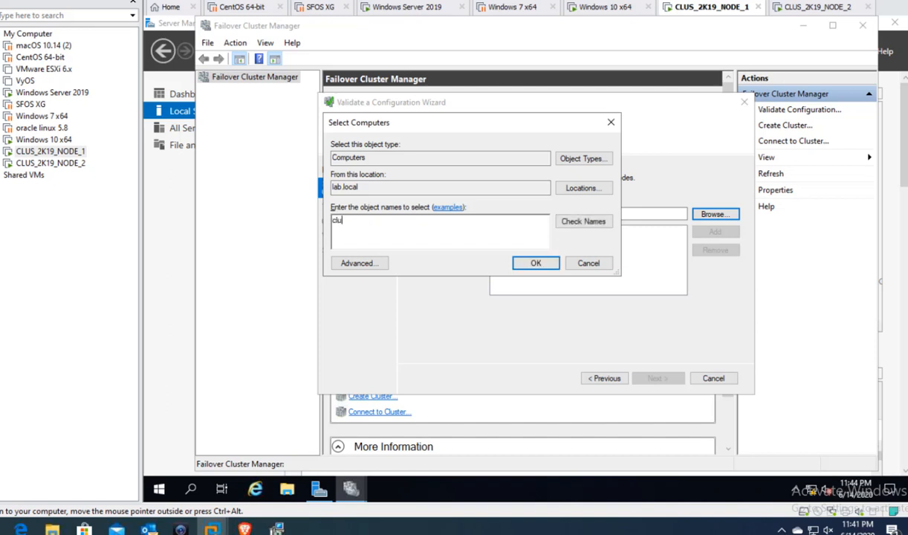
pyautogui.click(590, 222)
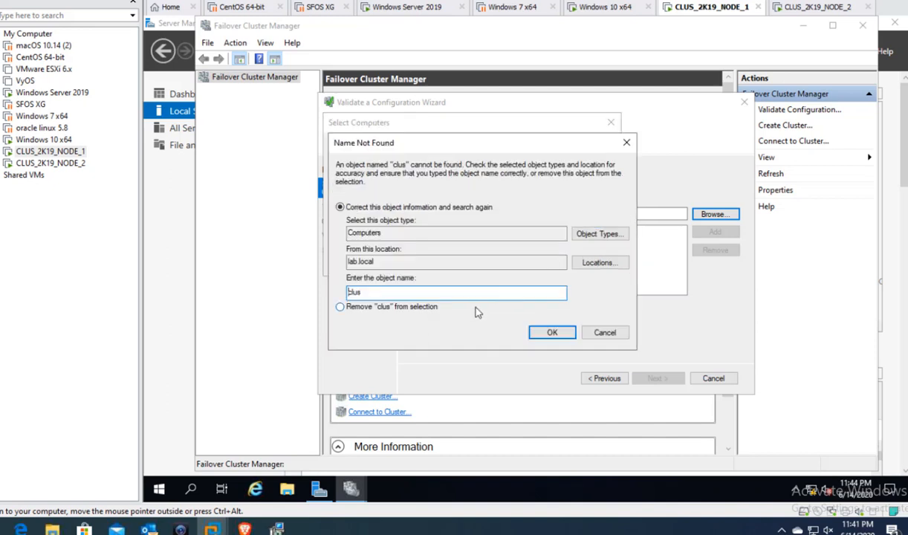
pyautogui.click(595, 267)
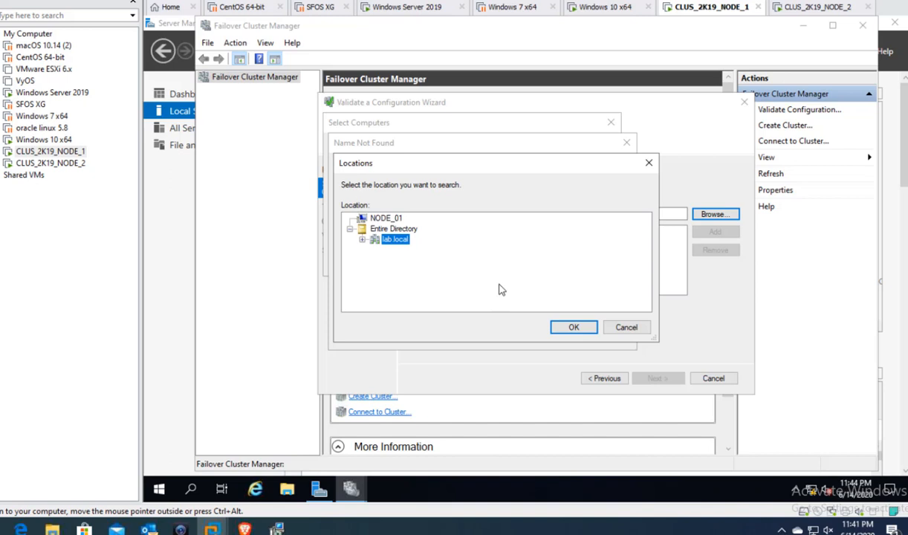
pyautogui.click(362, 240)
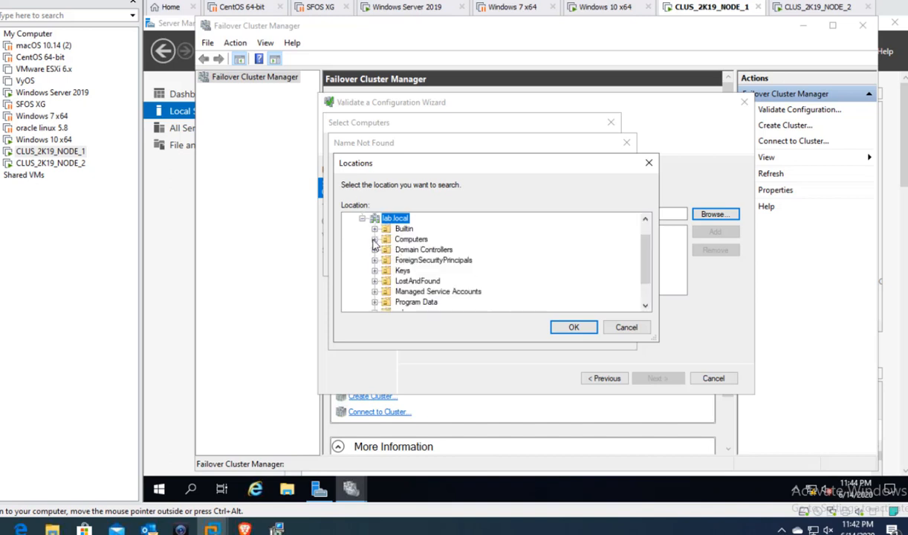
pyautogui.click(394, 239)
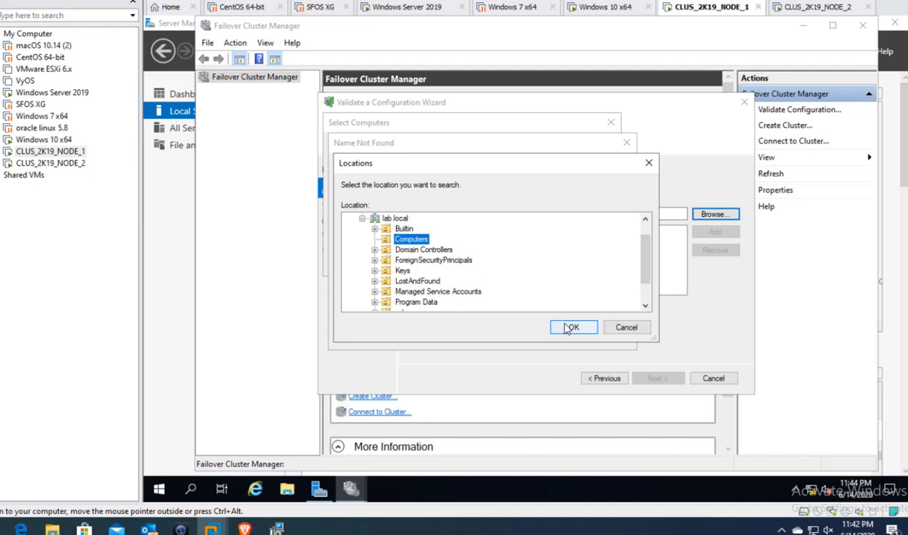
pyautogui.click(571, 327)
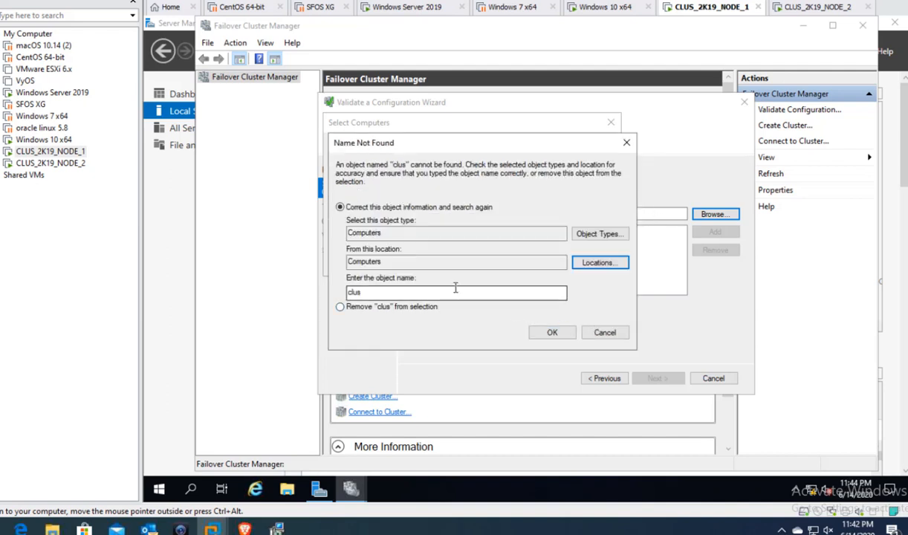
# - Search Computers for 'node' and add NODE_01 and NODE_02 as servers to validate
pyautogui.moveTo(449, 290); pyautogui.dragTo(345, 292)
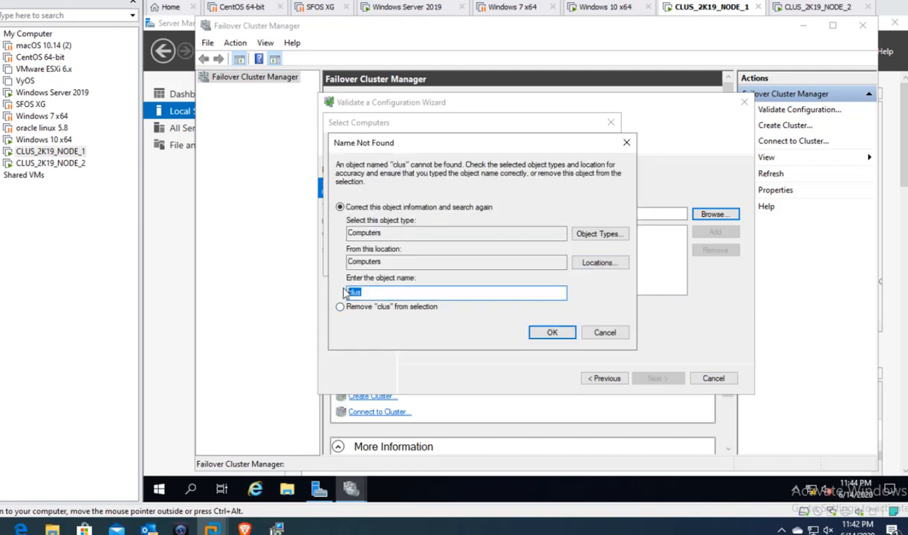
pyautogui.press('BackSpace')
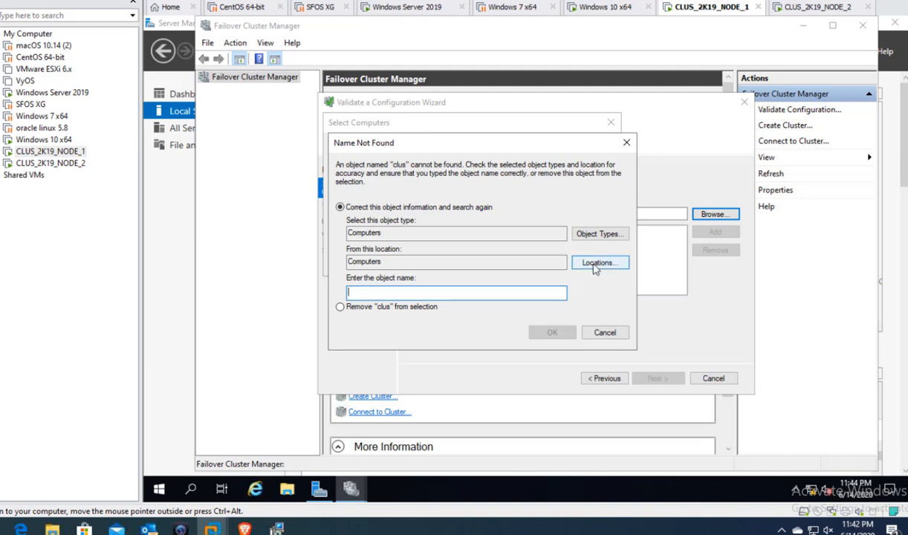
pyautogui.click(592, 234)
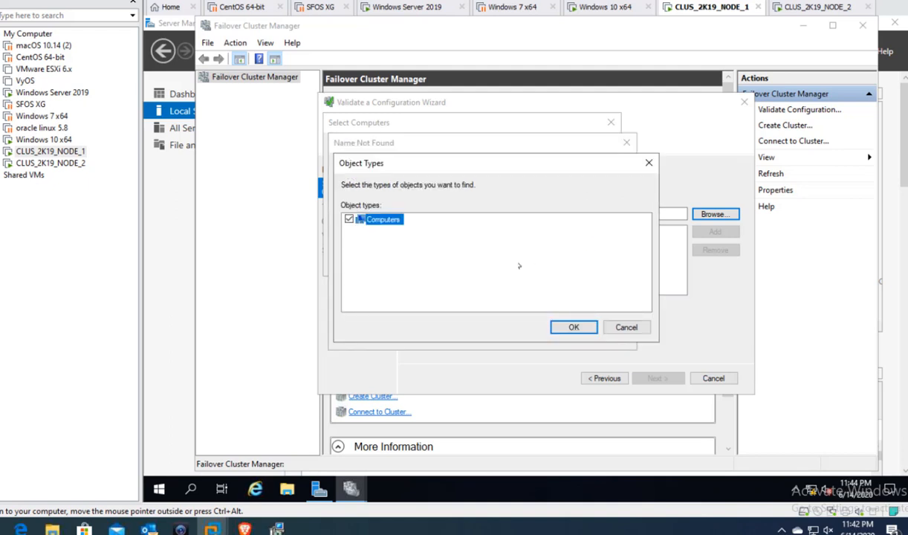
pyautogui.click(569, 326)
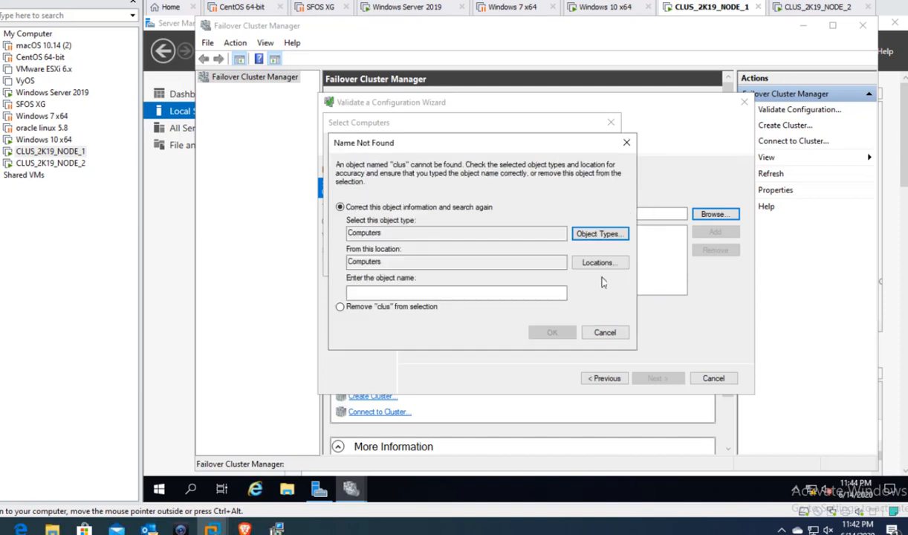
pyautogui.click(595, 263)
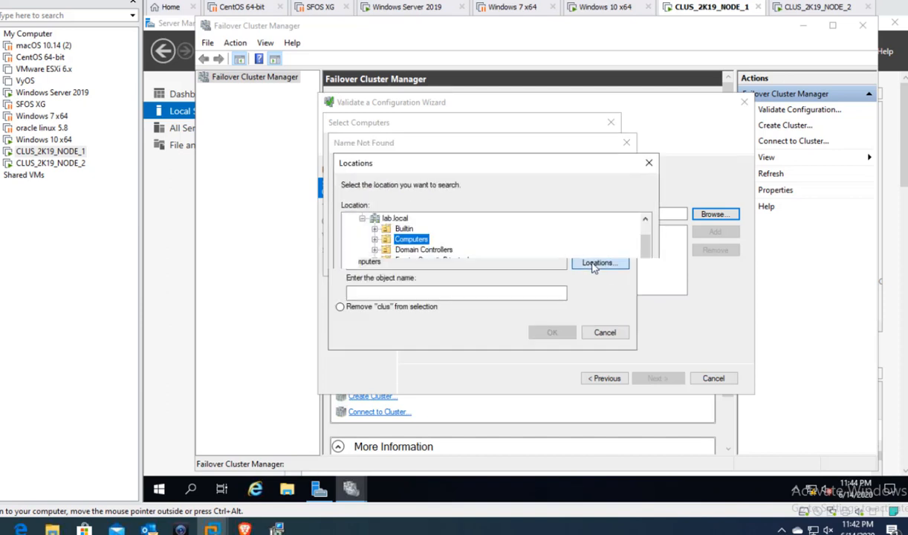
pyautogui.click(375, 240)
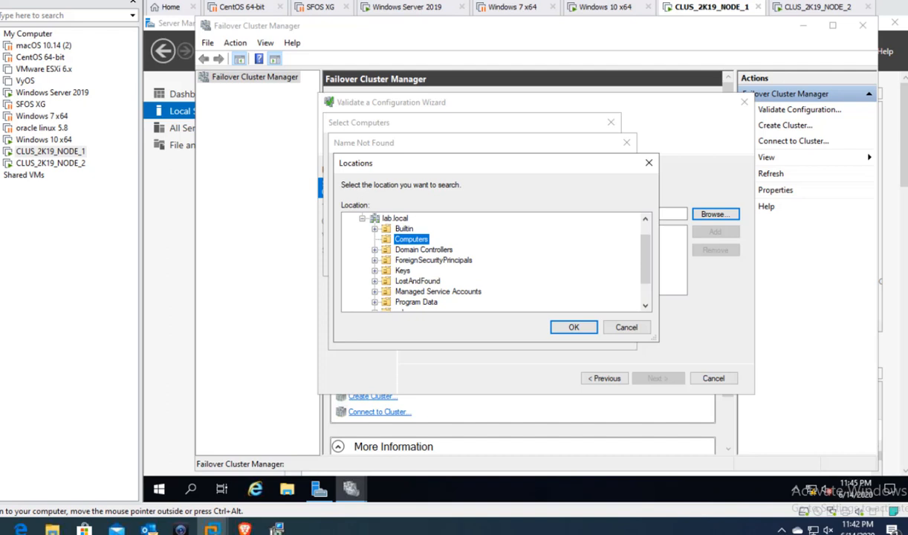
pyautogui.press('Return')
pyautogui.write('node')
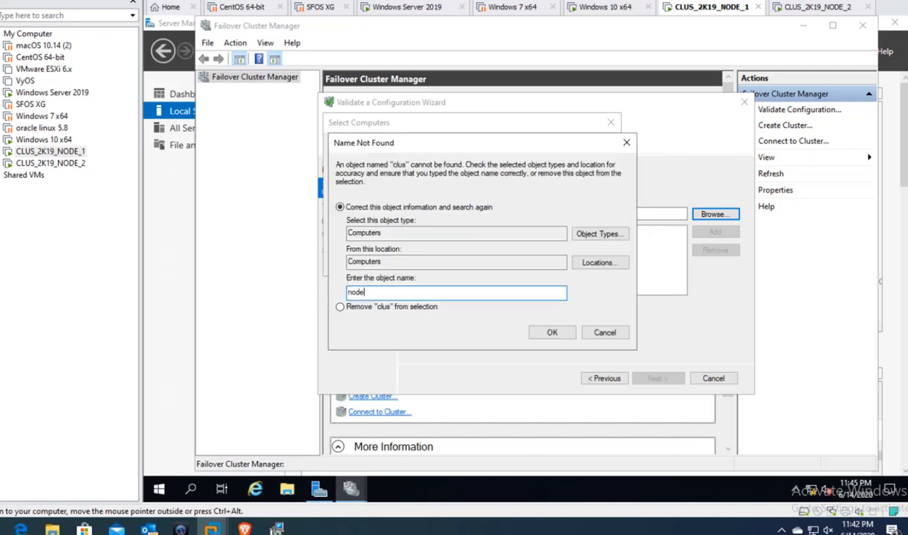
pyautogui.press('Return')
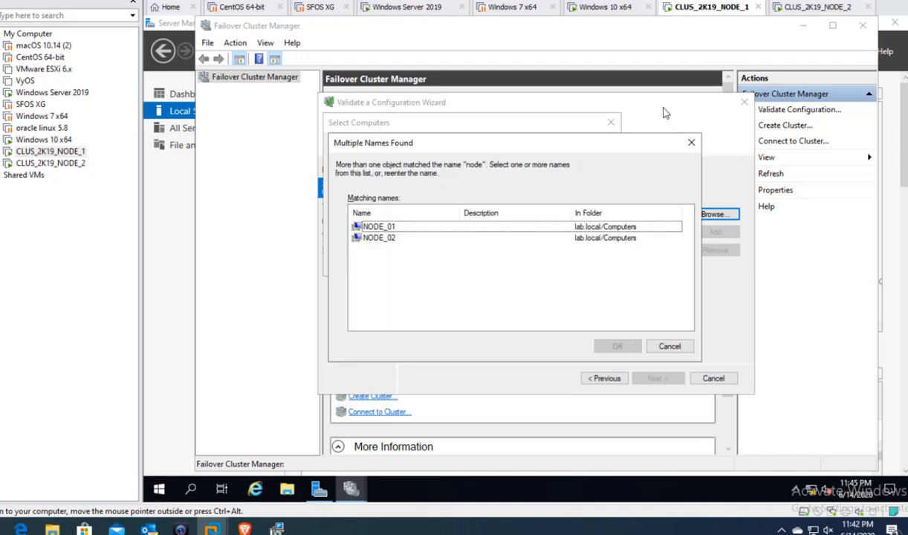
pyautogui.moveTo(374, 253); pyautogui.dragTo(361, 230)
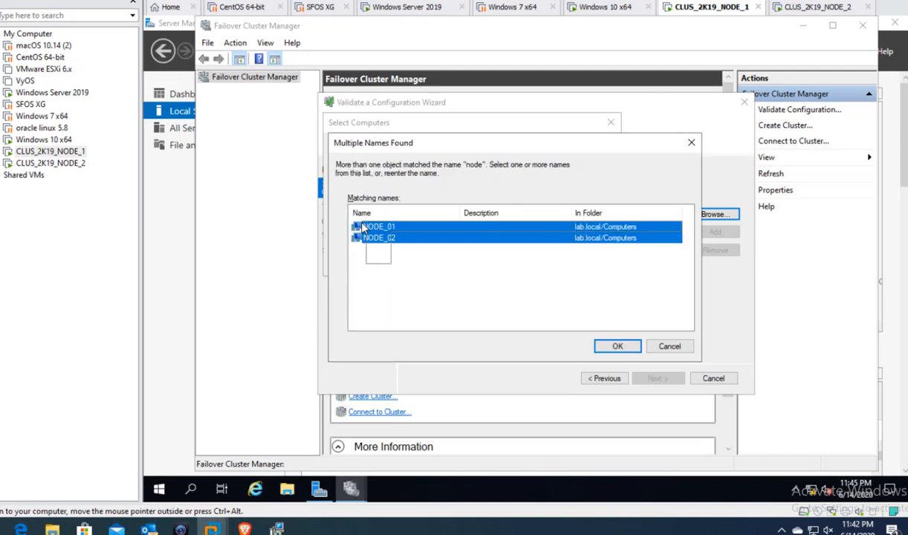
pyautogui.click(616, 347)
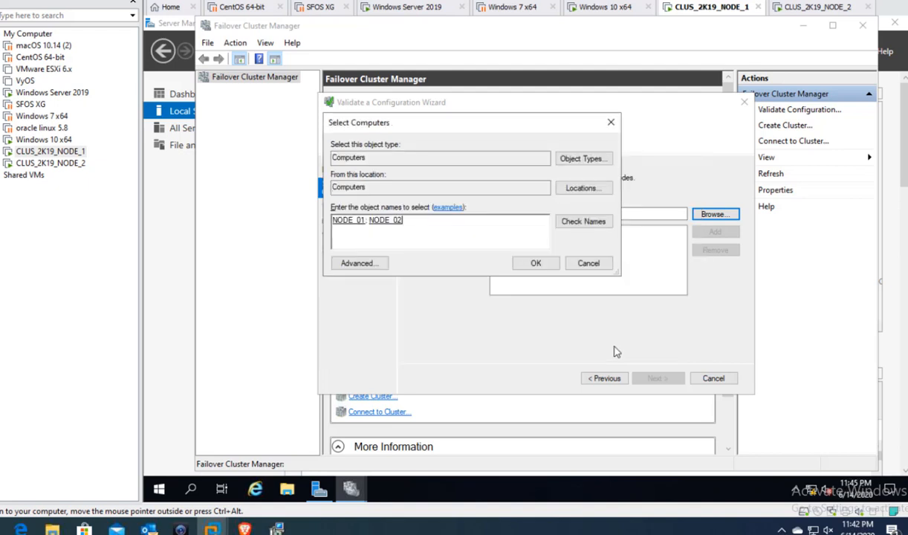
pyautogui.click(532, 264)
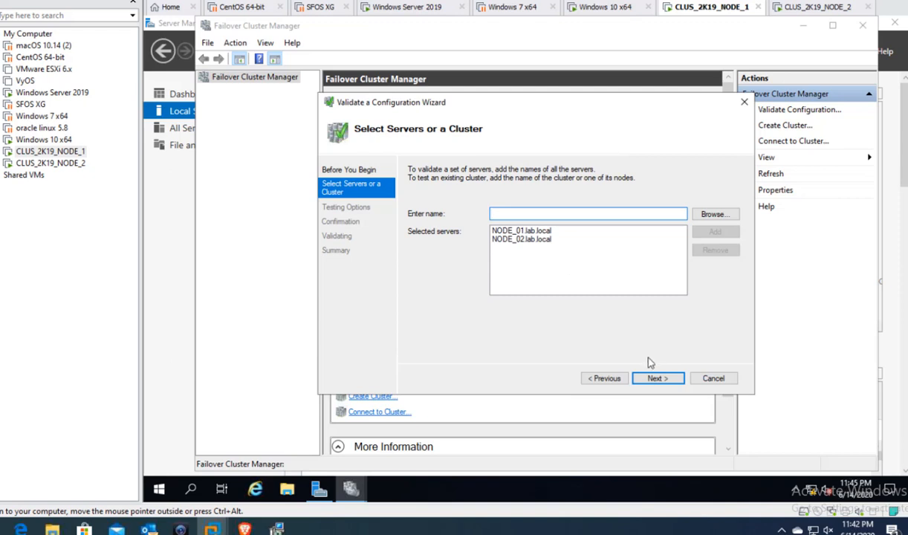
# - Keep 'Run all tests (recommended)' and start validating NODE_01 and NODE_02 from the Confirmation page
pyautogui.click(654, 378)
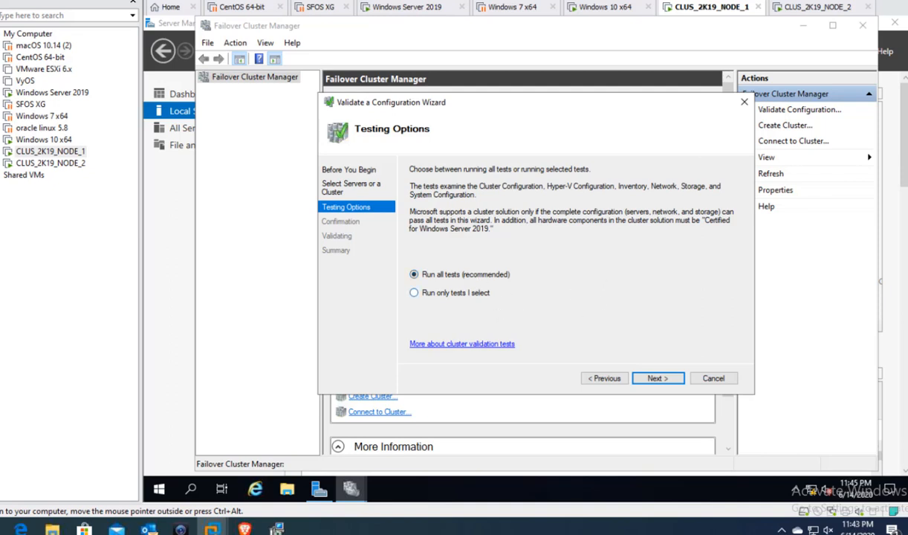
pyautogui.click(657, 378)
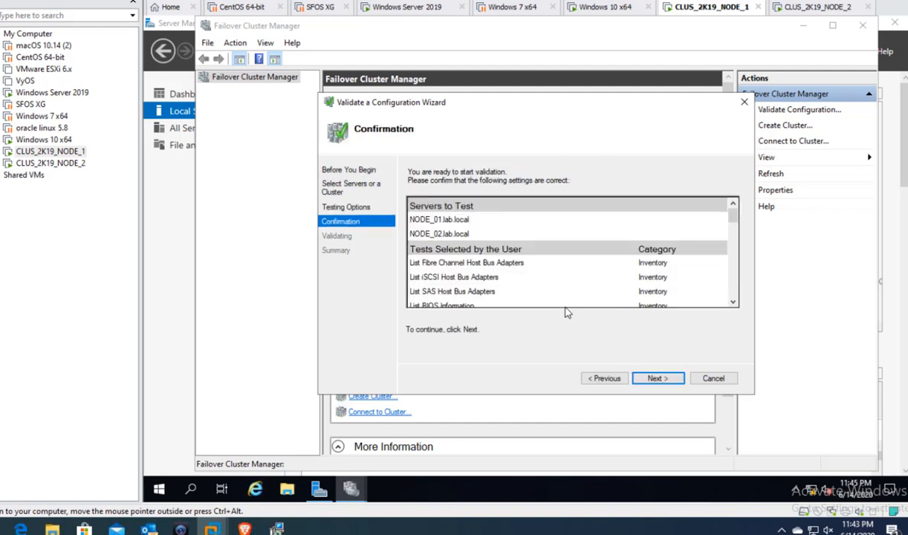
pyautogui.moveTo(734, 214); pyautogui.dragTo(743, 304)
pyautogui.click(661, 380)
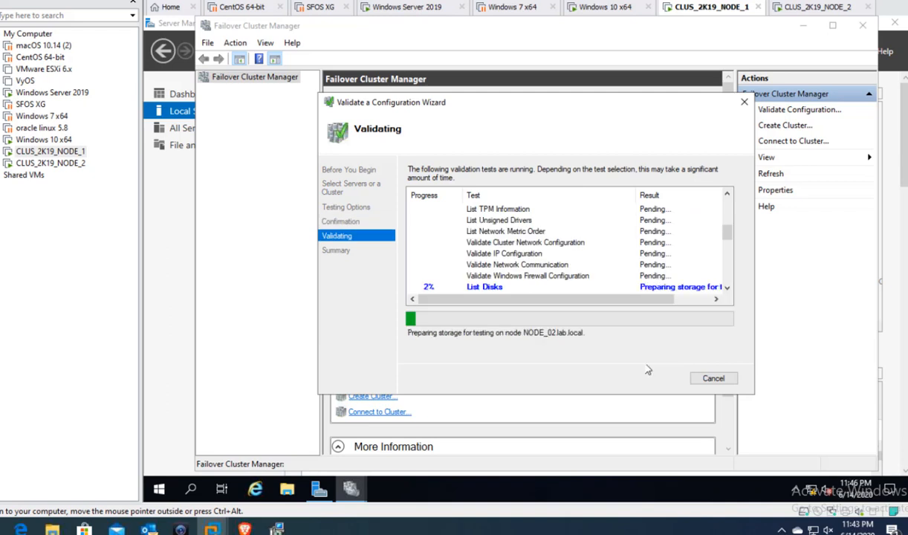
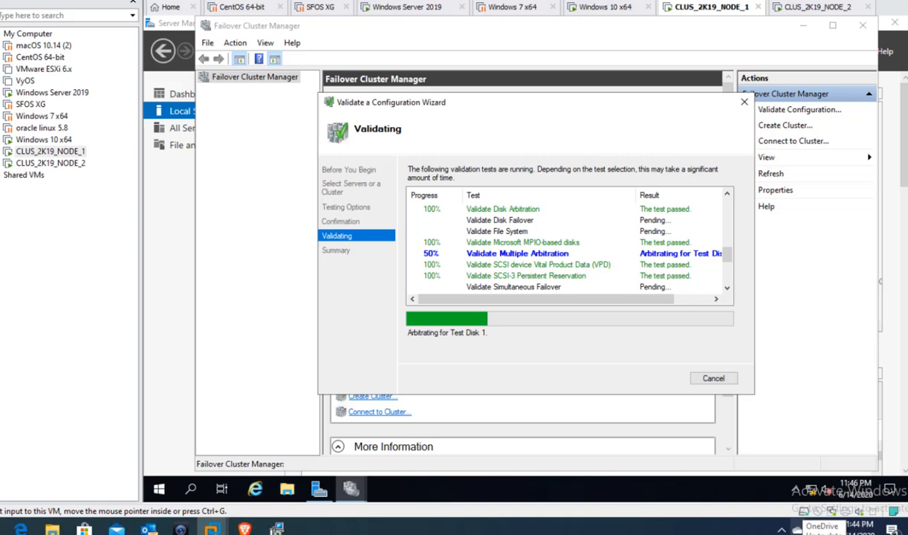
# - Let the validation tests on NODE_01 and NODE_02 run until the Summary page appears
pyautogui.click(809, 530)
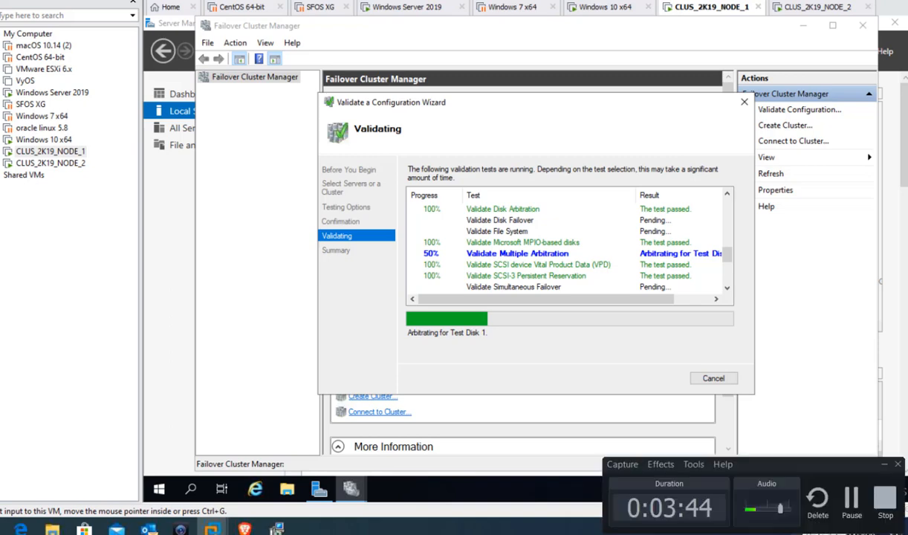
pyautogui.click(849, 502)
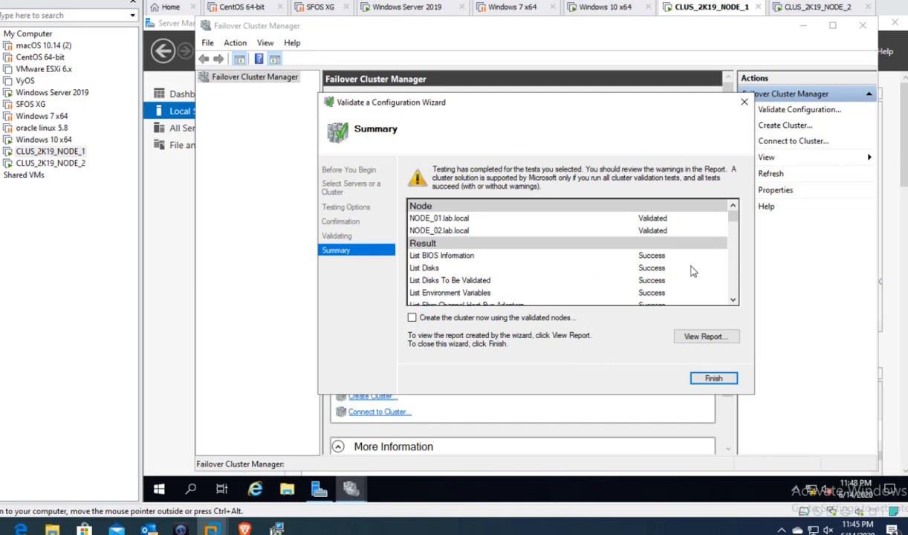
# - Scroll through the validation summary, including the Network warning, then finish and close the wizard
pyautogui.click(733, 300)
pyautogui.click(732, 300)
pyautogui.click(733, 300)
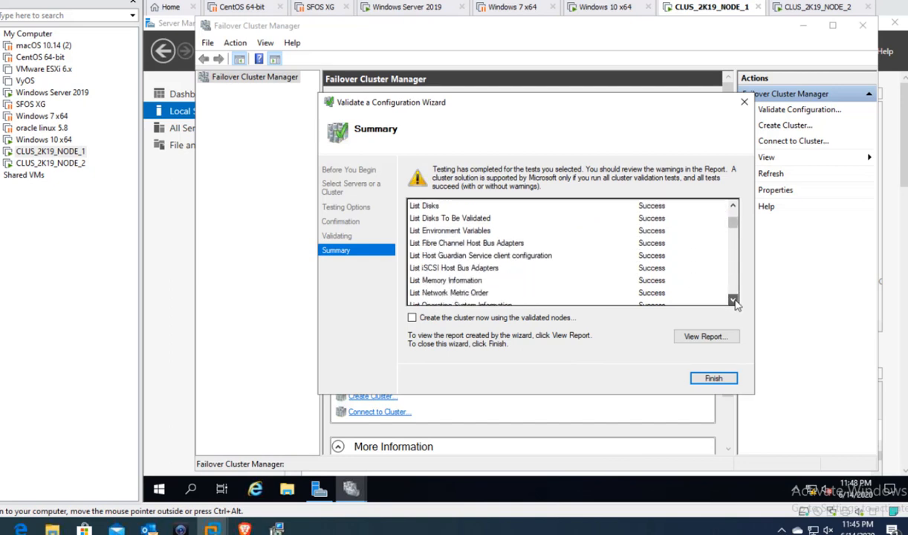
pyautogui.click(733, 300)
pyautogui.click(733, 300)
pyautogui.click(733, 300)
pyautogui.click(734, 300)
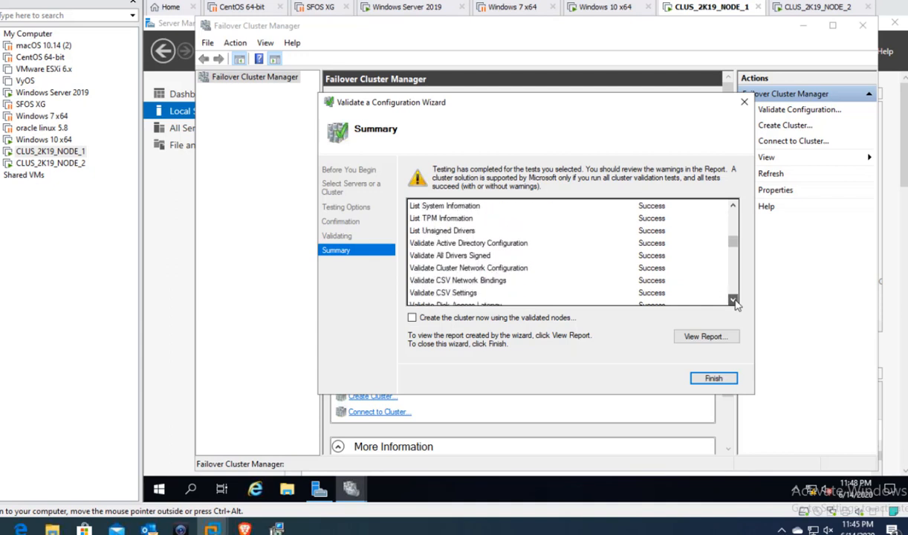
pyautogui.click(734, 300)
pyautogui.click(733, 300)
pyautogui.click(734, 300)
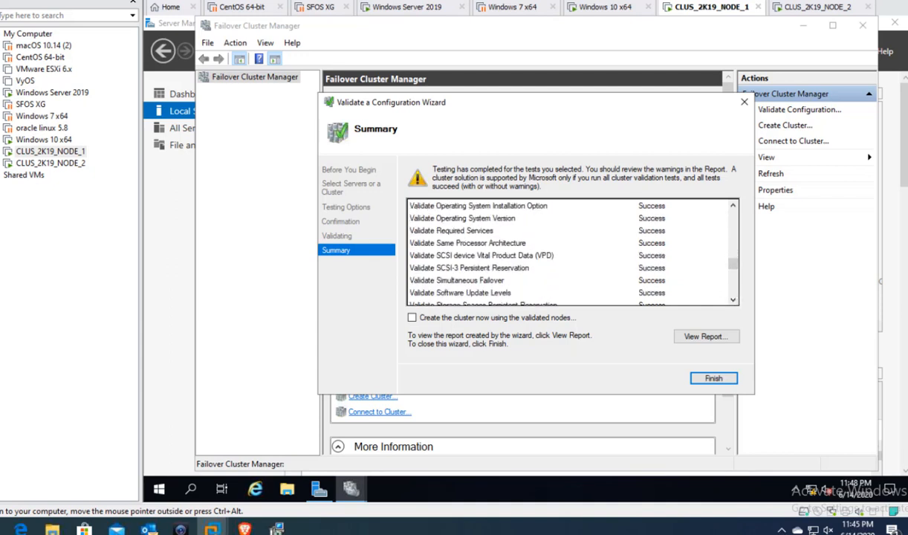
pyautogui.click(732, 207)
pyautogui.click(732, 207)
pyautogui.click(732, 206)
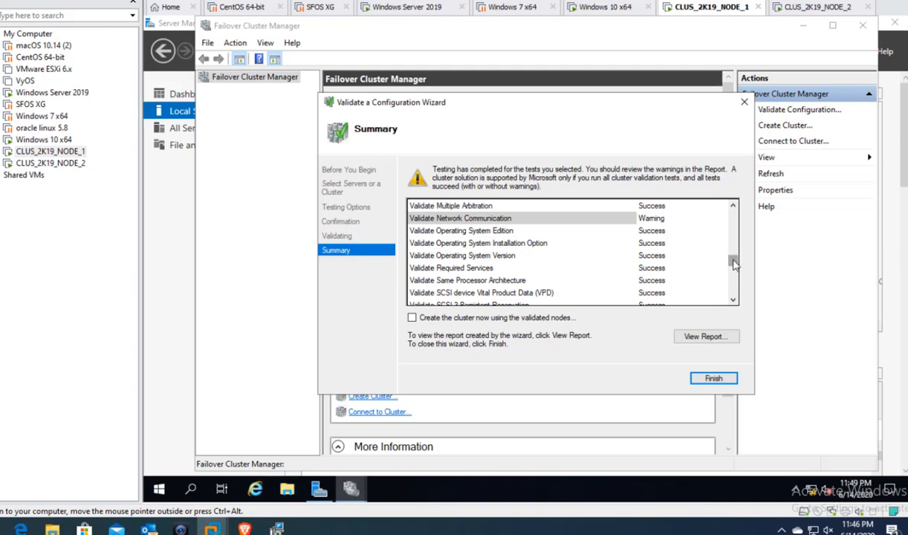
pyautogui.scroll(-4, 733, 261)
pyautogui.scroll(-4, 739, 290)
pyautogui.scroll(5, 740, 283)
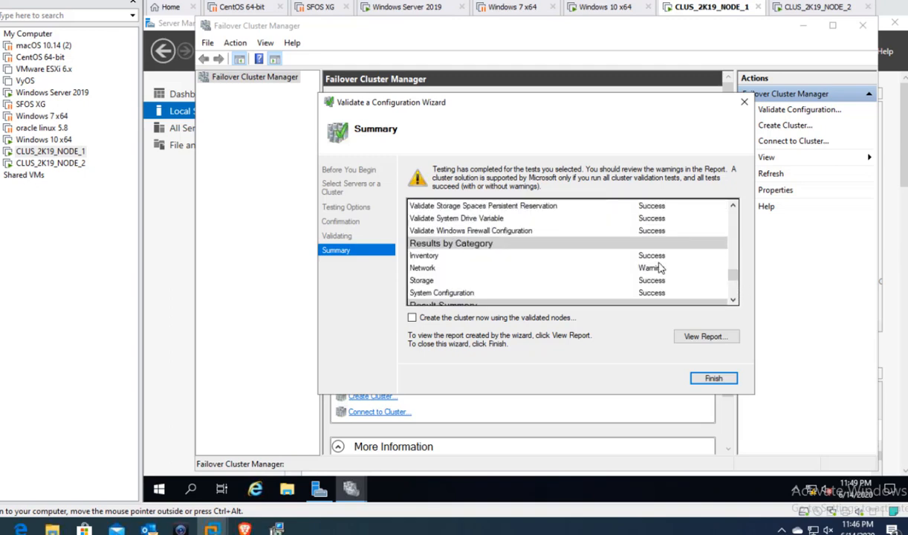
pyautogui.click(713, 378)
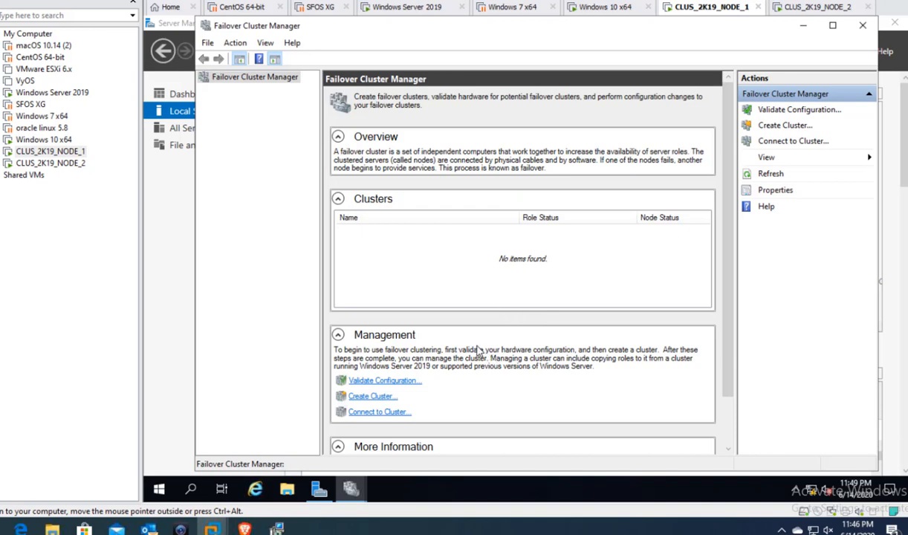
# - Start the Create Cluster wizard and add NODE_01 and NODE_02, found by searching 'node', as servers
pyautogui.click(383, 401)
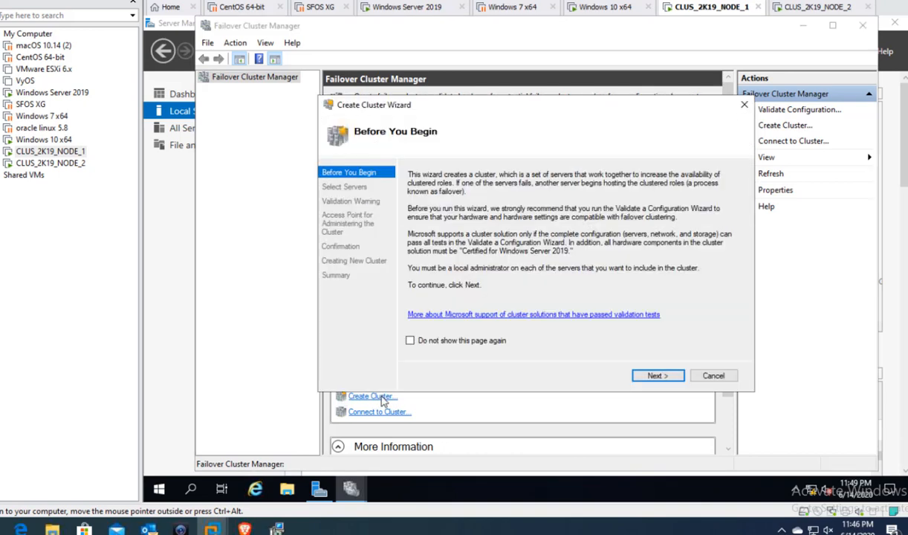
pyautogui.click(655, 375)
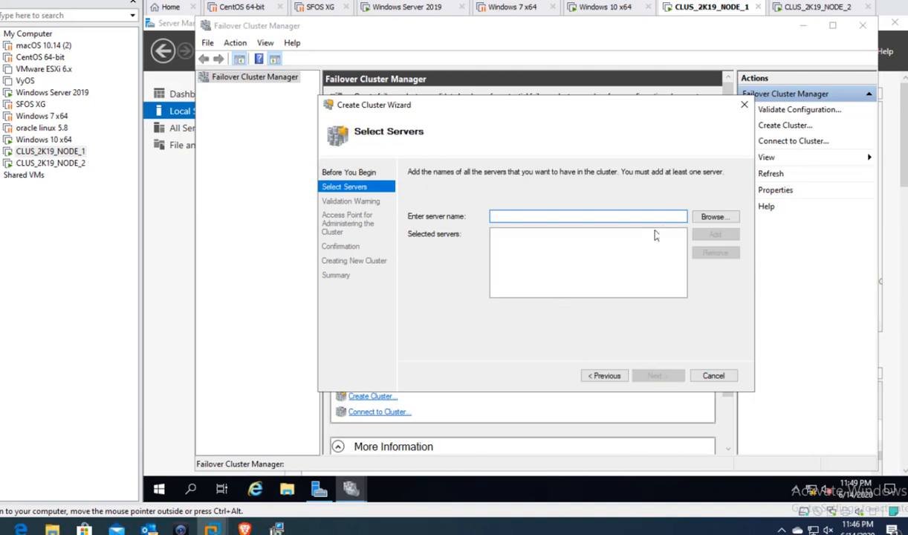
pyautogui.click(709, 217)
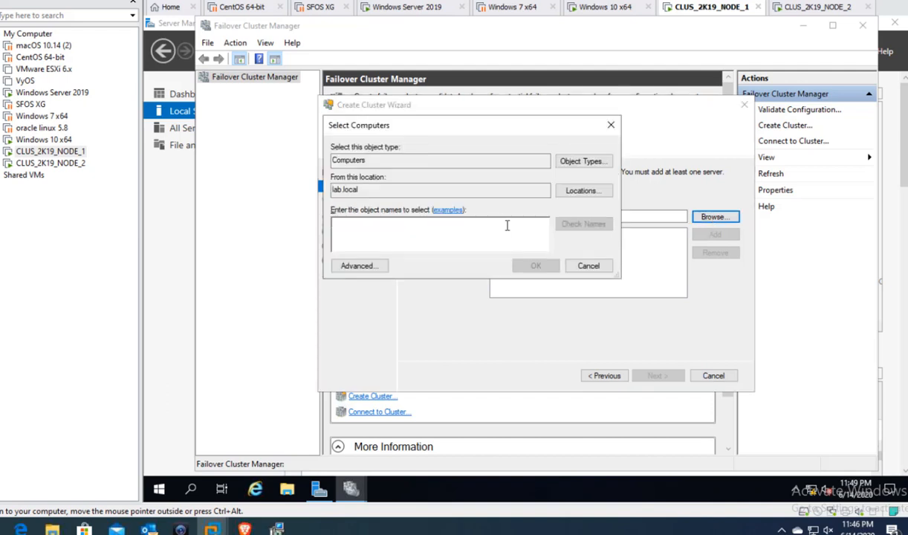
pyautogui.write('node')
pyautogui.press('Return')
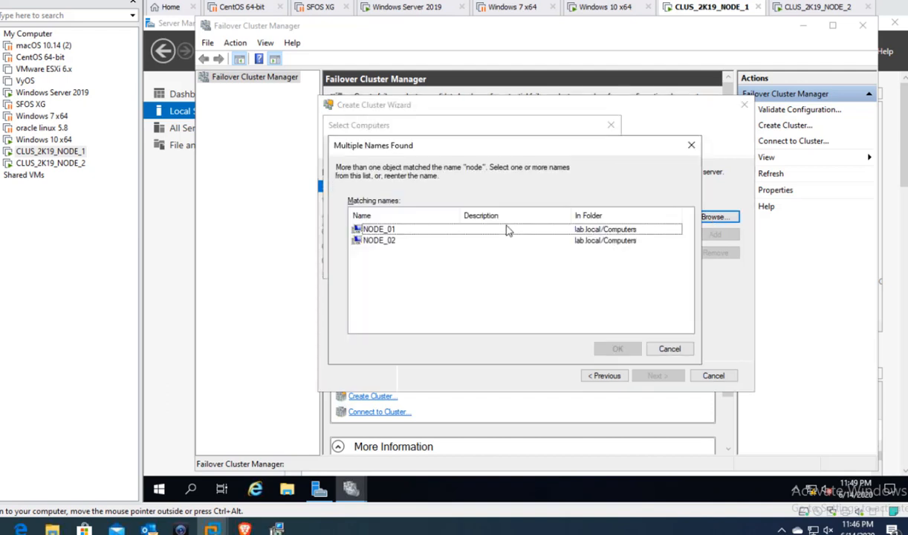
pyautogui.moveTo(401, 263); pyautogui.dragTo(365, 217)
pyautogui.click(618, 348)
pyautogui.click(529, 306)
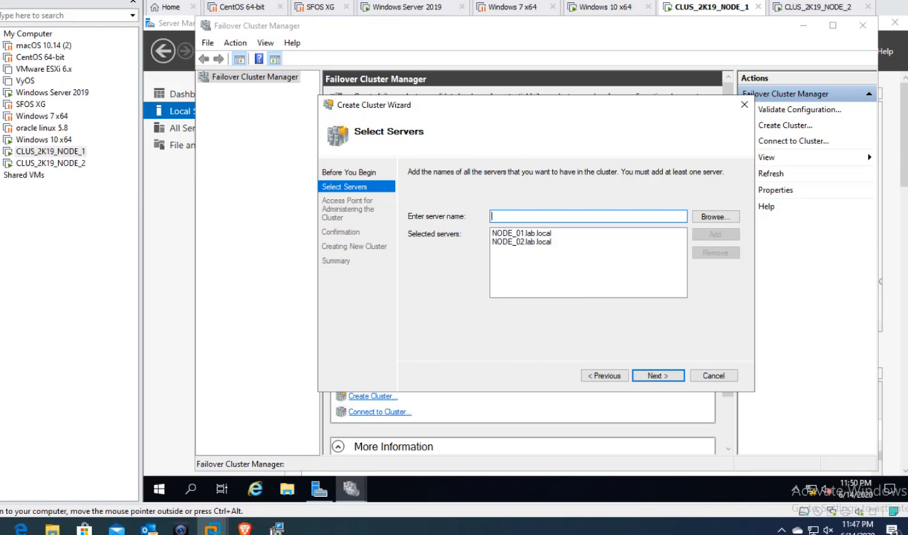
# - Name the cluster FS with address 10.70.70.70 and advance to the Confirmation page
pyautogui.click(657, 376)
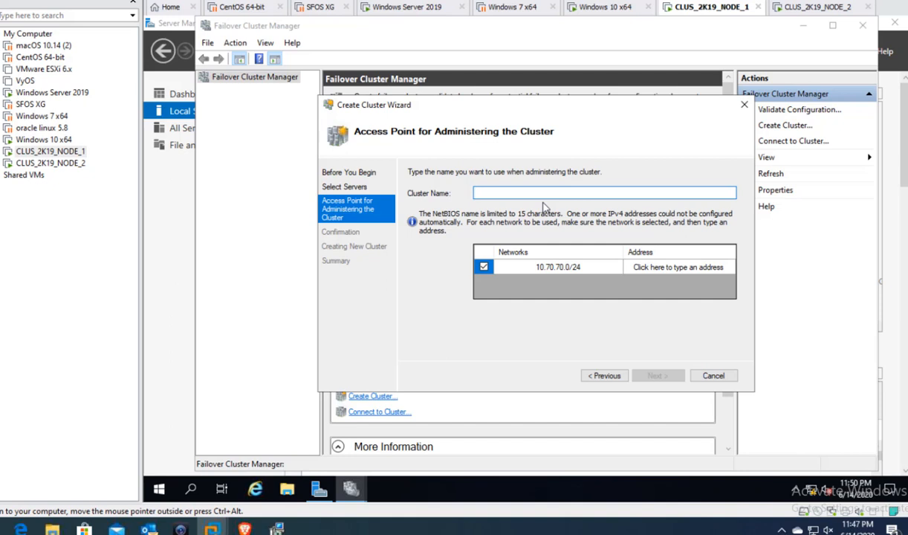
pyautogui.write('FlLESERVER')
pyautogui.press('BackSpace')
pyautogui.press('BackSpace')
pyautogui.press('BackSpace')
pyautogui.press('BackSpace')
pyautogui.press('BackSpace')
pyautogui.press('BackSpace')
pyautogui.press('BackSpace')
pyautogui.press('BackSpace')
pyautogui.press('BackSpace')
pyautogui.press('BackSpace')
pyautogui.write('FS')
pyautogui.click(665, 272)
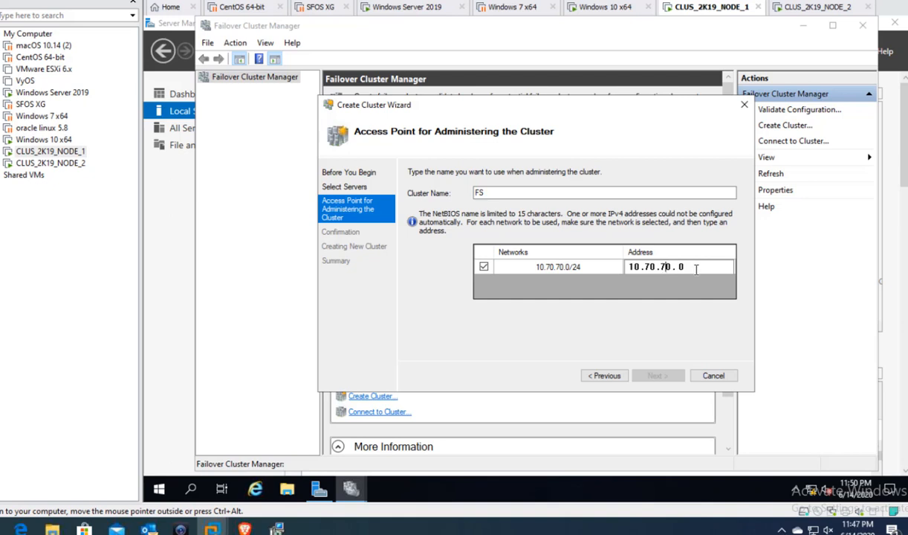
pyautogui.press('BackSpace')
pyautogui.write('70')
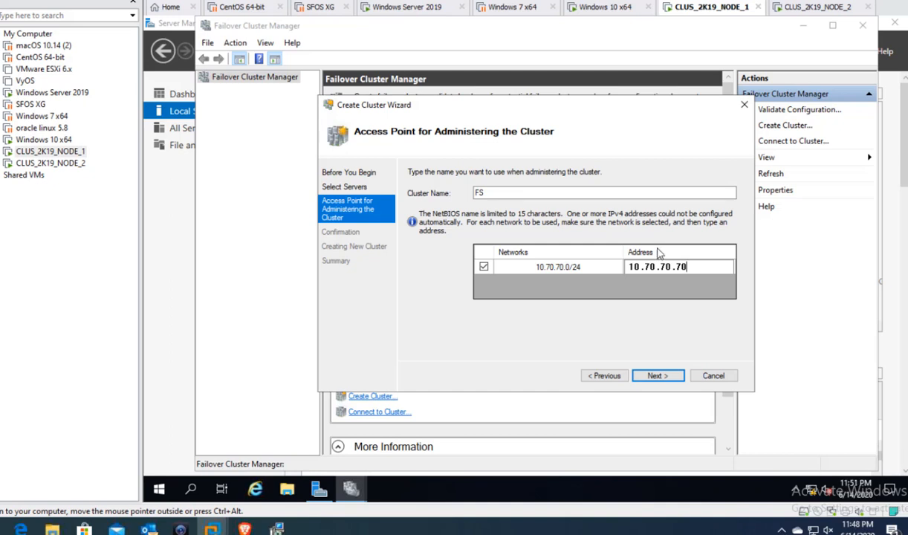
pyautogui.click(670, 376)
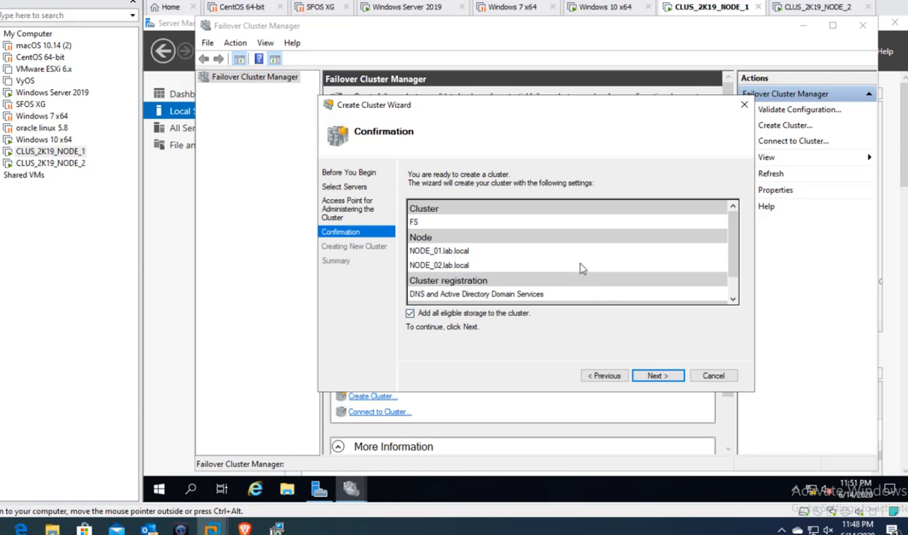
# - Review the settings and create cluster FS, closing the wizard once the two-node summary appears
pyautogui.scroll(-1, 518, 243)
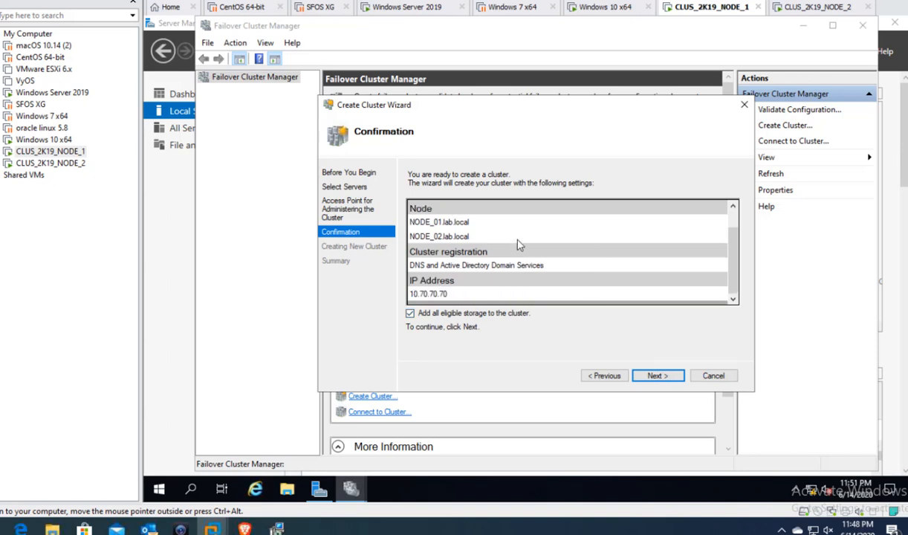
pyautogui.scroll(1, 519, 245)
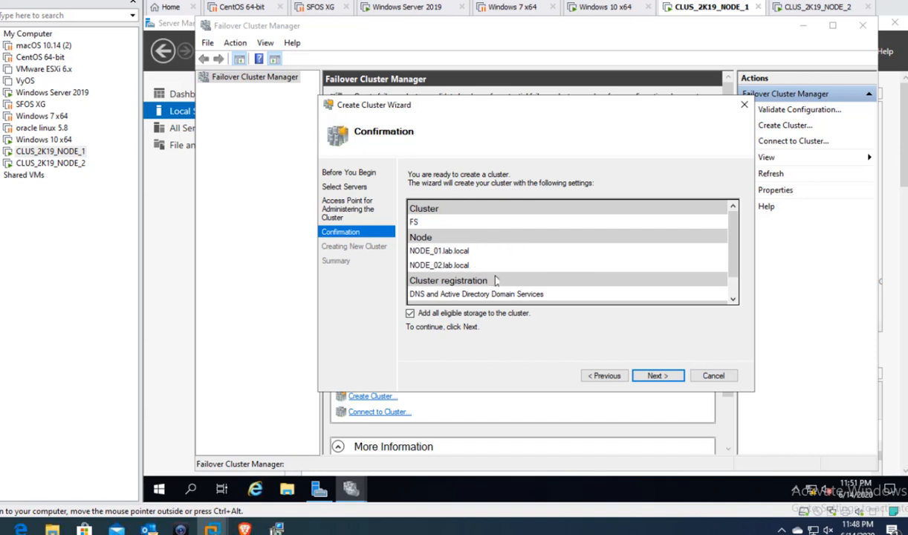
pyautogui.scroll(-1, 520, 277)
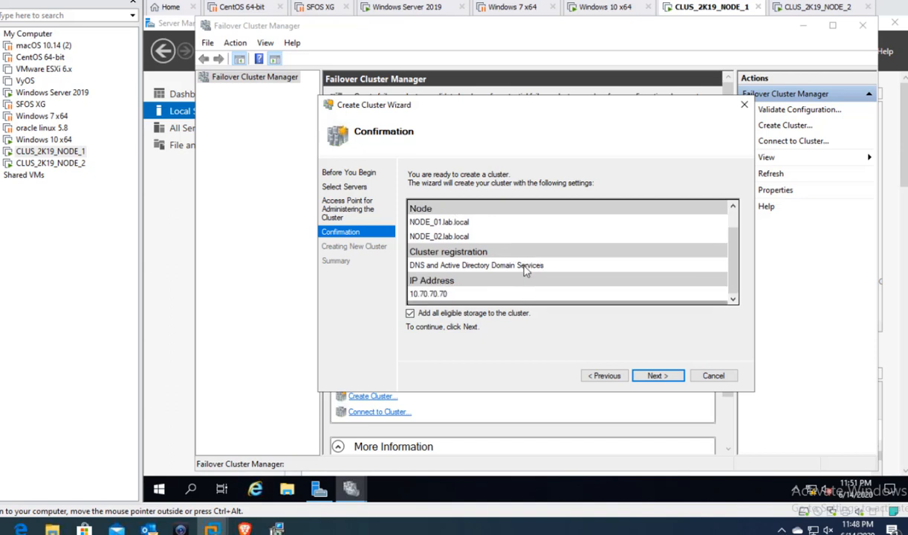
pyautogui.click(646, 375)
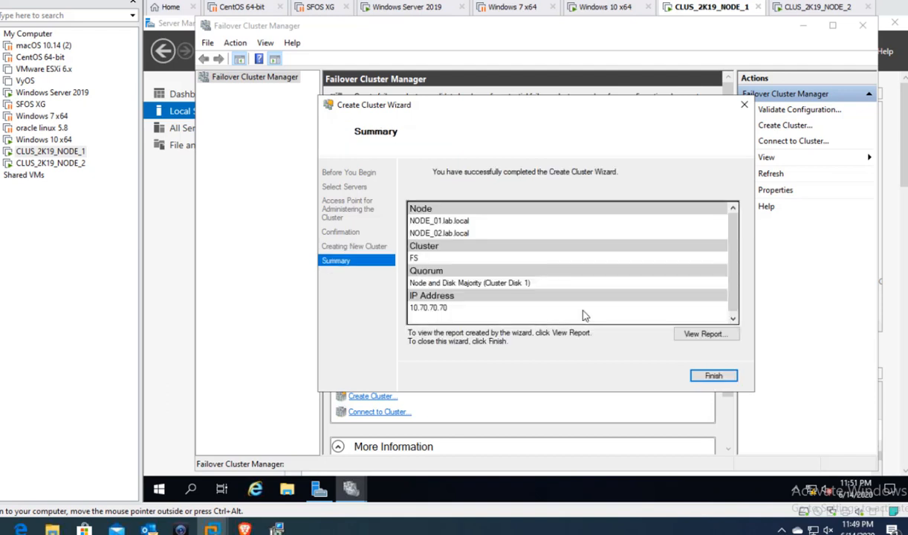
pyautogui.click(715, 376)
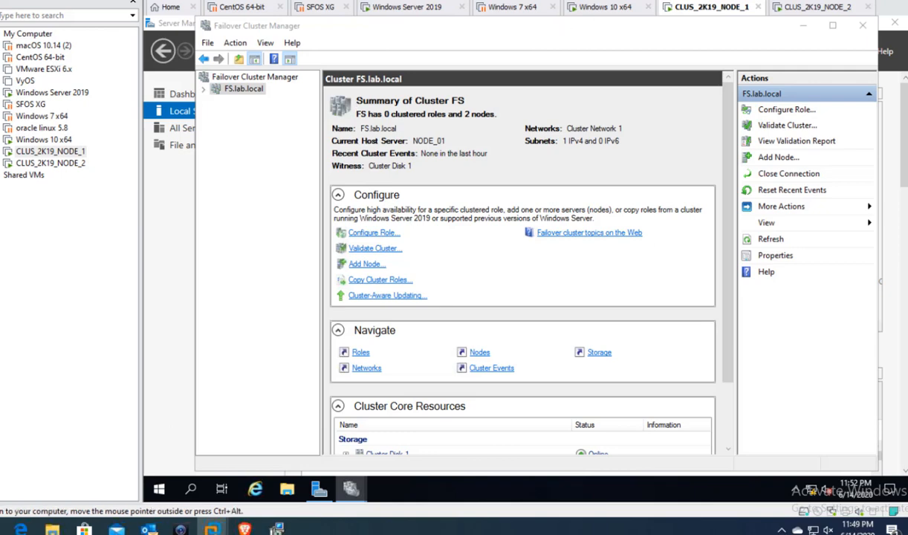
# - On the Windows Server 2019 machine, open Active Directory Users and Computers and refresh the Computers list
pyautogui.click(417, 10)
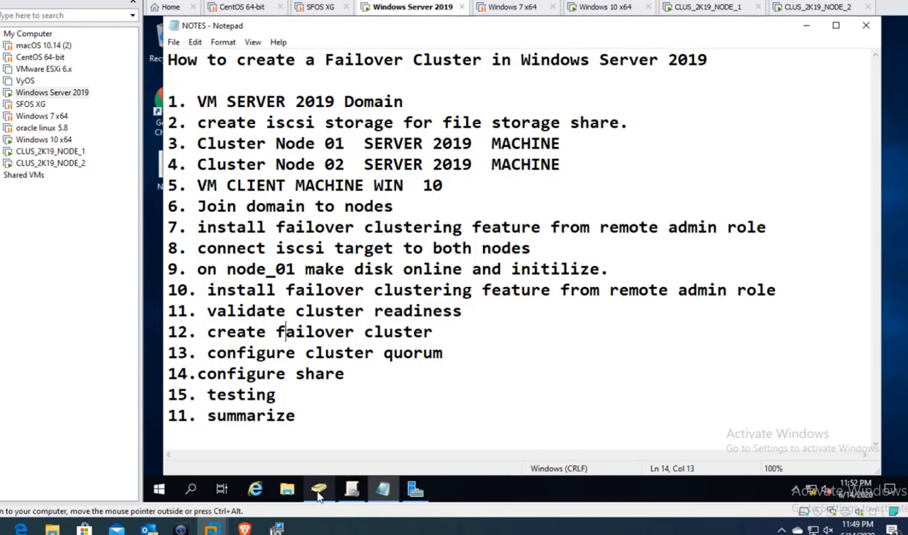
pyautogui.moveTo(322, 487)
pyautogui.click(321, 438)
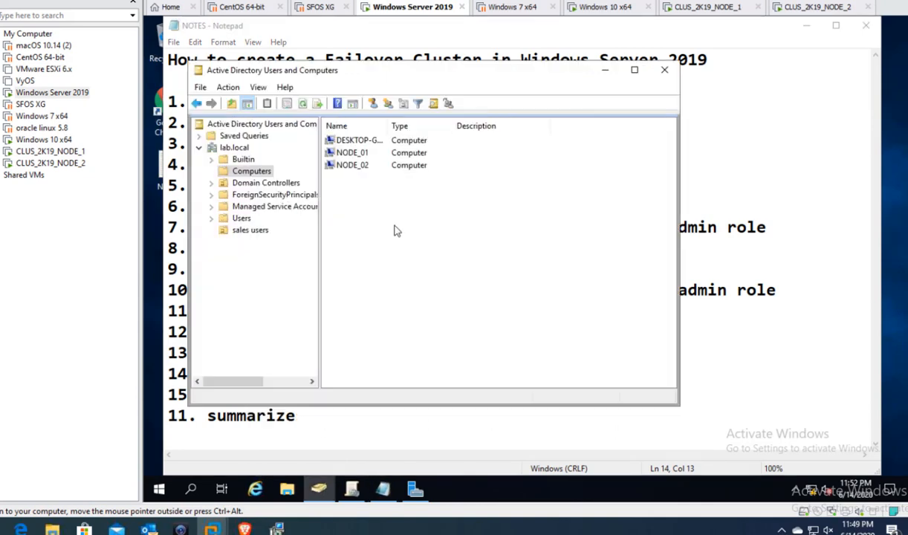
pyautogui.rightClick(396, 228)
pyautogui.click(427, 300)
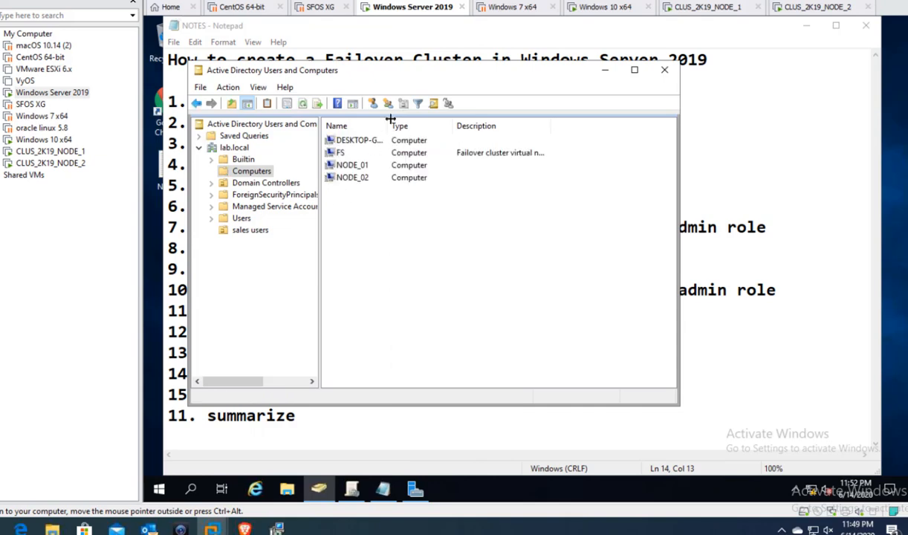
# - Widen the Name and Description columns to read the new FS computer entry
pyautogui.moveTo(384, 125); pyautogui.dragTo(408, 126)
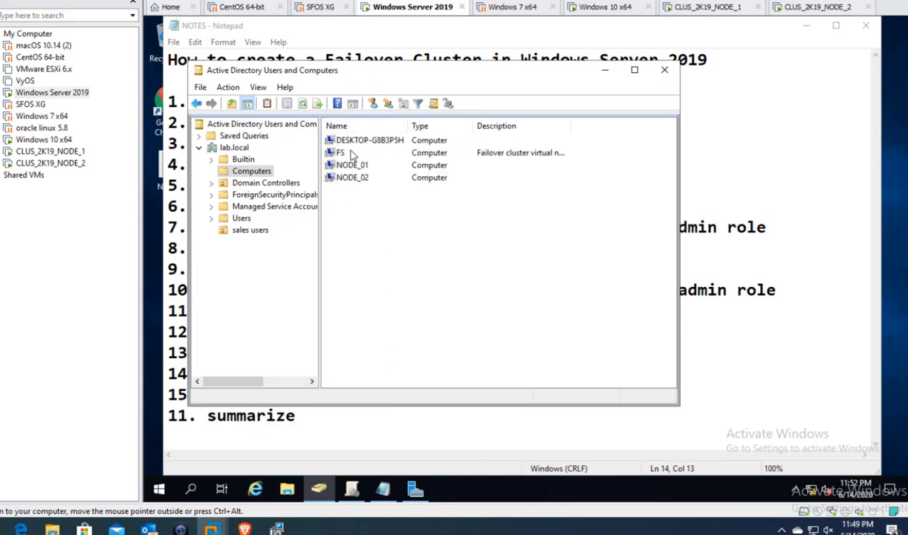
pyautogui.click(350, 153)
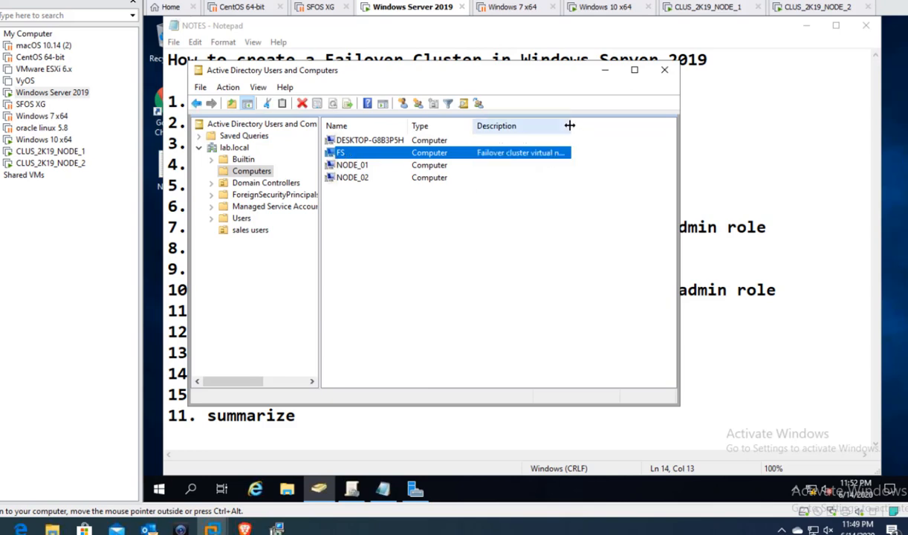
pyautogui.moveTo(569, 126); pyautogui.dragTo(615, 126)
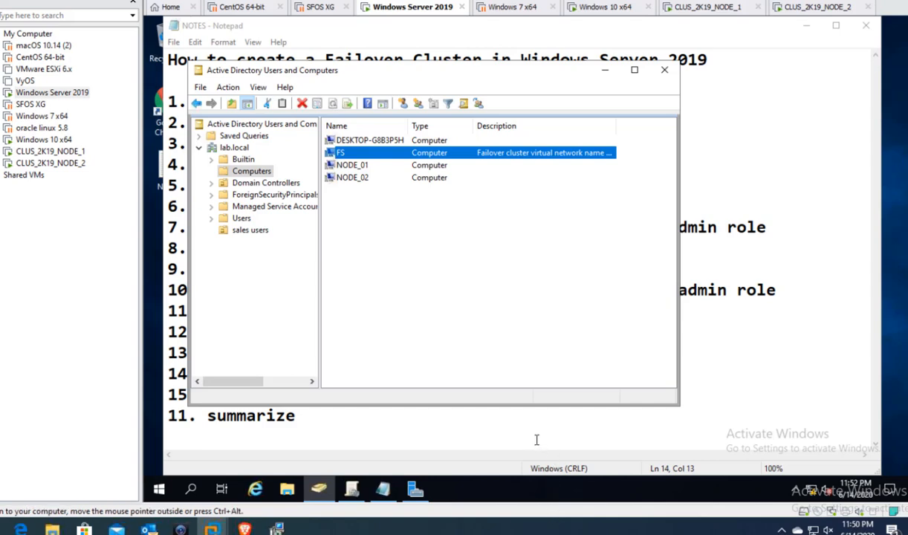
pyautogui.click(383, 494)
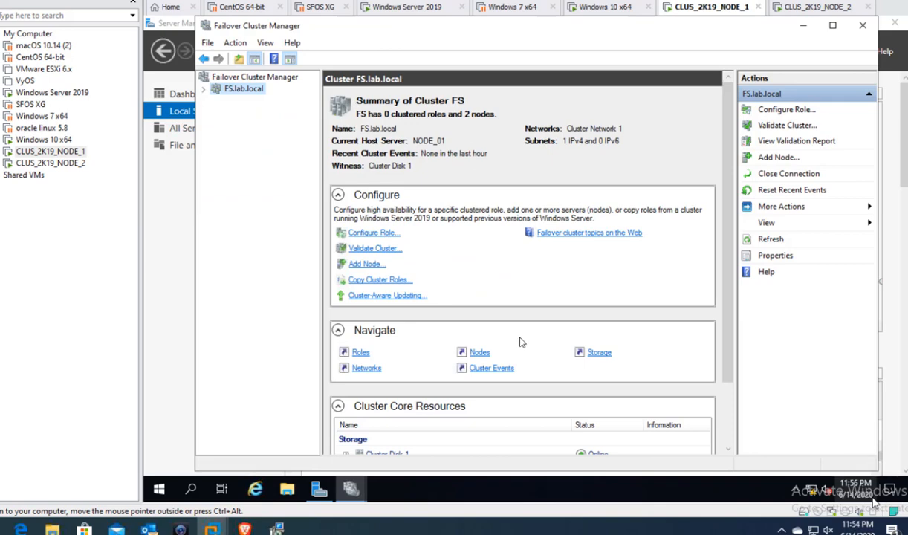
# - Configure FS's cluster quorum to use Cluster Disk 1 as the disk witness
pyautogui.rightClick(246, 91)
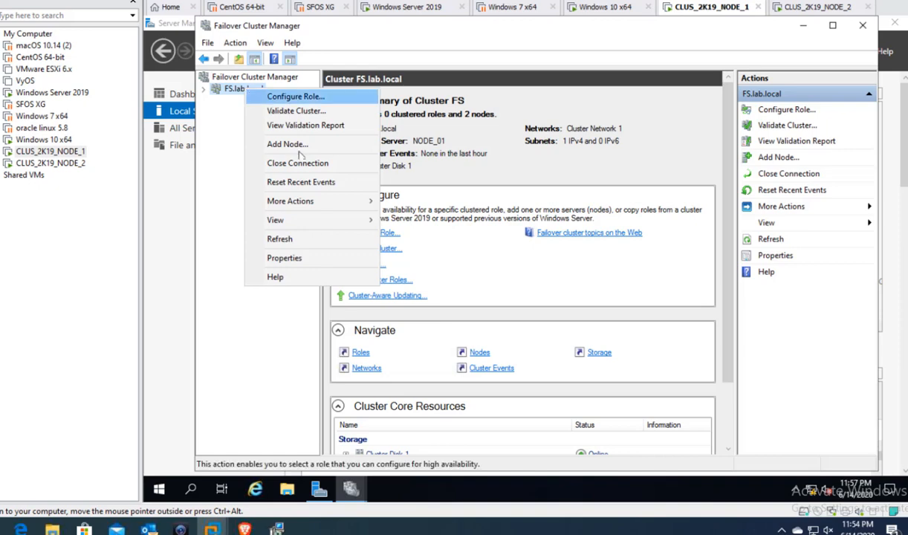
pyautogui.moveTo(308, 200)
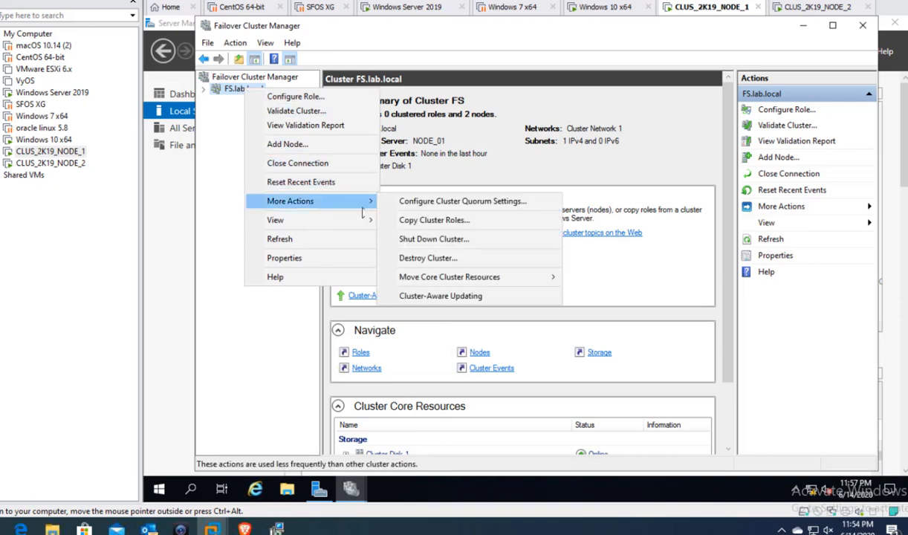
pyautogui.click(446, 203)
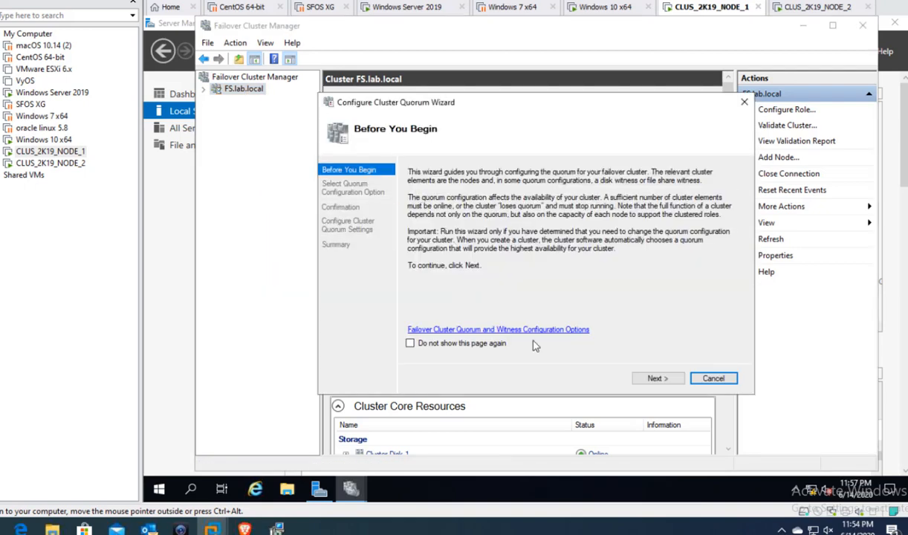
pyautogui.click(656, 379)
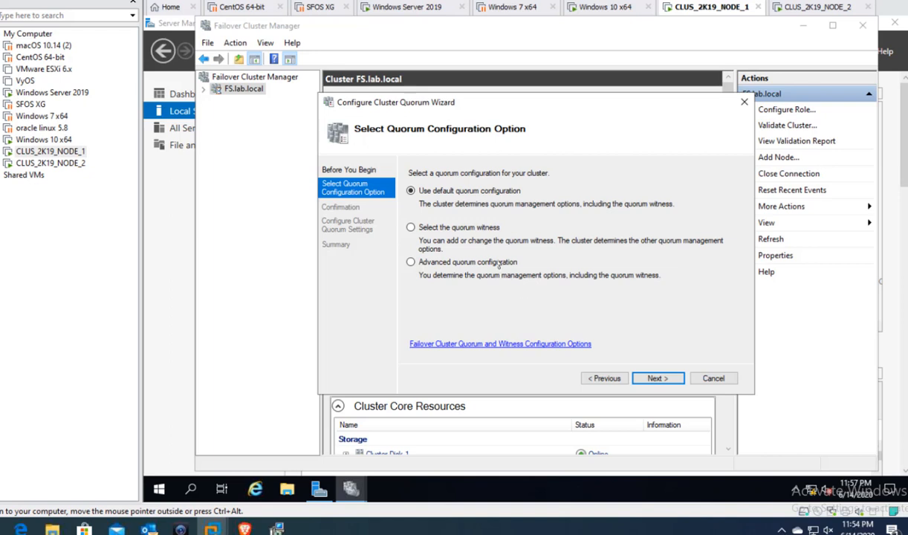
pyautogui.click(467, 231)
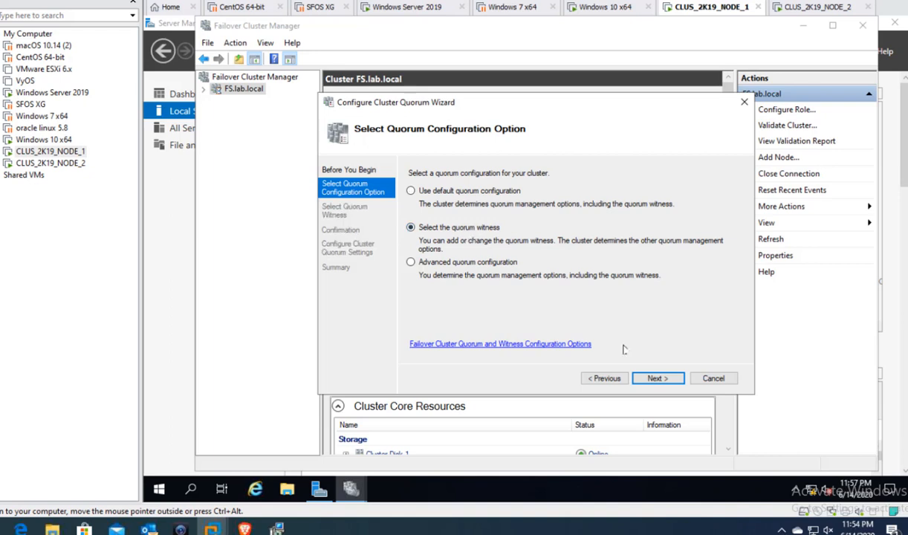
pyautogui.click(660, 379)
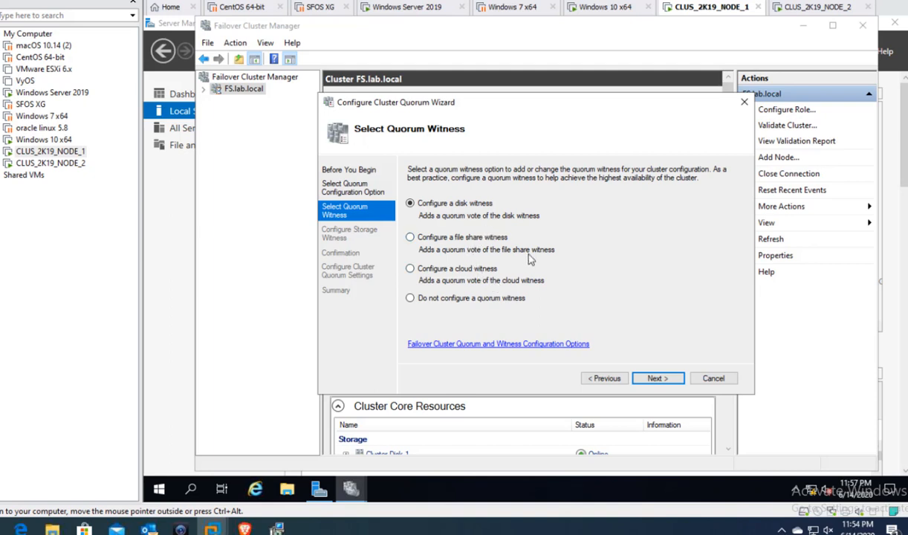
pyautogui.click(657, 378)
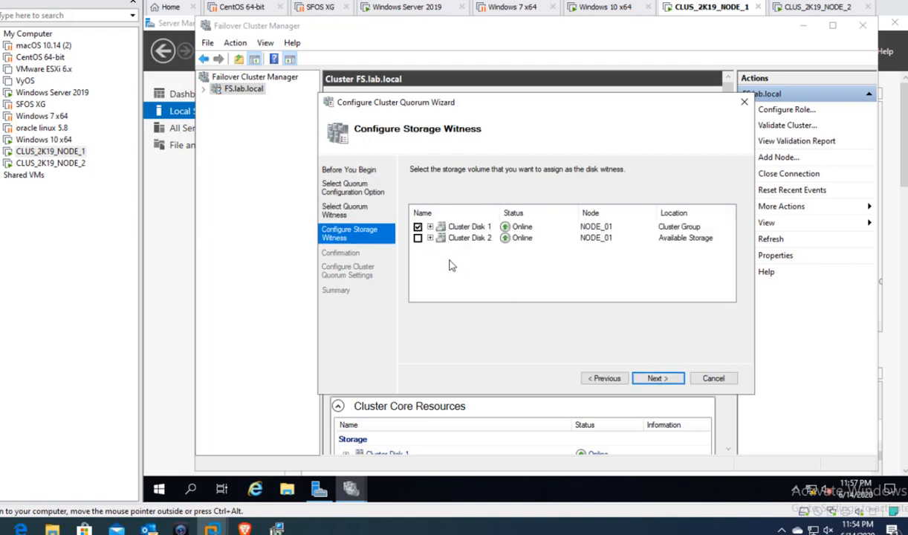
pyautogui.click(430, 227)
pyautogui.click(654, 379)
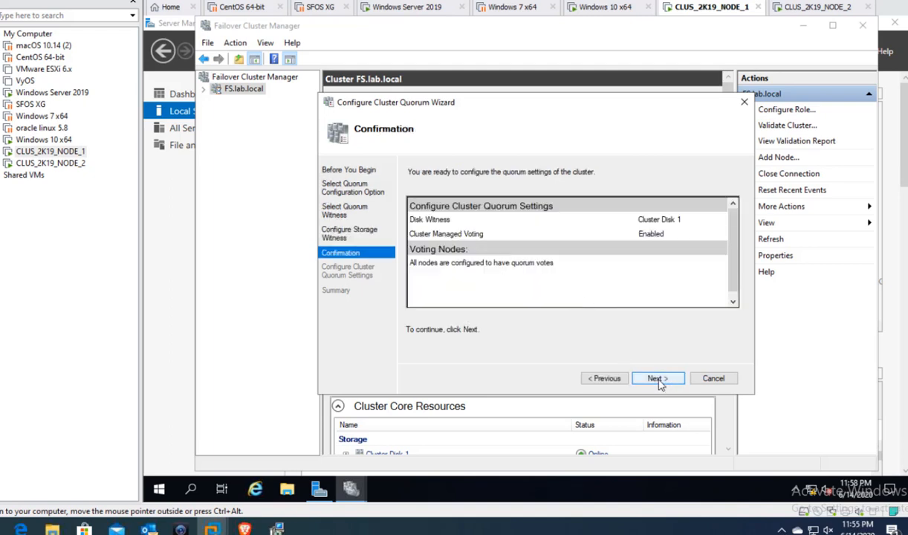
pyautogui.click(654, 378)
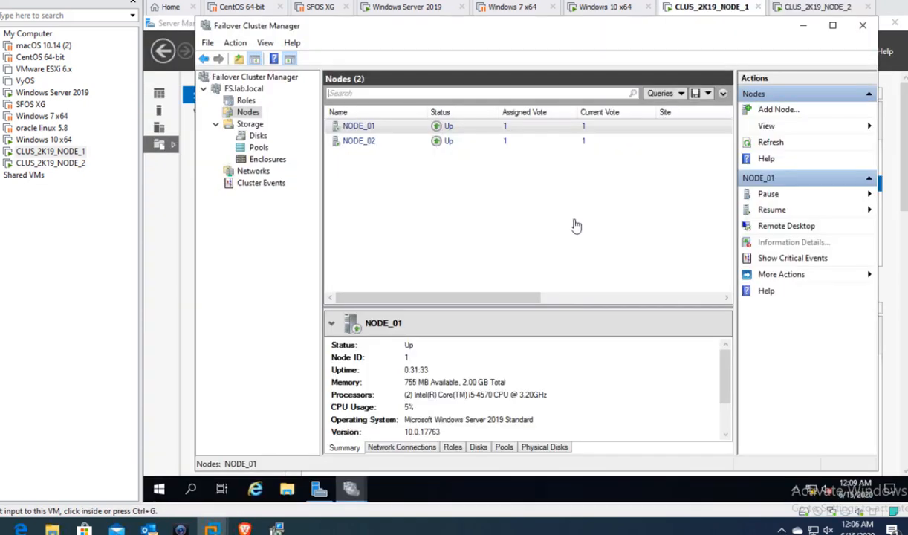
# - Go to the FS Roles view and start Configure Role, reaching the Select Role page
pyautogui.click(248, 109)
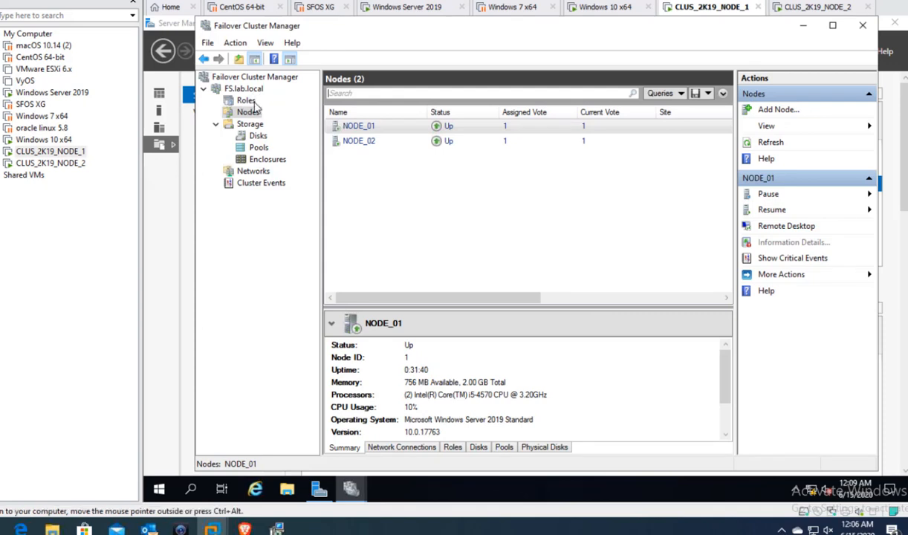
pyautogui.click(250, 102)
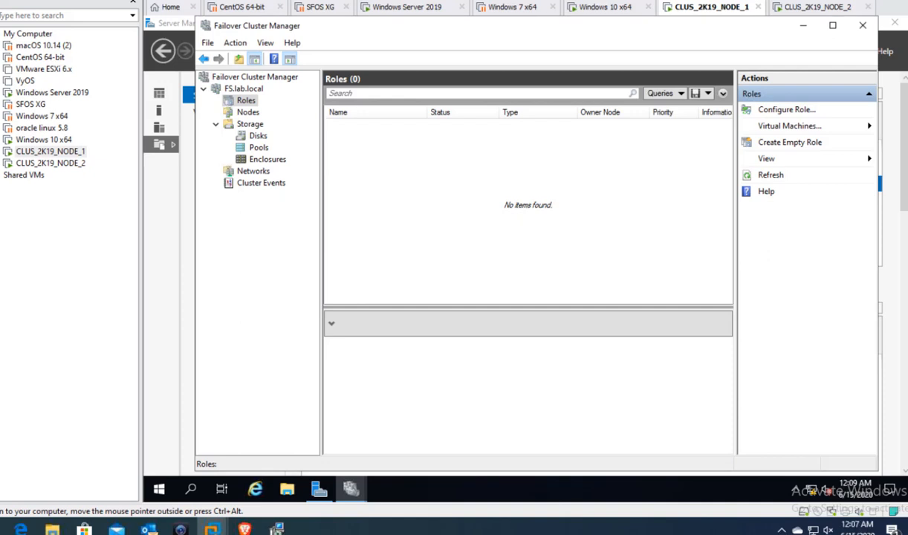
pyautogui.click(787, 110)
pyautogui.click(655, 378)
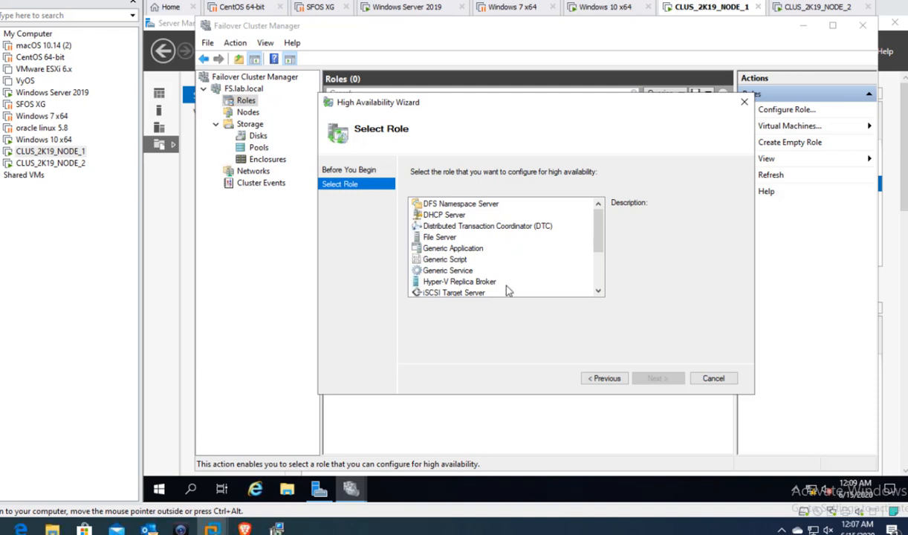
# - Select the File Server role, note File Services is missing on the nodes, and cancel
pyautogui.click(438, 236)
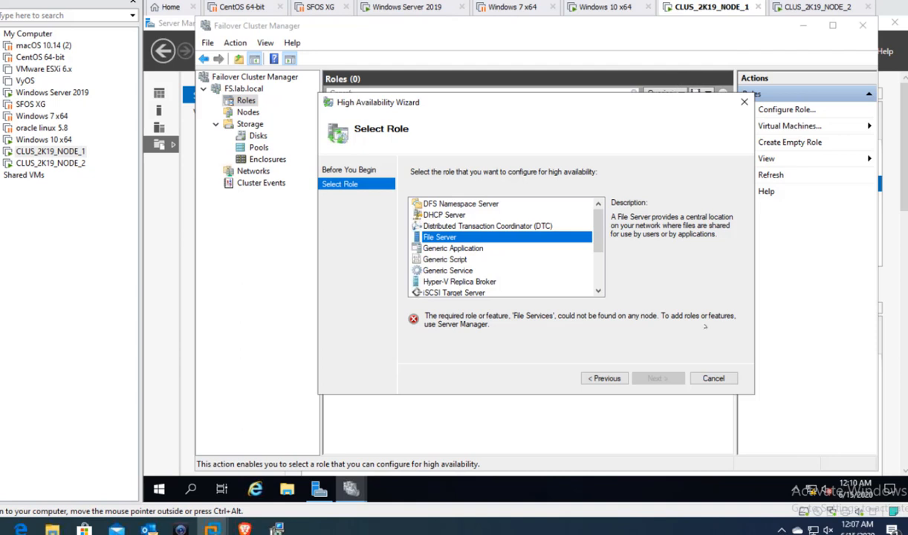
pyautogui.click(714, 379)
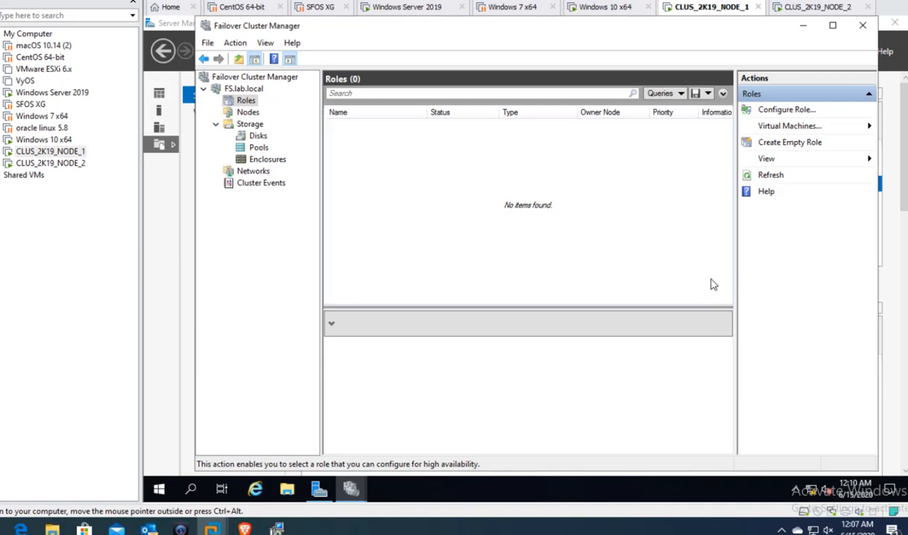
# - In Server Manager, start a role-based Add Roles and Features installation targeting NODE_02.lab.local
pyautogui.click(320, 490)
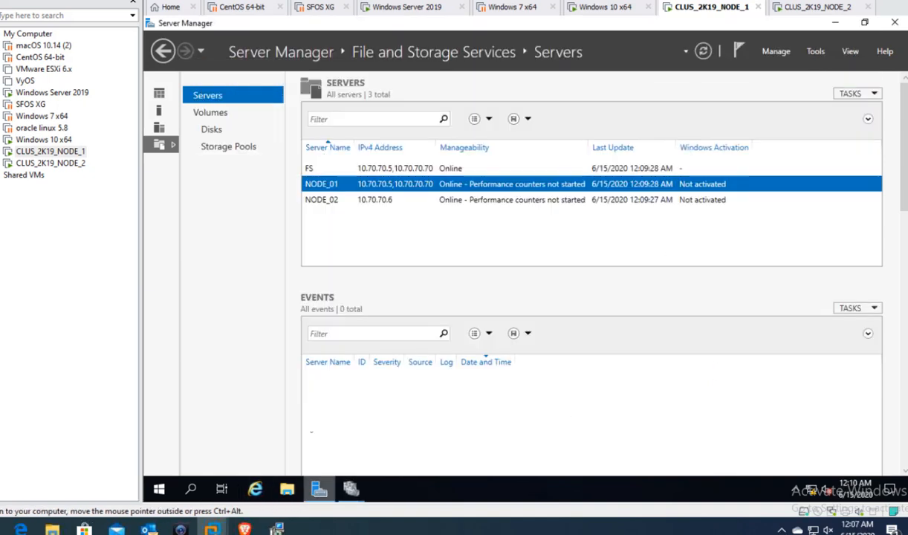
pyautogui.click(780, 52)
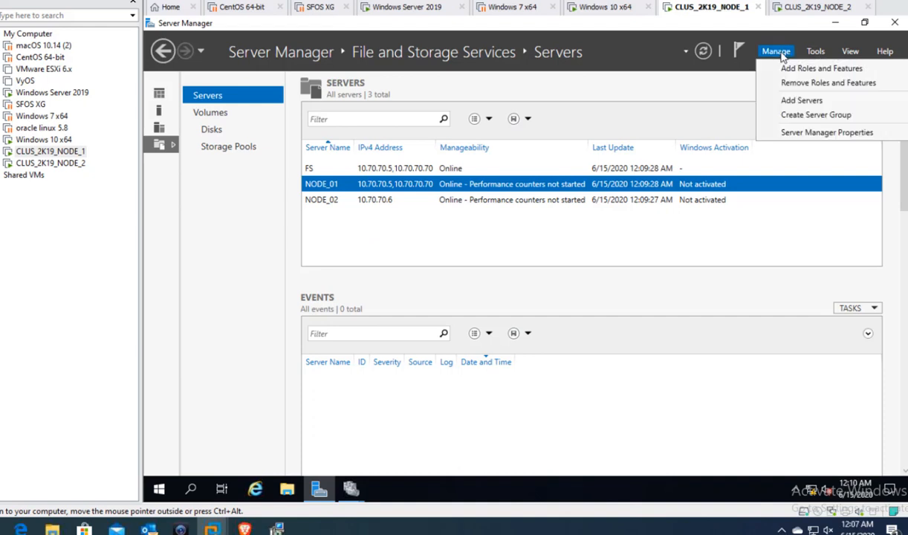
pyautogui.click(790, 69)
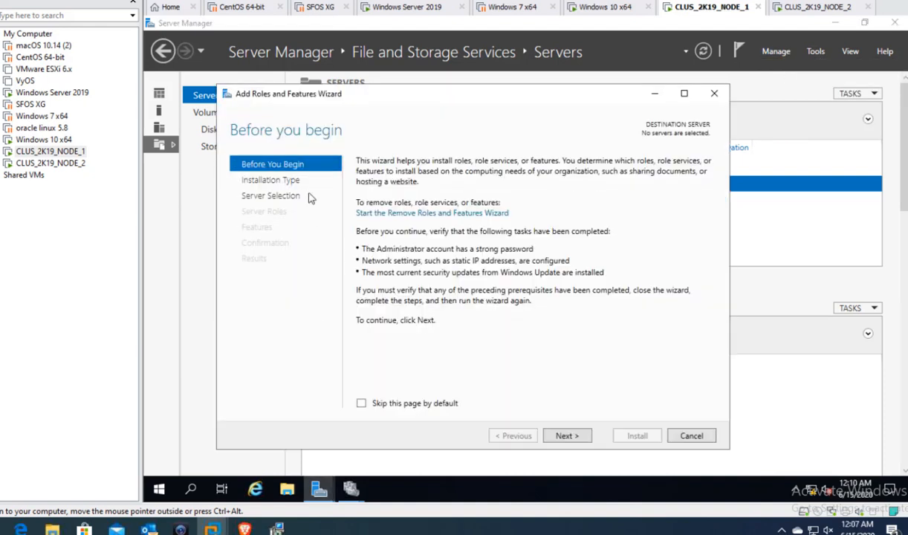
pyautogui.click(565, 437)
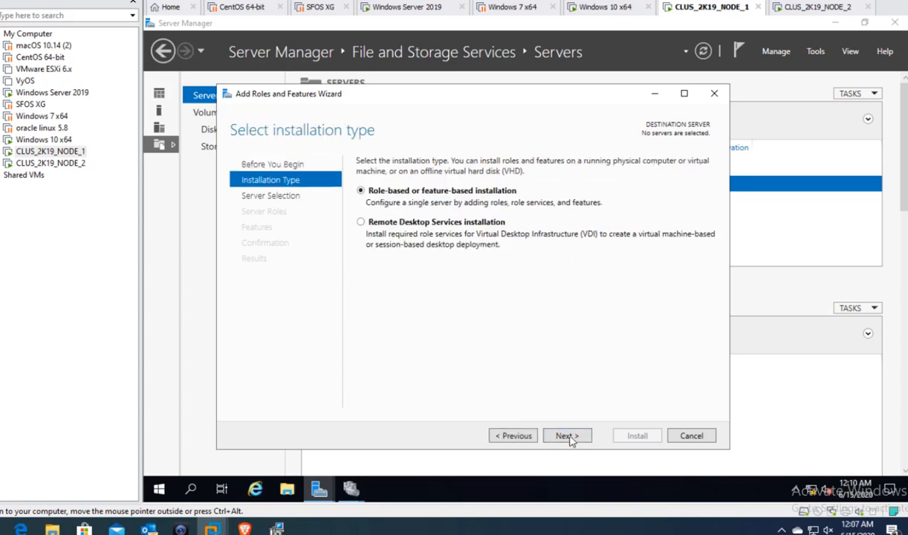
pyautogui.click(567, 437)
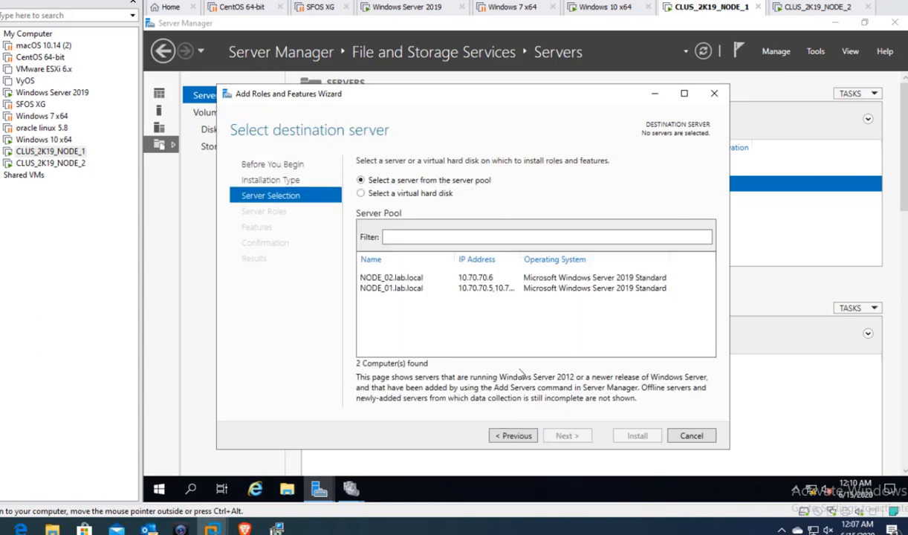
pyautogui.click(417, 279)
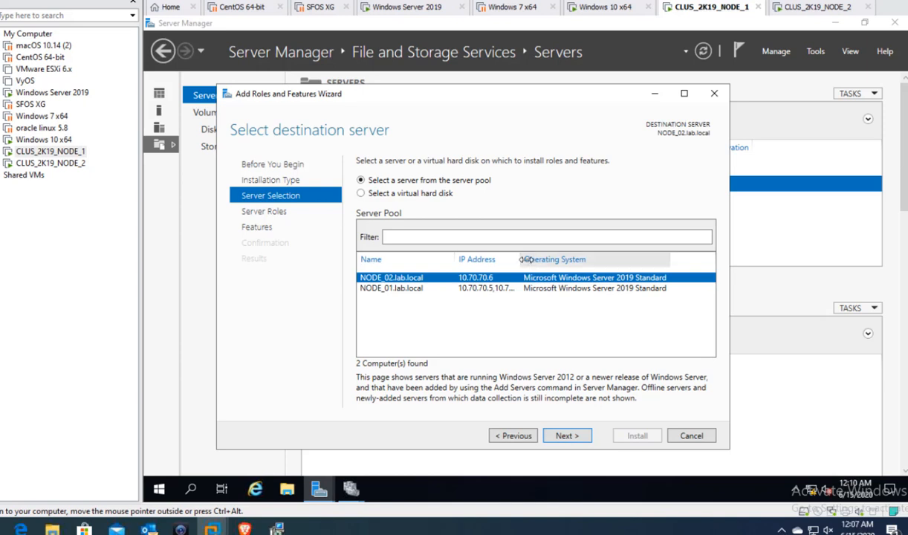
pyautogui.moveTo(525, 259); pyautogui.dragTo(633, 275)
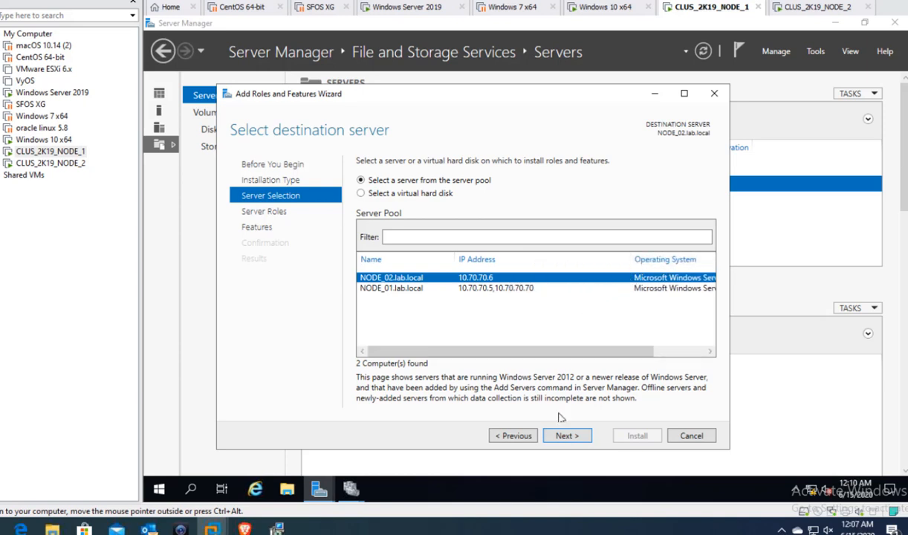
pyautogui.click(571, 436)
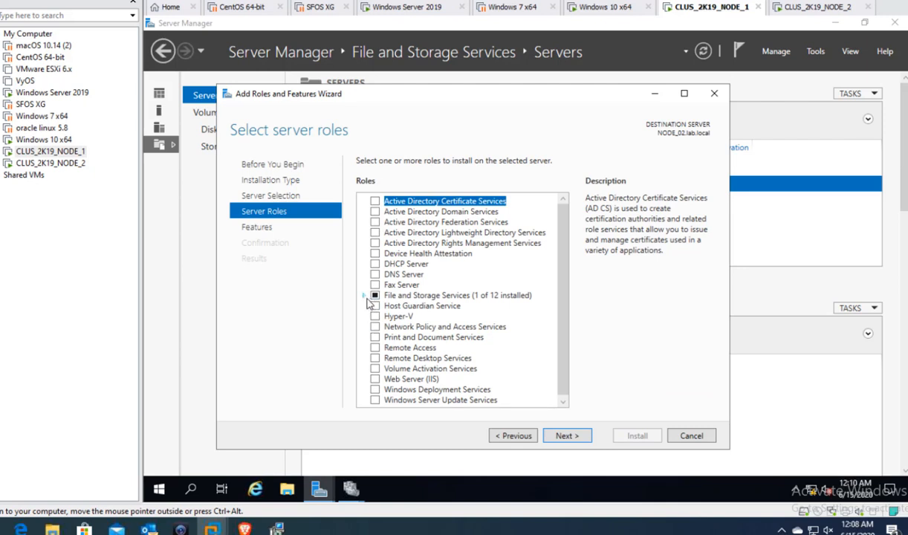
# - Select File Server and File Server Resource Manager with management tools for NODE_02, allow automatic restart, and install
pyautogui.click(363, 296)
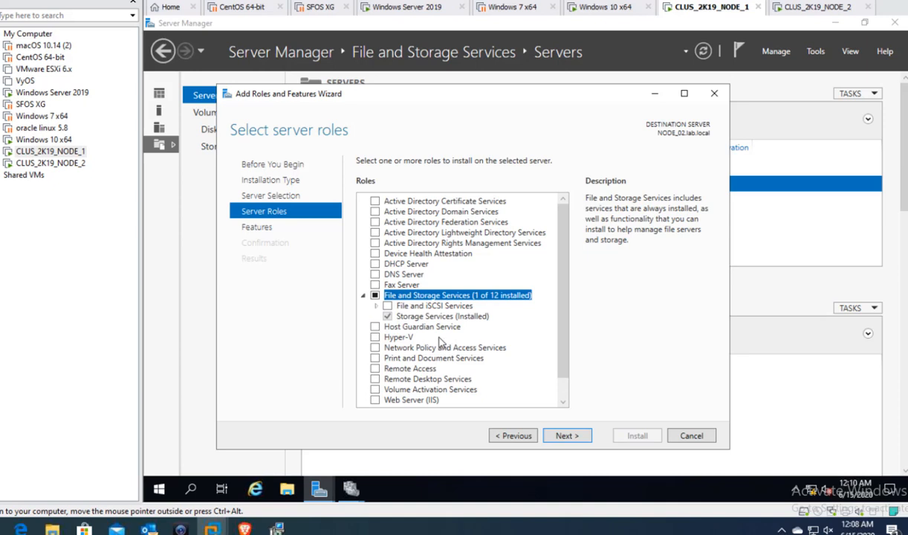
pyautogui.click(561, 436)
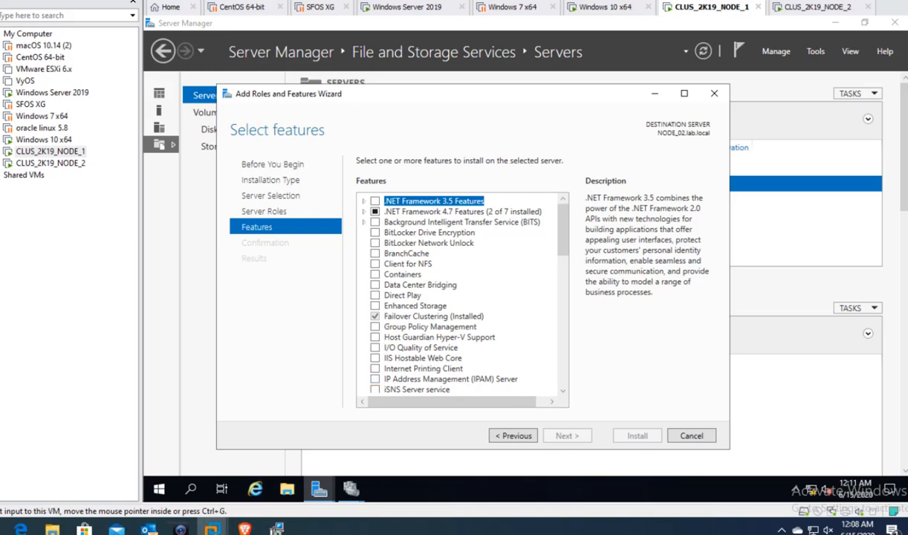
pyautogui.click(181, 531)
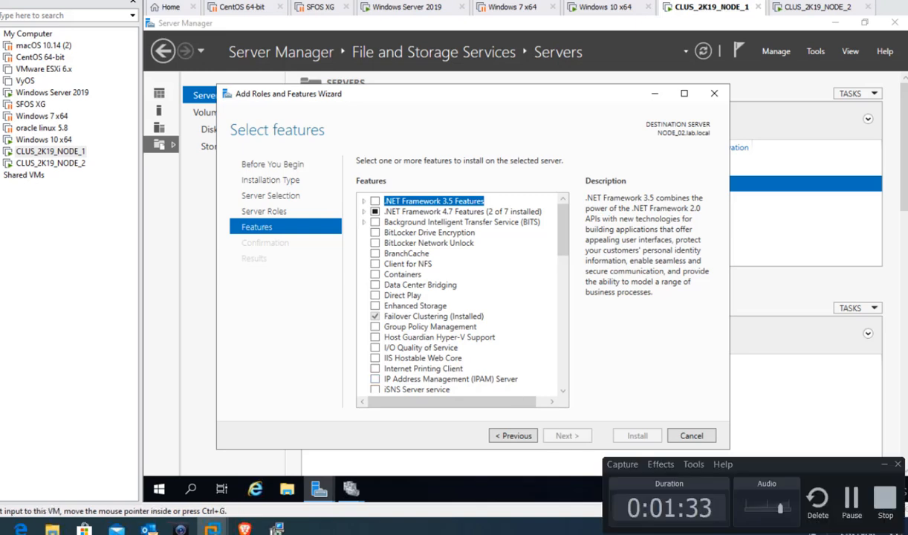
pyautogui.click(852, 503)
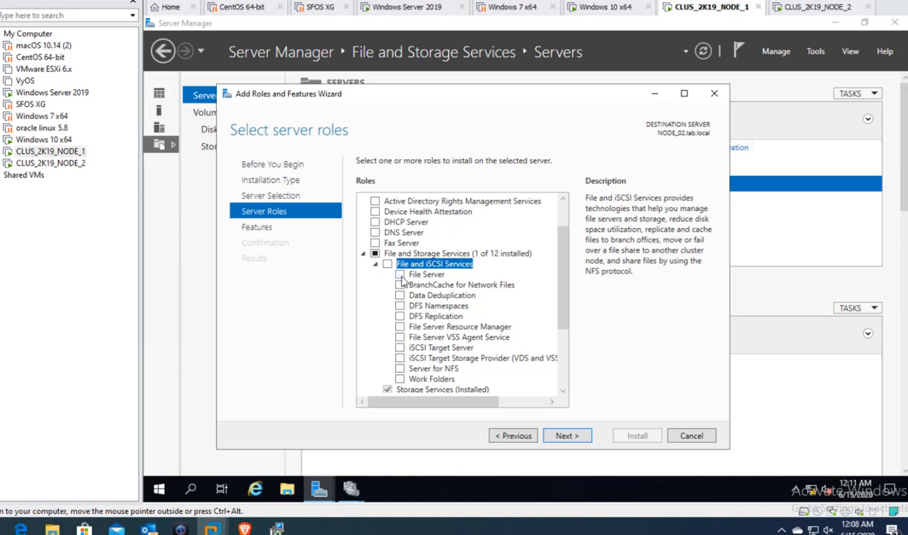
pyautogui.click(400, 275)
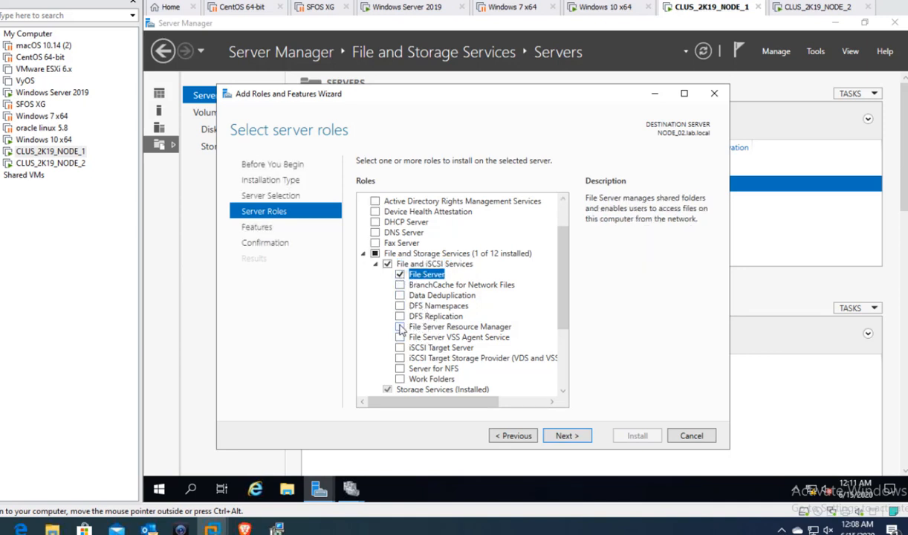
pyautogui.click(399, 327)
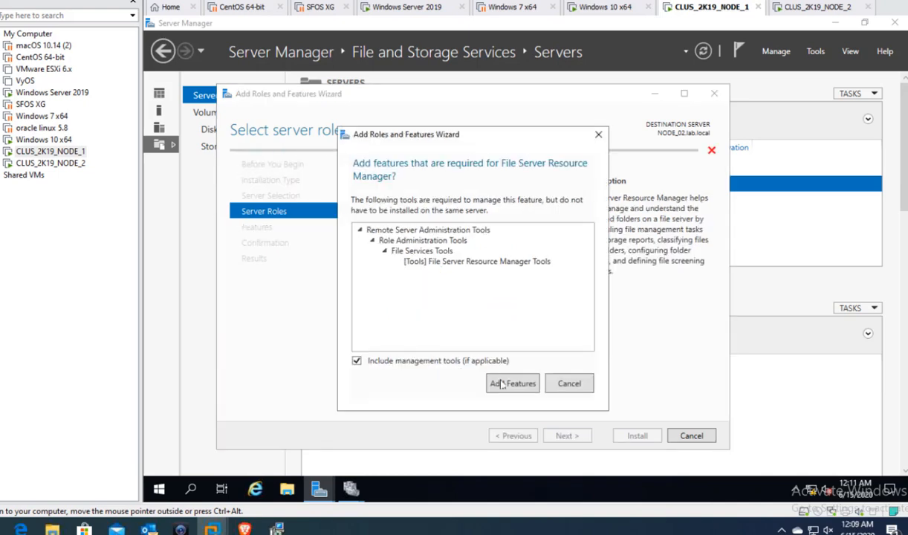
pyautogui.click(513, 392)
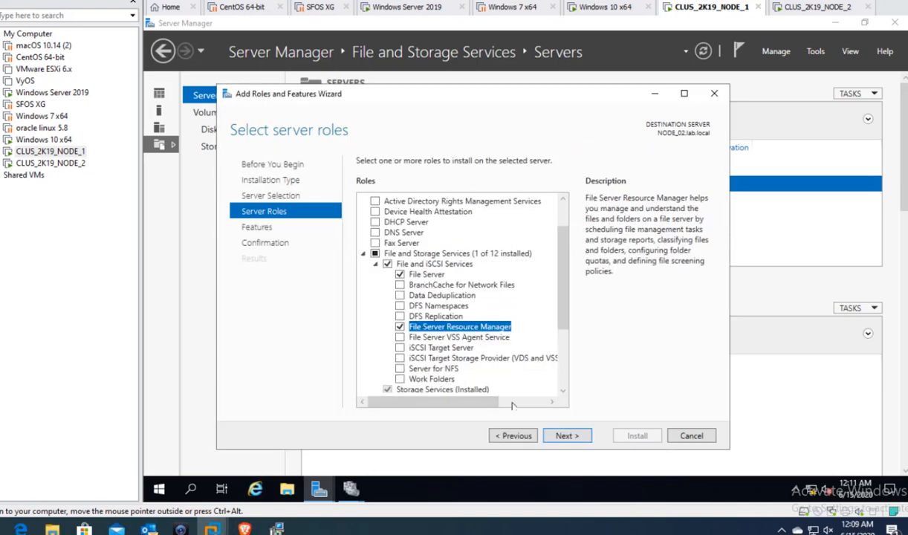
pyautogui.click(567, 437)
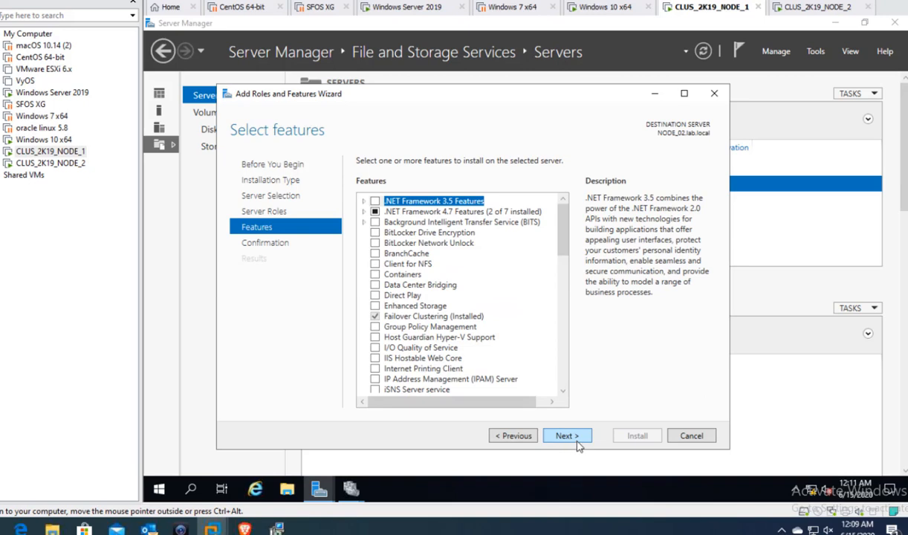
pyautogui.click(576, 439)
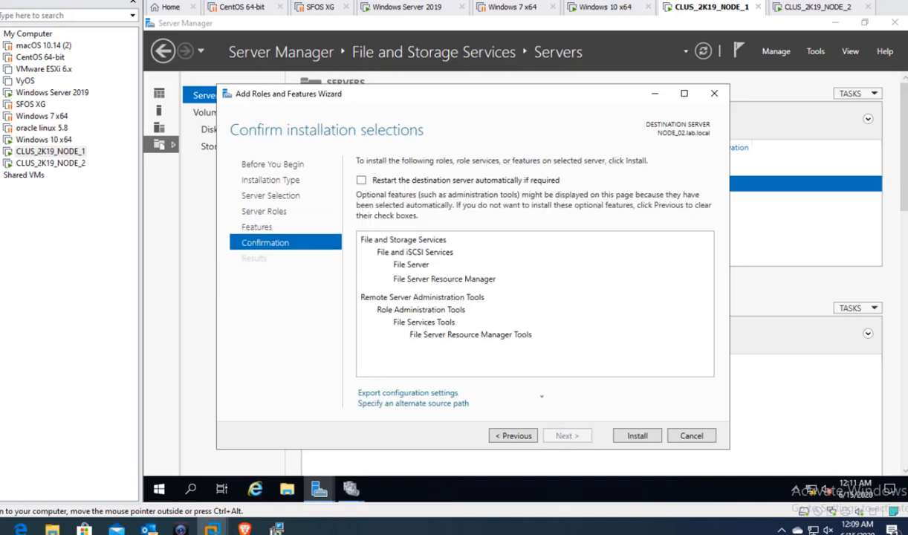
pyautogui.click(462, 182)
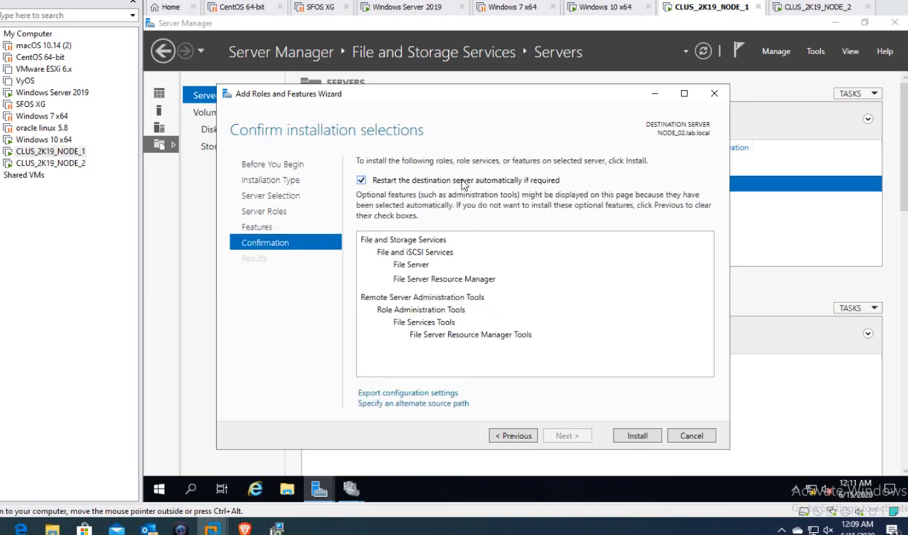
pyautogui.click(637, 438)
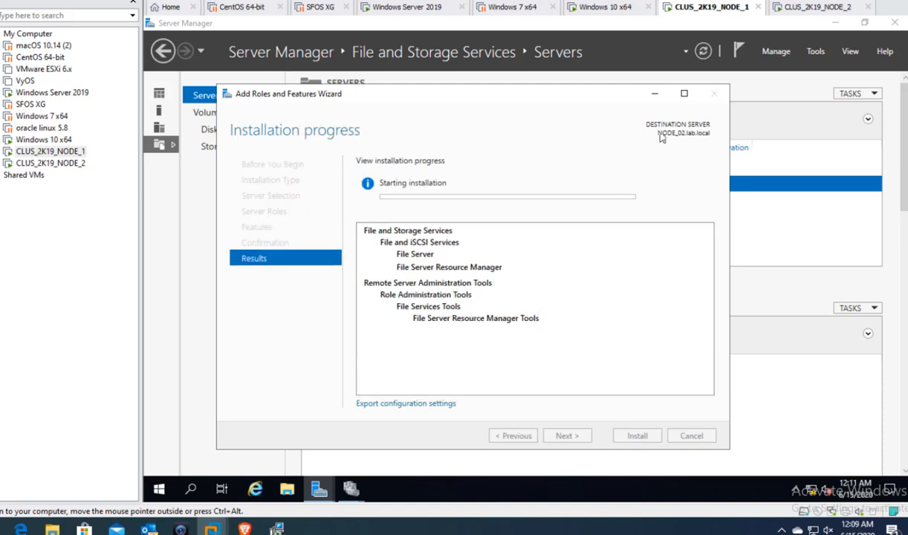
# - On NODE_2, launch Add Roles and Features in Server Manager targeting NODE_02, then return to NODE_1
pyautogui.click(806, 11)
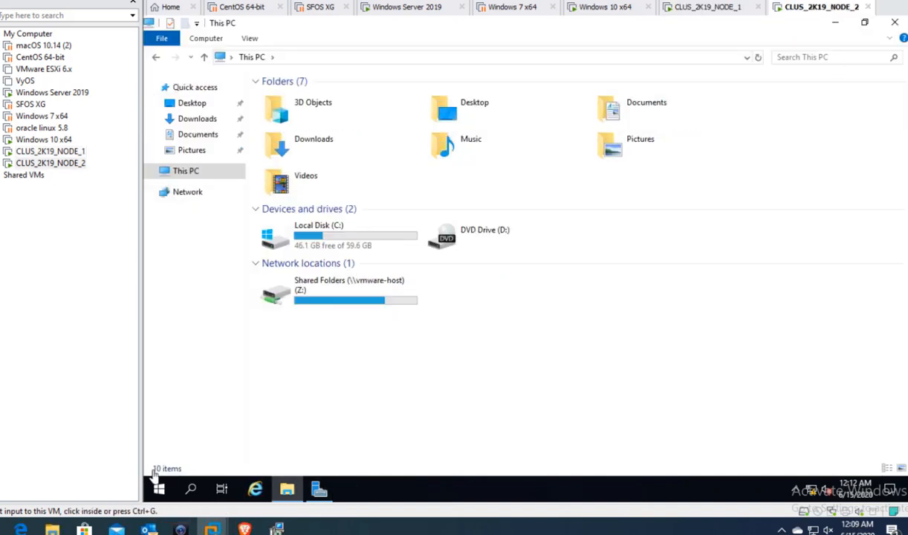
pyautogui.click(318, 489)
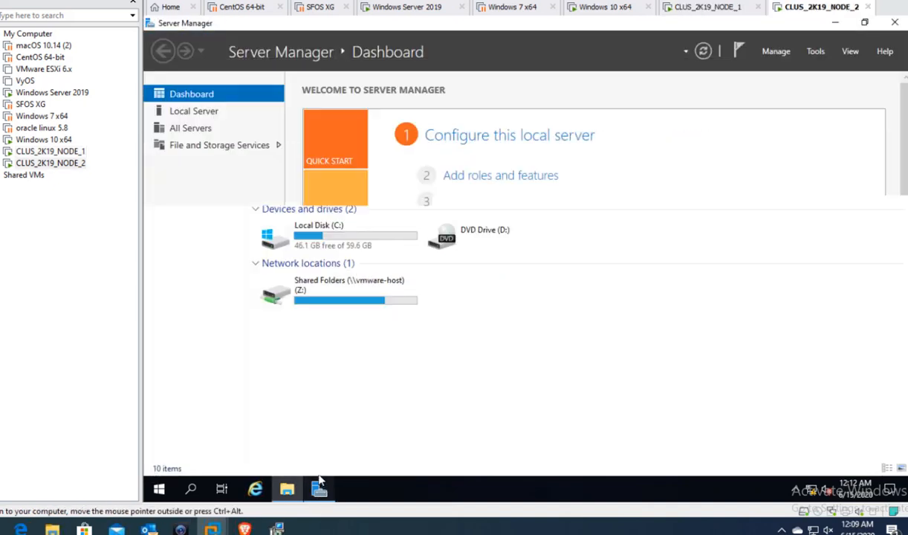
pyautogui.click(778, 51)
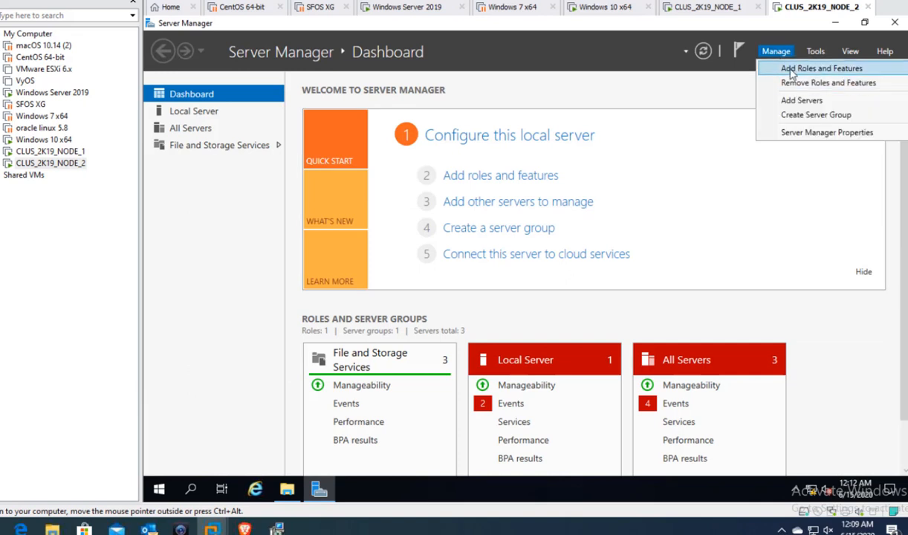
pyautogui.click(774, 67)
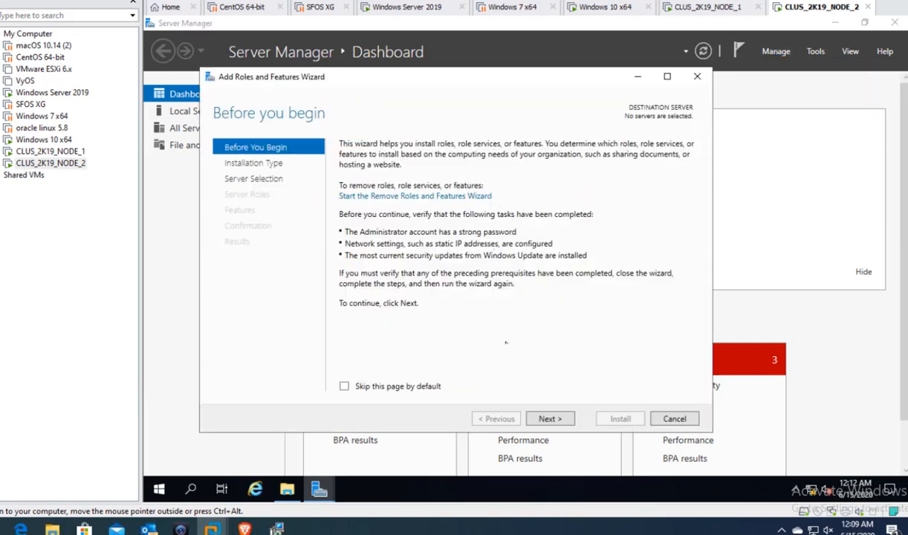
pyautogui.click(559, 425)
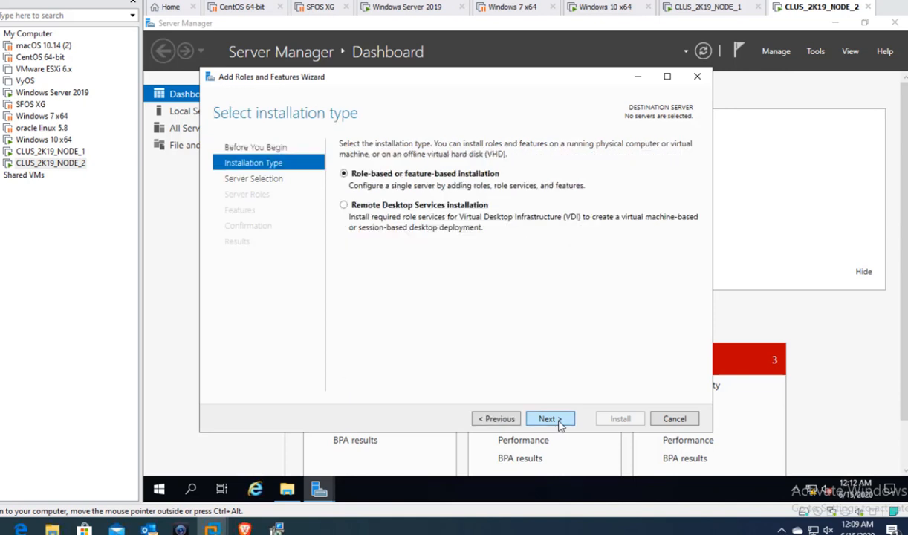
pyautogui.click(559, 424)
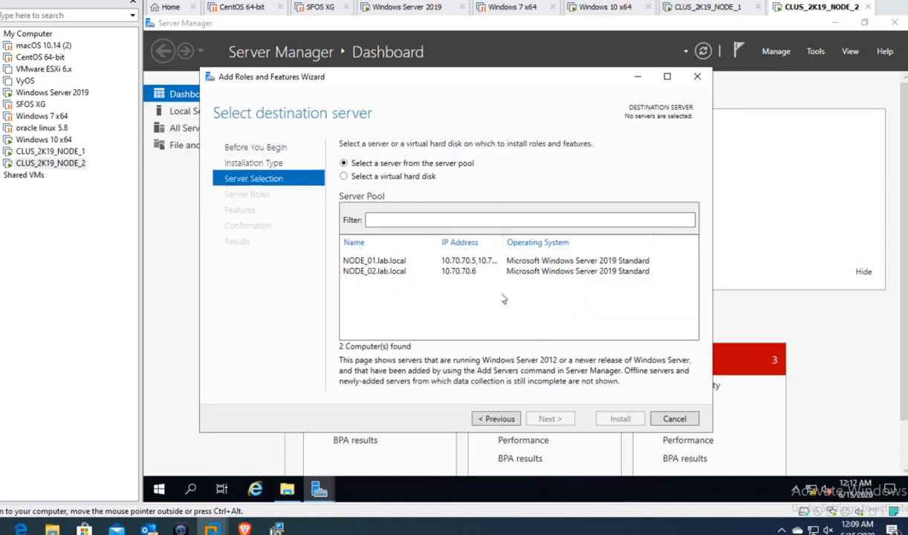
pyautogui.click(470, 277)
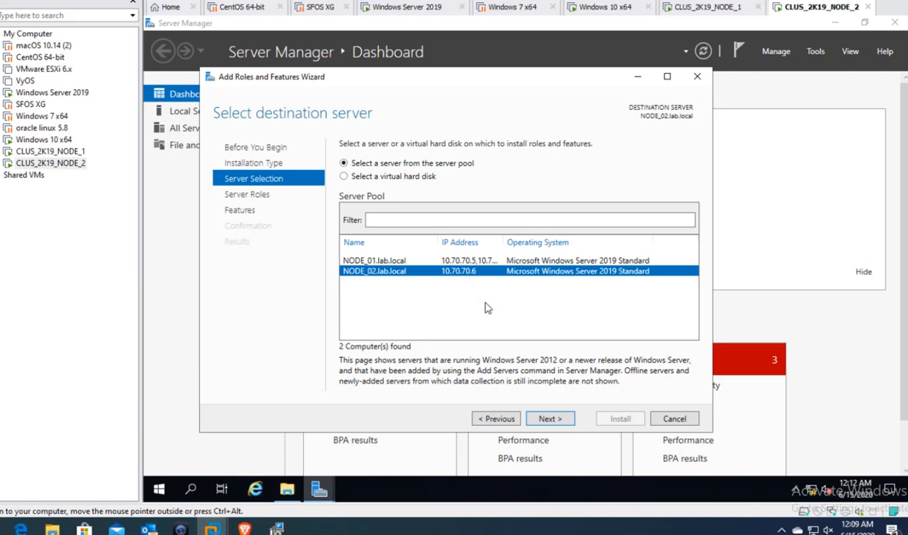
pyautogui.click(710, 6)
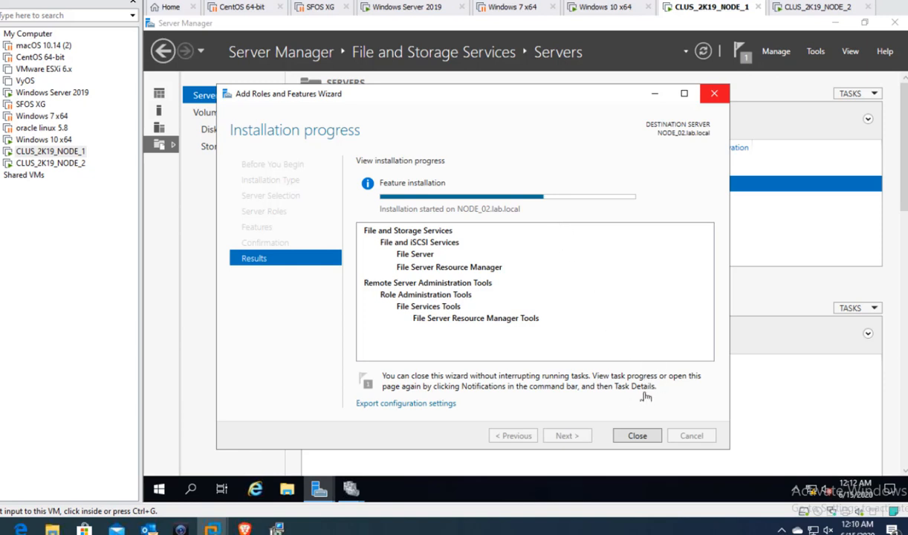
# - Close the completed NODE_02 installation wizard and bring Server Manager back to the front
pyautogui.click(639, 437)
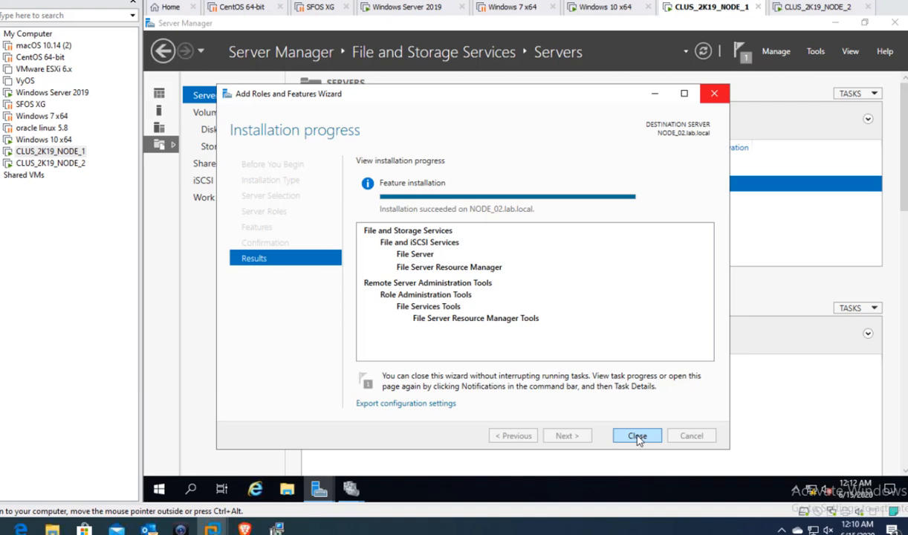
pyautogui.click(639, 439)
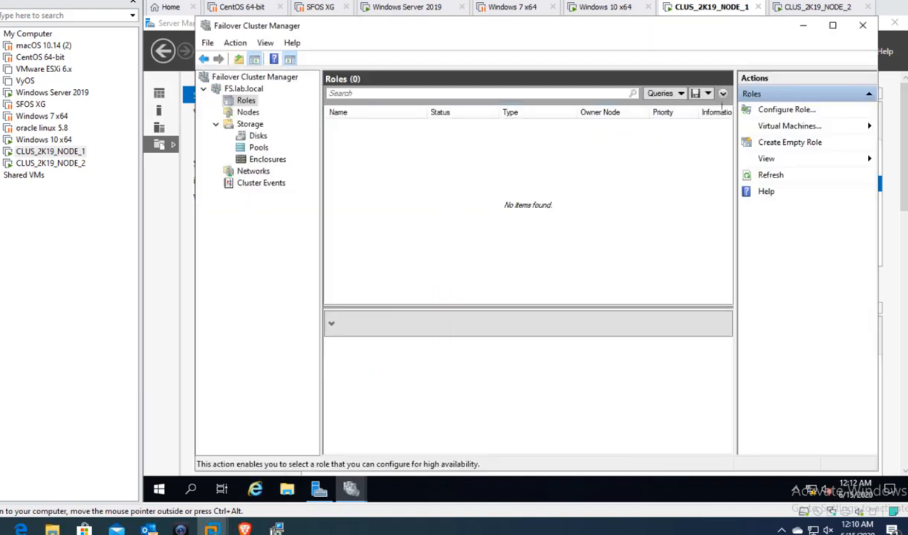
pyautogui.click(319, 489)
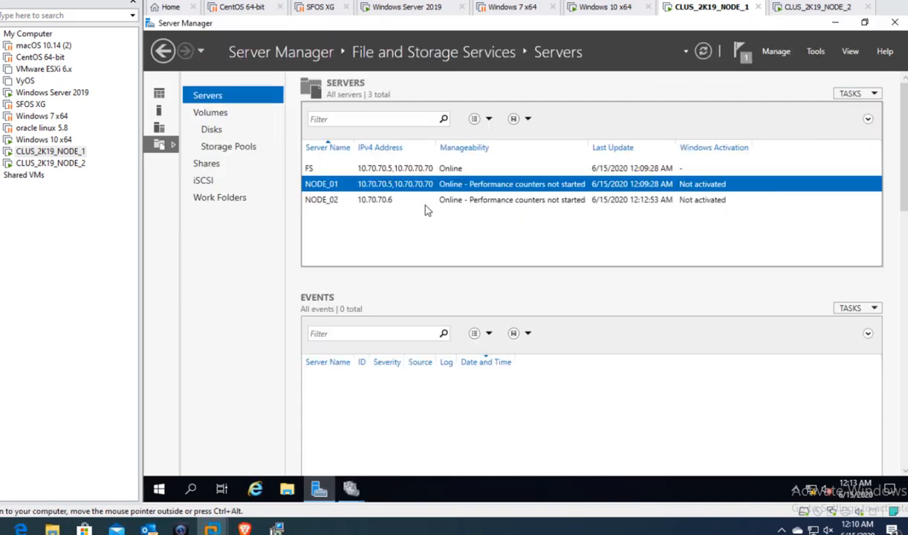
# - Start a role-based Add Roles and Features installation with NODE_01 as the destination server
pyautogui.click(778, 57)
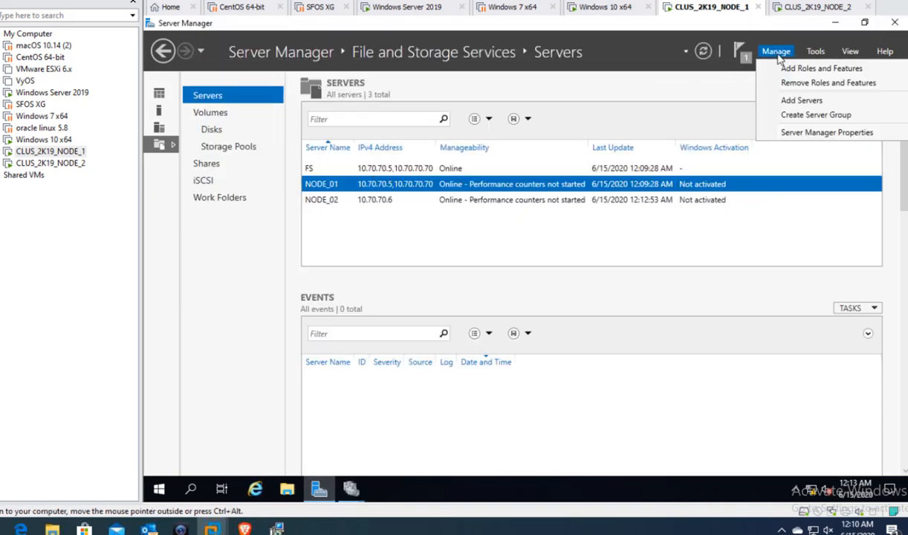
pyautogui.click(793, 69)
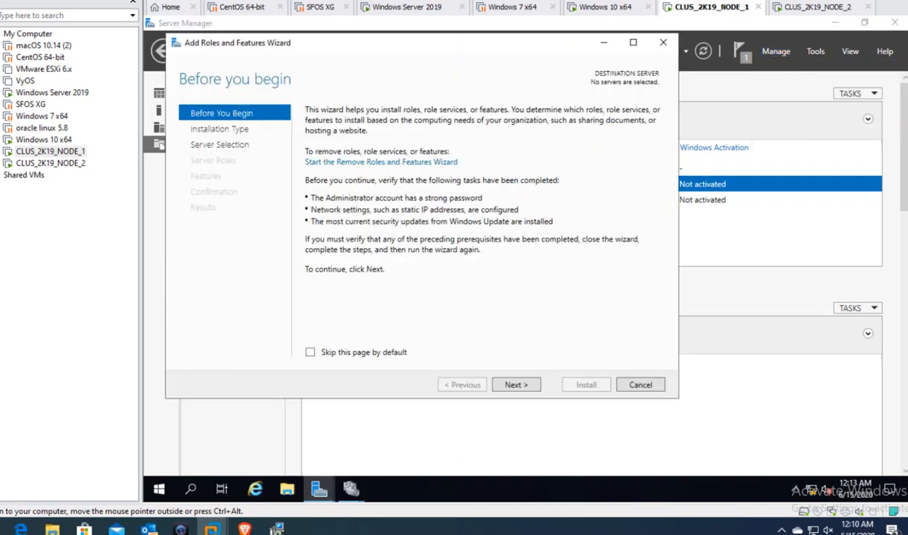
pyautogui.click(518, 383)
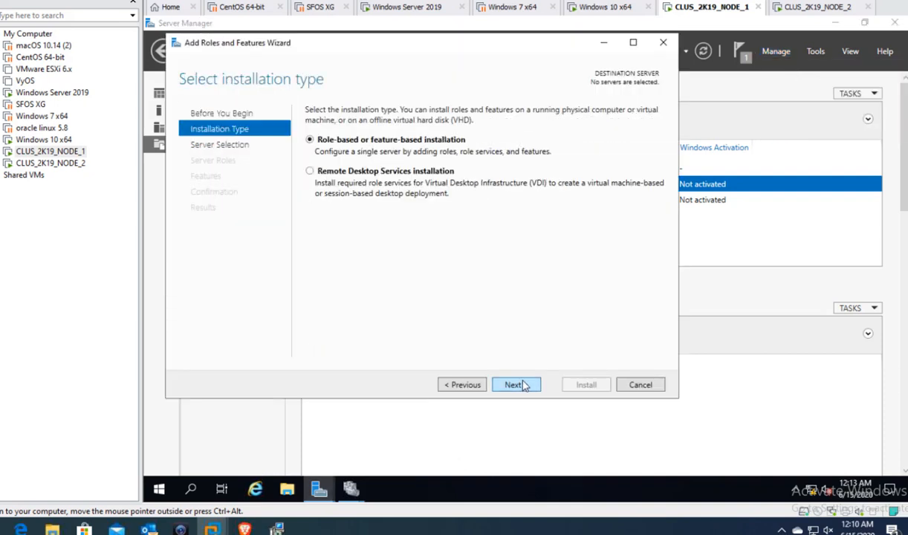
pyautogui.click(517, 384)
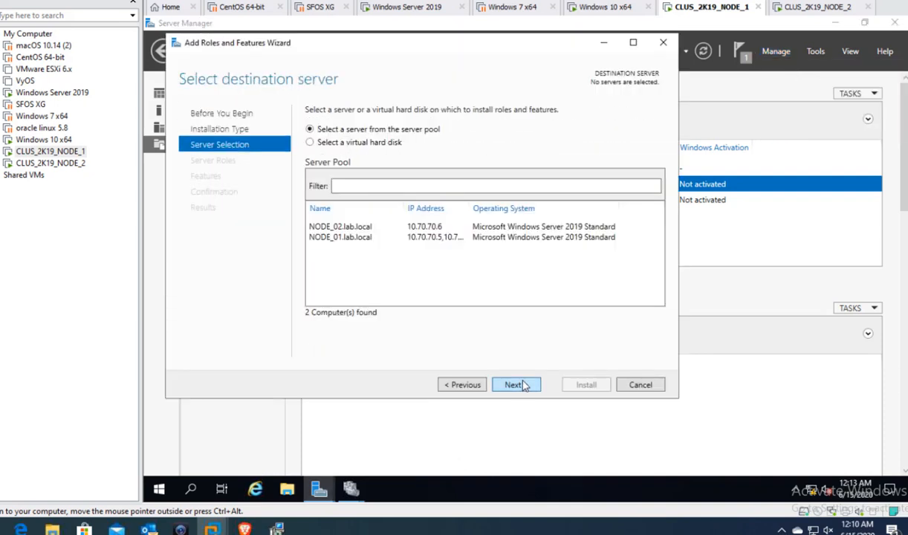
pyautogui.click(455, 239)
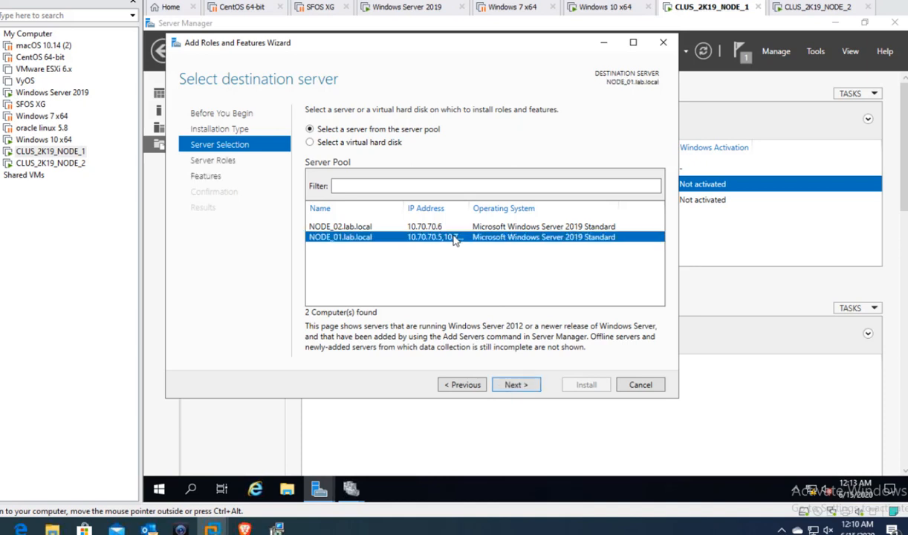
pyautogui.click(513, 386)
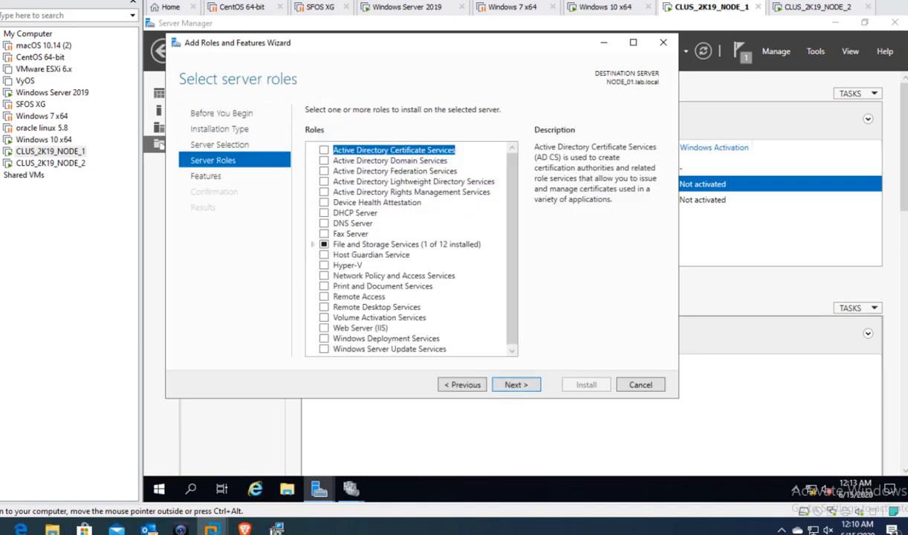
# - Select File Server and File Server Resource Manager with their management tools and install them
pyautogui.click(313, 245)
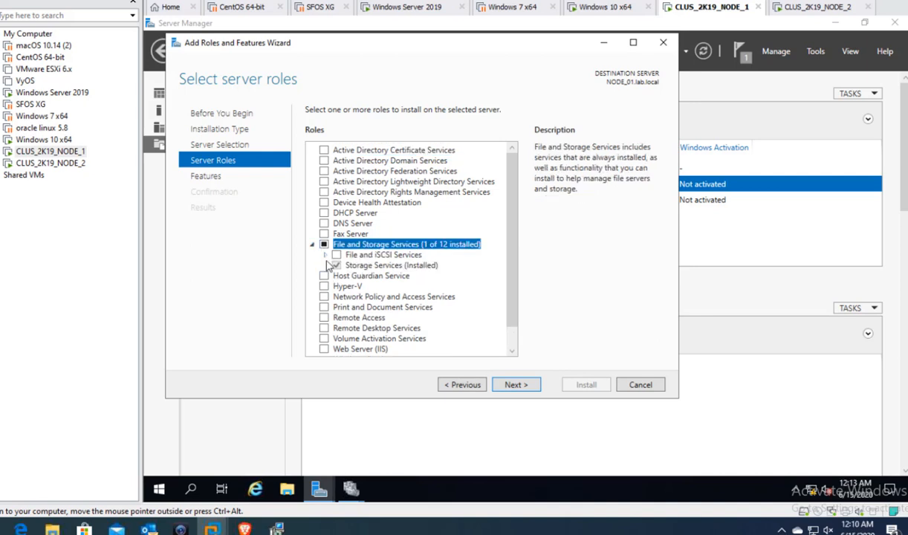
pyautogui.click(326, 255)
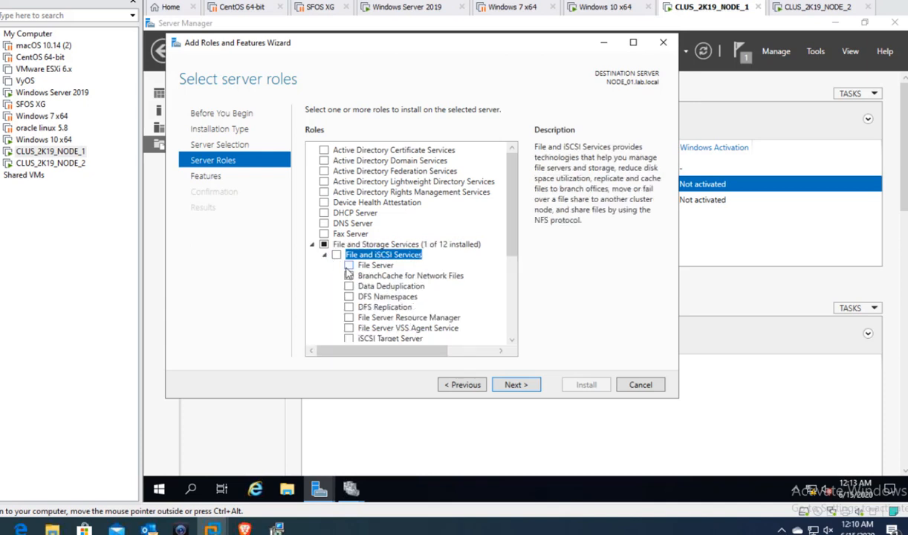
pyautogui.click(348, 265)
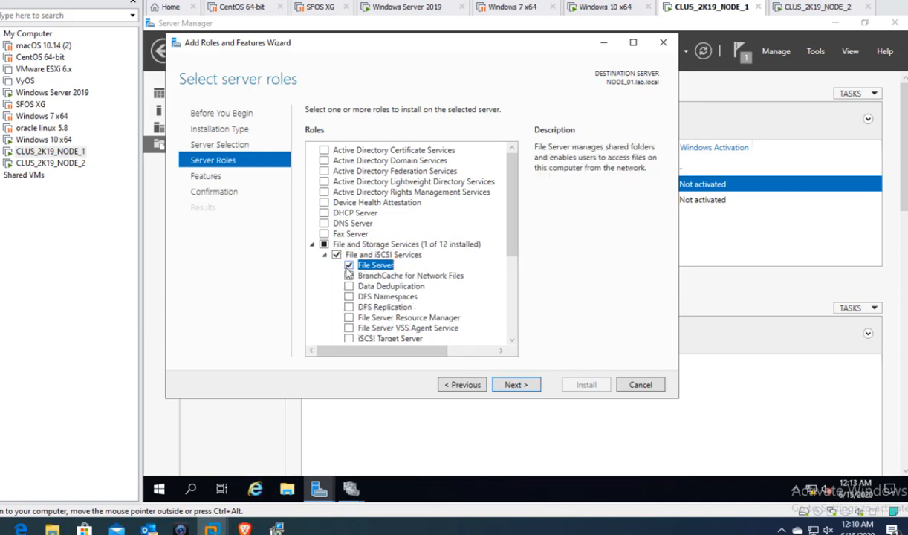
pyautogui.click(349, 318)
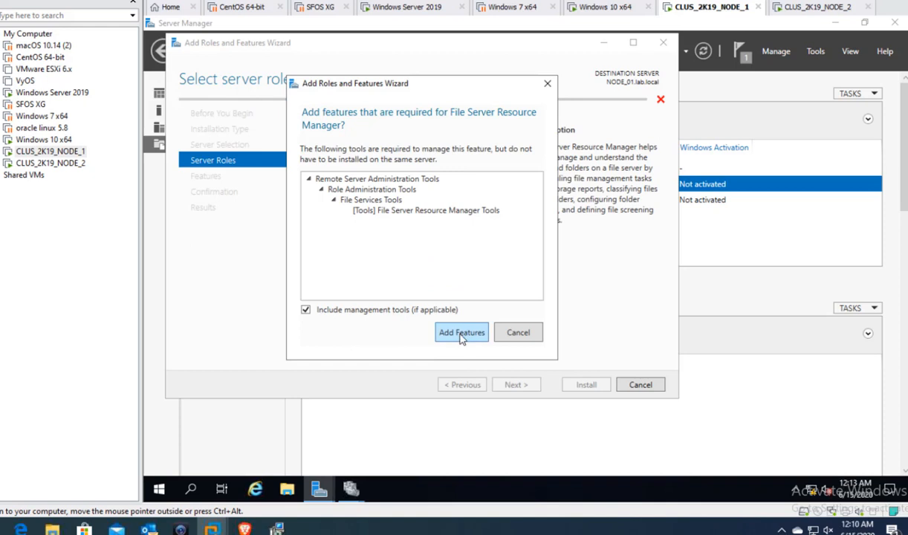
pyautogui.click(461, 335)
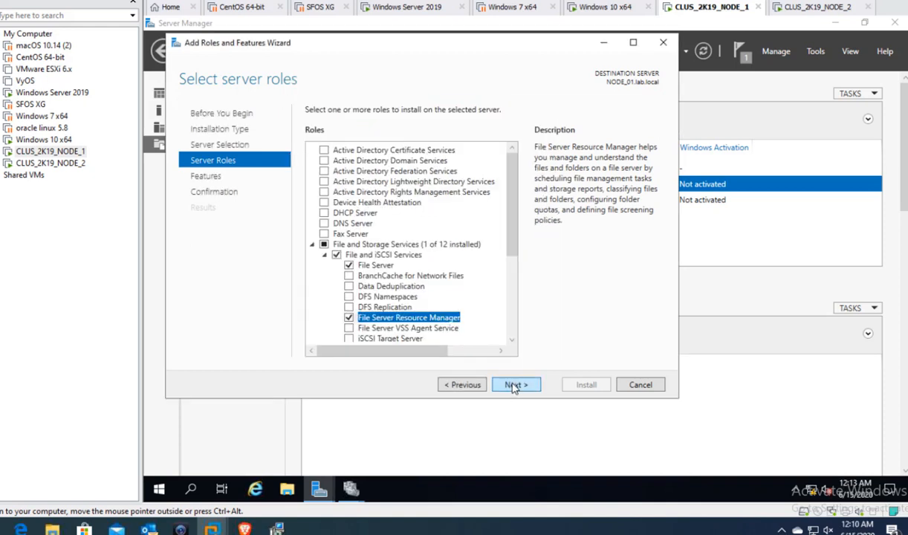
pyautogui.click(514, 384)
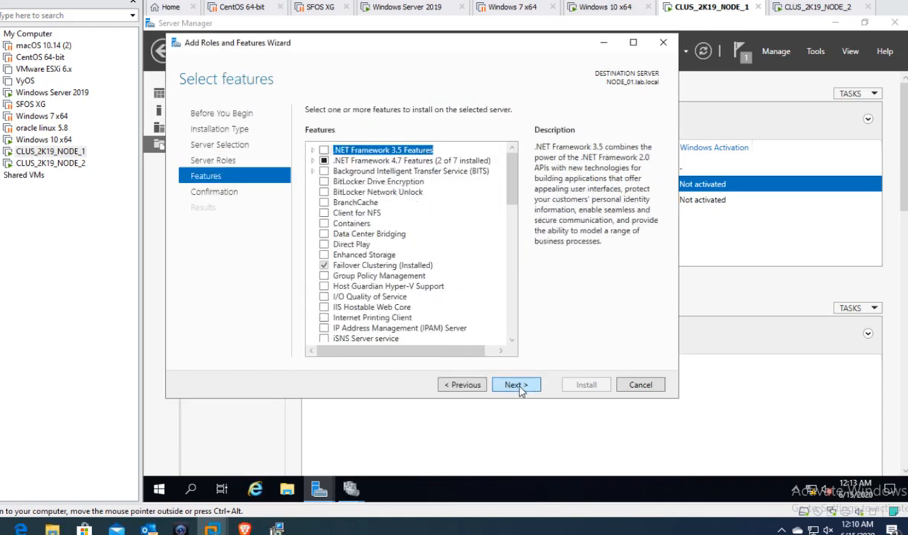
pyautogui.click(519, 385)
pyautogui.click(583, 384)
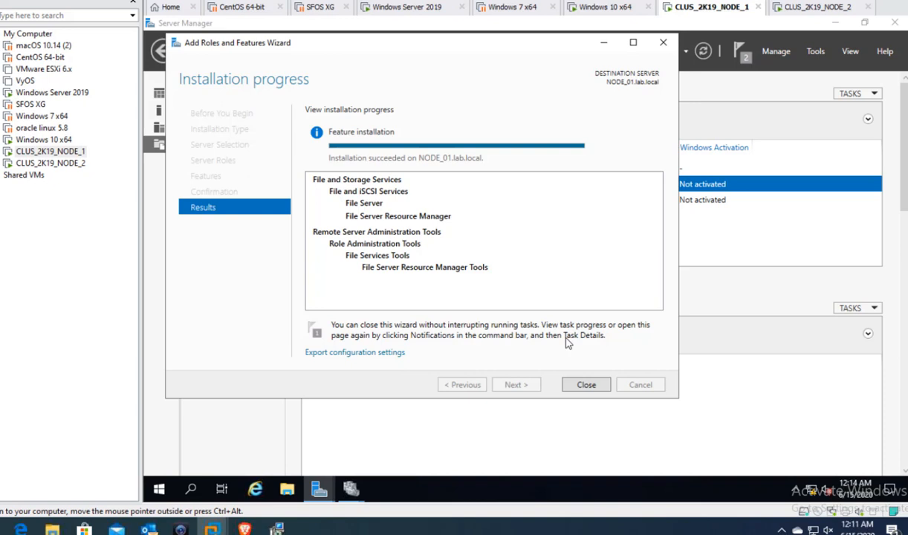
# - Close the installer and configure a new clustered File Server role for general use
pyautogui.click(588, 387)
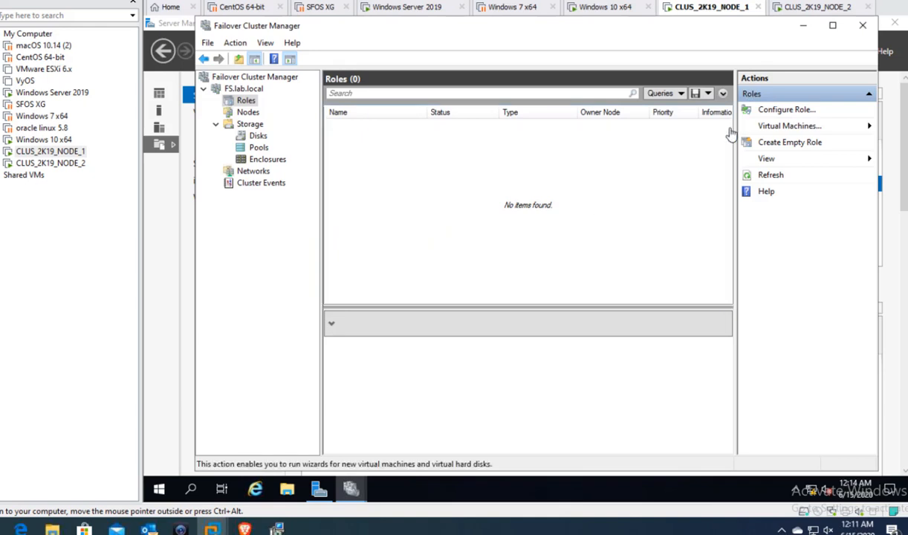
pyautogui.click(786, 111)
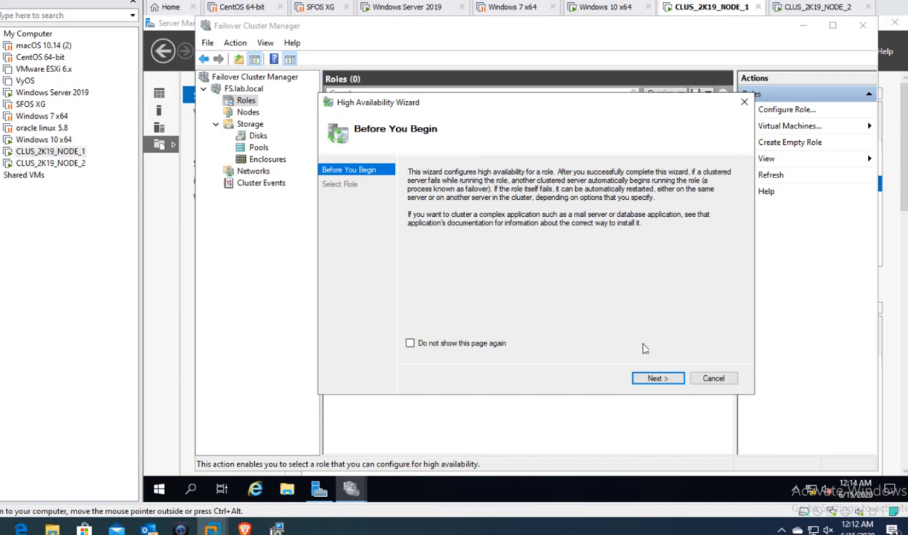
pyautogui.click(654, 378)
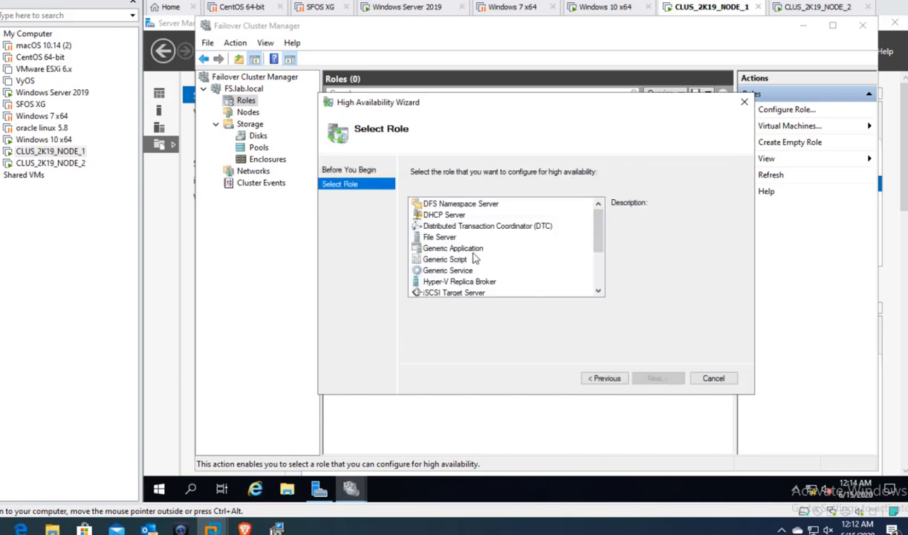
pyautogui.click(438, 237)
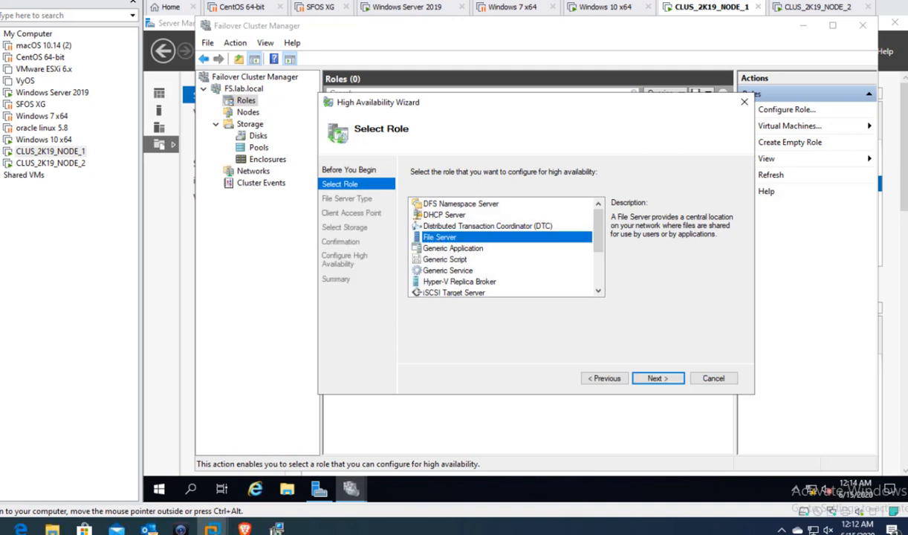
pyautogui.click(656, 385)
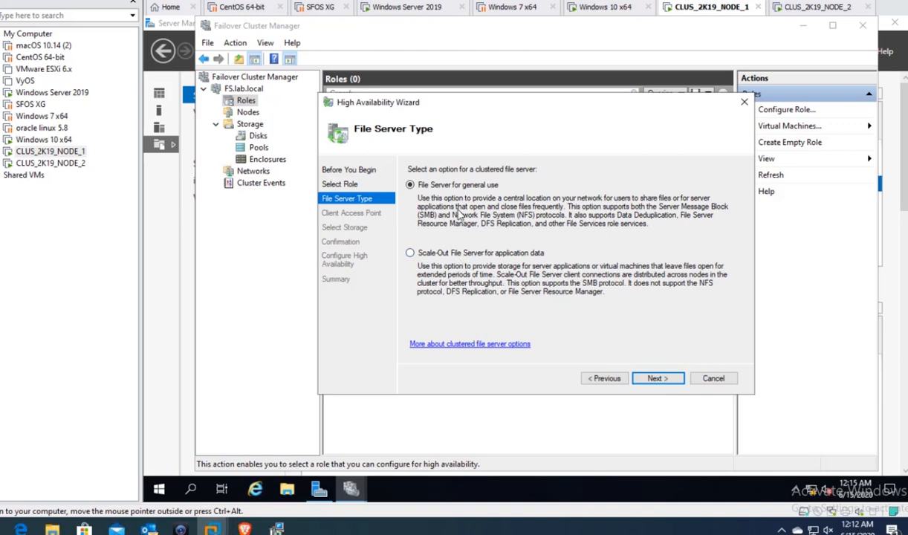
pyautogui.click(654, 378)
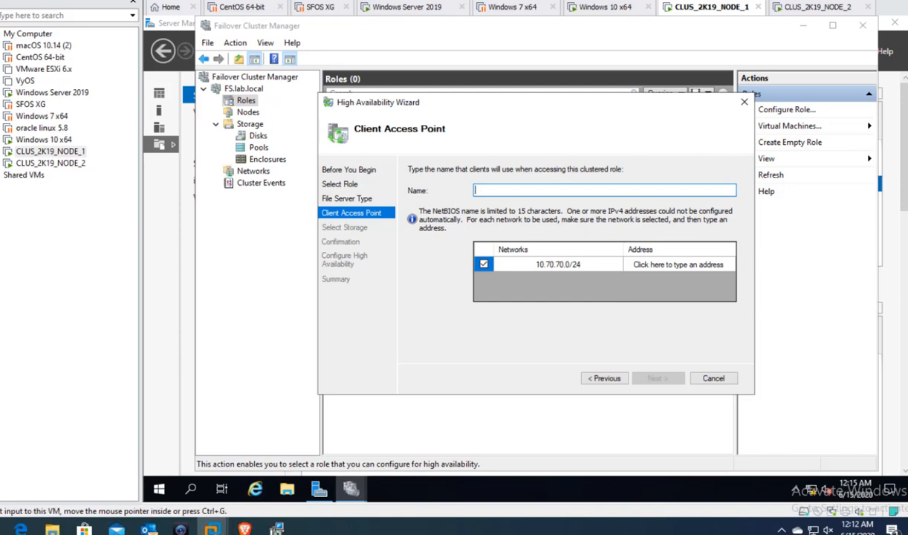
# - Name the client access point FileServer with IP address 10.70.70.71 and continue
pyautogui.click(181, 529)
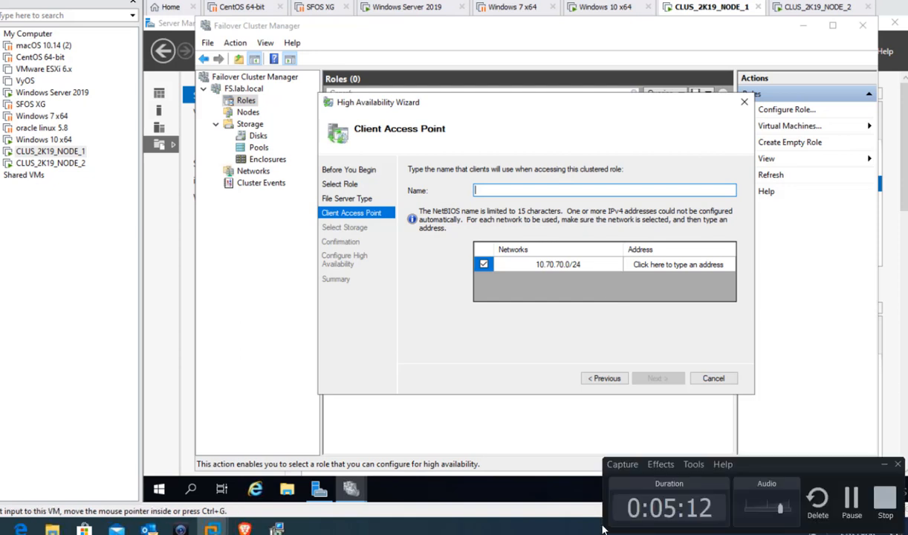
pyautogui.click(850, 508)
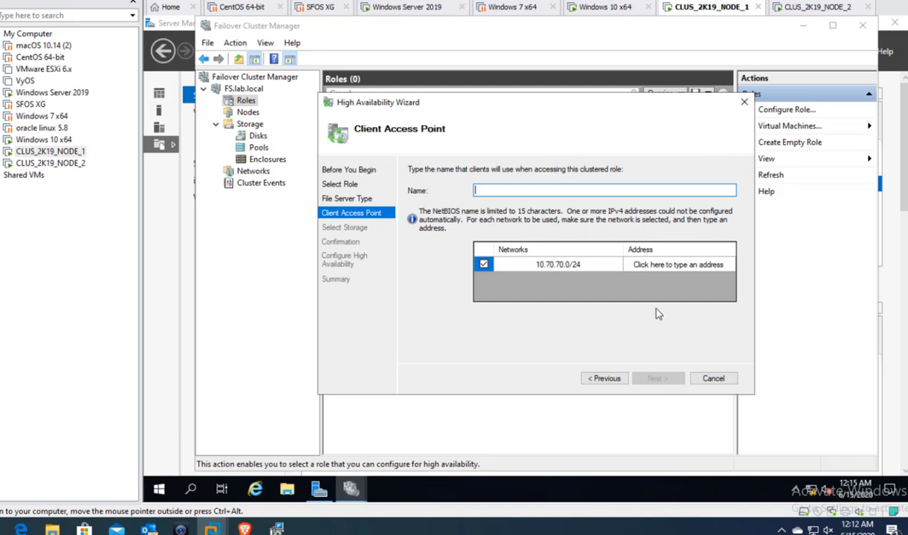
pyautogui.write('FileServer')
pyautogui.click(675, 263)
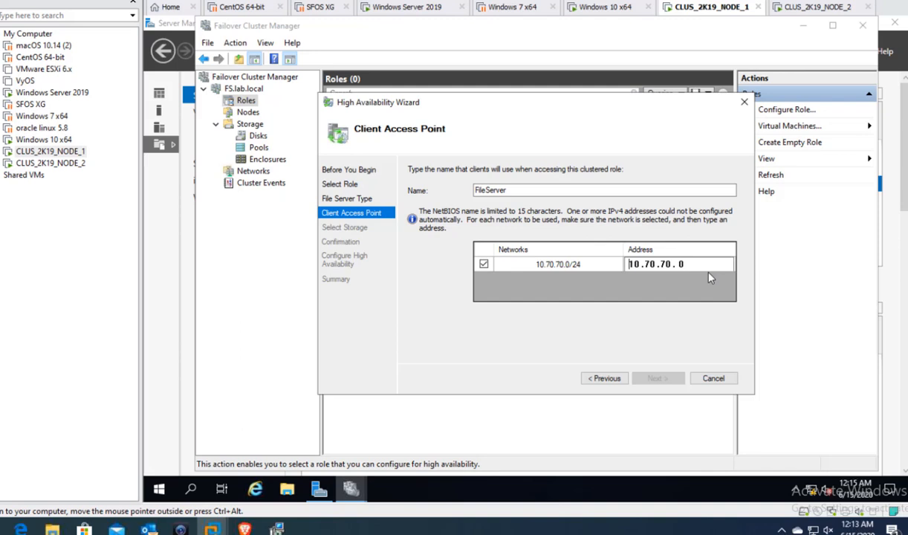
pyautogui.click(699, 264)
pyautogui.press('BackSpace')
pyautogui.write('71')
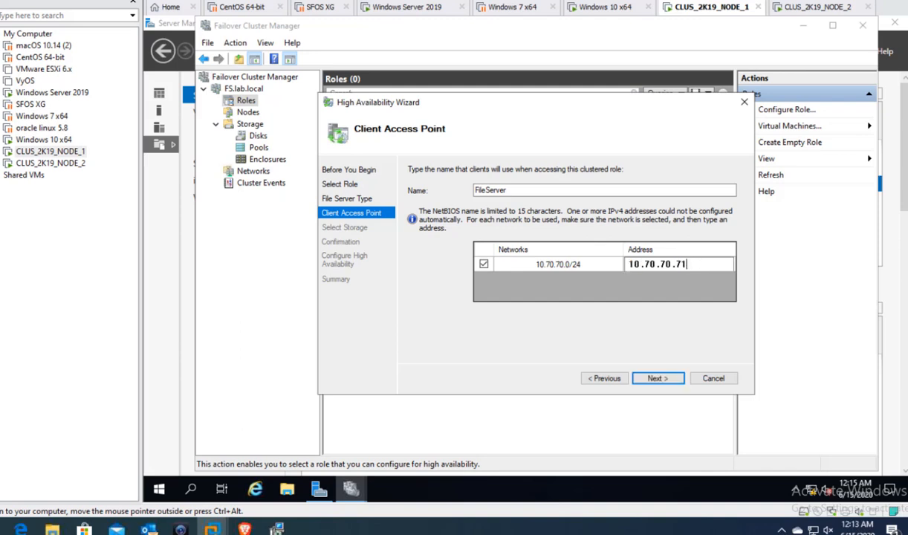
pyautogui.click(658, 379)
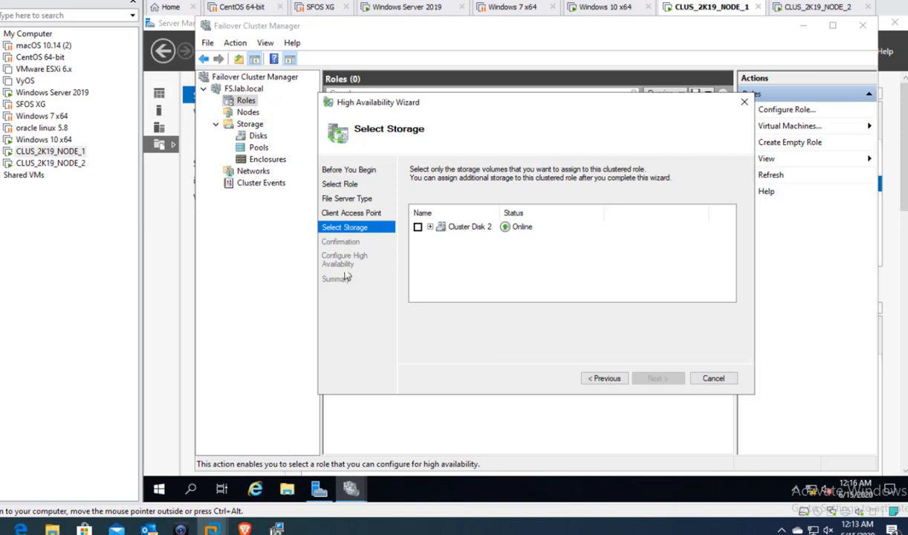
# - Assign Cluster Disk 2 to the FileServer role, complete the wizard, then switch to the Windows Server 2019 VM
pyautogui.click(418, 227)
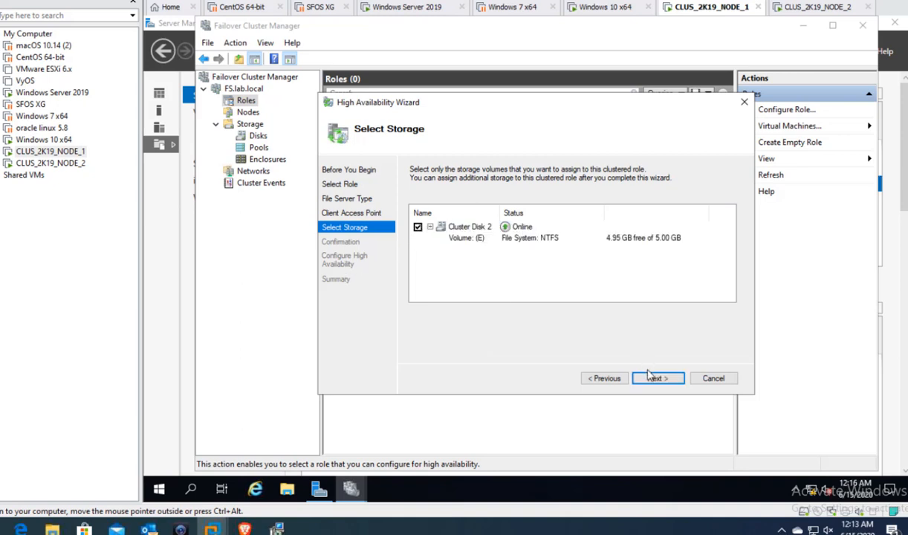
pyautogui.click(652, 378)
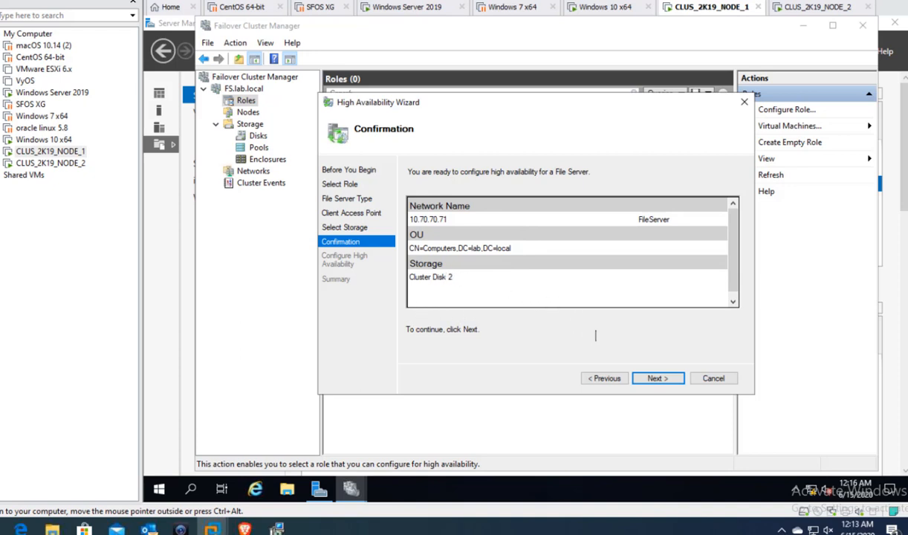
pyautogui.click(656, 378)
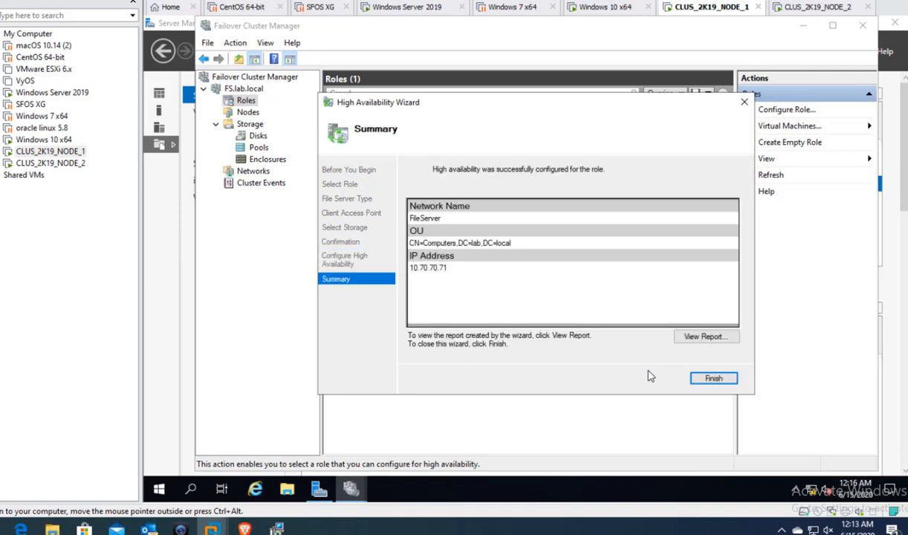
pyautogui.click(709, 377)
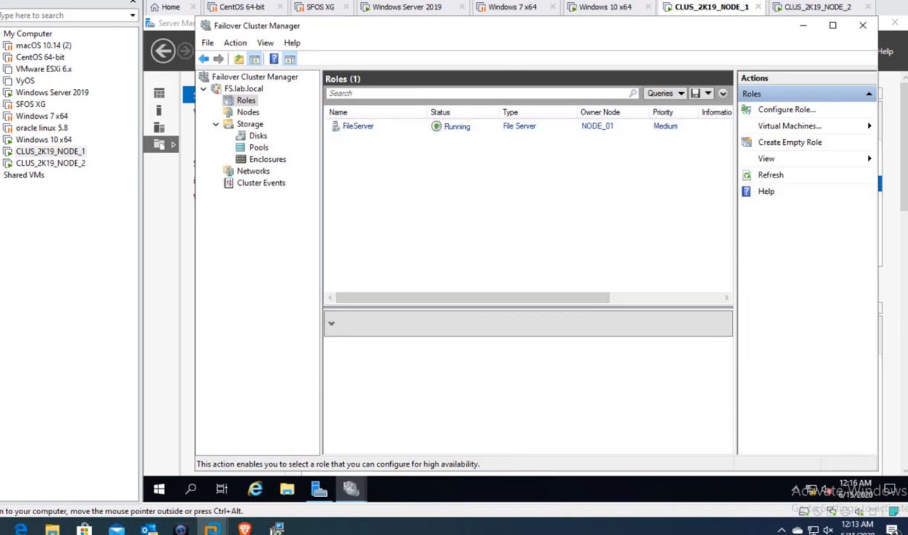
pyautogui.click(399, 7)
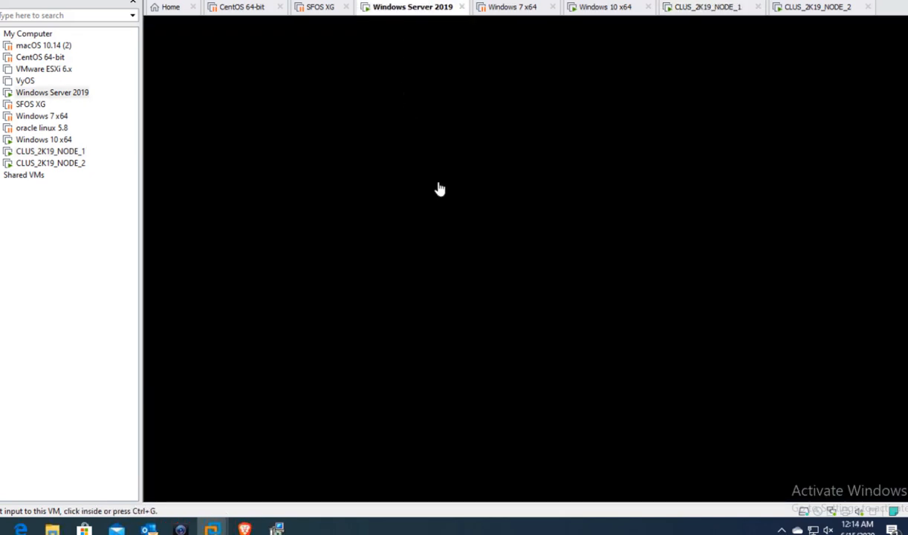
# - Send Ctrl+Alt+Del to the Windows Server 2019 VM and sign in with the administrator password
pyautogui.rightClick(412, 9)
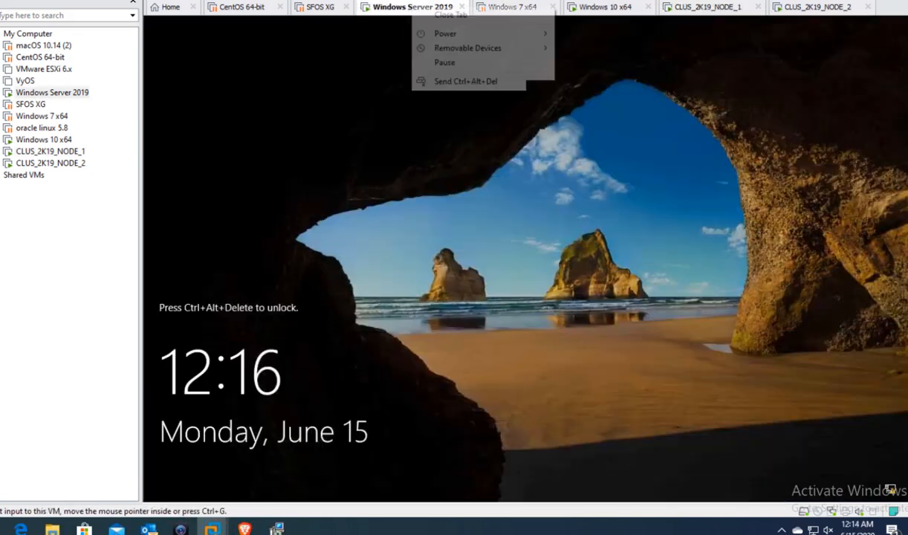
pyautogui.click(473, 81)
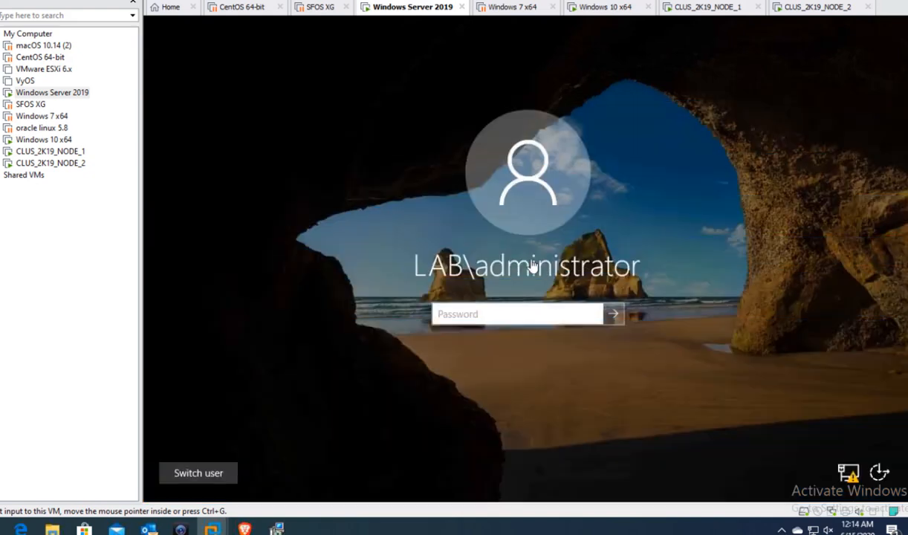
pyautogui.click(520, 306)
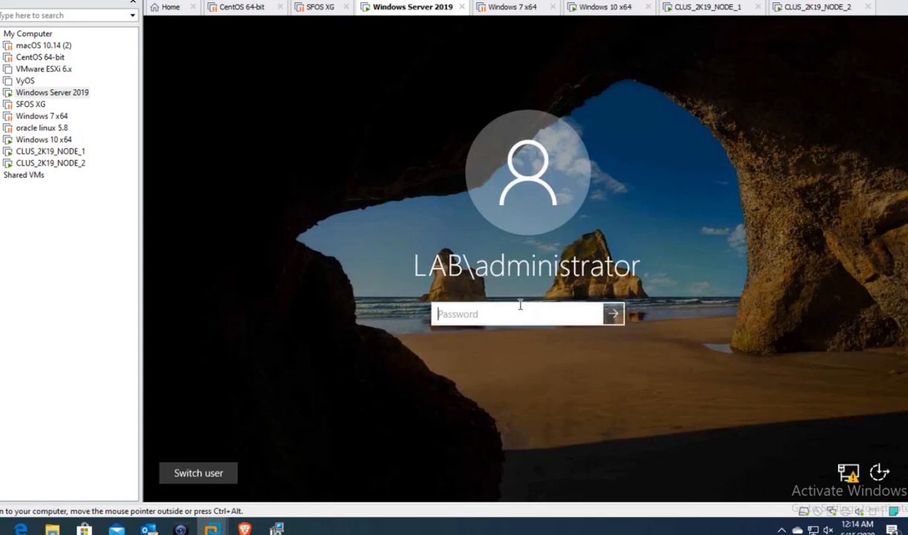
pyautogui.write('••••••••')
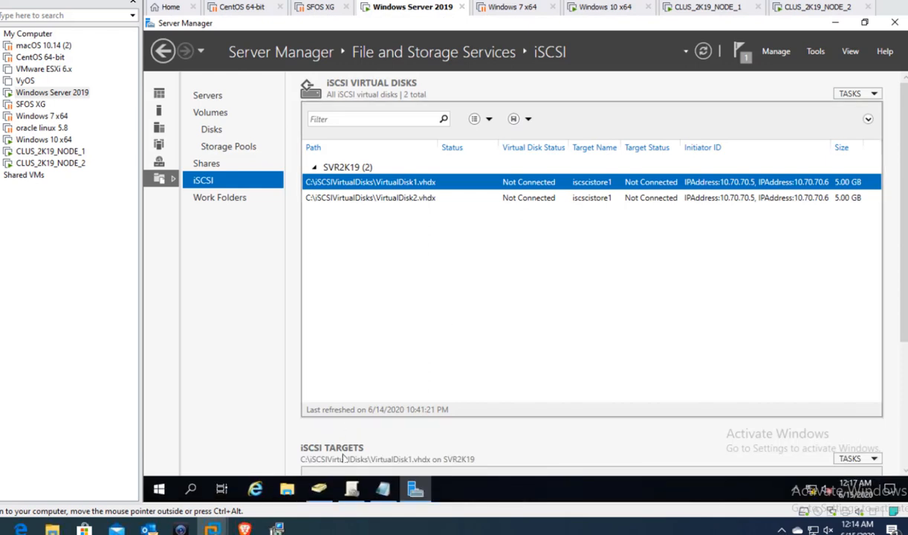
# - Refresh the Computers container in Active Directory Users and Computers, select FileServer, and minimize the window
pyautogui.click(318, 487)
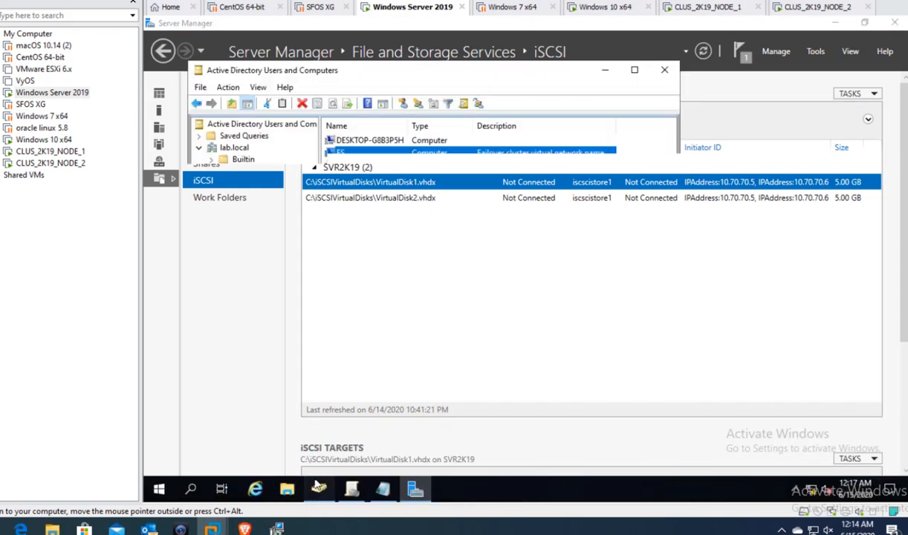
pyautogui.click(408, 235)
pyautogui.rightClick(406, 233)
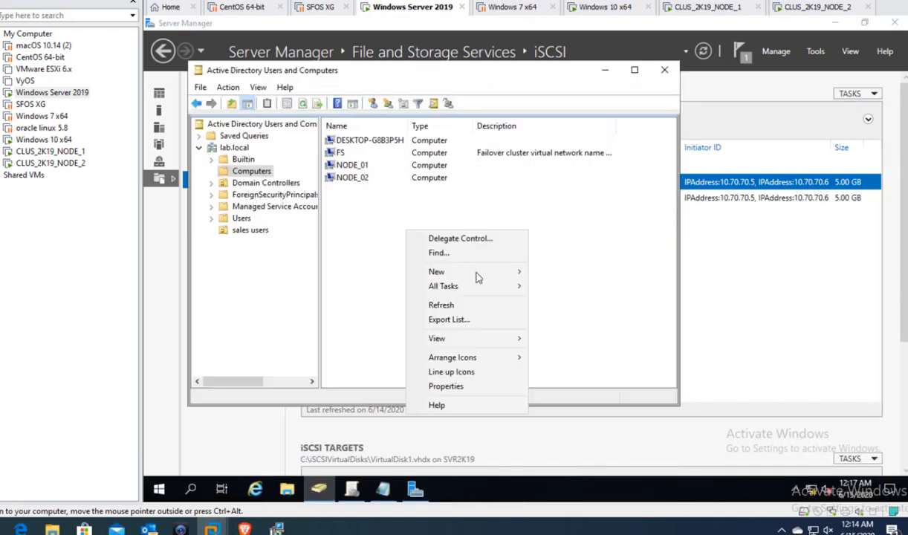
pyautogui.click(444, 310)
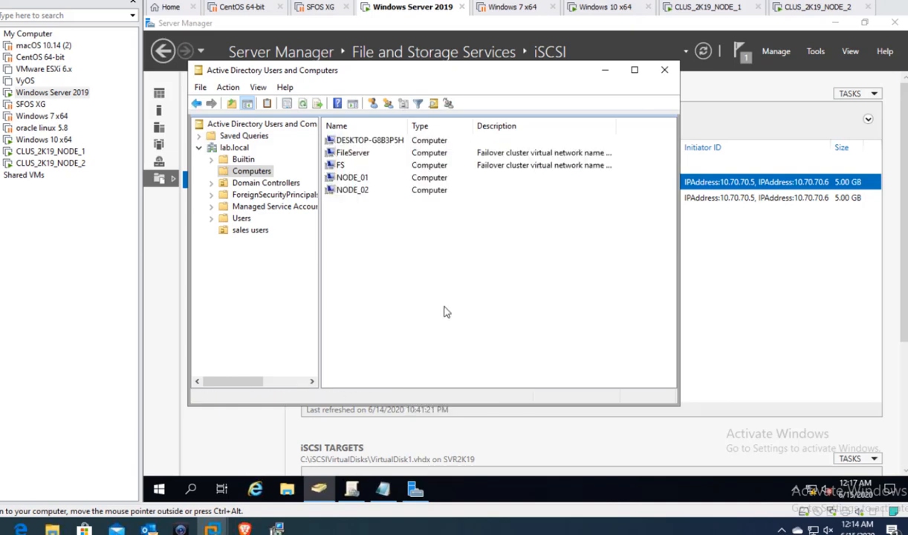
pyautogui.click(362, 154)
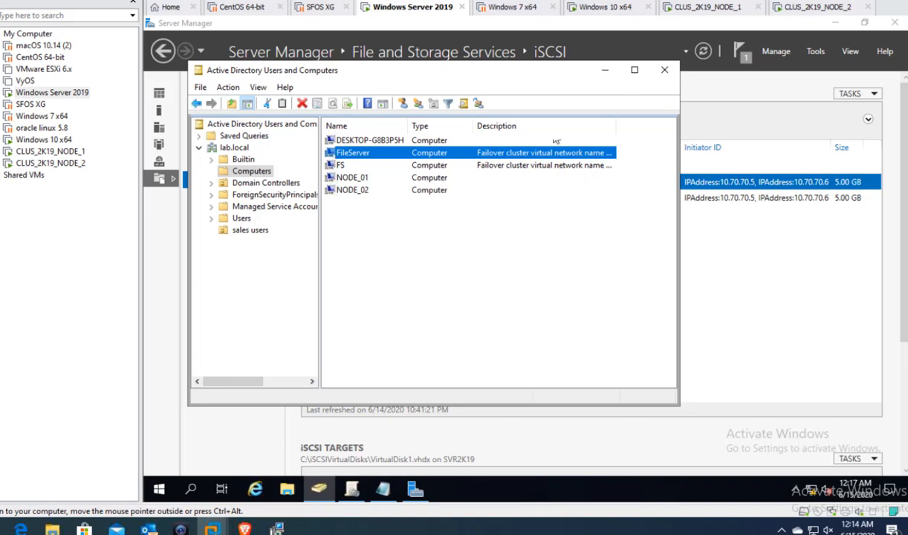
pyautogui.click(607, 71)
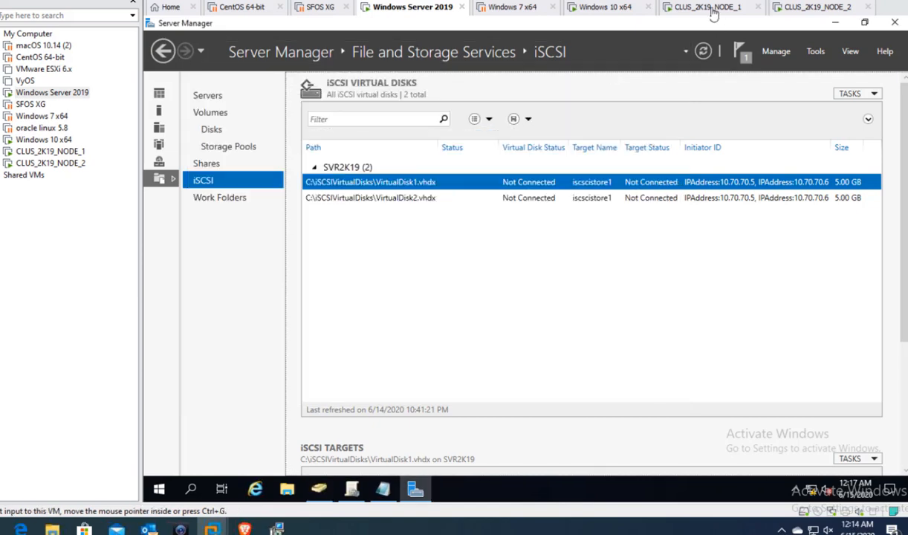
# - On NODE_1, review the cluster's Nodes and Disks, then select the FileServer role under Roles
pyautogui.click(710, 8)
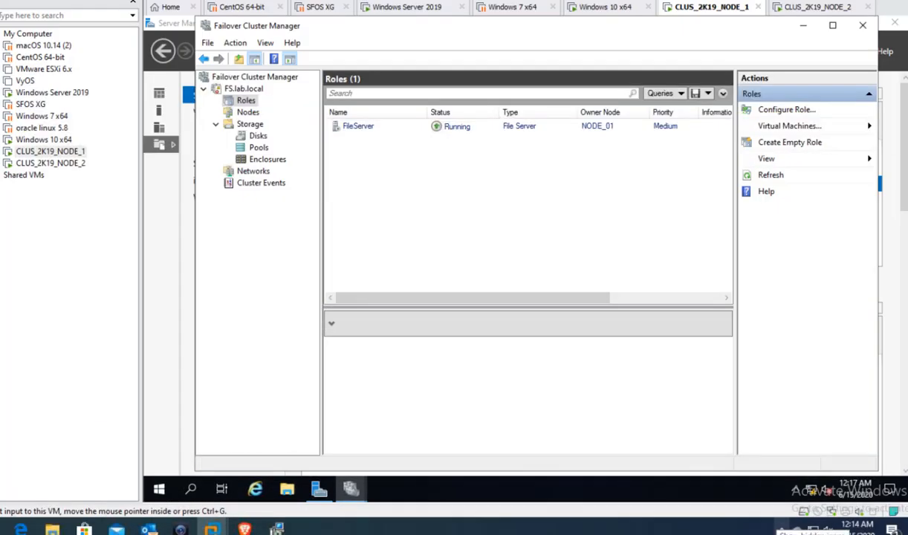
pyautogui.click(852, 498)
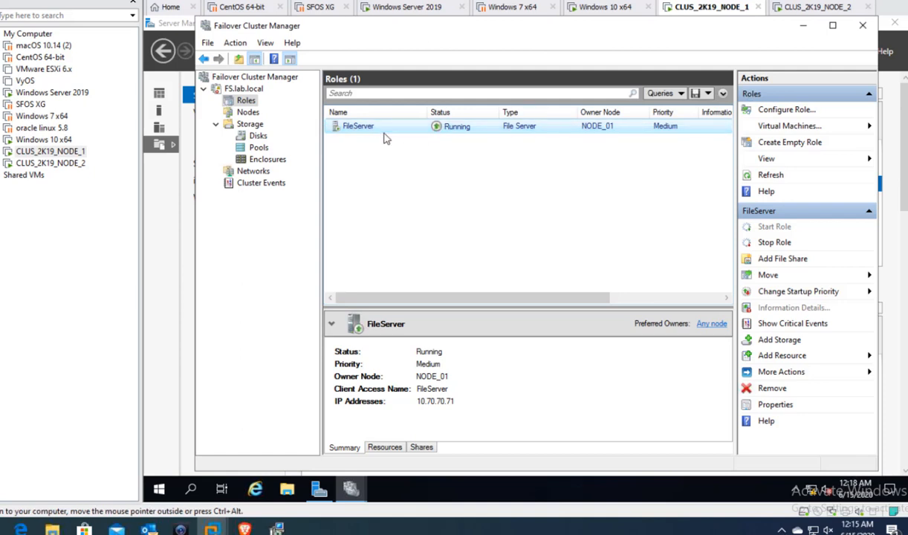
pyautogui.click(237, 111)
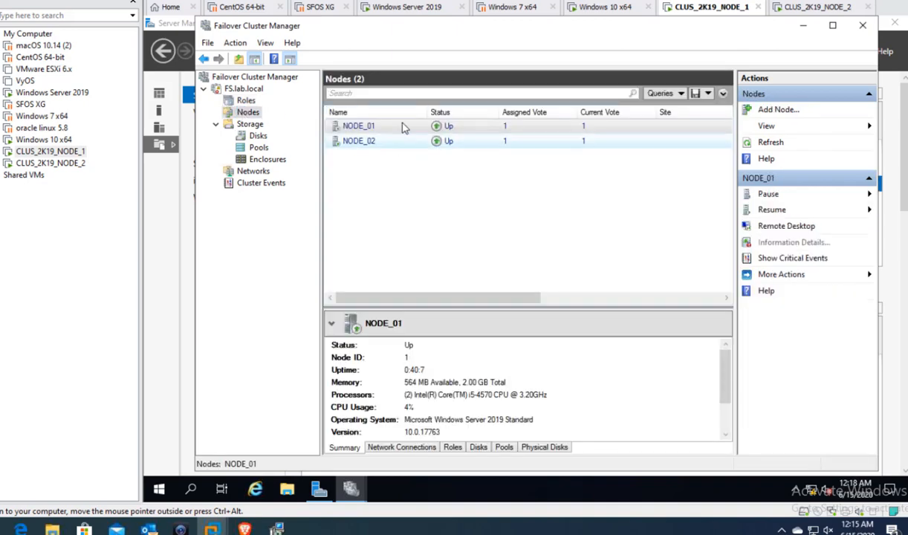
pyautogui.click(258, 136)
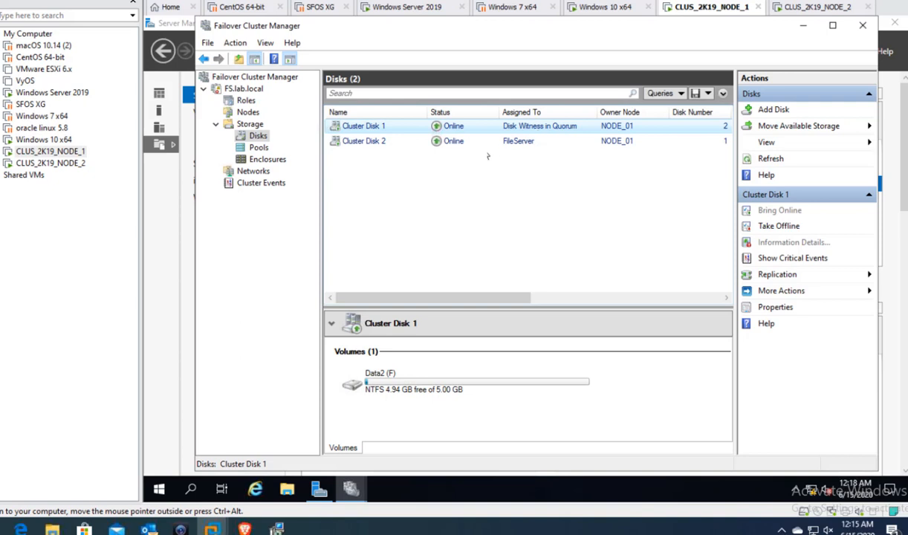
pyautogui.click(247, 101)
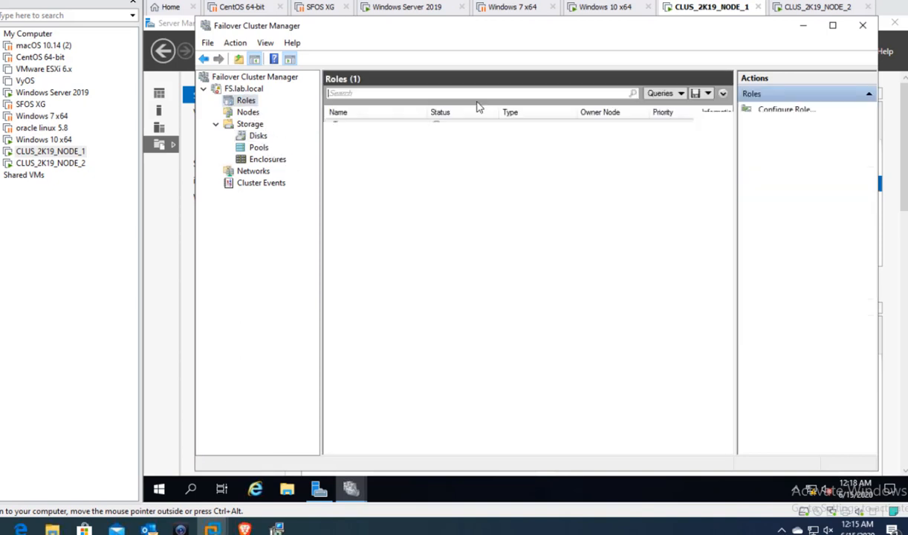
pyautogui.click(471, 127)
# - Add a quick SMB file share to the FileServer role on volume E:
pyautogui.rightClick(471, 128)
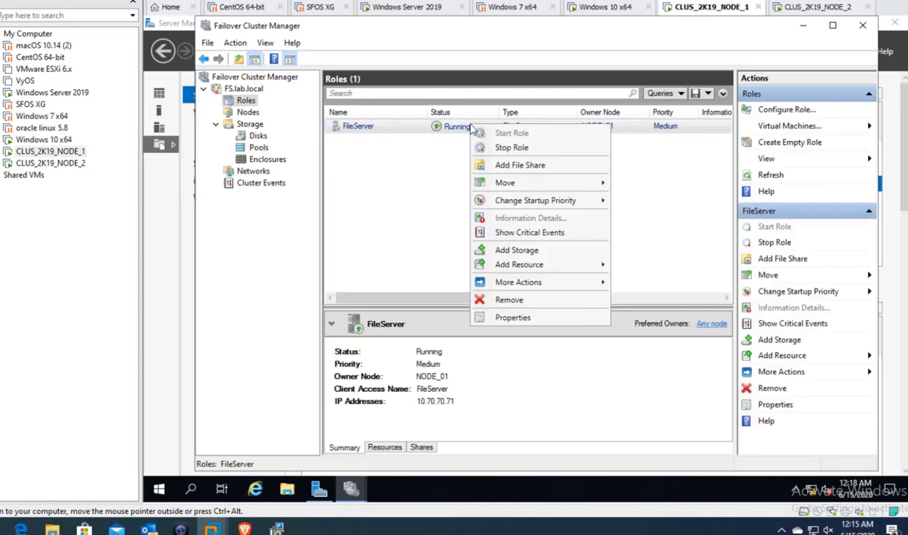
pyautogui.click(525, 171)
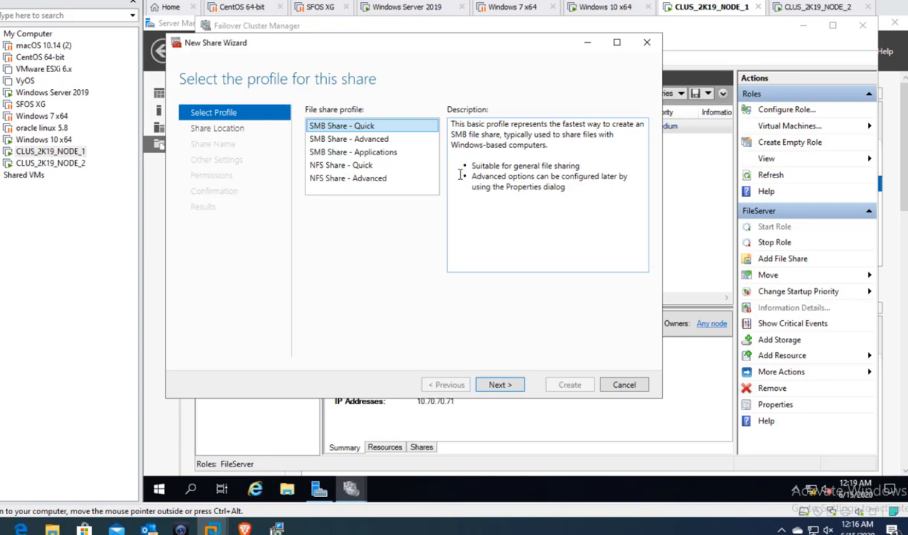
pyautogui.click(499, 386)
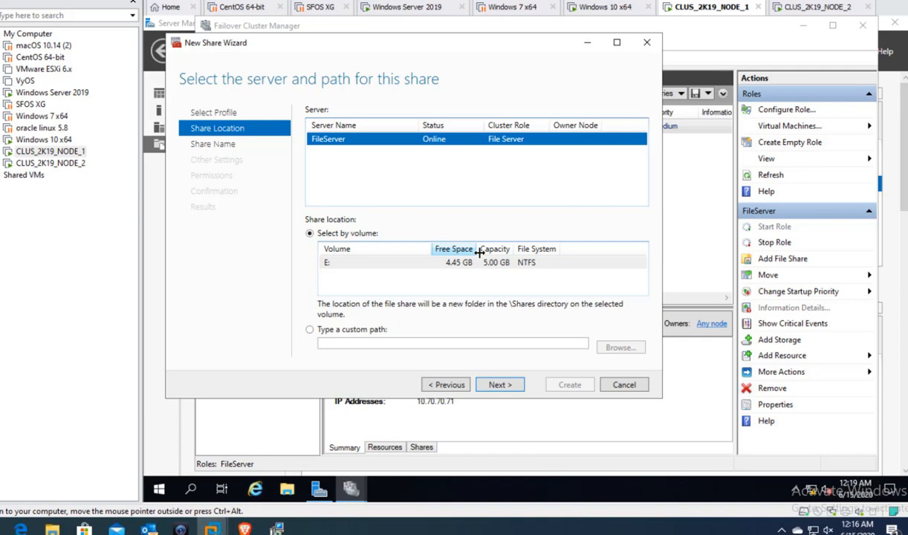
pyautogui.click(429, 263)
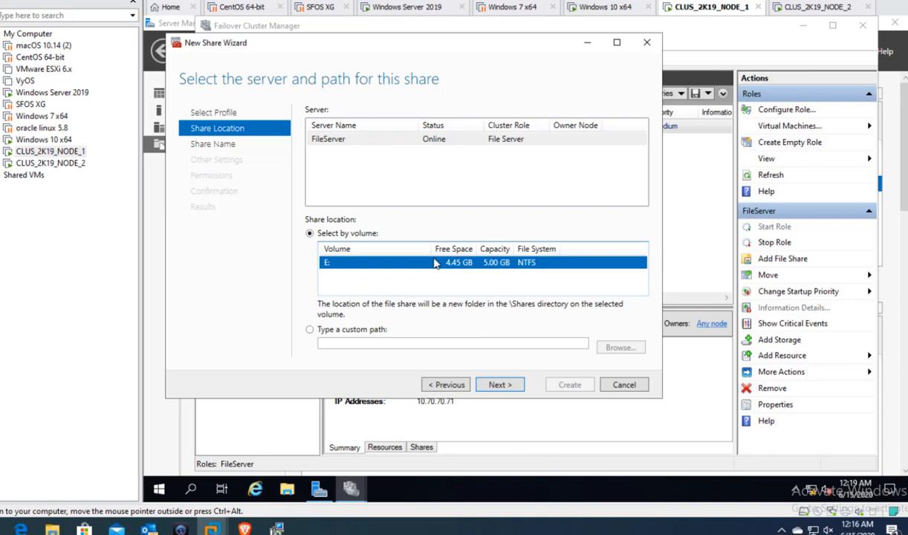
pyautogui.click(498, 385)
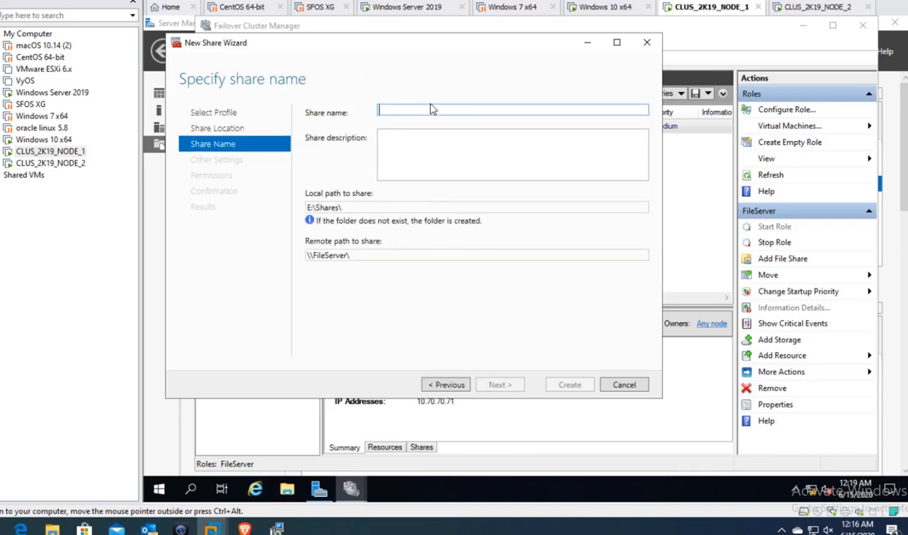
# - Name the share Sales, keep default settings and permissions, and create it
pyautogui.write('Sales')
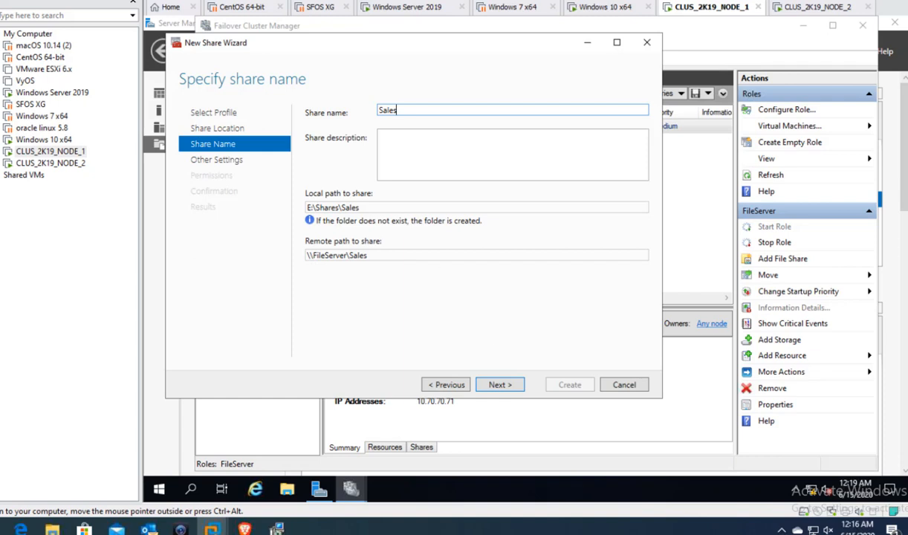
pyautogui.click(500, 384)
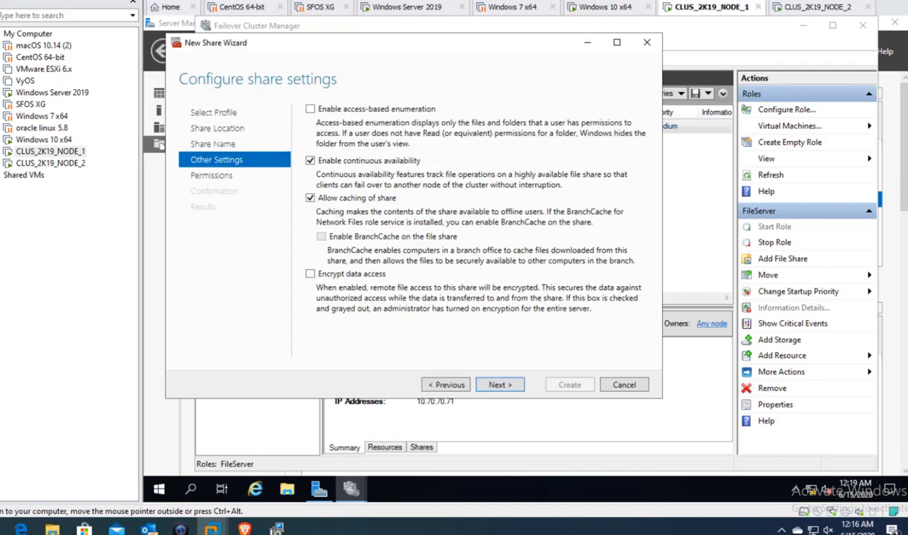
pyautogui.click(499, 387)
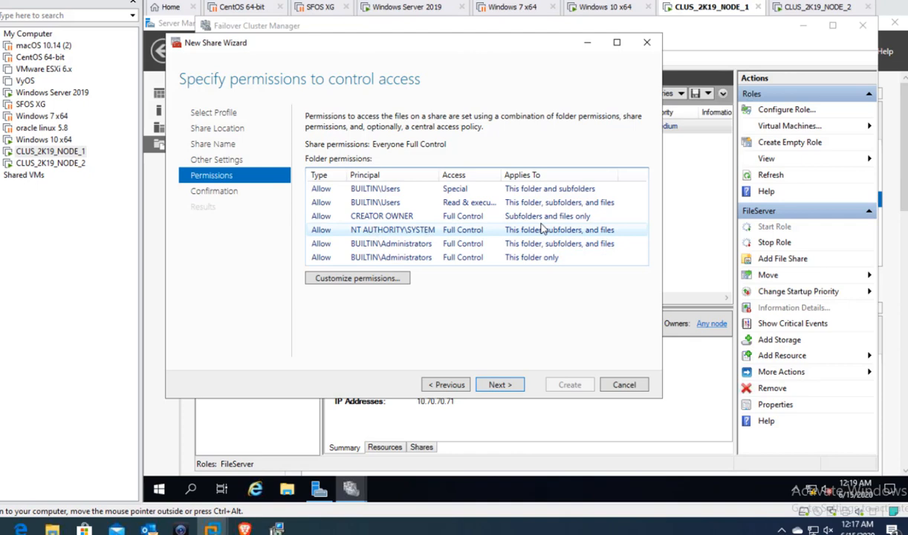
pyautogui.click(499, 384)
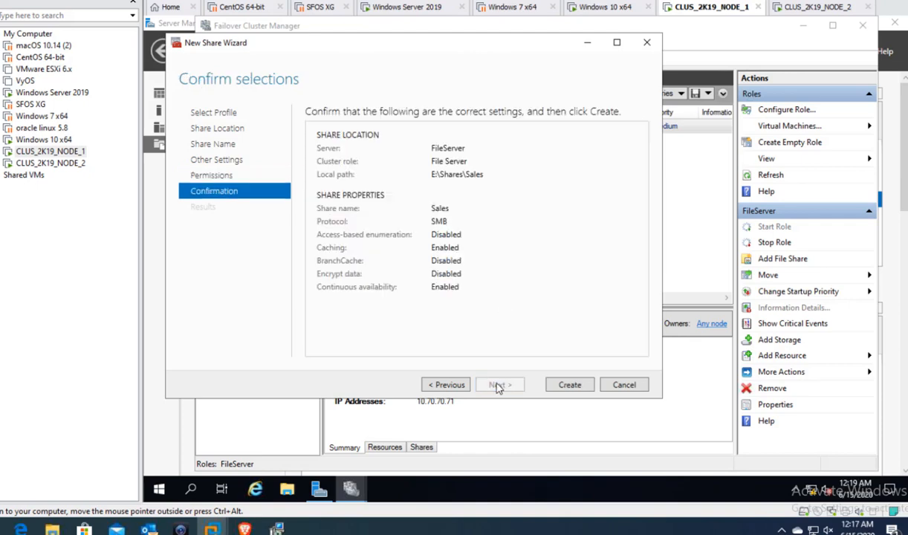
pyautogui.click(560, 382)
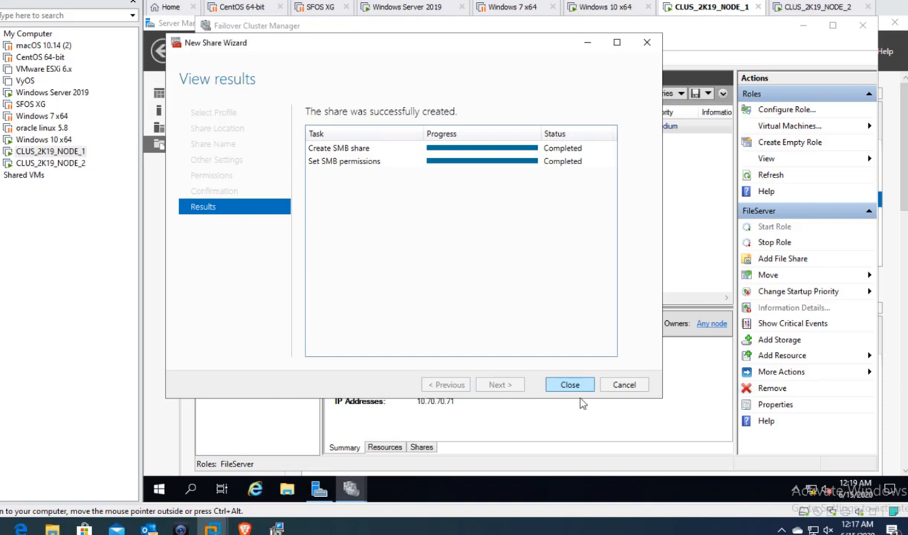
pyautogui.click(568, 385)
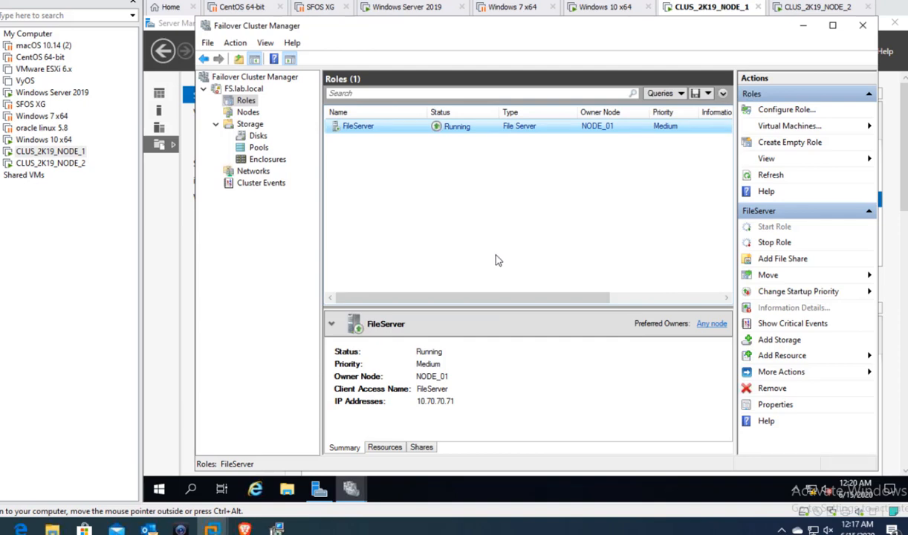
# - Show FileServer's Shares tab, listing the E$ and Sales SMB shares
pyautogui.click(421, 448)
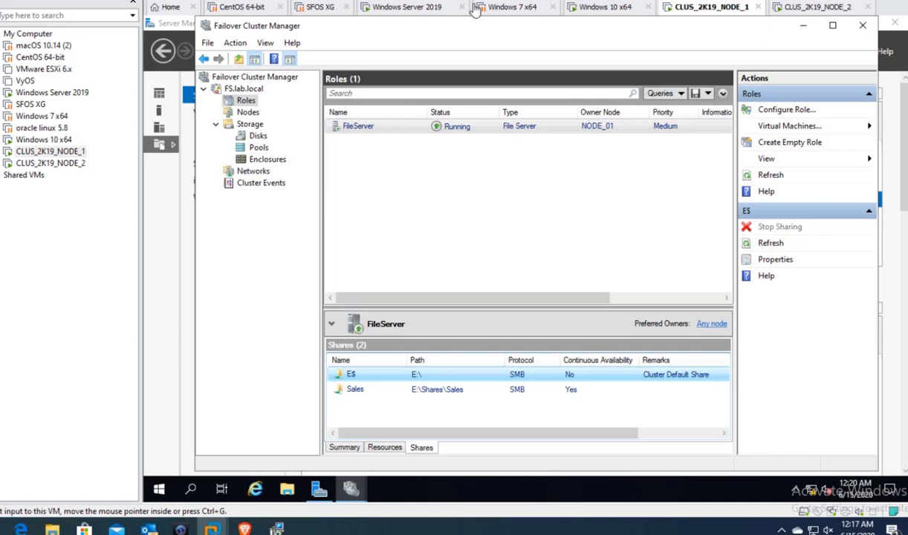
# - Sign in to the Windows 10 x64 client with Ctrl+Alt+Del and the account password
pyautogui.click(600, 11)
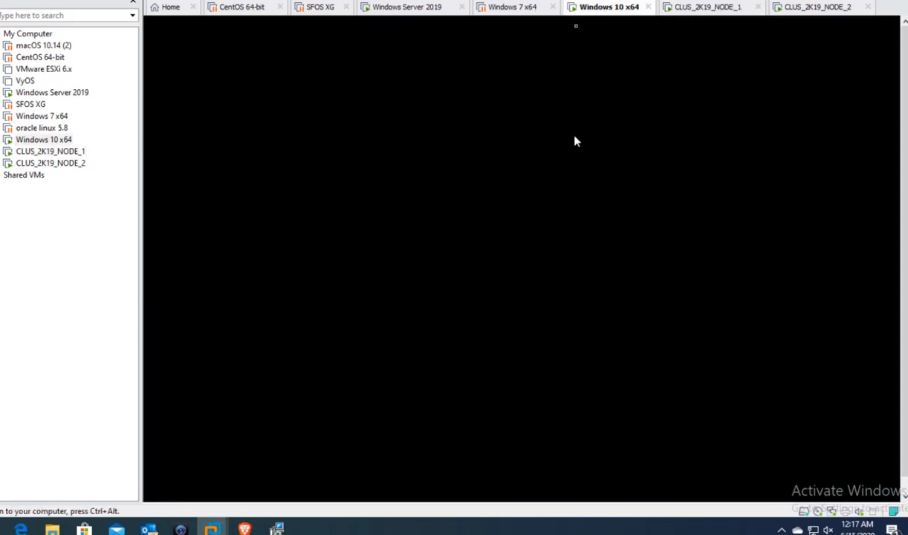
pyautogui.rightClick(603, 9)
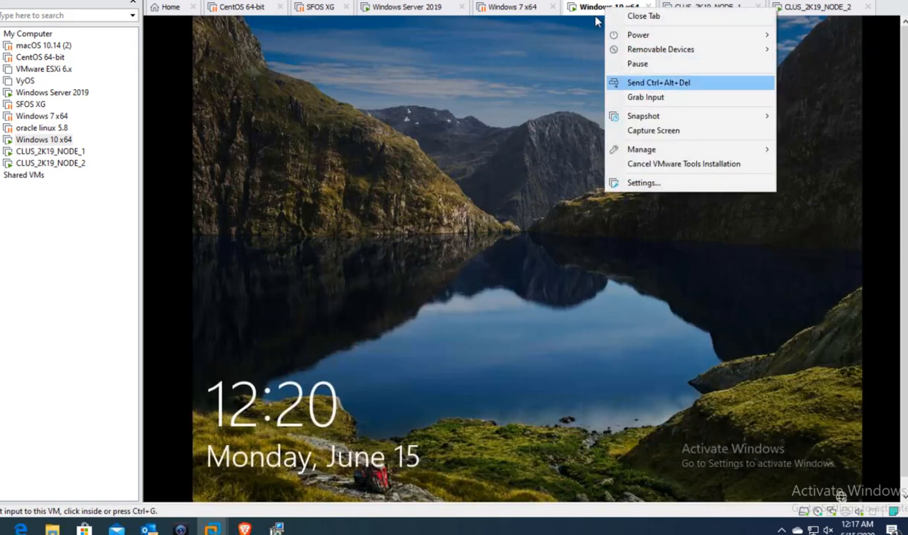
pyautogui.click(633, 84)
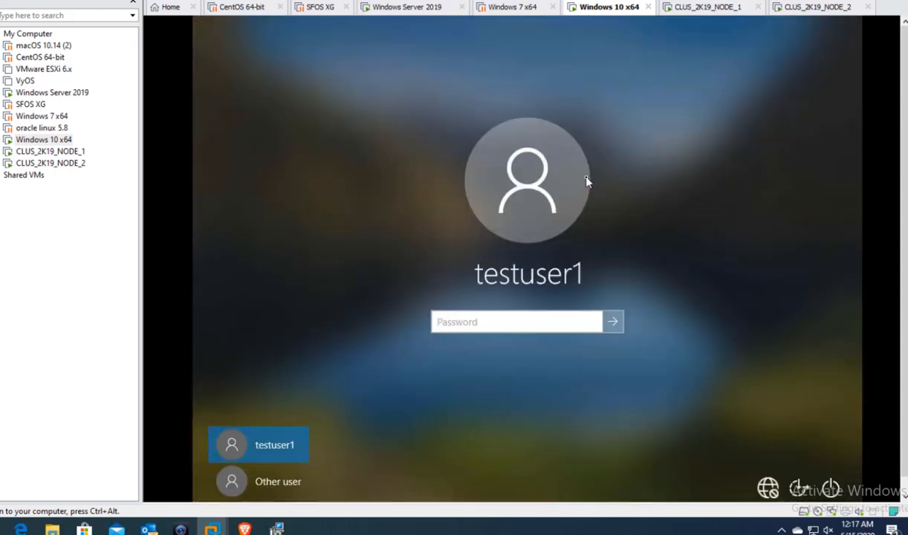
pyautogui.write('••••••••')
pyautogui.press('Return')
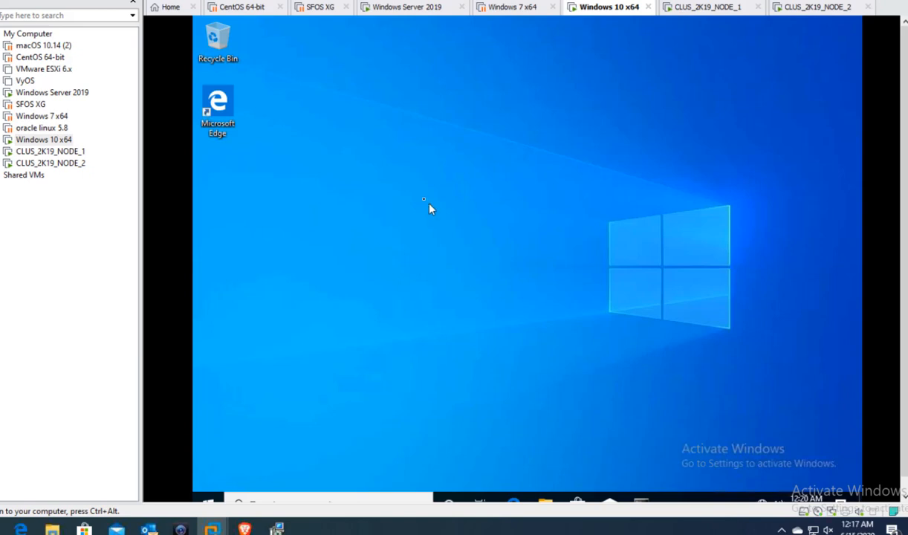
# - Ping fileserver from a cmd prompt, getting four replies from 10.70.70.71, then close it
pyautogui.press('super+r')
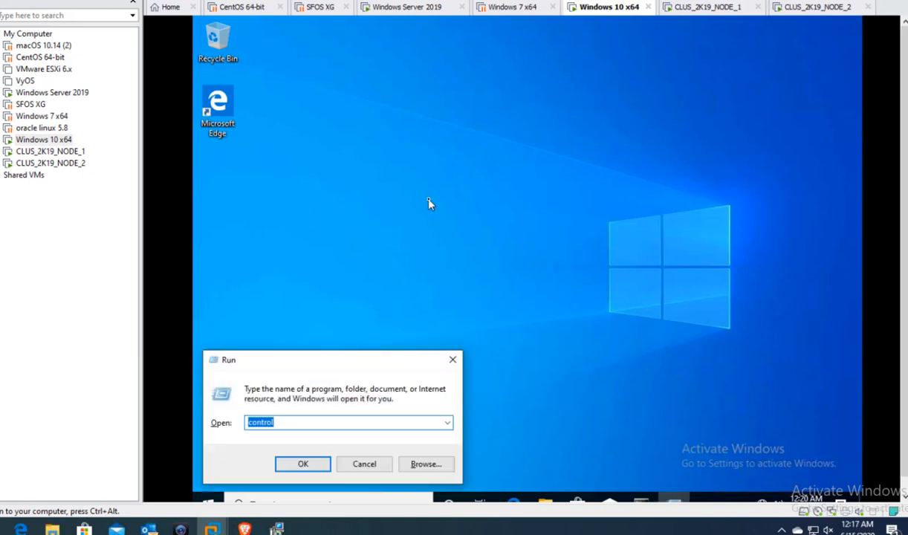
pyautogui.write('cmd')
pyautogui.press('Return')
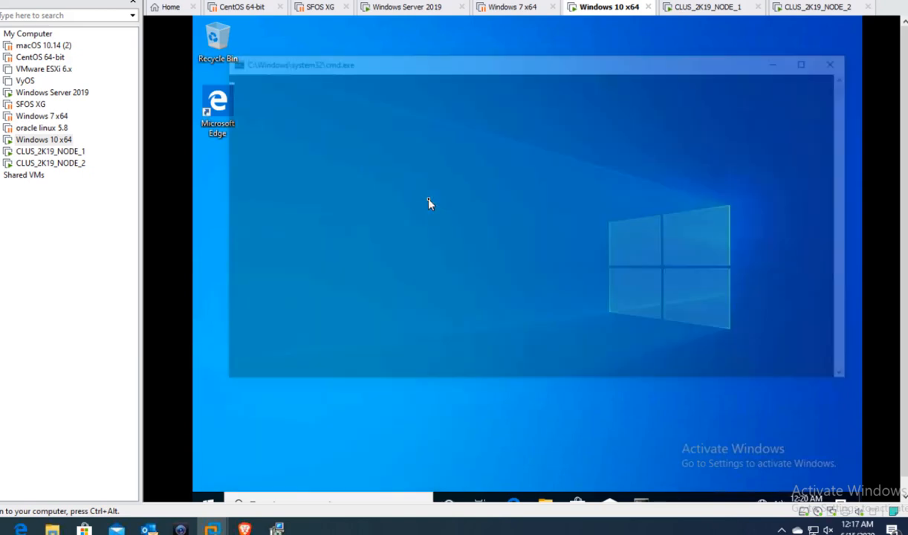
pyautogui.write('ping fi')
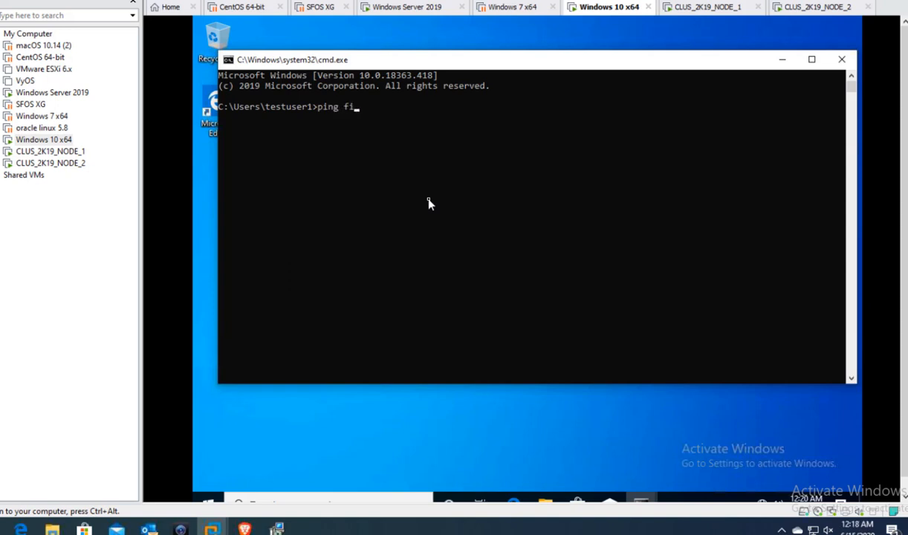
pyautogui.write('leserver')
pyautogui.press('Return')
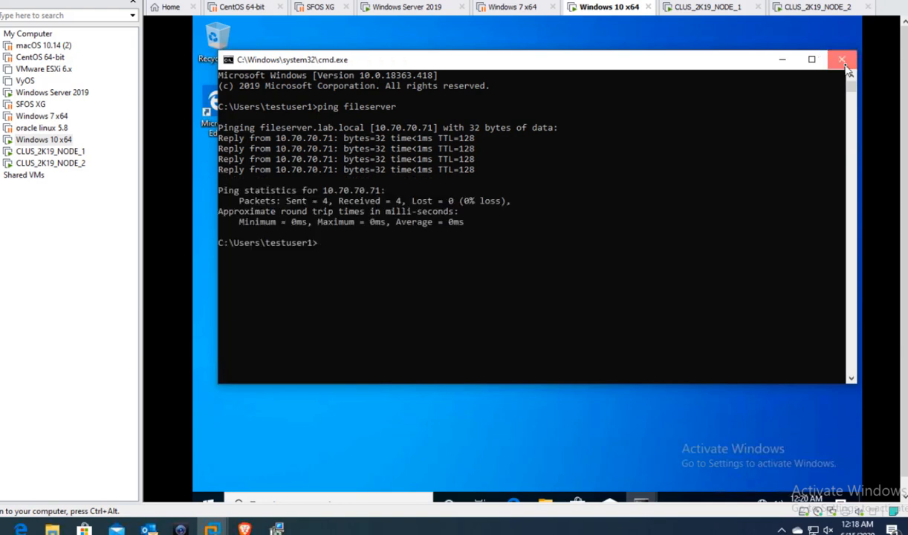
pyautogui.click(844, 63)
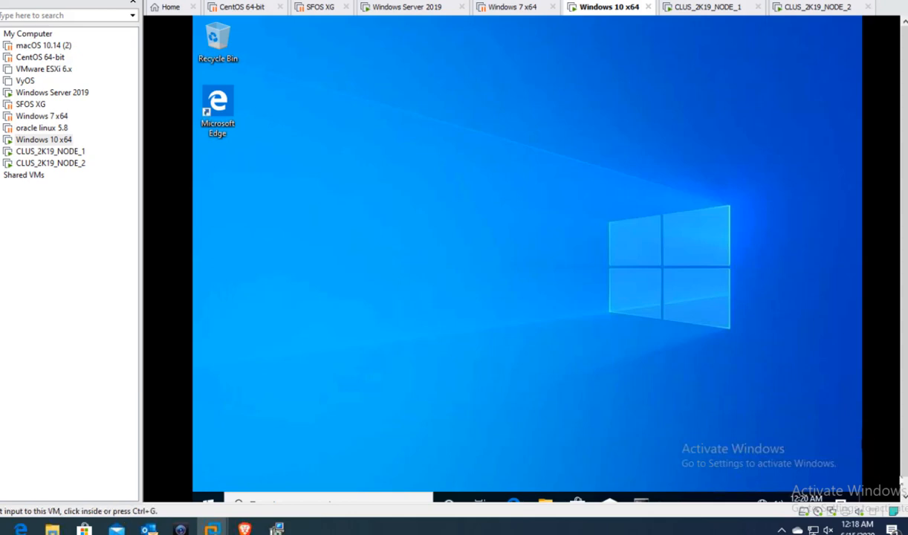
# - From This PC in File Explorer, map \\fileserver\sales as network drive Y:
pyautogui.click(546, 496)
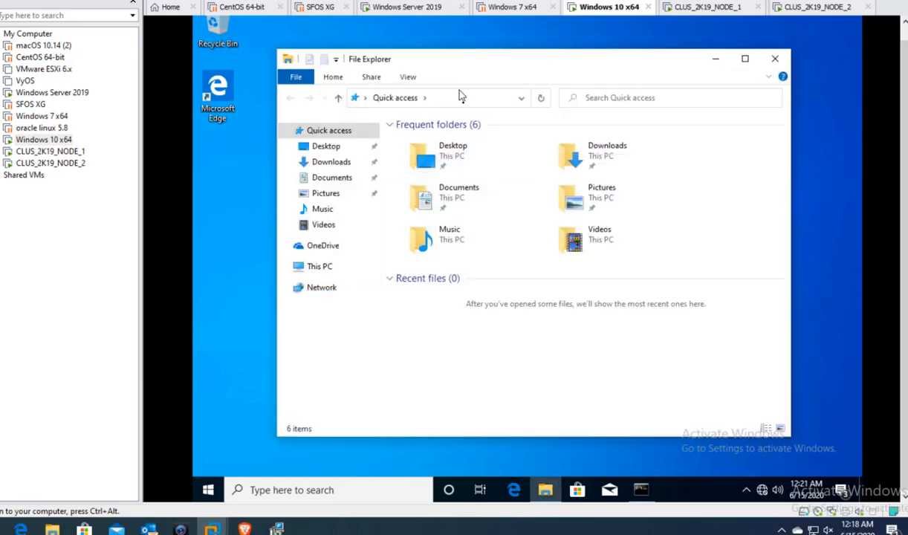
pyautogui.rightClick(326, 272)
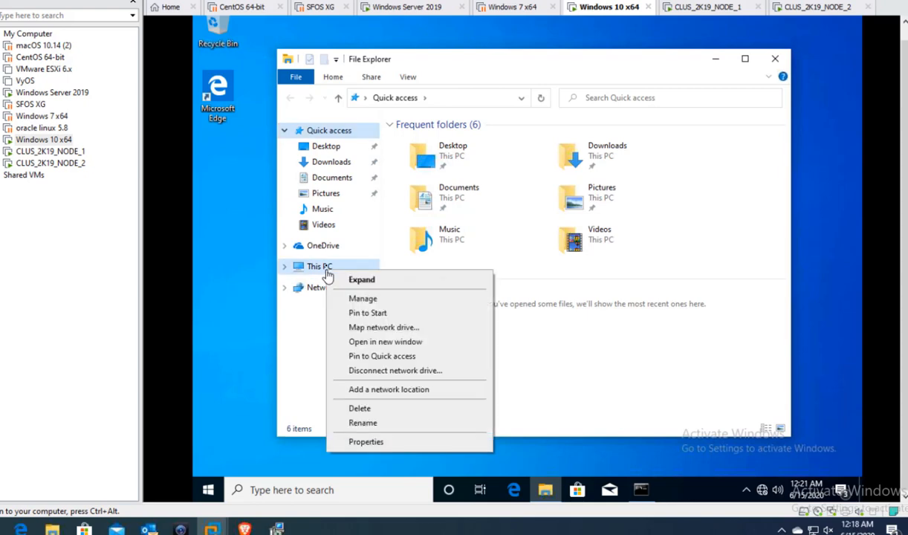
pyautogui.click(396, 328)
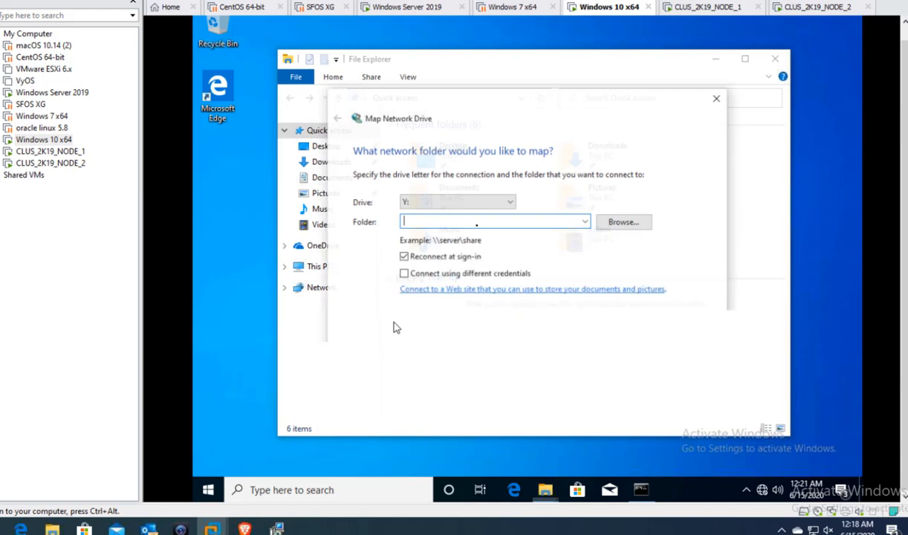
pyautogui.write('\\\\')
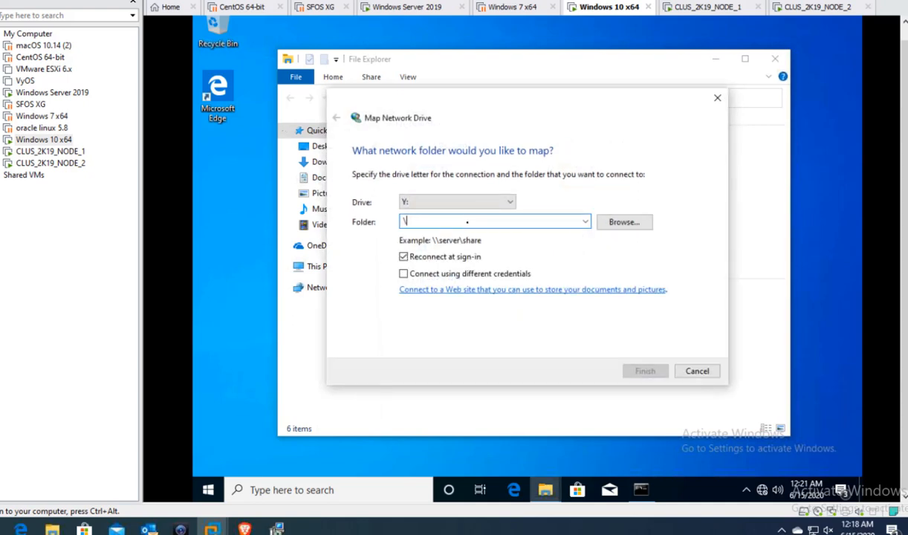
pyautogui.write('fil')
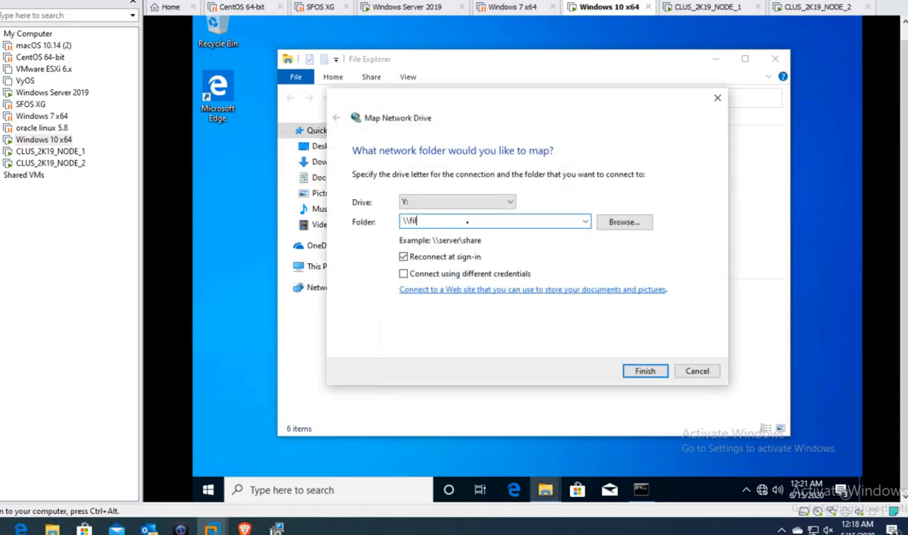
pyautogui.write('esserver\\sales')
pyautogui.click(640, 373)
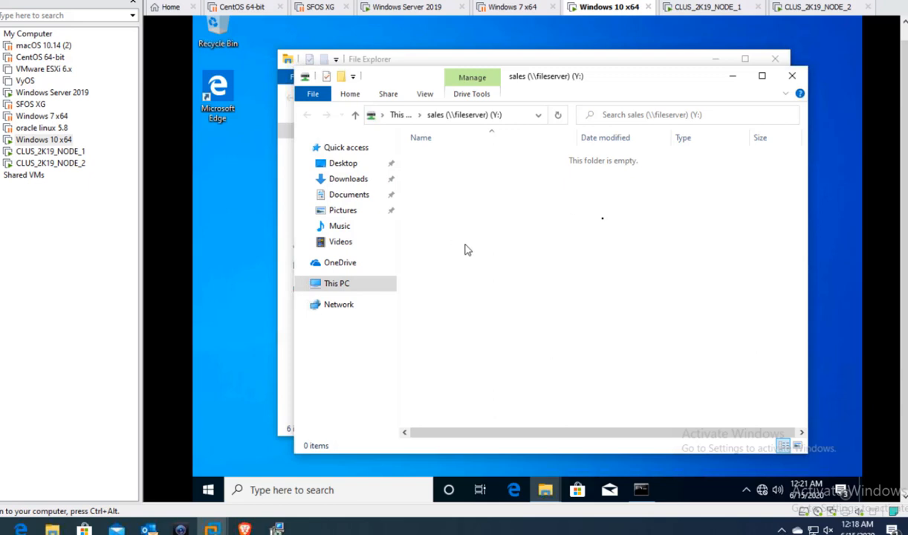
# - Create a folder named 'sales data' on the Y: share and open it
pyautogui.rightClick(536, 227)
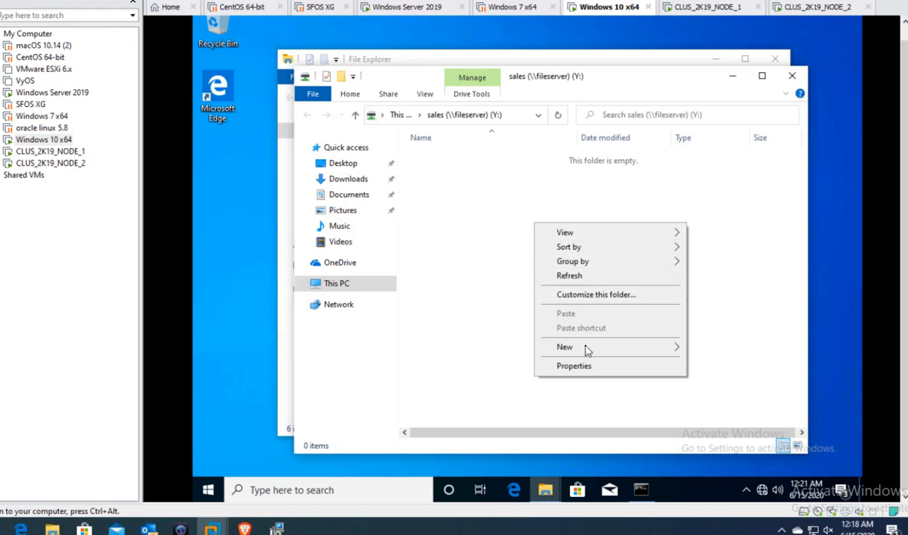
pyautogui.moveTo(587, 355)
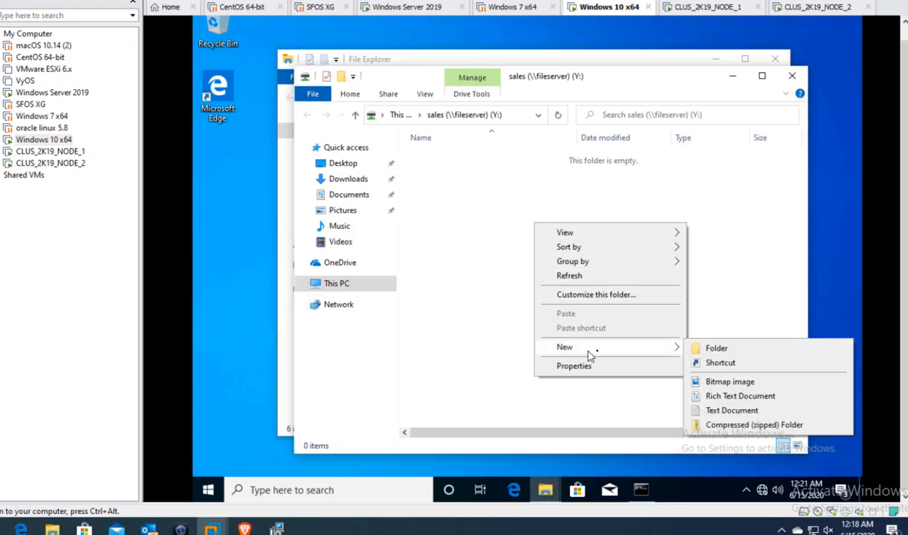
pyautogui.click(693, 345)
pyautogui.write('sal')
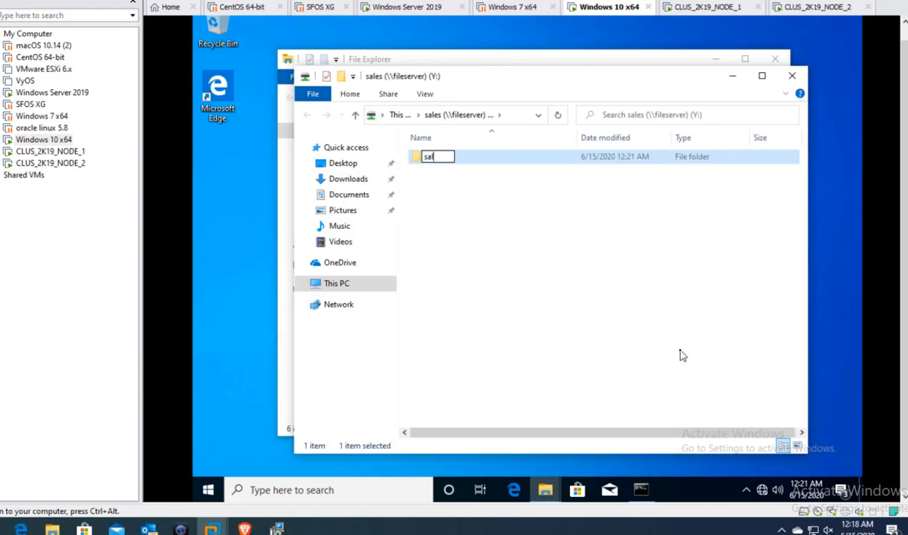
pyautogui.write('es data')
pyautogui.press('Return')
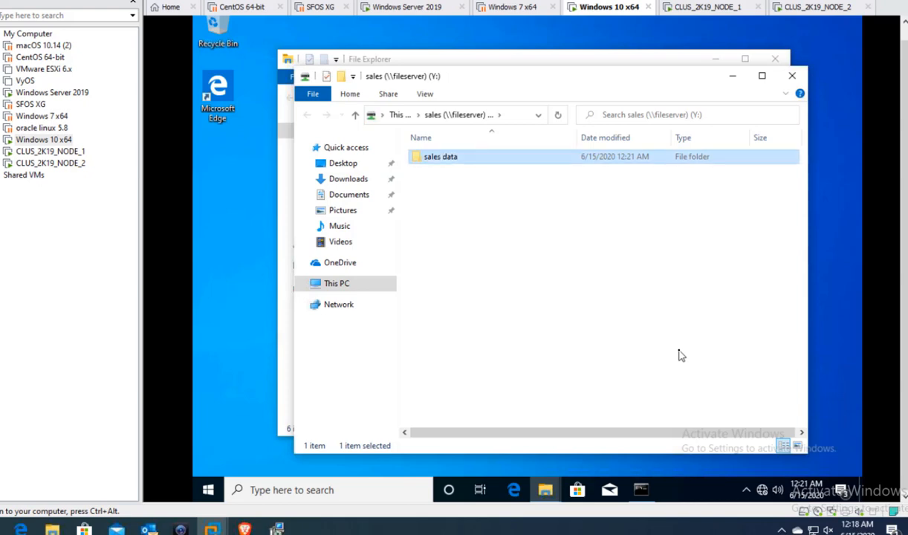
pyautogui.press('Return')
# - Create a rich text document 'sales file' in it, open it in WordPad and type some text
pyautogui.rightClick(526, 237)
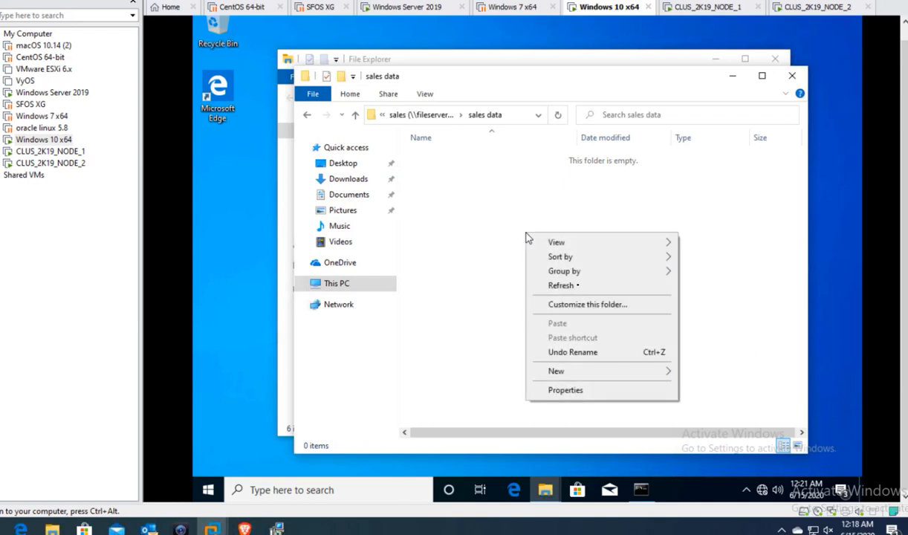
pyautogui.moveTo(590, 374)
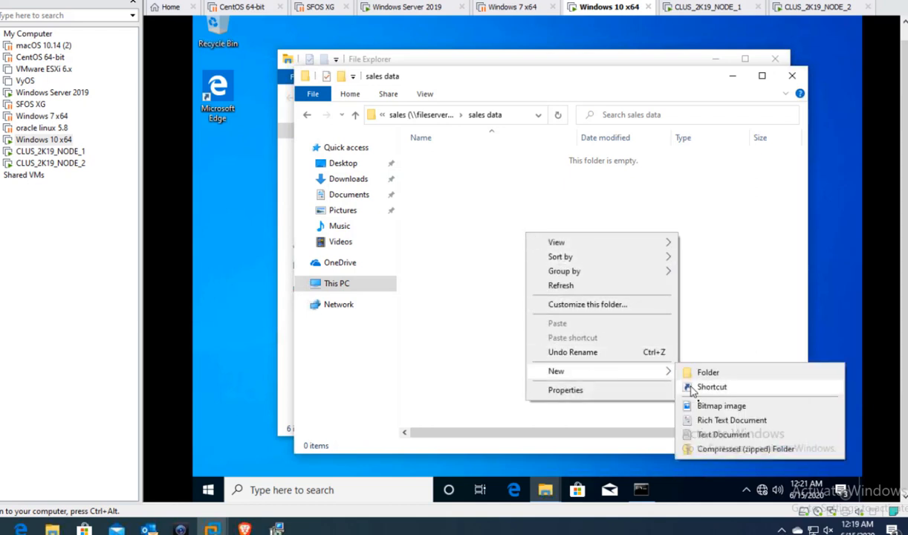
pyautogui.click(707, 420)
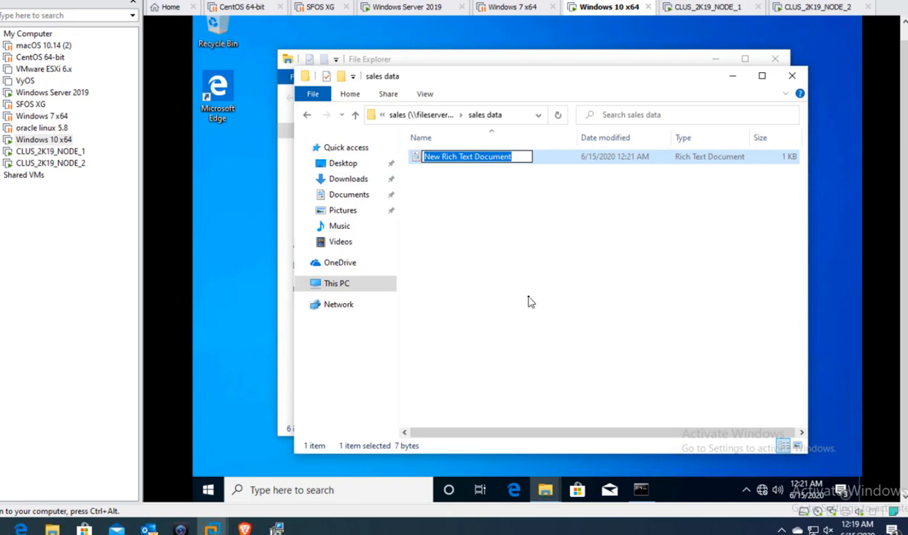
pyautogui.write('sal')
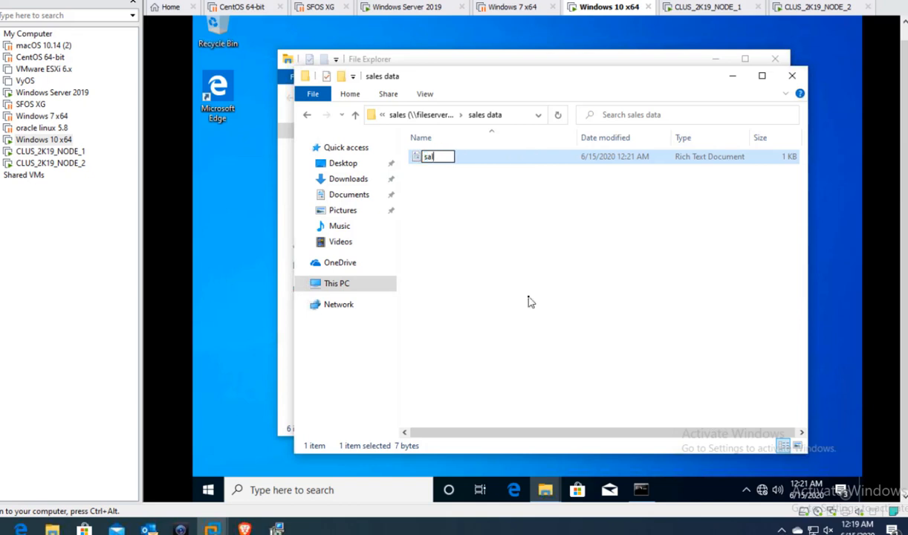
pyautogui.write('es file')
pyautogui.press('Return')
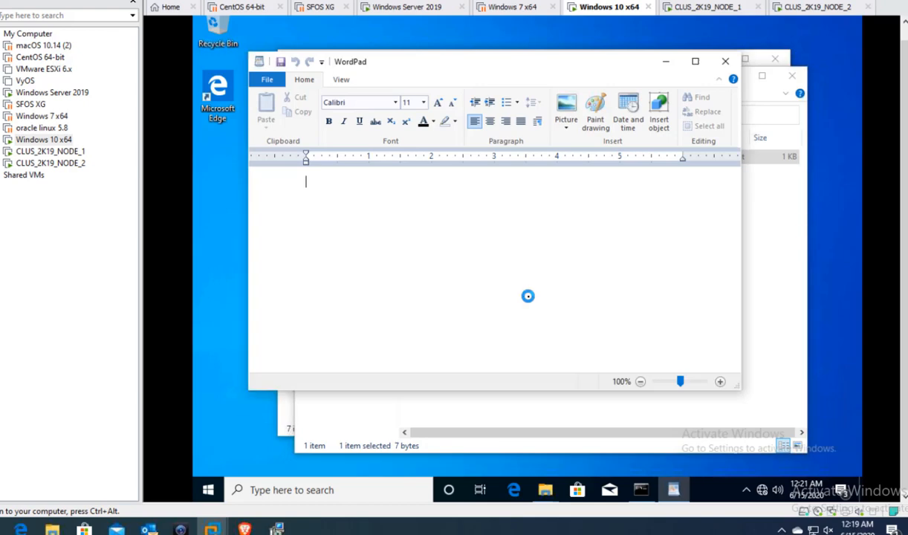
pyautogui.write('sdfsafsdf sdf sdfsf')
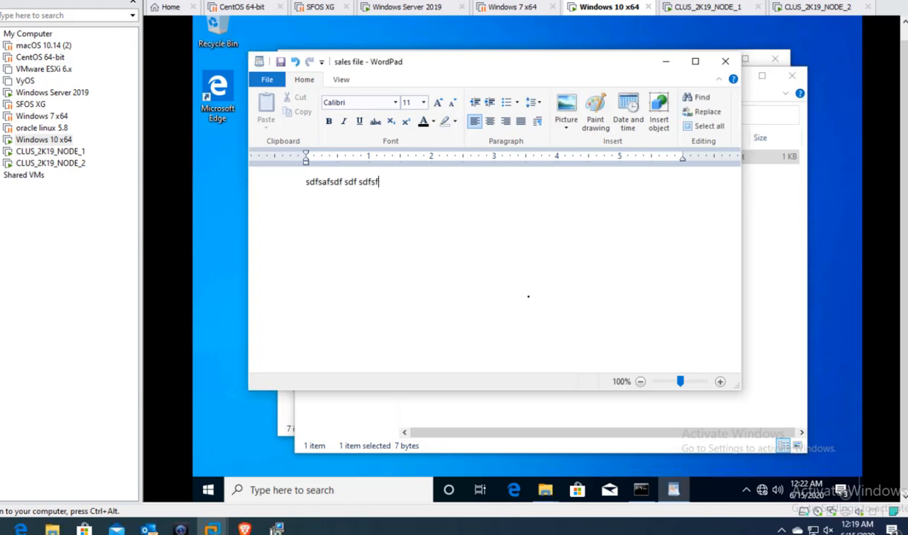
pyautogui.write('safsafas')
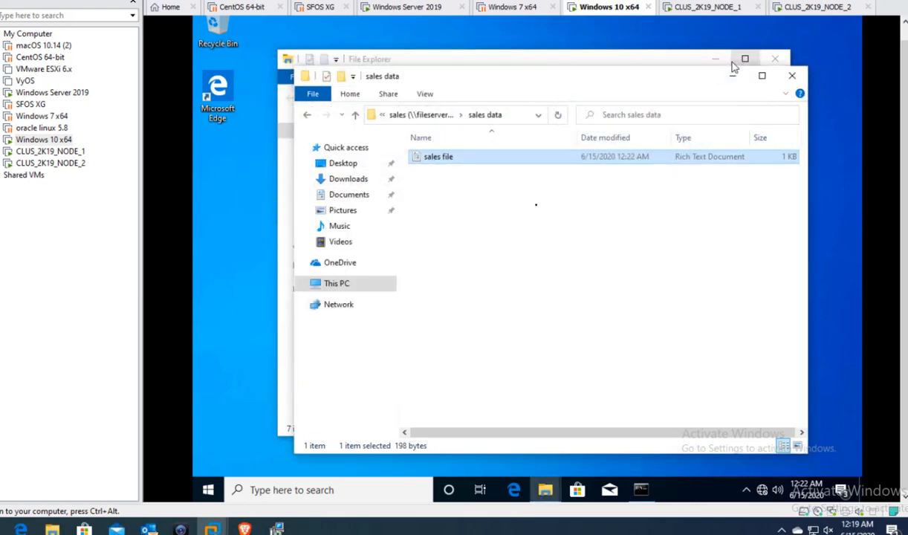
# - In sales data, create text document 'file 2', open it, type 'sfdsfs' and save
pyautogui.rightClick(531, 206)
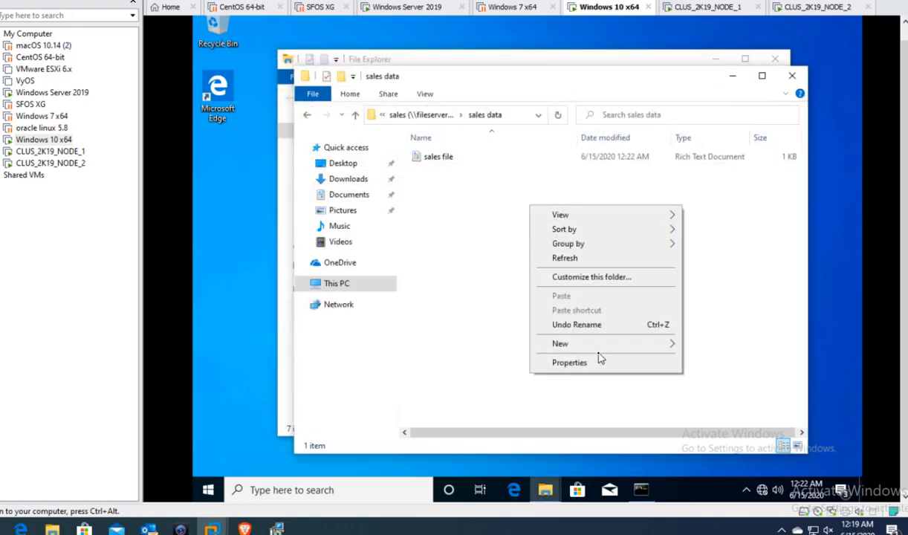
pyautogui.moveTo(608, 345)
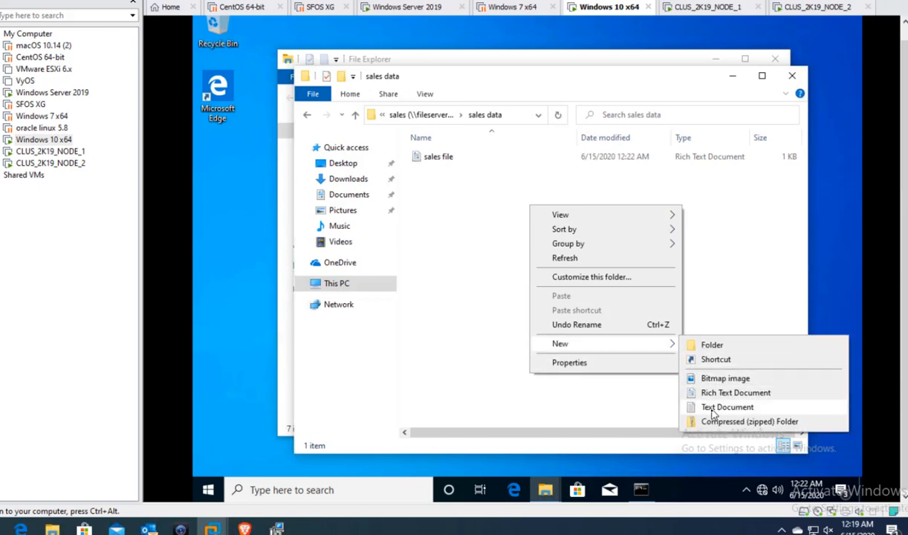
pyautogui.click(688, 407)
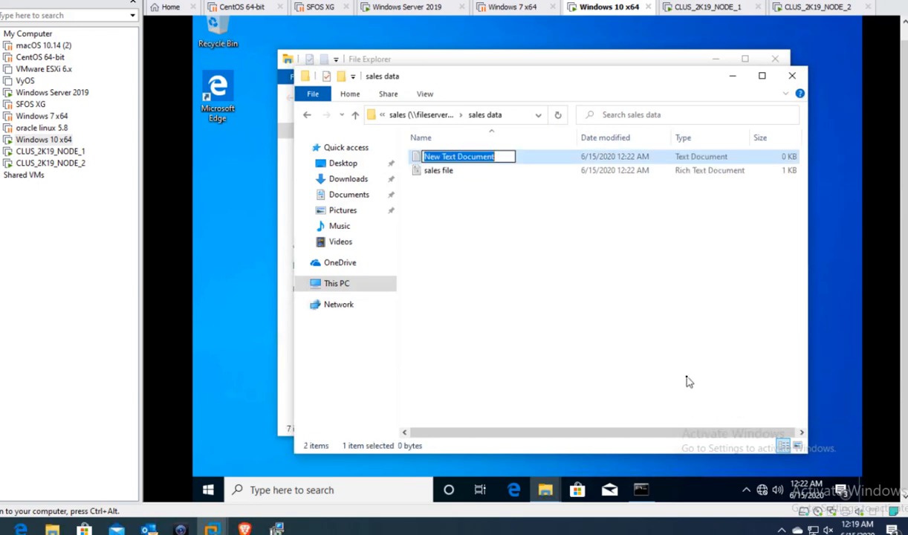
pyautogui.write('file 2')
pyautogui.press('Return')
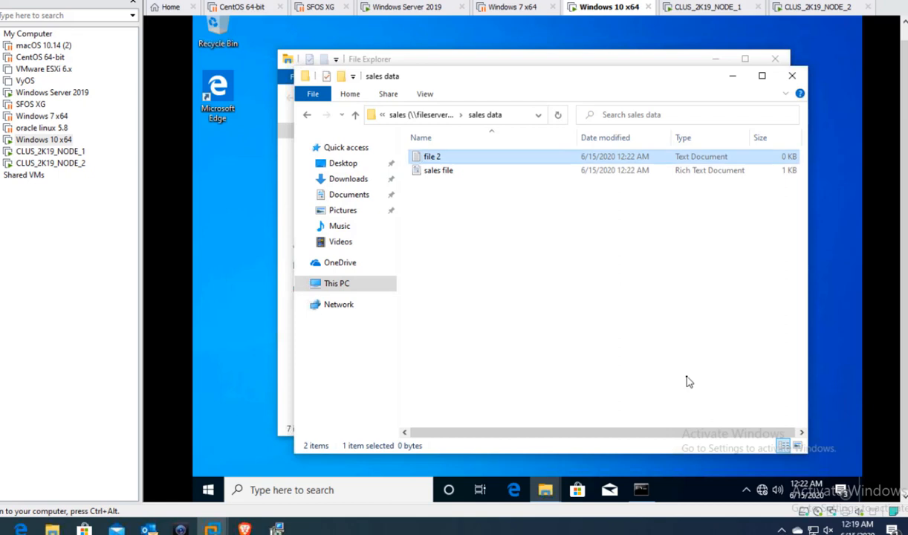
pyautogui.press('Return')
pyautogui.write('sfdsfs')
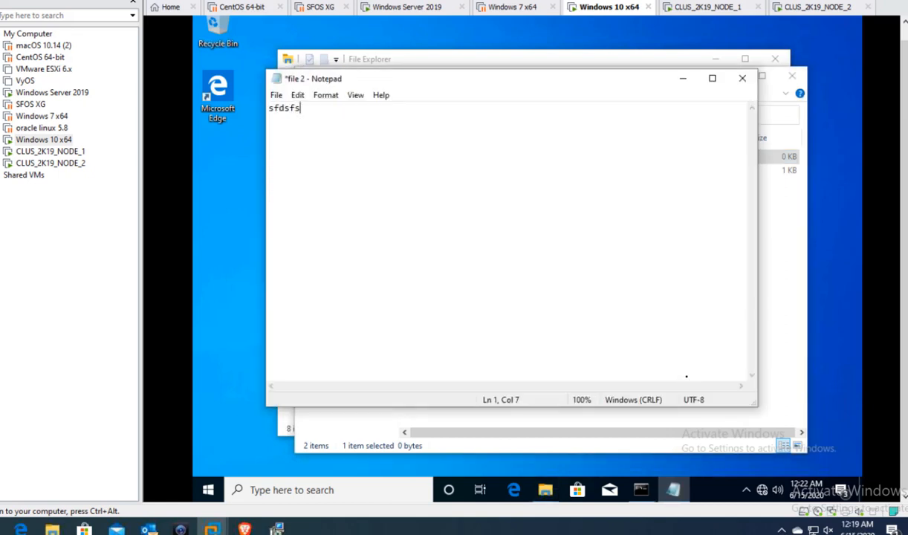
pyautogui.hotkey('ctrl', 's')
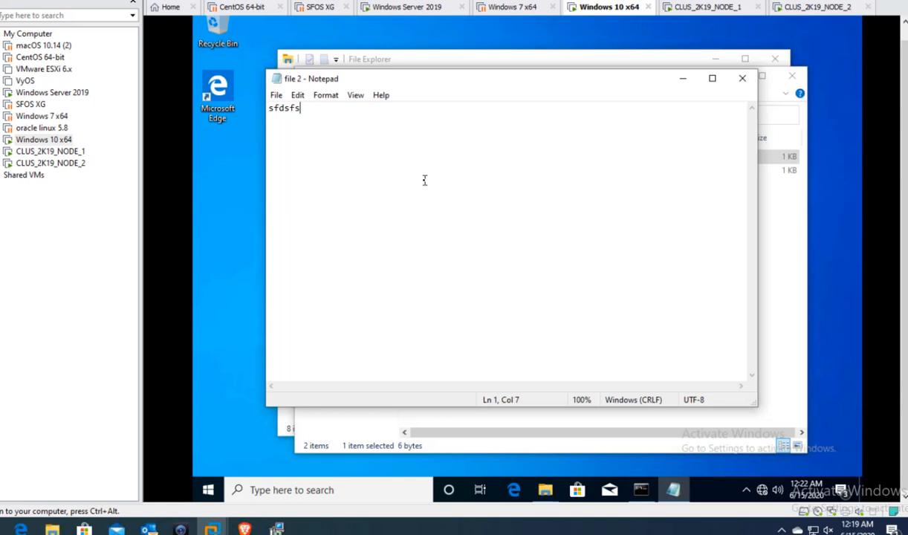
# - Switch to the CLUS_2K19_NODE_1 console, where NODE_01 and NODE_02 both show as Up
pyautogui.click(700, 13)
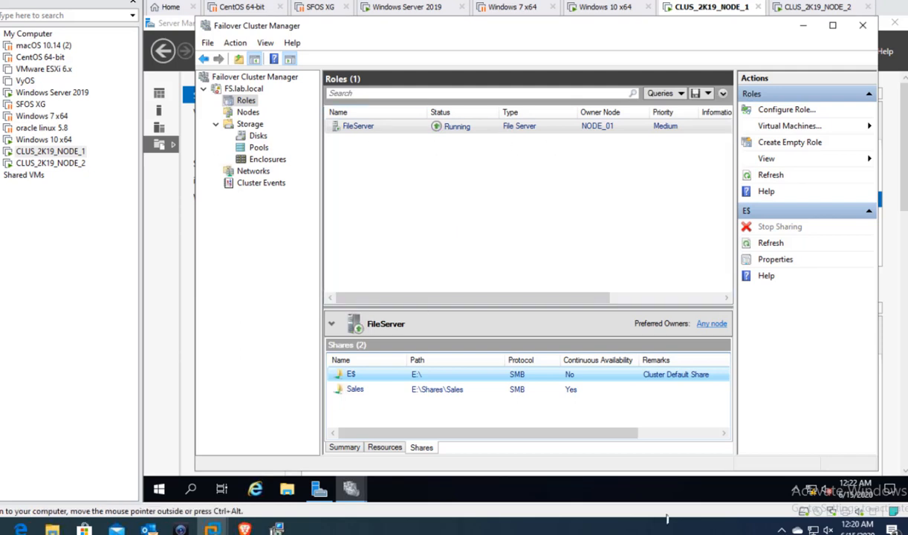
pyautogui.click(797, 530)
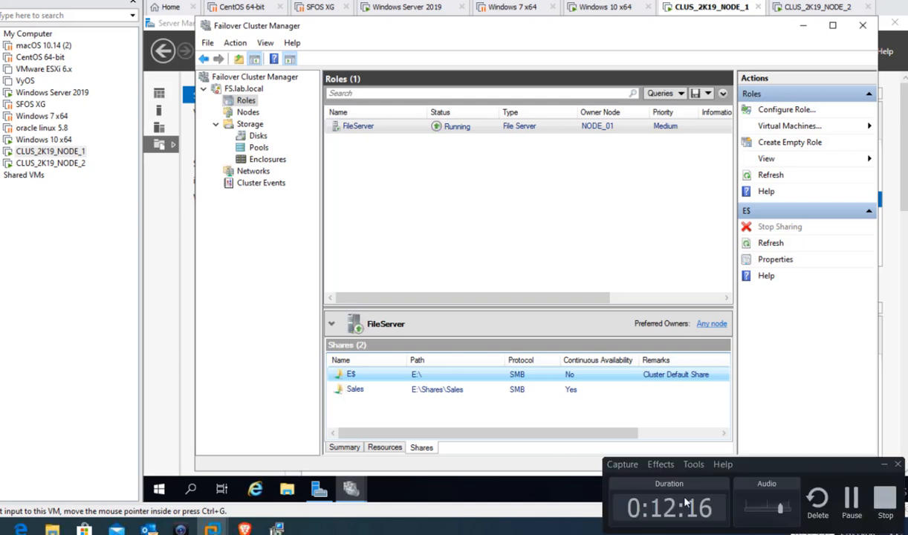
pyautogui.click(852, 499)
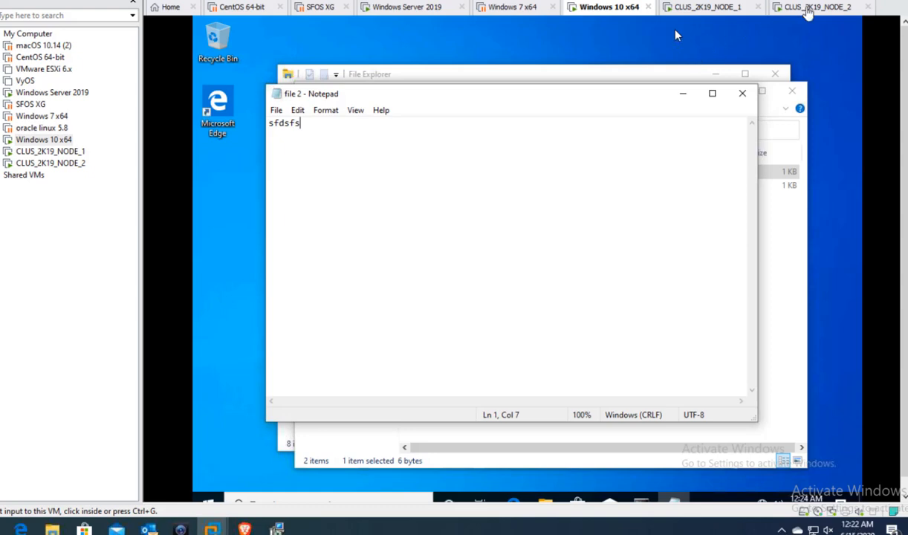
pyautogui.click(699, 9)
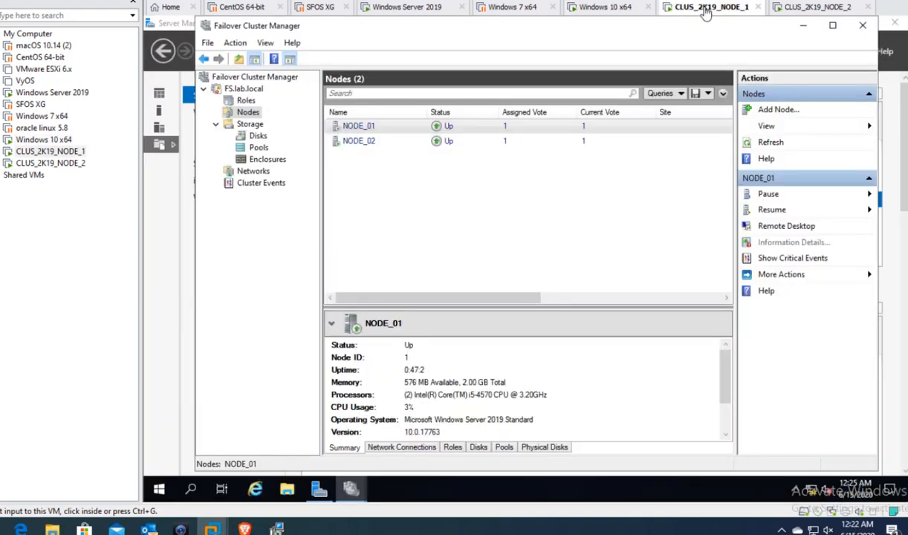
pyautogui.rightClick(705, 12)
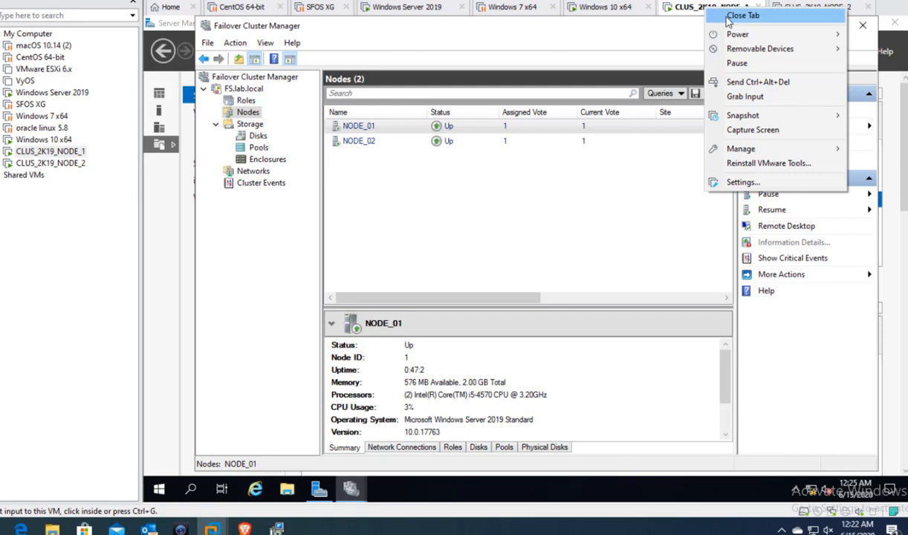
# - Shut down the CLUS_2K19_NODE_1 guest via Power > Shut Down Guest and confirm
pyautogui.moveTo(739, 37)
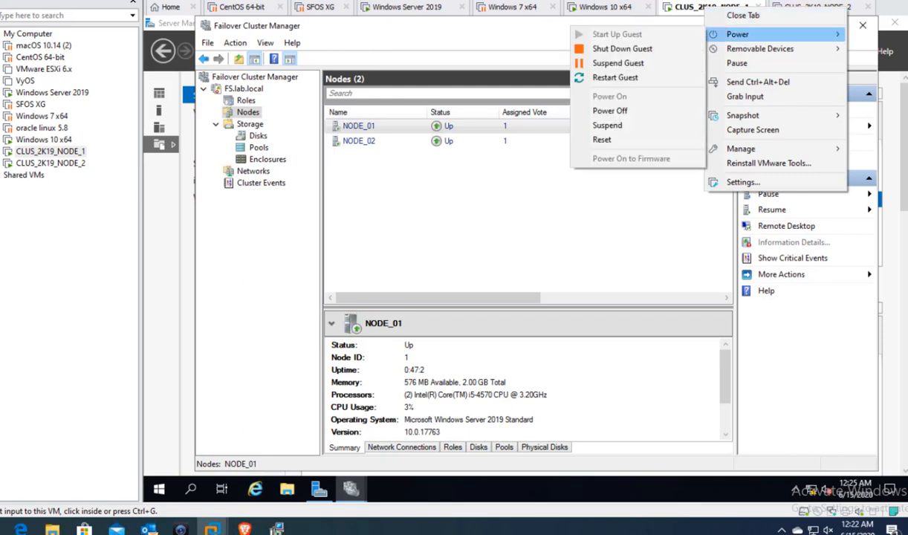
pyautogui.click(439, 207)
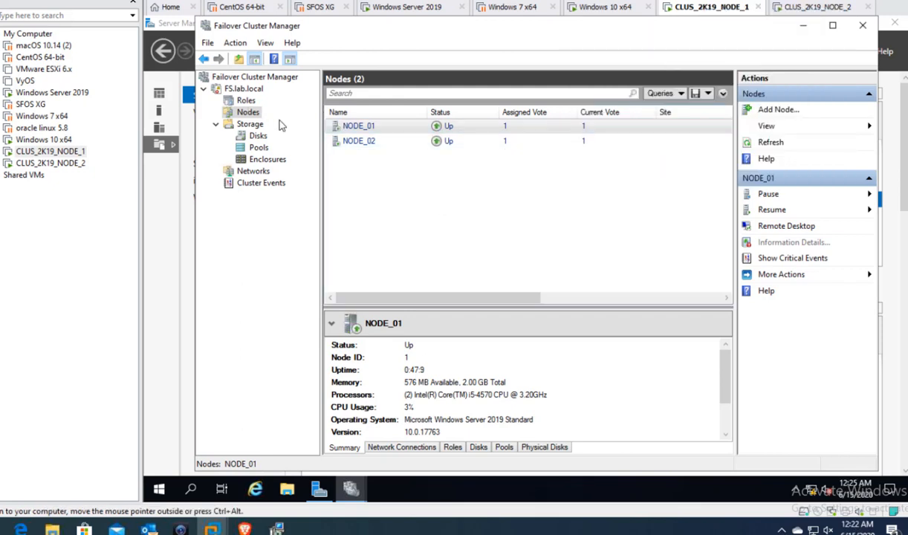
pyautogui.rightClick(699, 14)
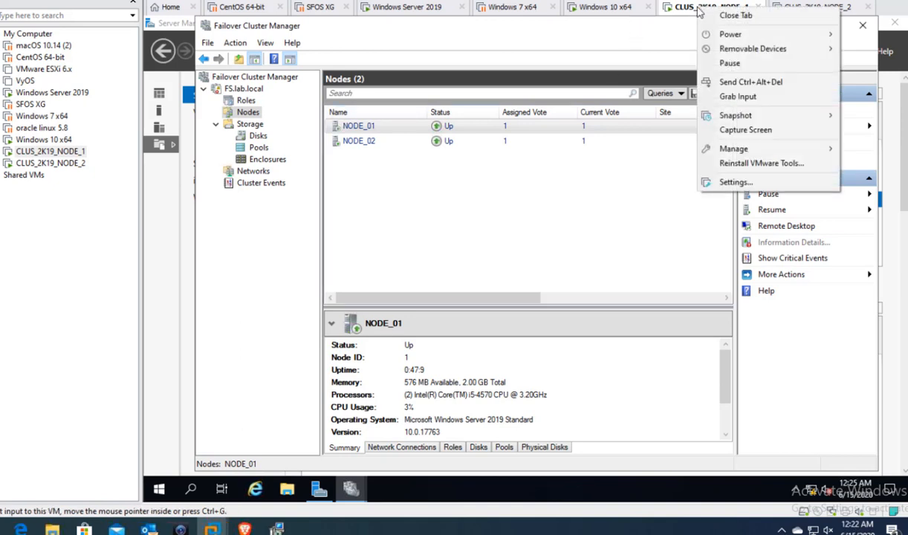
pyautogui.moveTo(736, 35)
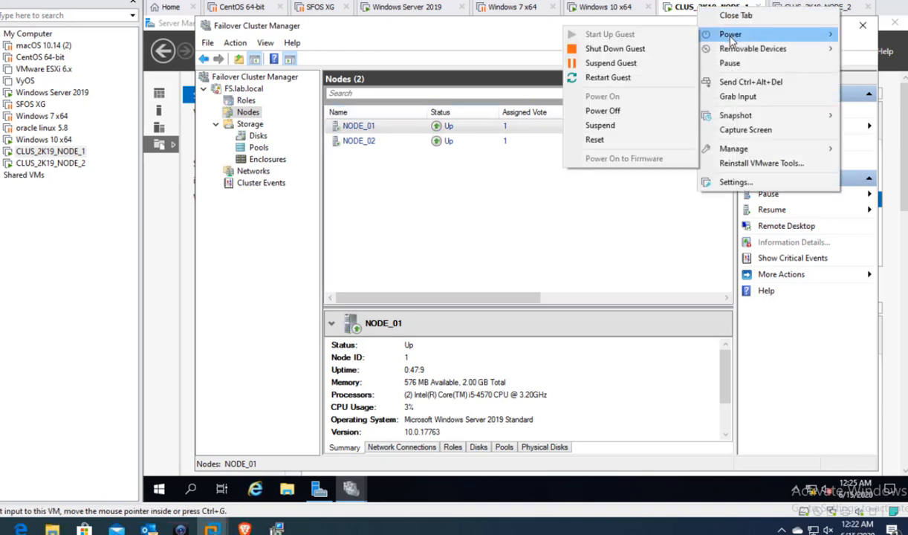
pyautogui.click(648, 50)
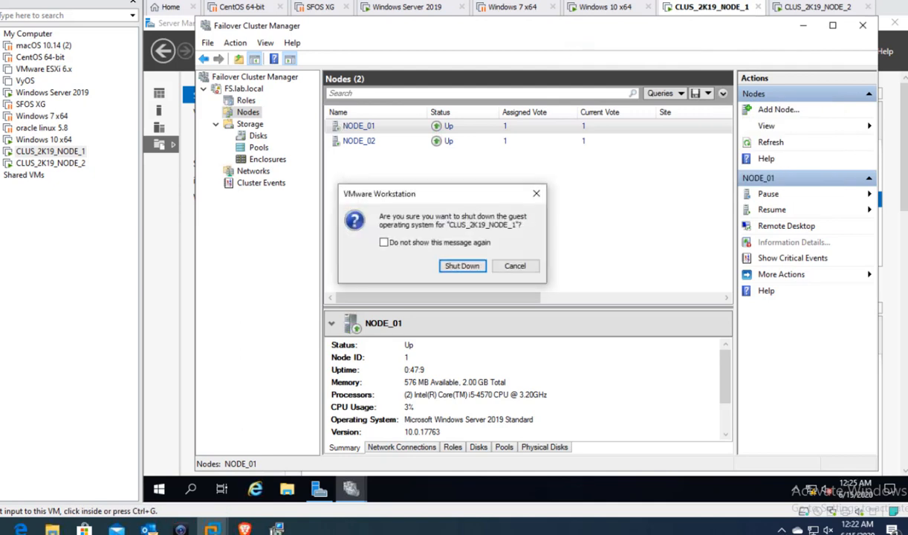
pyautogui.click(461, 266)
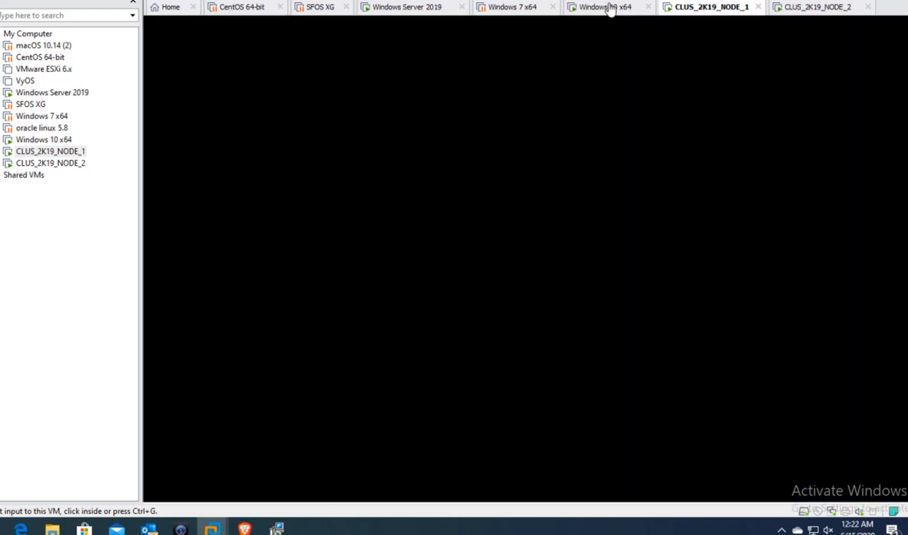
# - On the Windows 10 client, close the file 2 Notepad window and refresh sales data
pyautogui.click(607, 7)
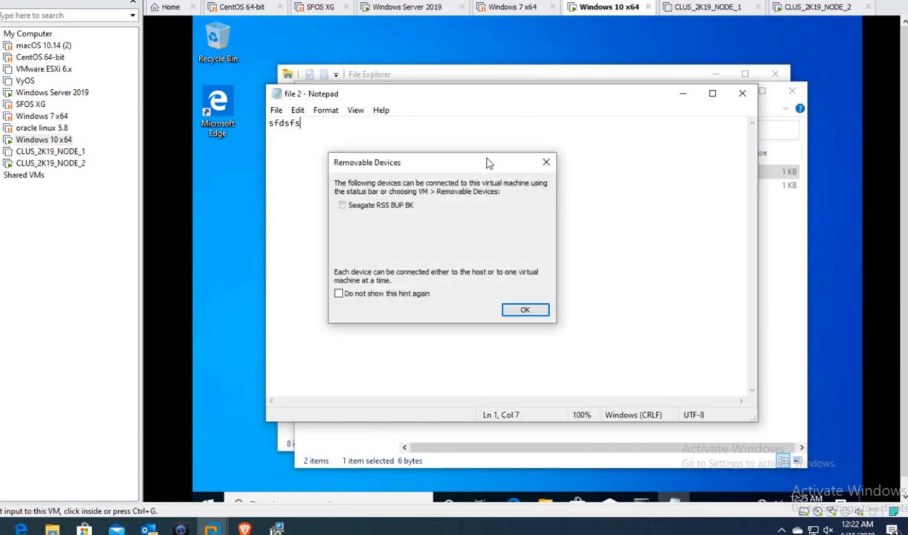
pyautogui.click(525, 311)
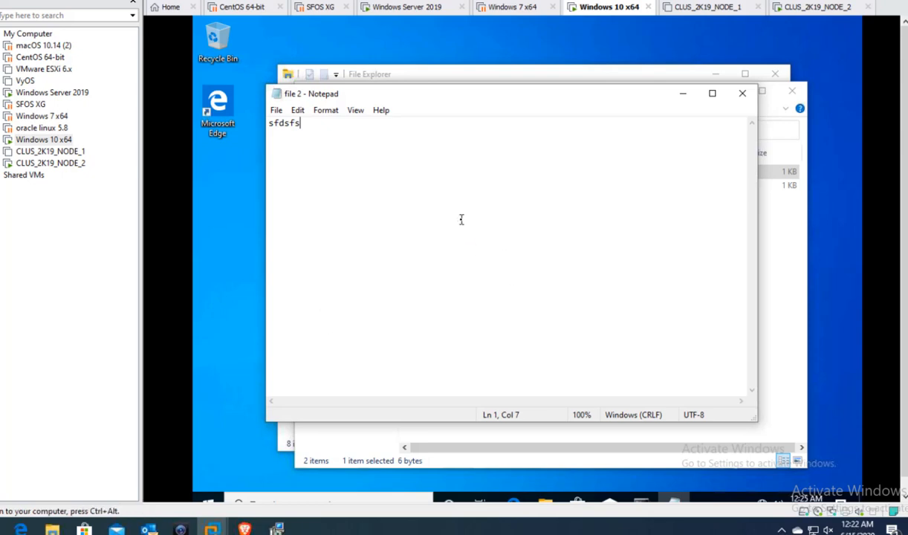
pyautogui.click(742, 93)
pyautogui.click(595, 233)
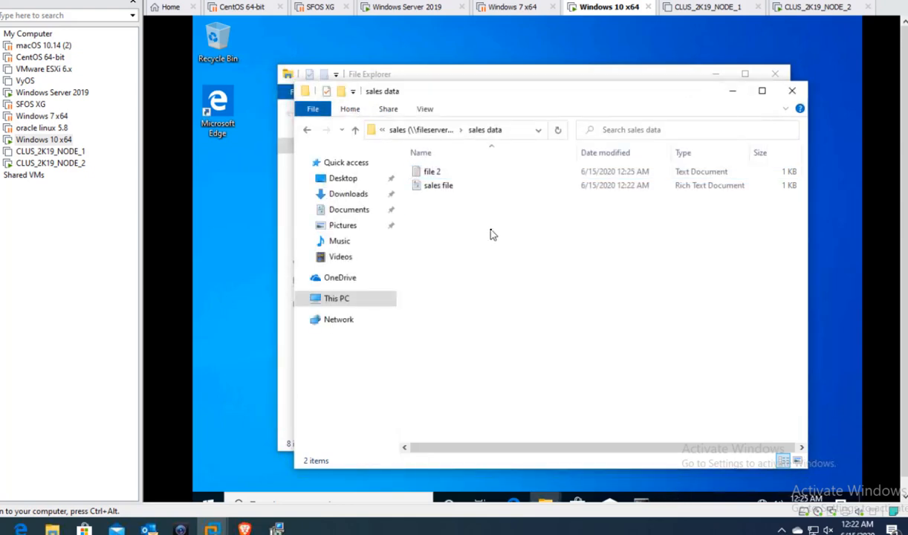
pyautogui.rightClick(490, 232)
pyautogui.click(536, 285)
# - Via This PC > sales (Y:) > sales data, create and open 'folder 2', then view NODE_2
pyautogui.click(352, 305)
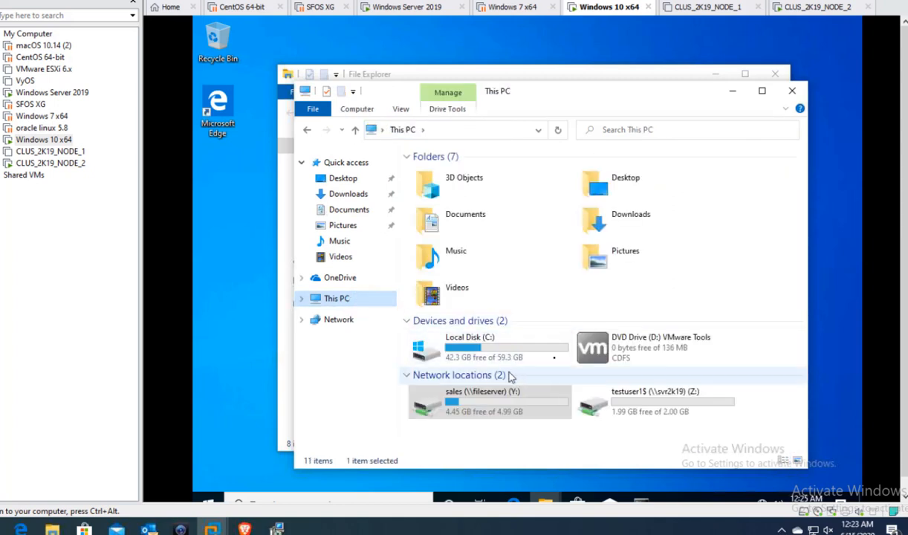
pyautogui.doubleClick(498, 407)
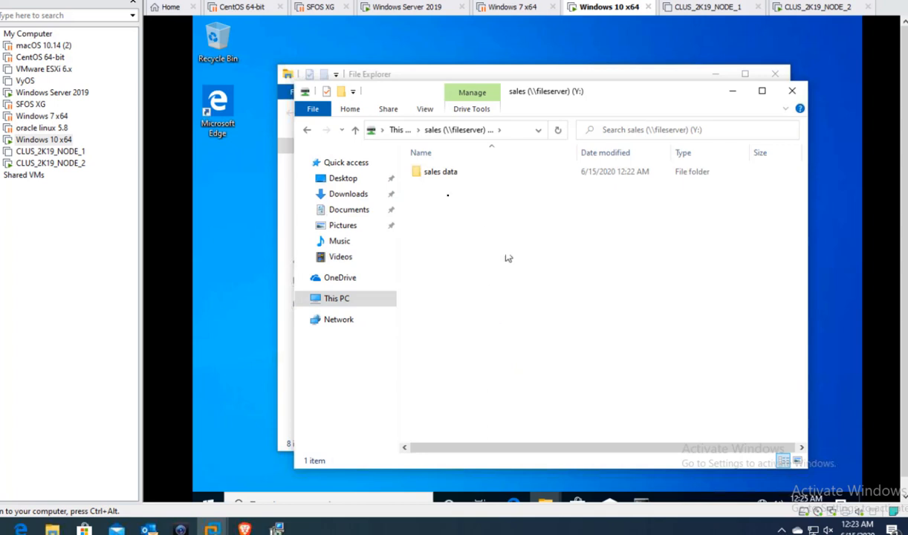
pyautogui.doubleClick(448, 174)
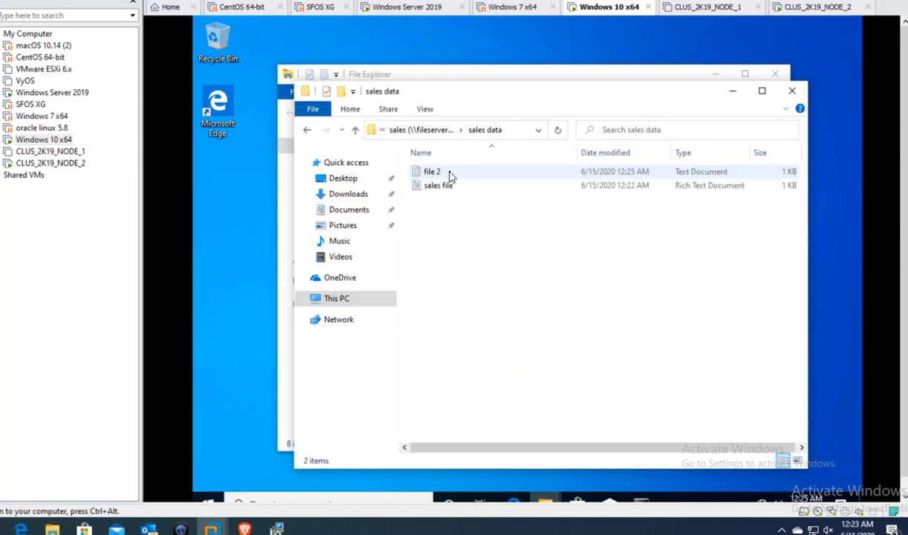
pyautogui.rightClick(484, 231)
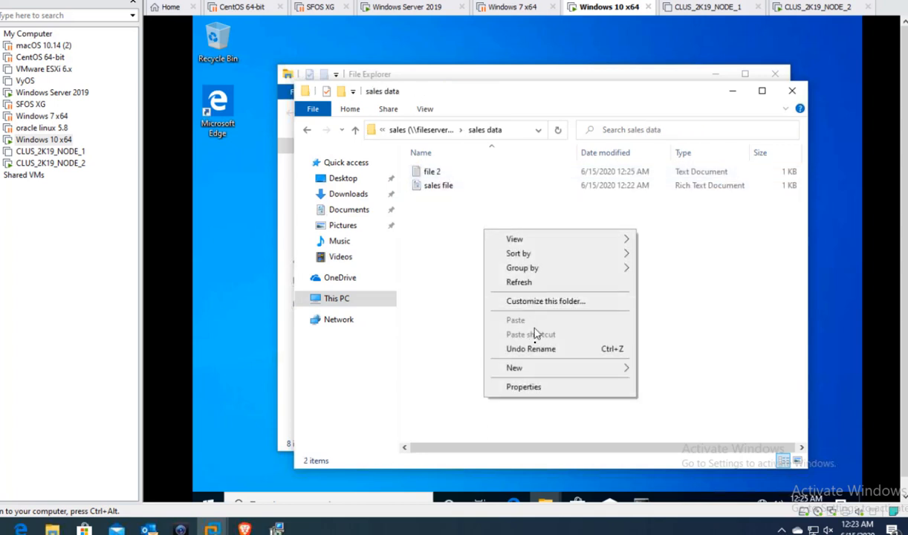
pyautogui.moveTo(540, 367)
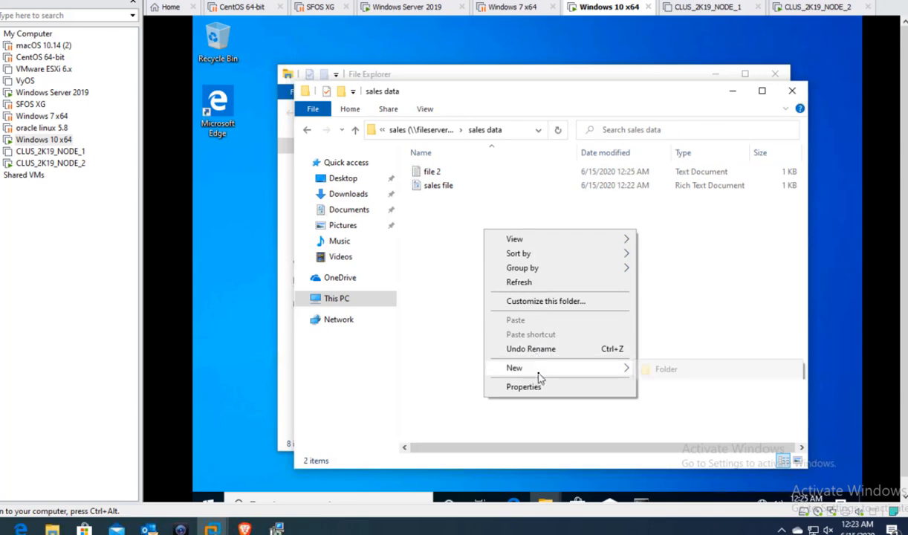
pyautogui.click(664, 370)
pyautogui.write('f')
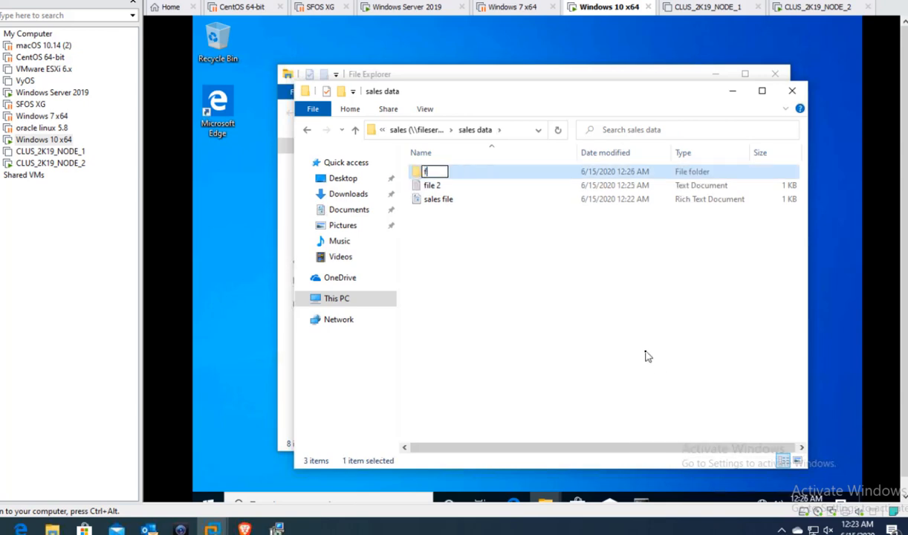
pyautogui.write('older 2')
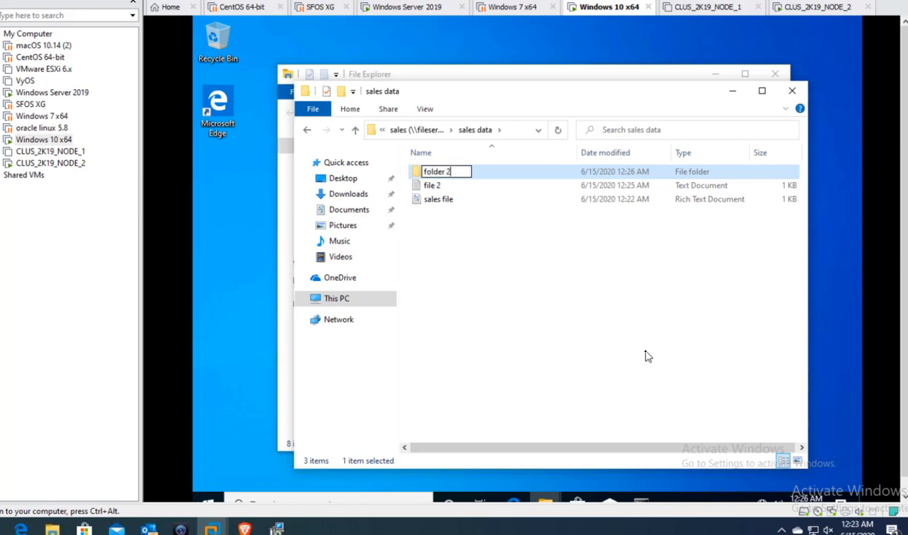
pyautogui.press('Return')
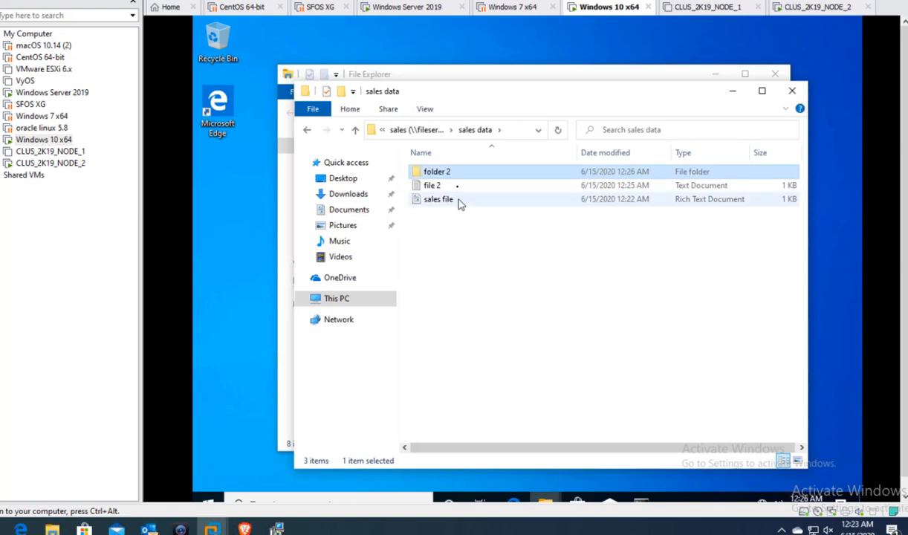
pyautogui.doubleClick(462, 176)
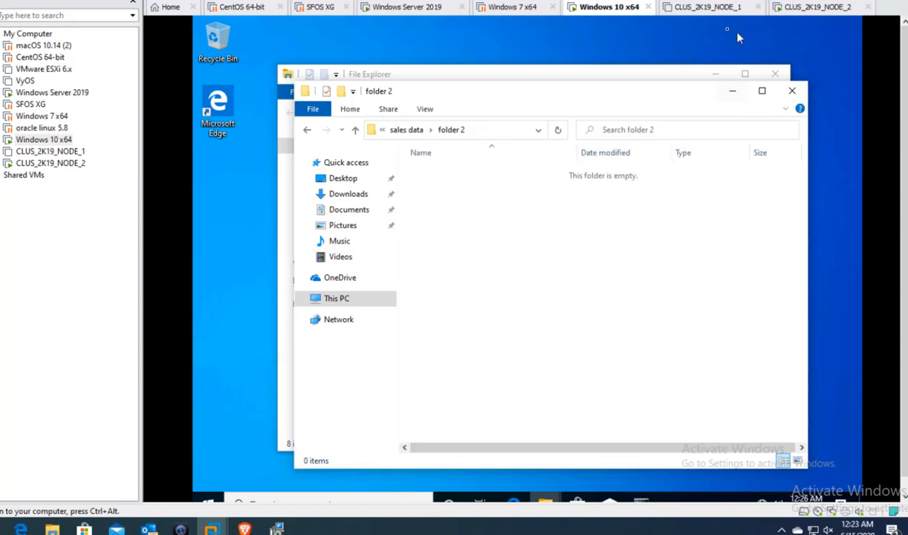
pyautogui.click(817, 7)
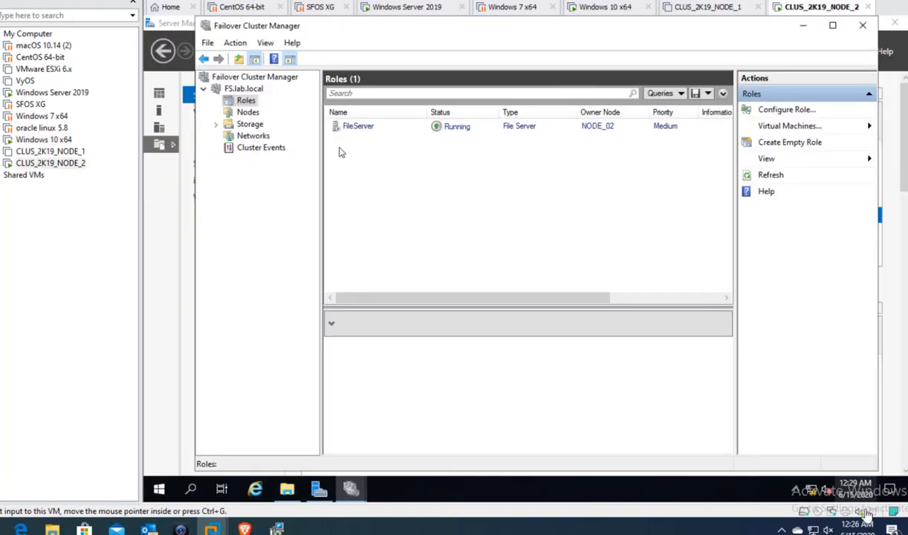
# - Check FileServer's details on NODE_2, return Explorer to sales data, and view the powered-off NODE_1
pyautogui.click(382, 127)
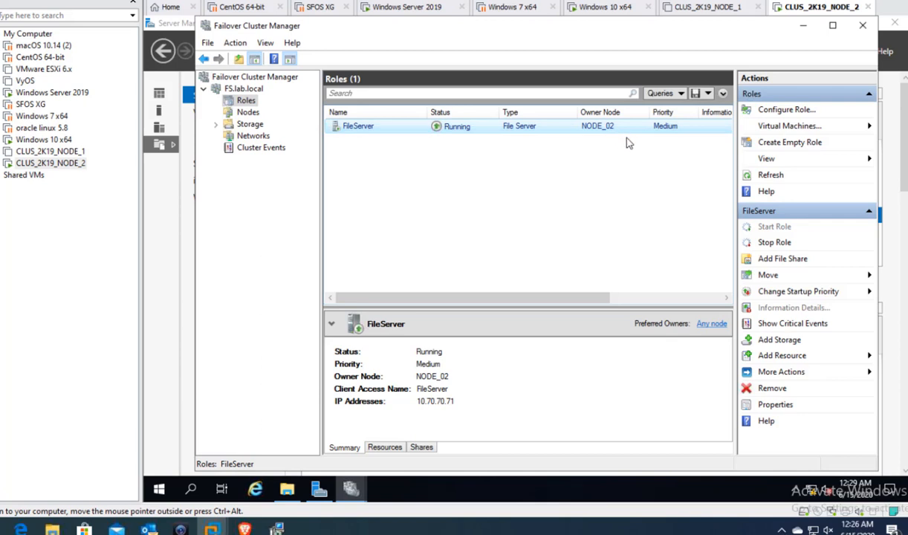
pyautogui.click(710, 7)
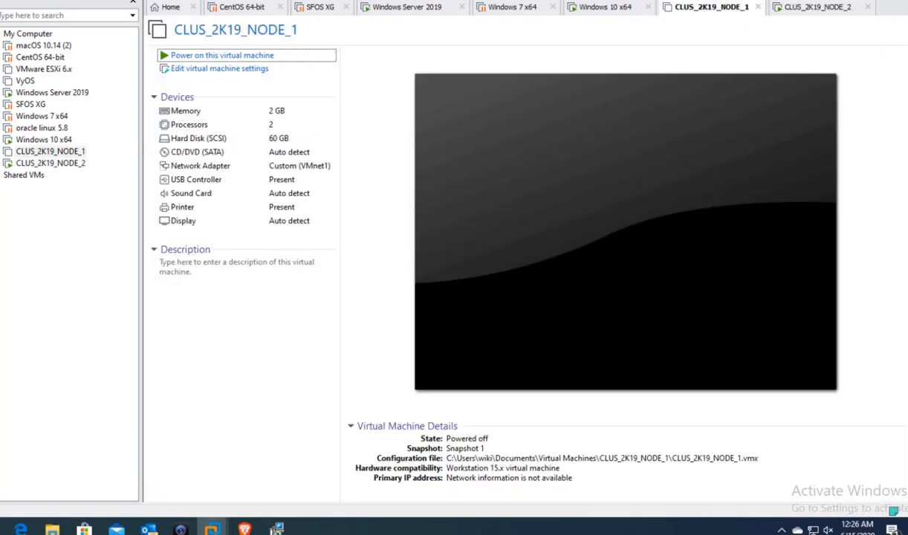
pyautogui.click(606, 9)
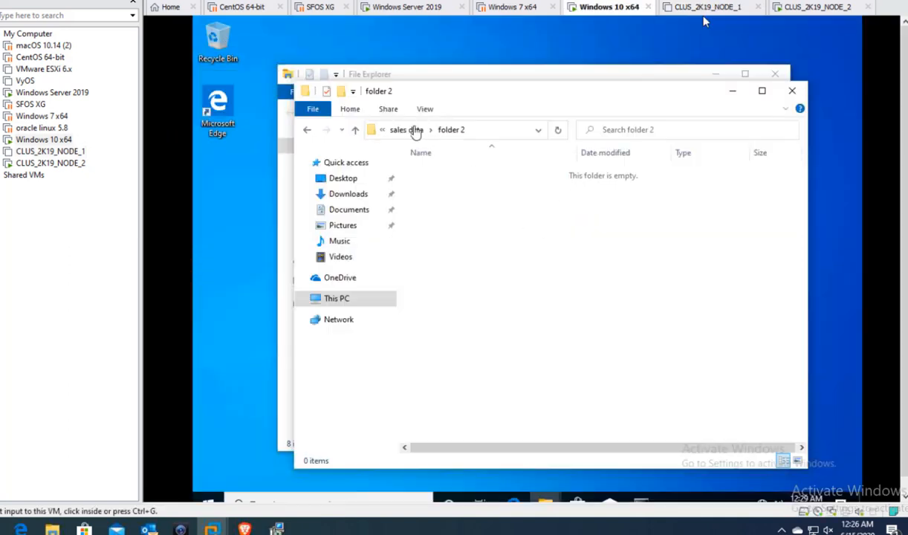
pyautogui.click(401, 130)
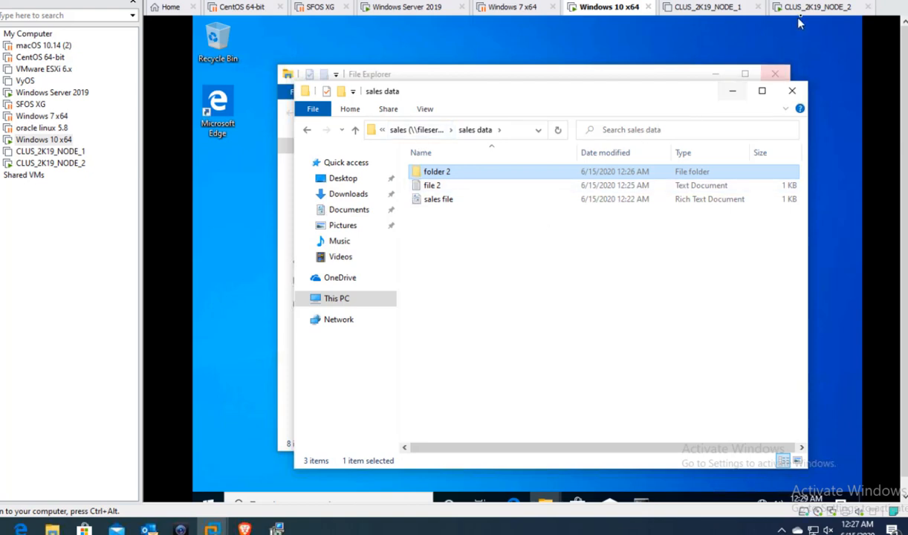
pyautogui.click(677, 8)
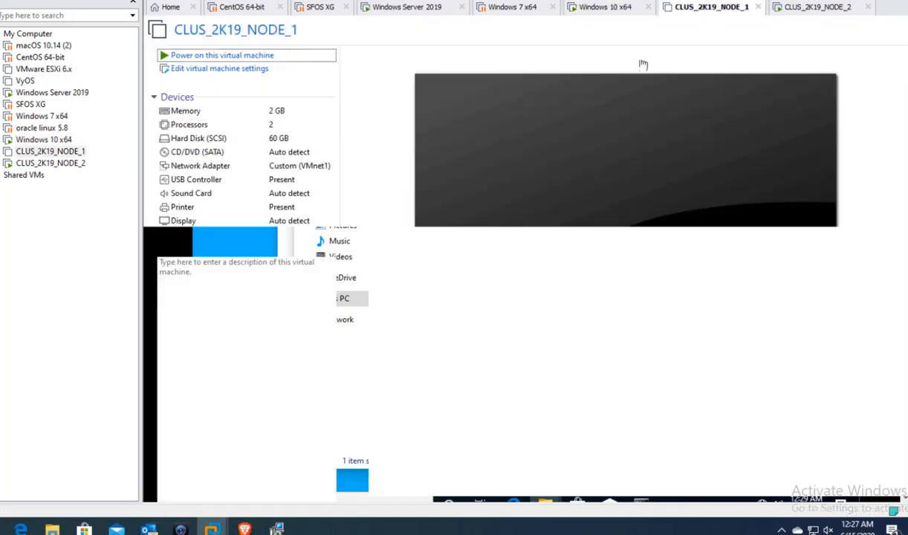
# - Power on CLUS_2K19_NODE_1, answering Yes to the sata0:1 prompt, then check FileServer on NODE_02
pyautogui.click(208, 58)
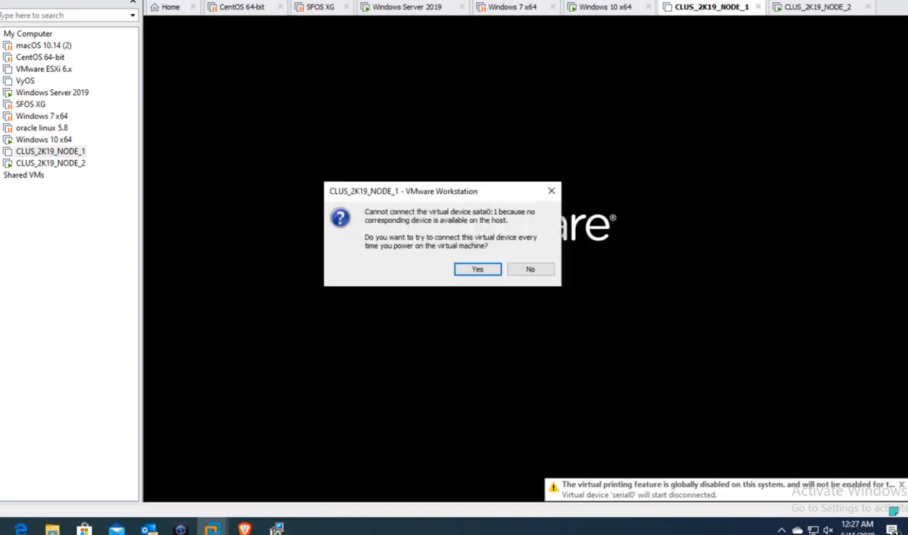
pyautogui.click(473, 270)
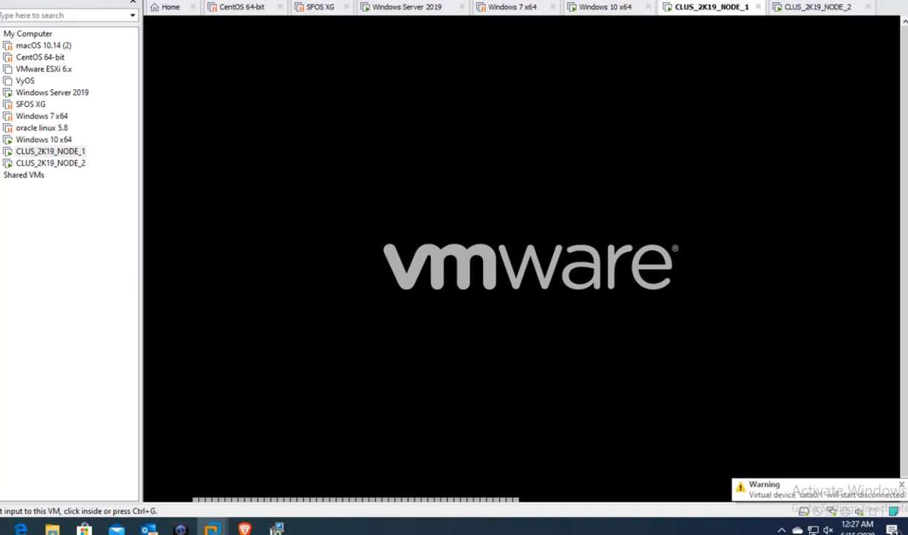
pyautogui.click(817, 9)
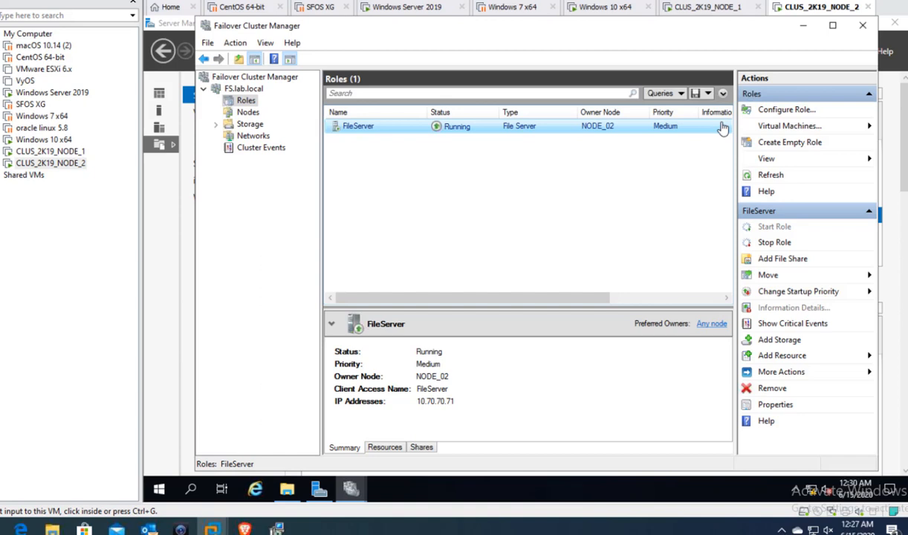
# - Unlock NODE_1 with Ctrl+Alt+Del and sign in with the domain administrator password
pyautogui.click(702, 10)
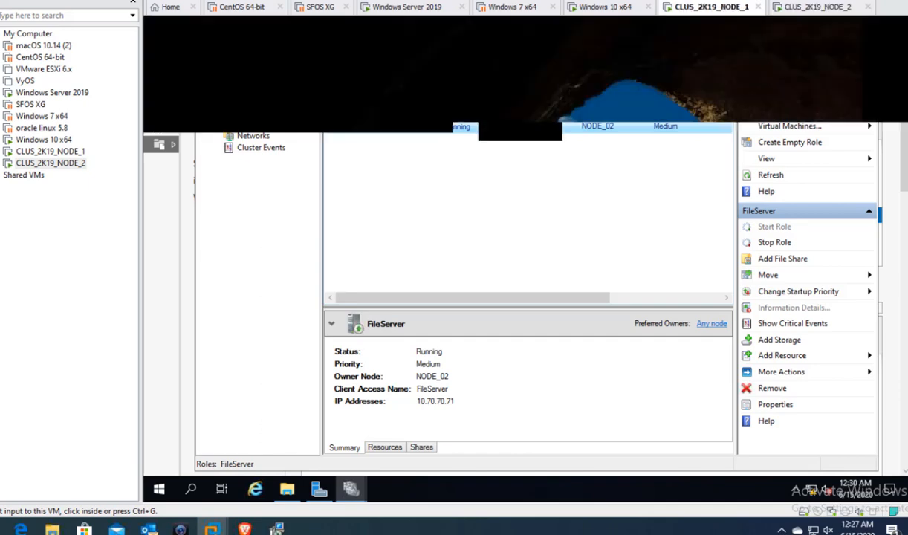
pyautogui.rightClick(693, 9)
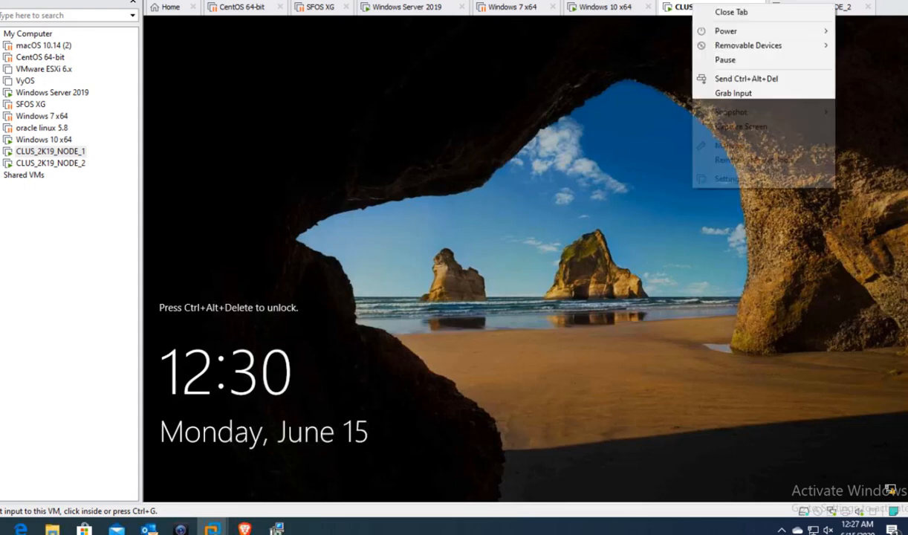
pyautogui.click(726, 80)
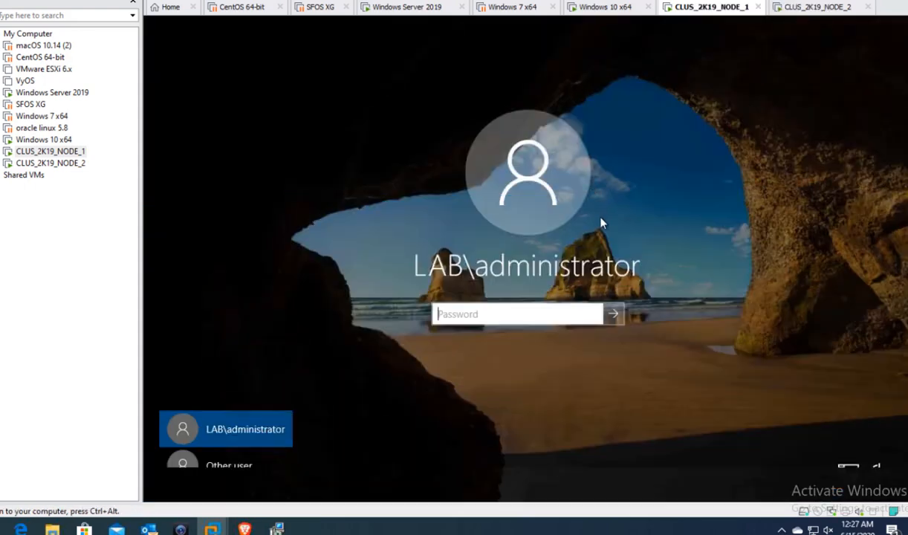
pyautogui.write('P@ssw0rd')
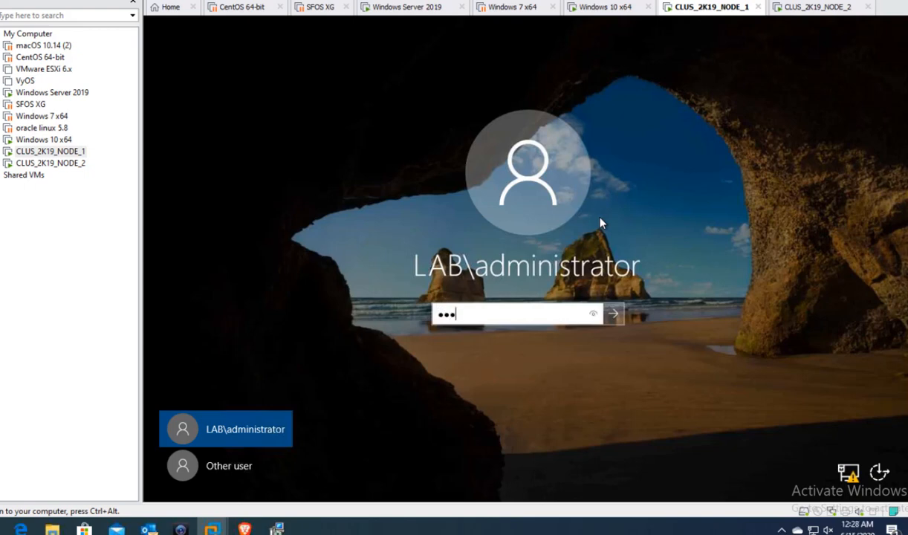
pyautogui.press('Return')
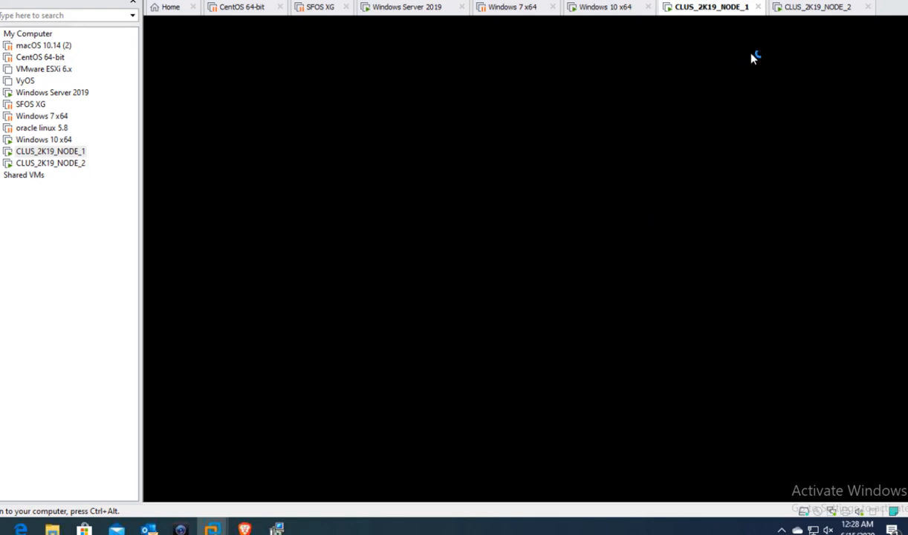
# - Refresh the cluster roles on NODE_2, then return to NODE_1's Server Manager
pyautogui.click(802, 8)
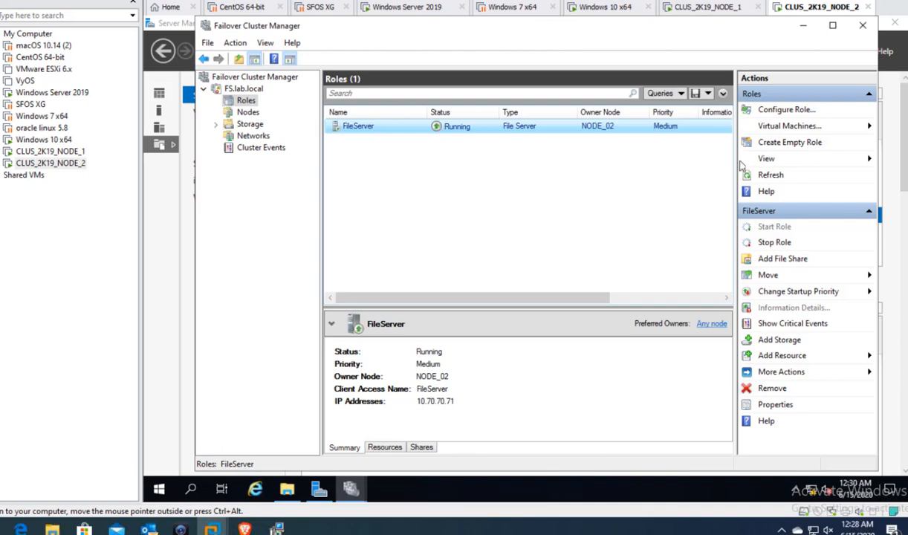
pyautogui.click(770, 175)
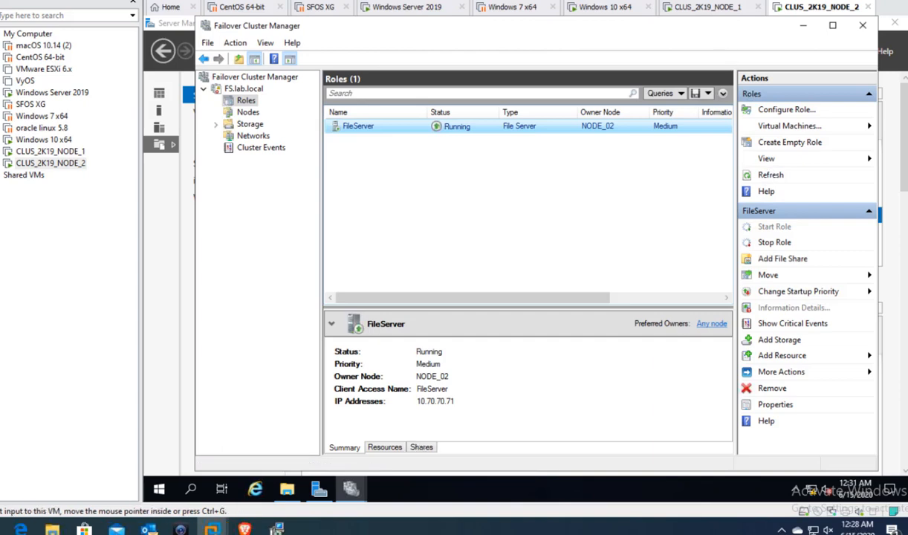
pyautogui.click(709, 6)
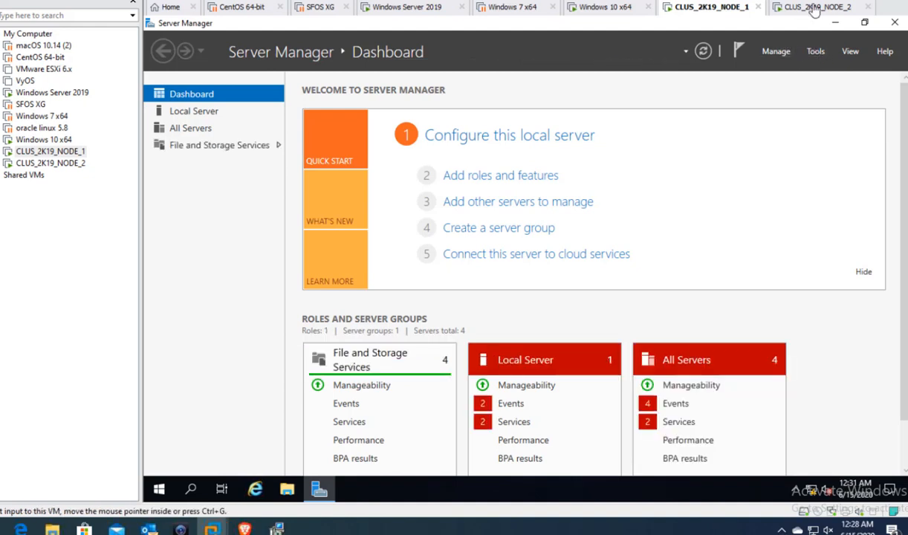
# - Launch Failover Cluster Manager from Server Manager's Tools menu on NODE_1
pyautogui.click(780, 54)
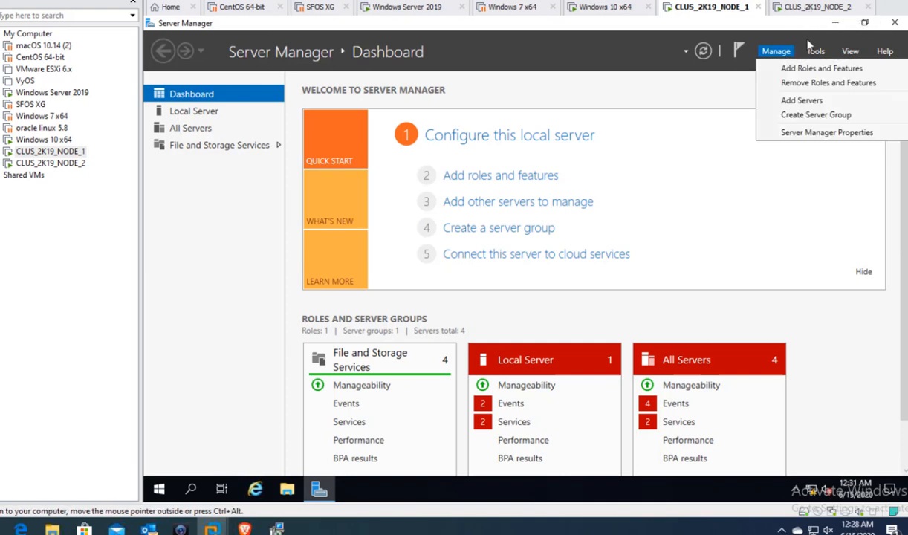
pyautogui.click(815, 51)
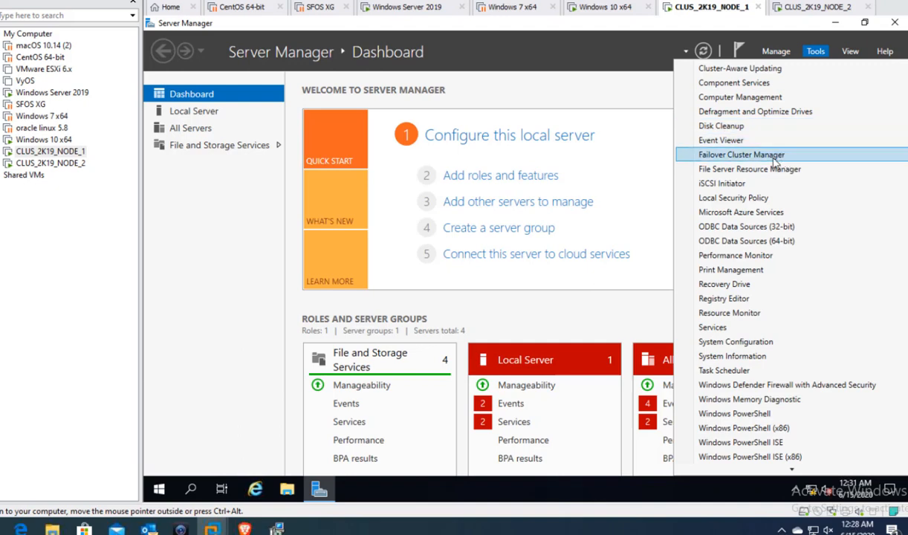
pyautogui.click(774, 155)
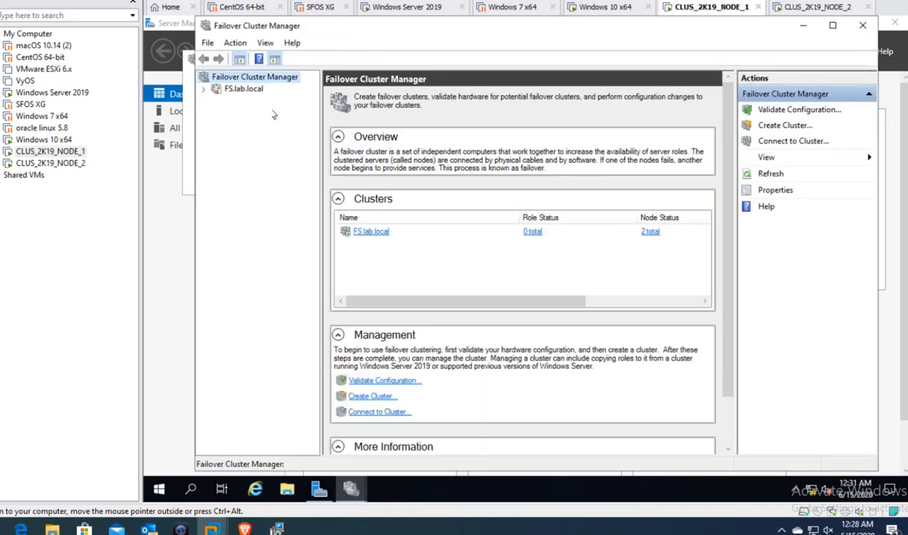
# - In FS.lab.local, check both nodes are up and view the FileServer role's Resources
pyautogui.click(228, 89)
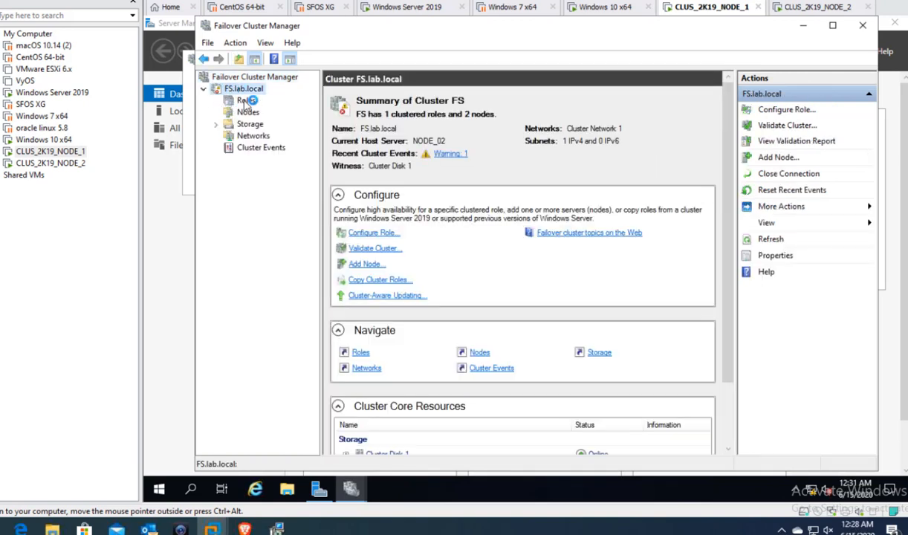
pyautogui.click(245, 101)
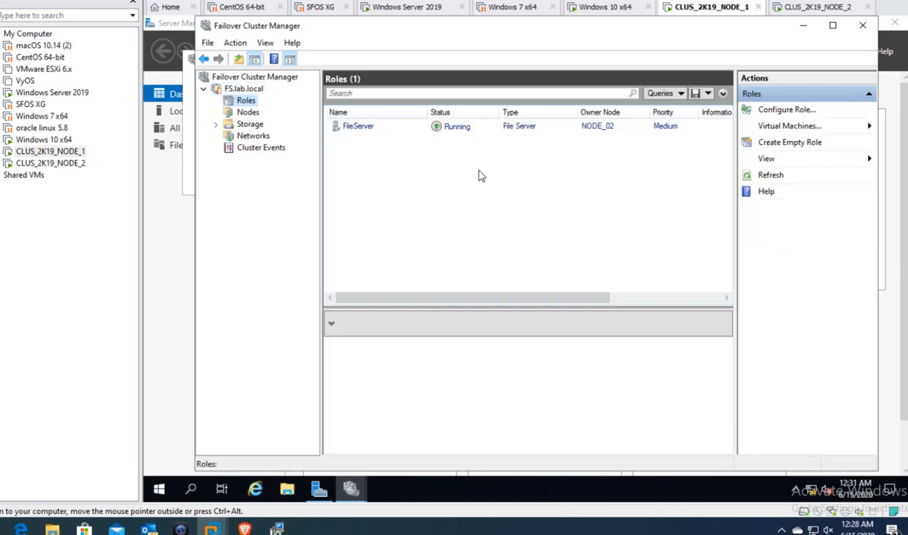
pyautogui.click(395, 127)
pyautogui.click(248, 112)
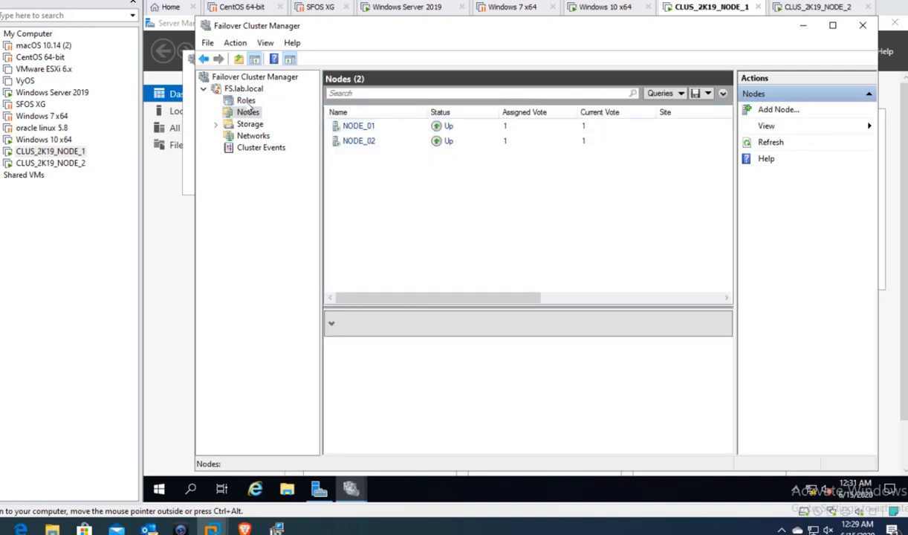
pyautogui.click(244, 101)
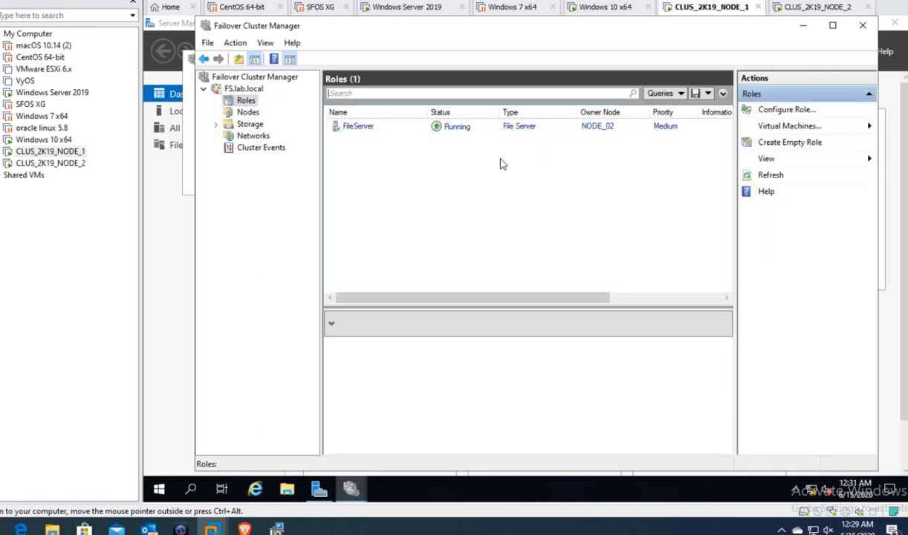
pyautogui.click(488, 128)
pyautogui.rightClick(490, 130)
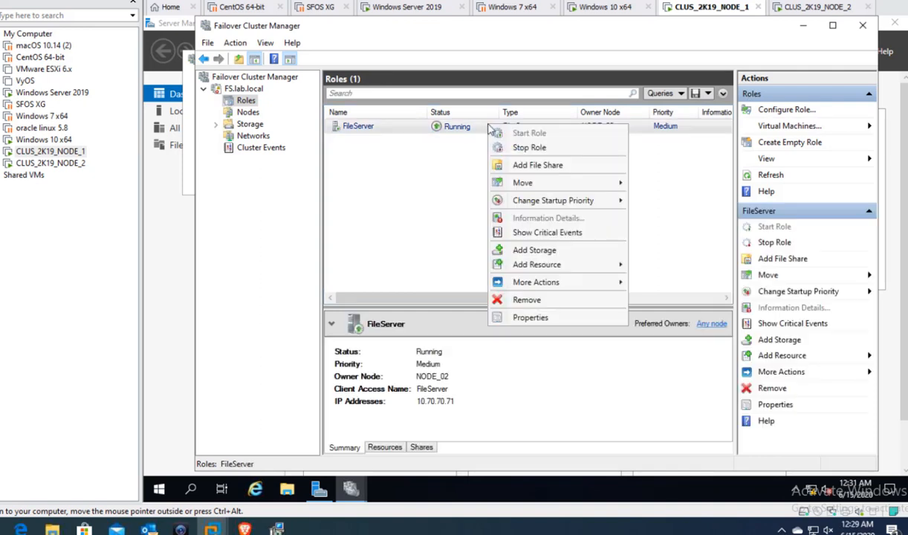
pyautogui.click(420, 193)
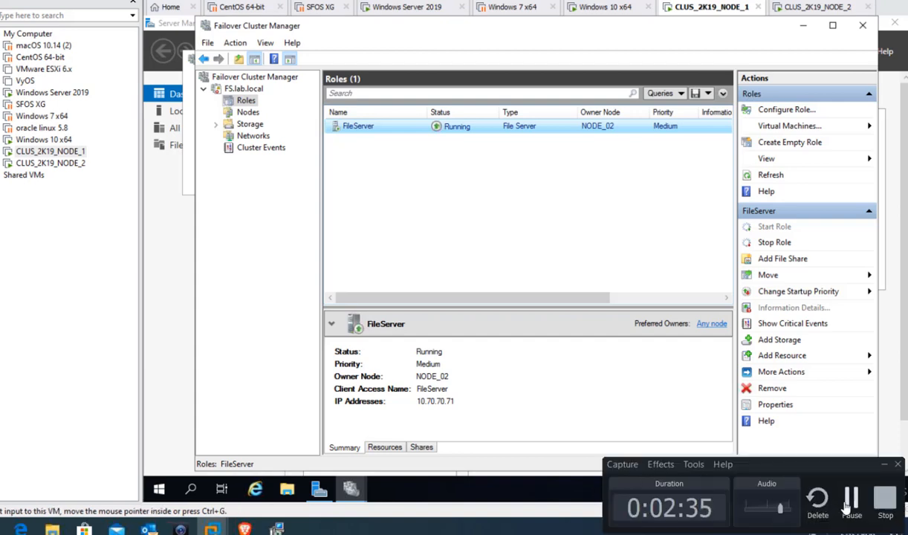
pyautogui.click(384, 447)
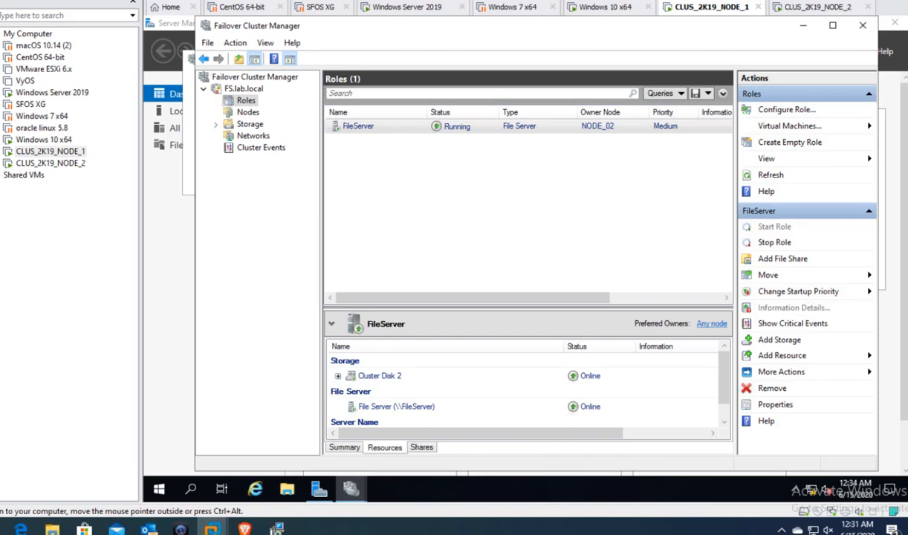
# - Make NODE_01 a preferred owner of the FileServer role and refresh the roles
pyautogui.click(514, 127)
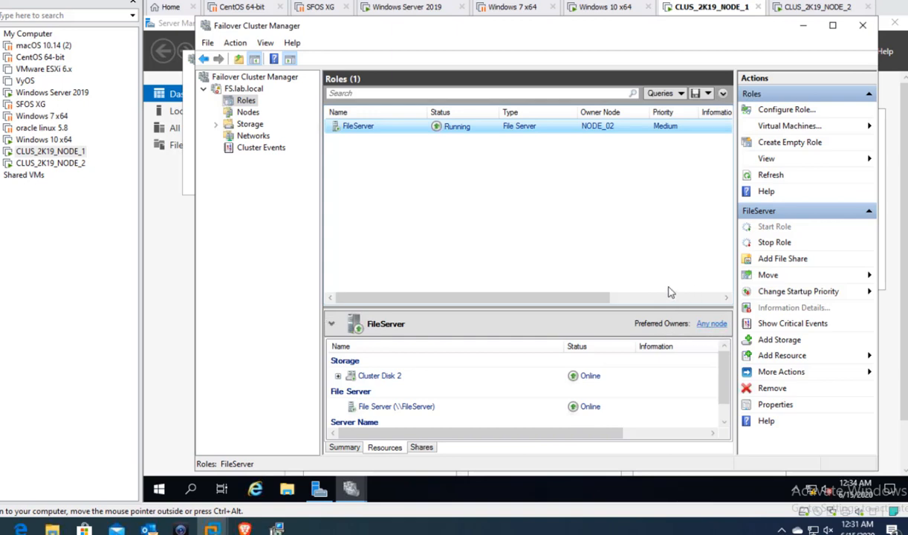
pyautogui.click(712, 325)
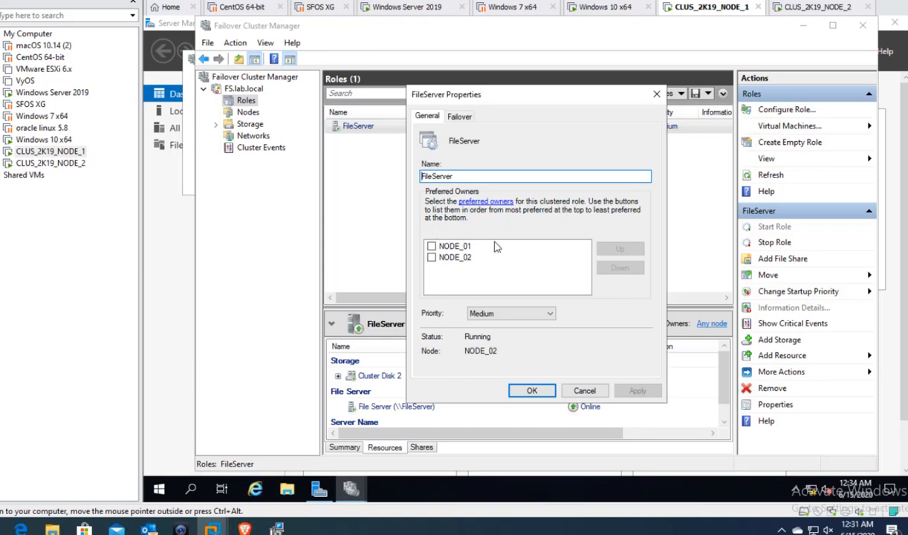
pyautogui.click(432, 246)
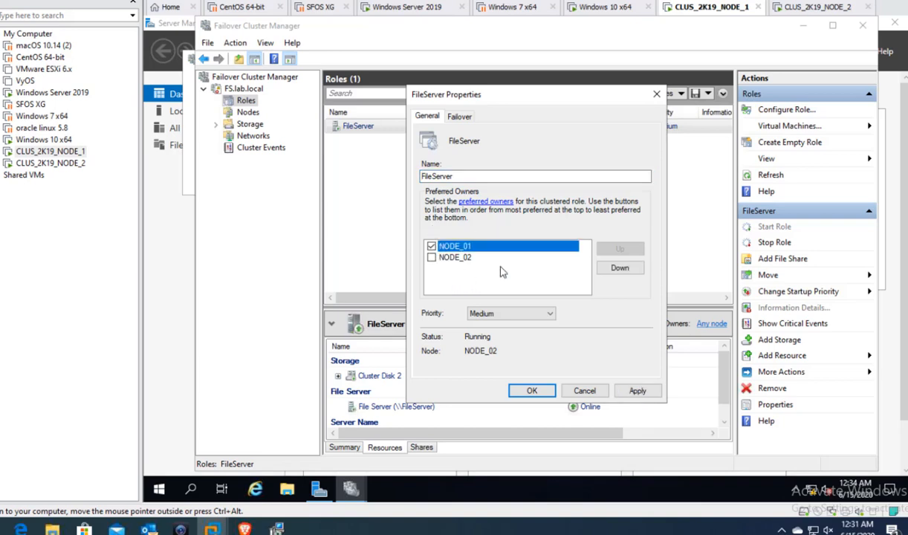
pyautogui.click(637, 391)
pyautogui.click(532, 390)
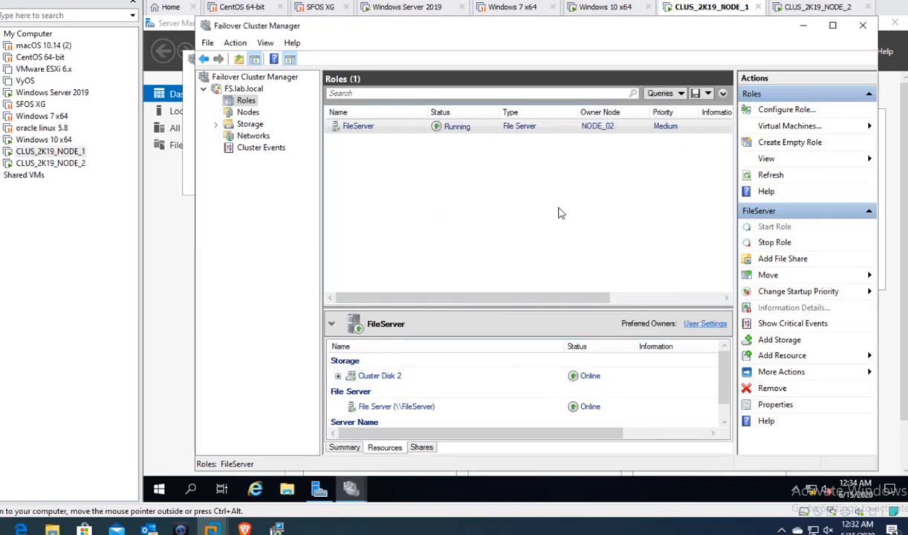
pyautogui.click(772, 176)
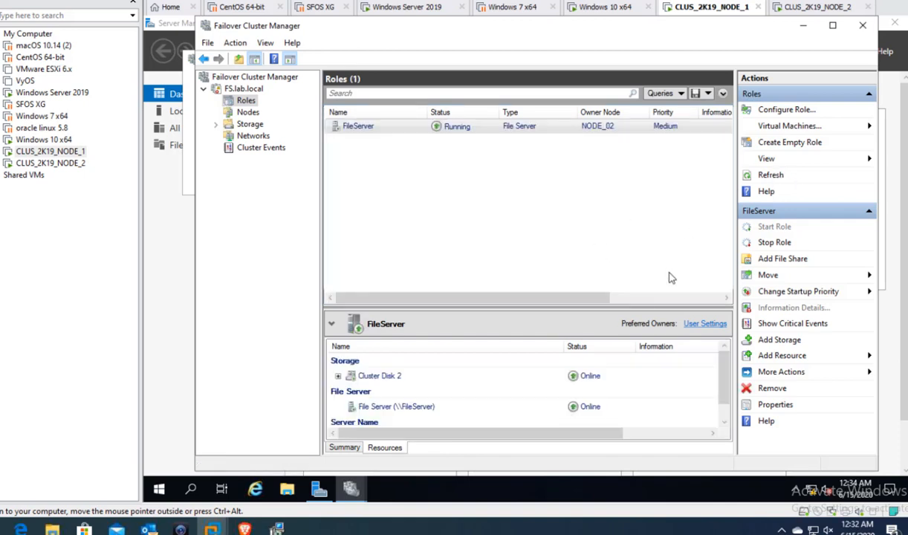
# - Add NODE_02 as a second preferred owner of FileServer and apply it
pyautogui.click(706, 325)
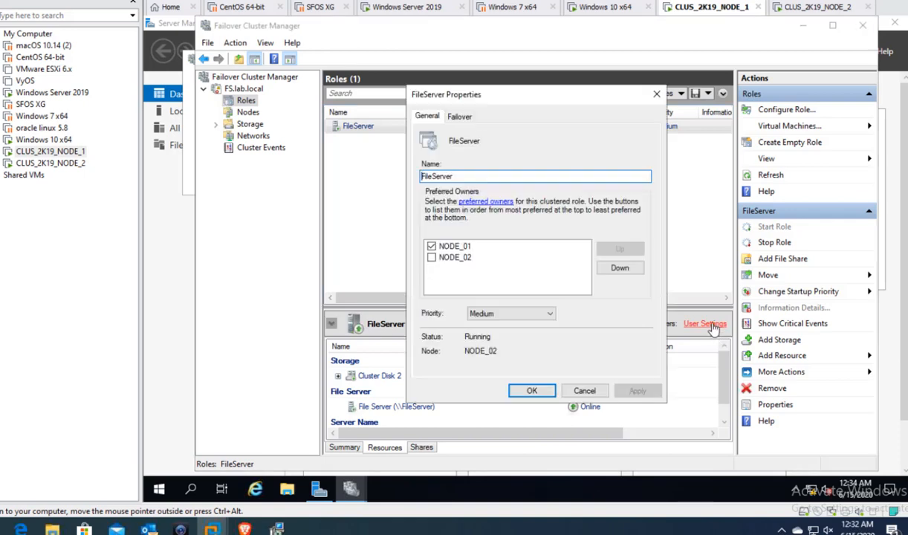
pyautogui.click(431, 257)
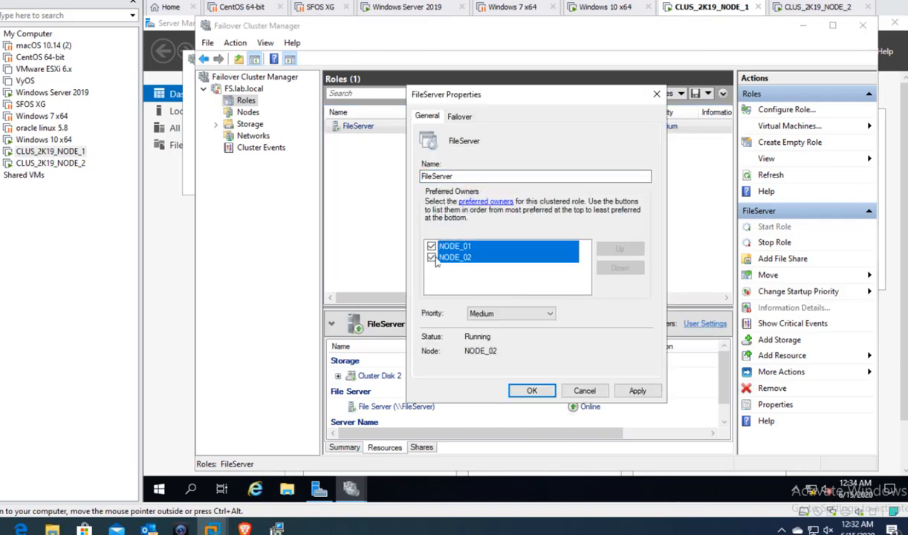
pyautogui.click(636, 391)
pyautogui.click(532, 391)
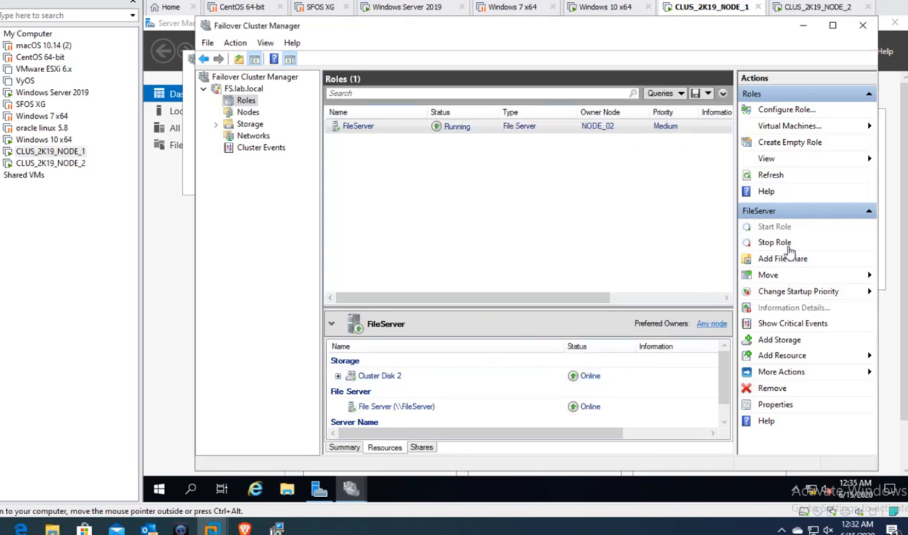
# - Refresh FileServer, set its startup priority to High, and bring up CLUS_2K19_NODE_2
pyautogui.click(772, 179)
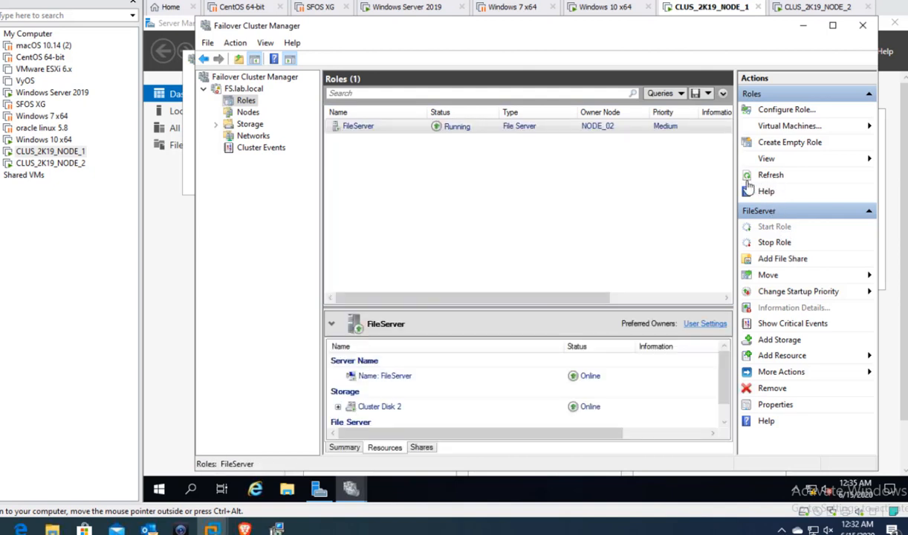
pyautogui.click(798, 530)
pyautogui.click(851, 503)
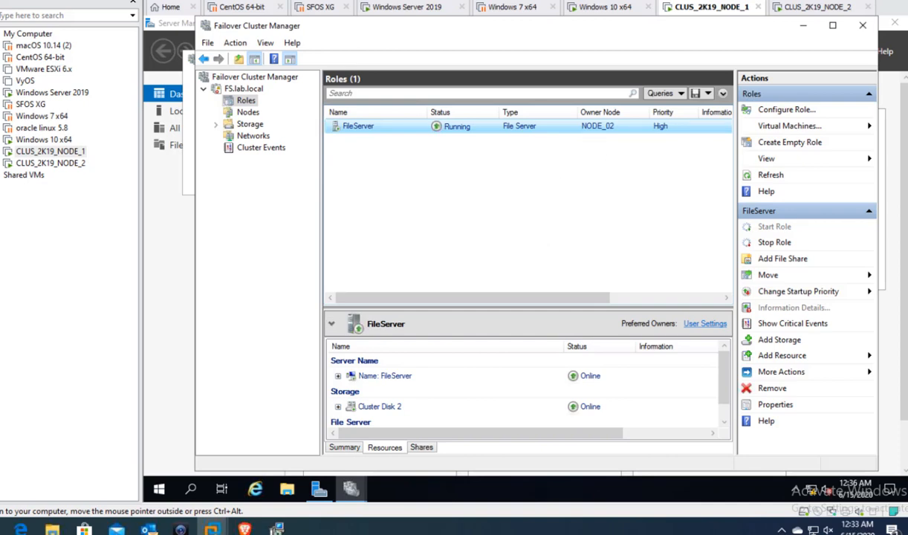
pyautogui.click(822, 8)
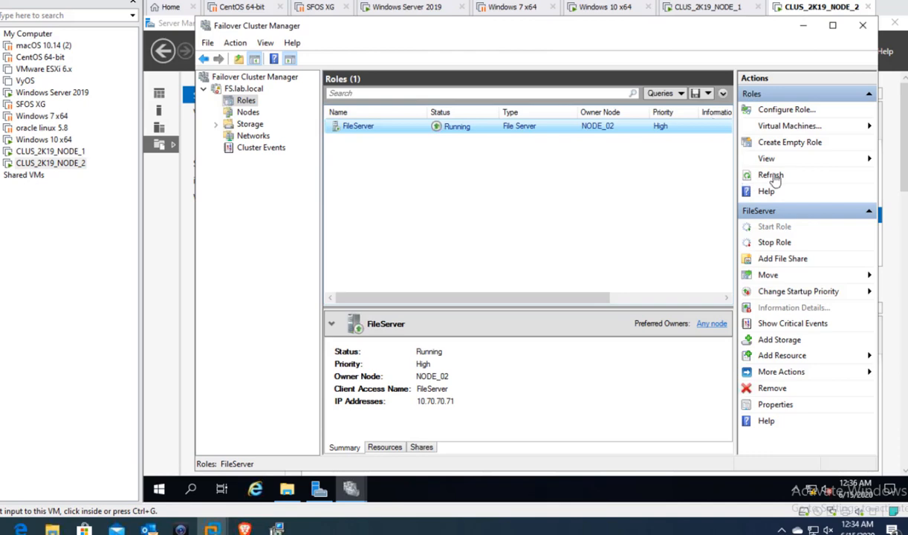
# - Shut down the CLUS_2K19_NODE_2 guest gracefully via Power > Shut Down Guest, not a hard power-off
pyautogui.rightClick(827, 12)
pyautogui.moveTo(787, 35)
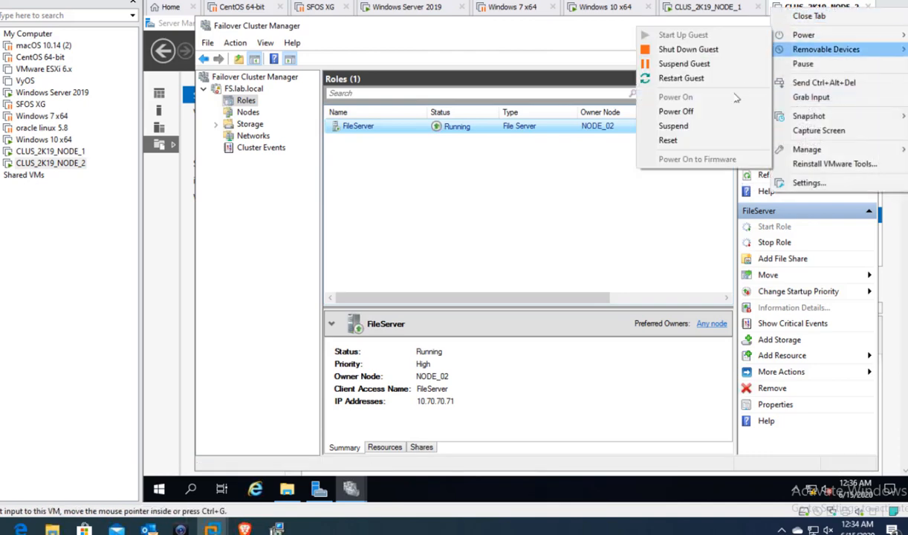
pyautogui.click(678, 112)
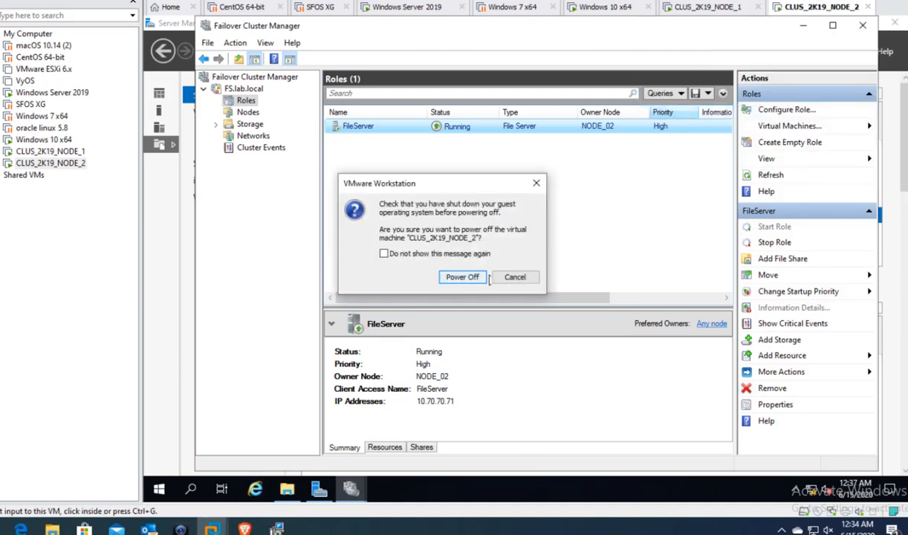
pyautogui.click(514, 277)
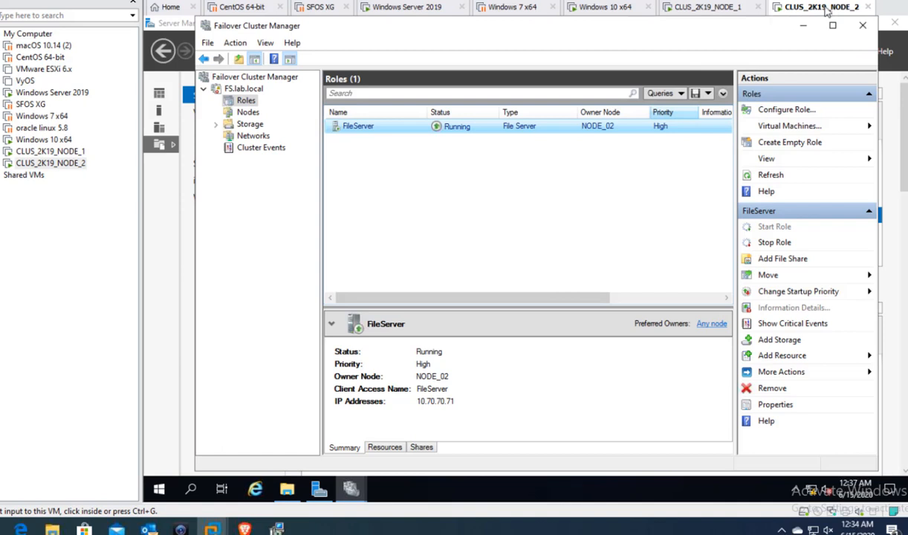
pyautogui.rightClick(789, 12)
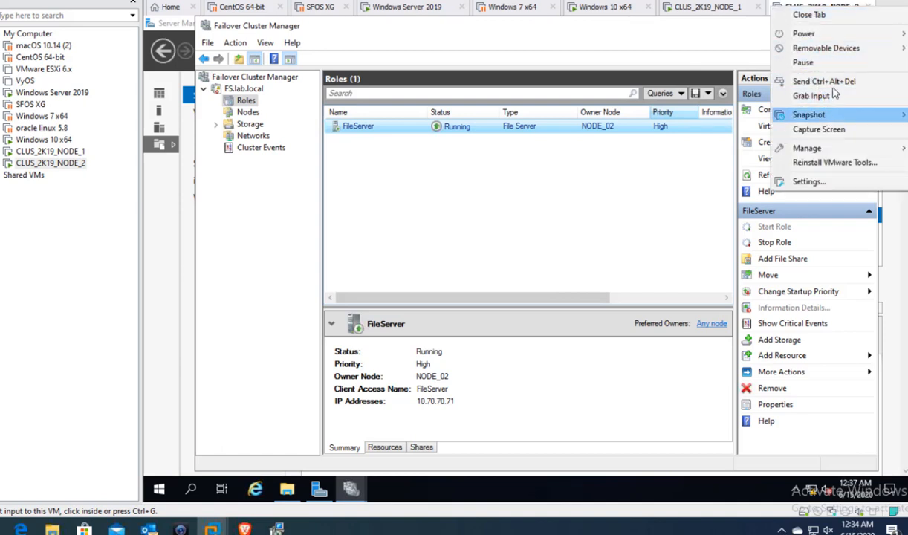
pyautogui.moveTo(810, 34)
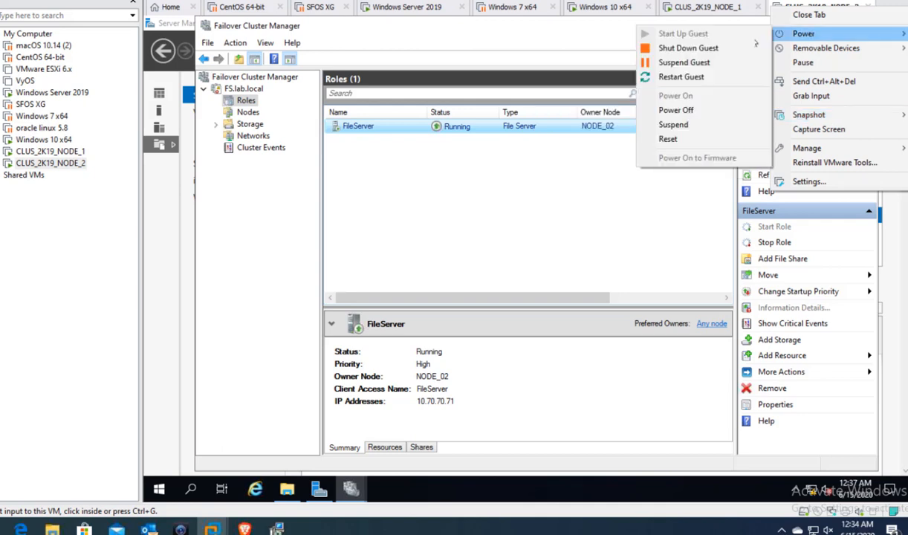
pyautogui.click(718, 50)
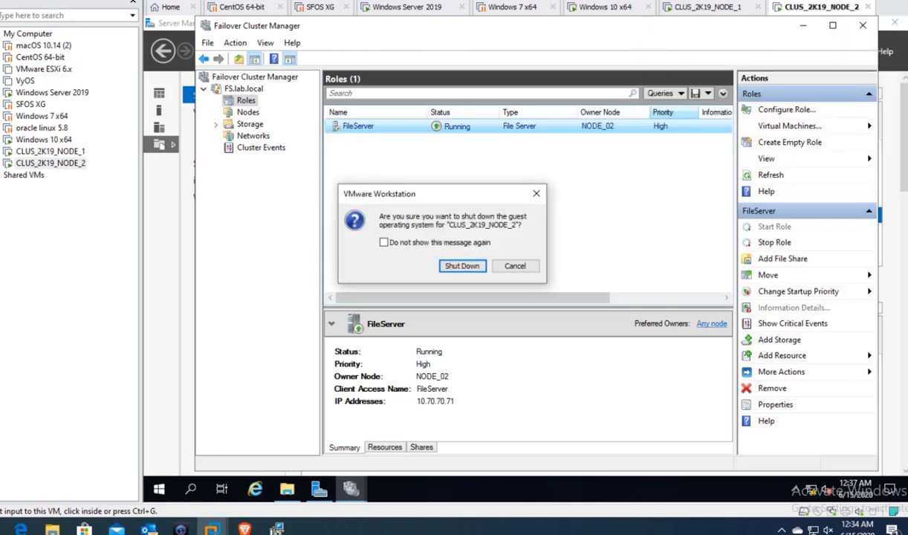
pyautogui.click(468, 271)
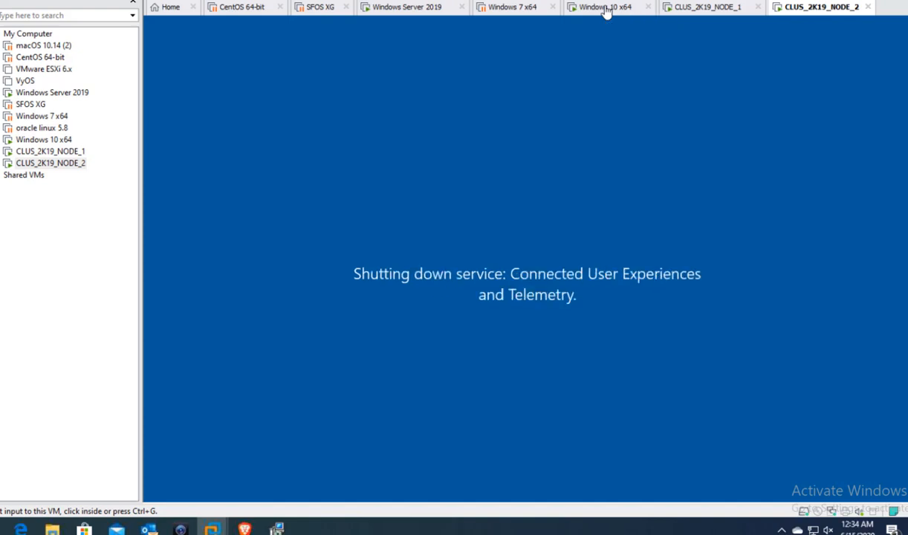
# - On the Windows 10 client, refresh Explorer and open the sales (Y:) drive from This PC
pyautogui.click(606, 9)
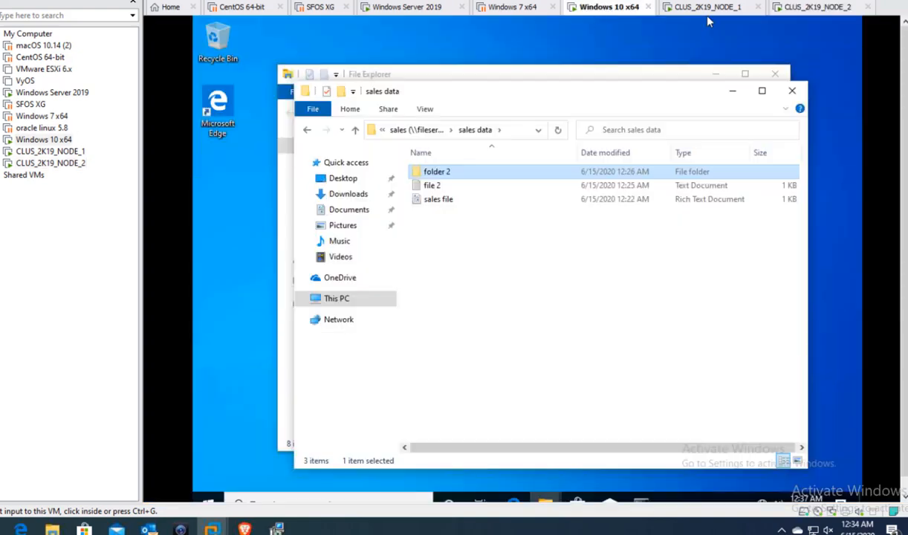
pyautogui.rightClick(470, 238)
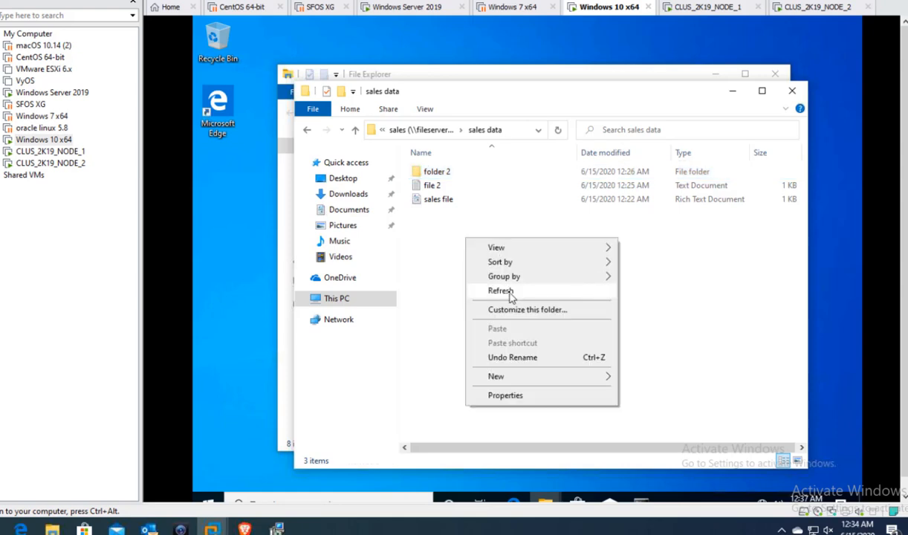
pyautogui.click(511, 298)
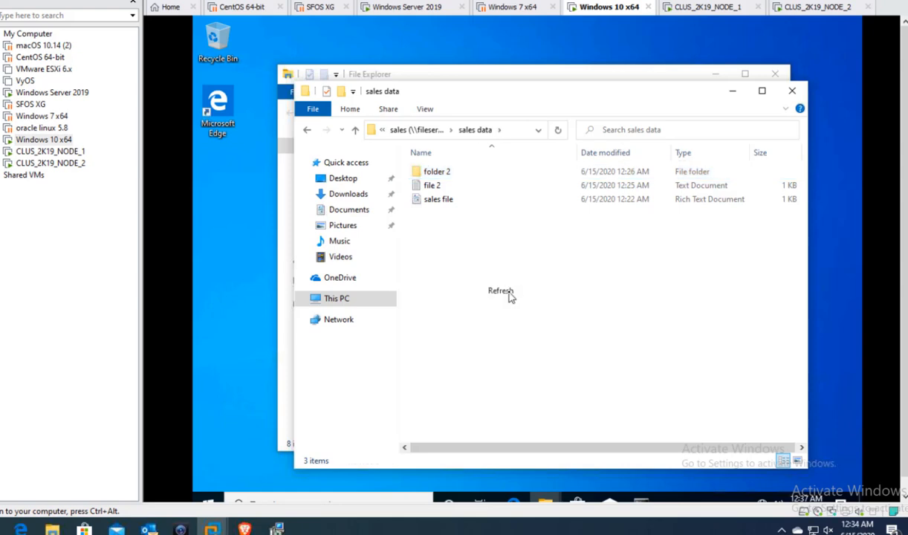
pyautogui.click(416, 129)
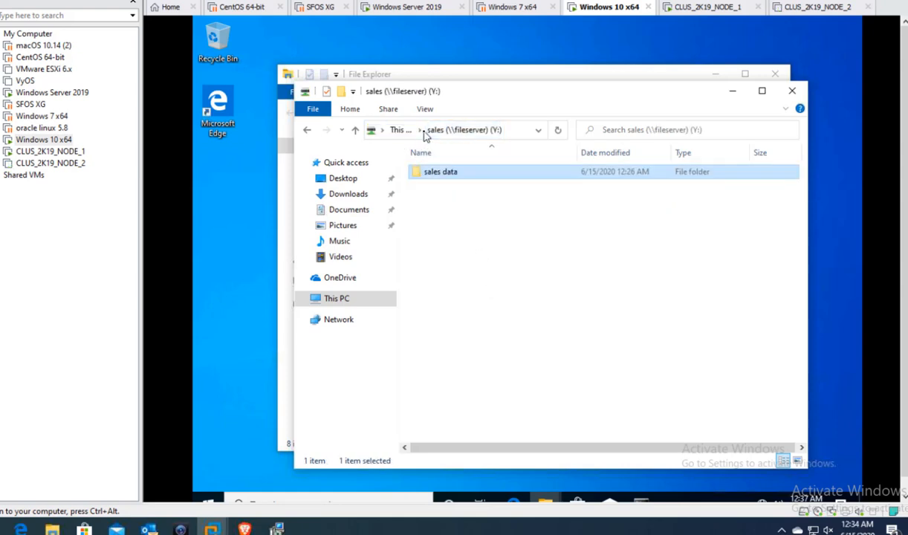
pyautogui.click(344, 301)
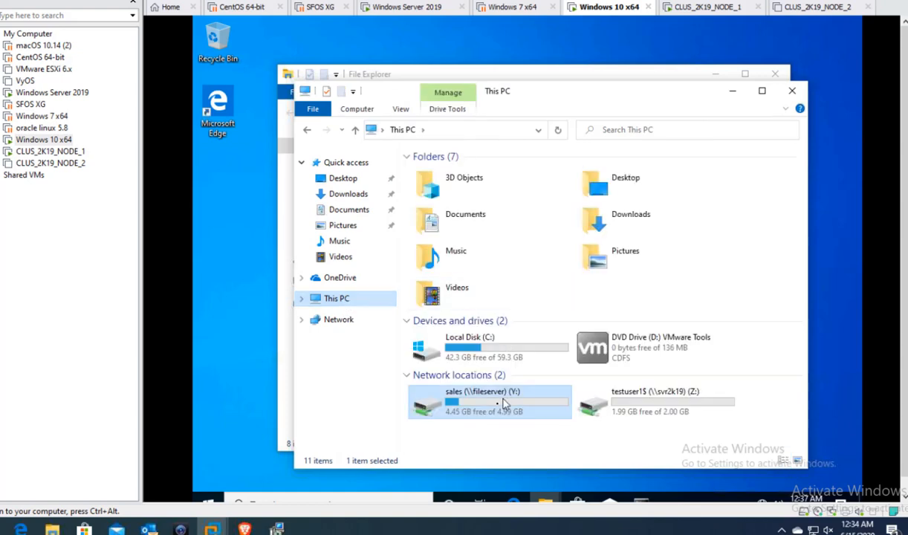
pyautogui.doubleClick(471, 392)
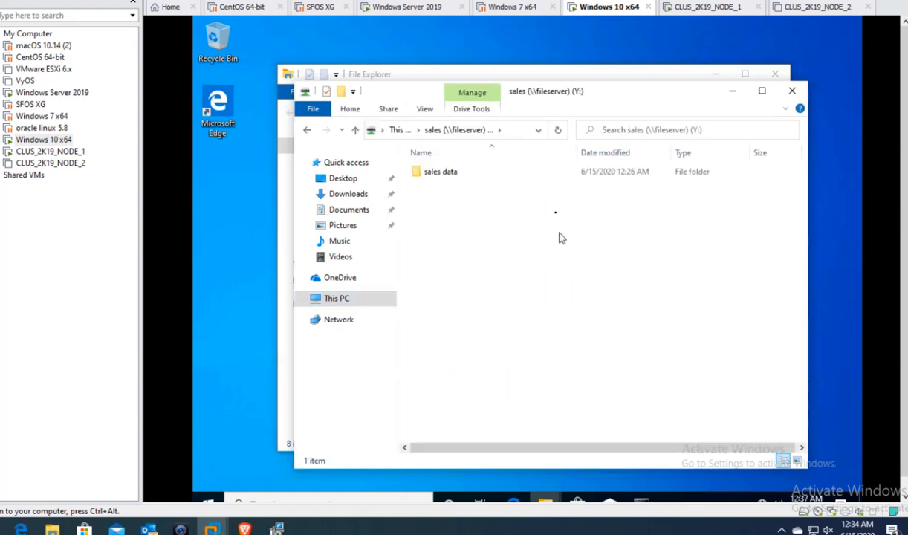
# - Confirm NODE_2 is off, reopen sales (Y:), then view FileServer on NODE_1's cluster manager
pyautogui.click(787, 8)
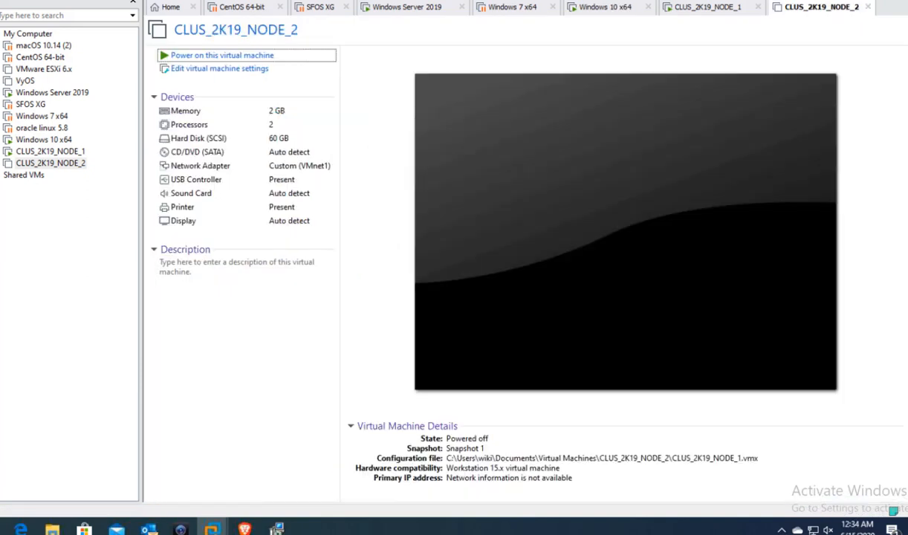
pyautogui.click(574, 8)
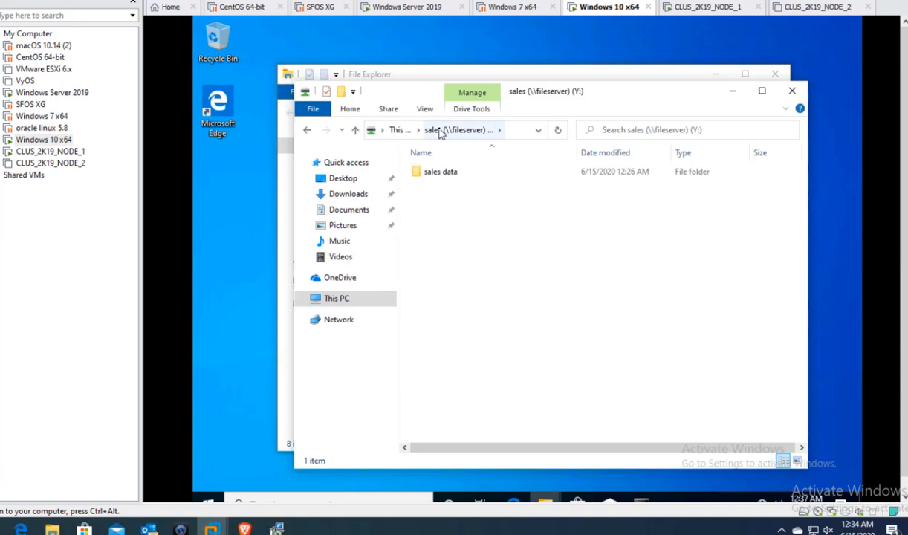
pyautogui.click(399, 131)
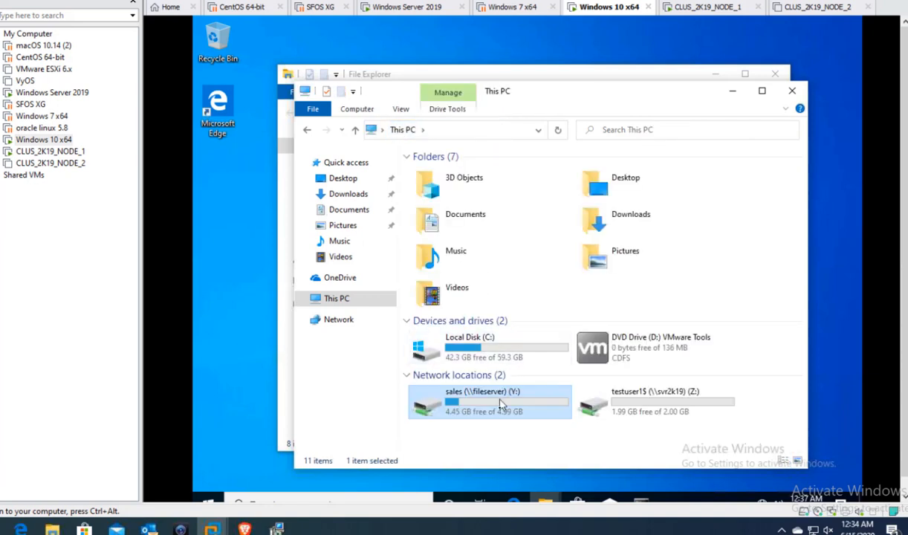
pyautogui.doubleClick(479, 392)
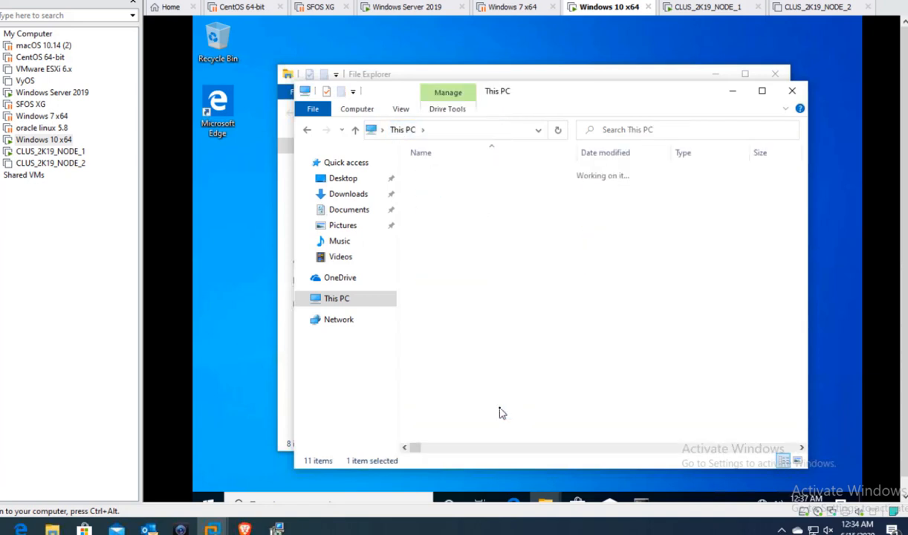
pyautogui.click(712, 9)
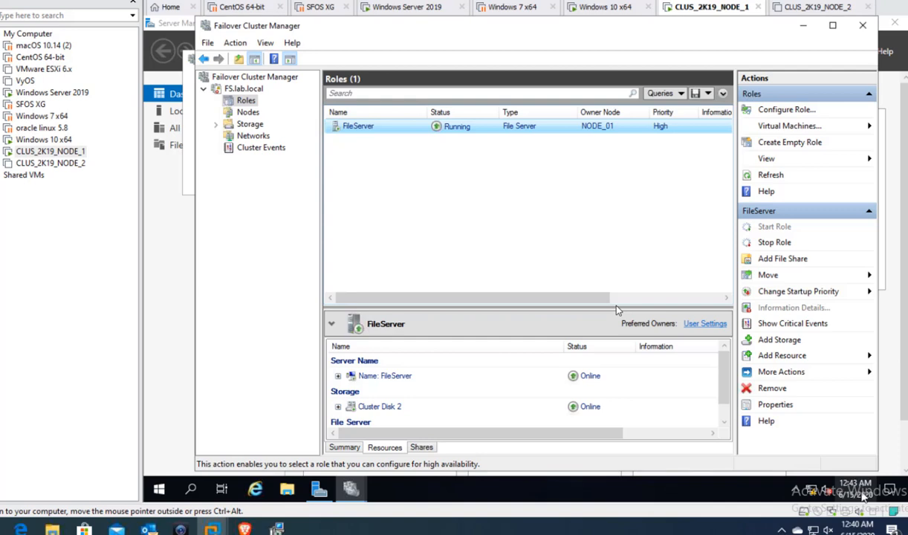
pyautogui.click(791, 112)
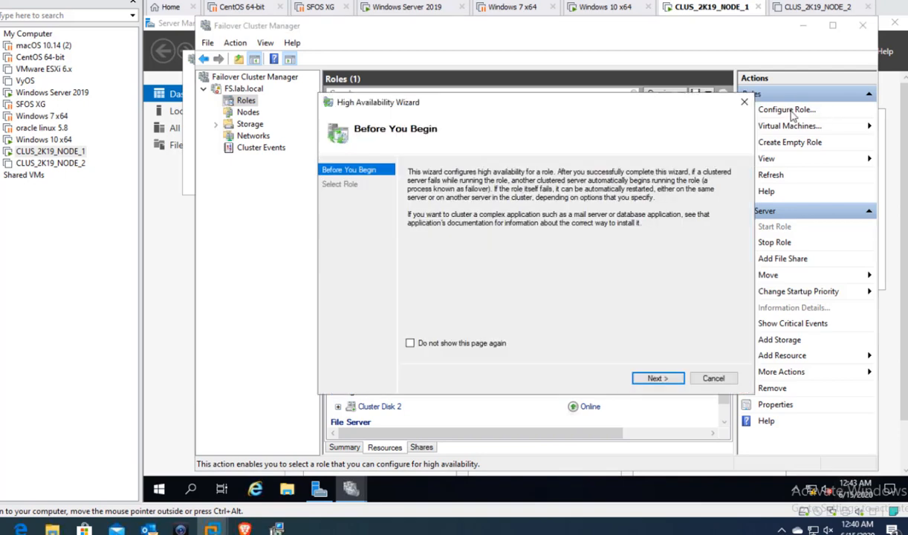
pyautogui.click(653, 379)
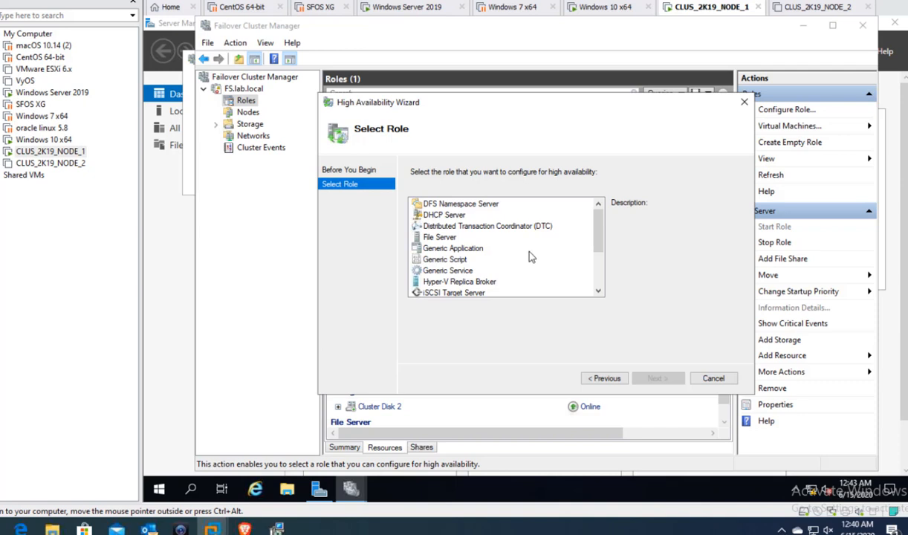
pyautogui.click(455, 202)
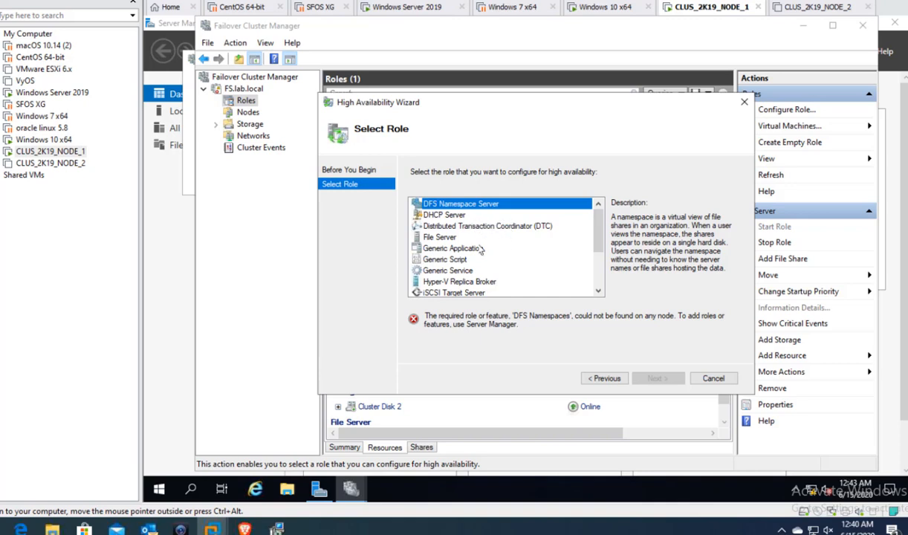
pyautogui.click(599, 292)
pyautogui.click(598, 292)
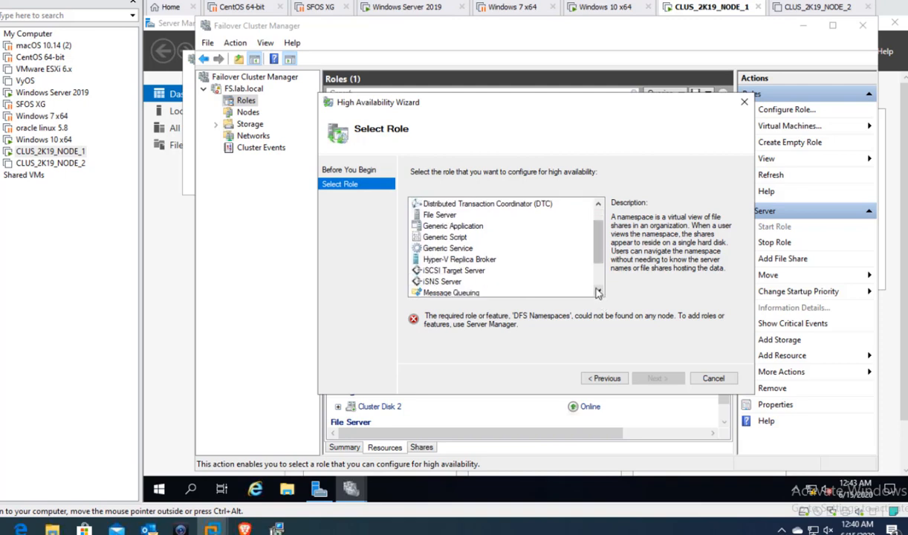
pyautogui.click(599, 292)
pyautogui.click(598, 291)
pyautogui.click(599, 292)
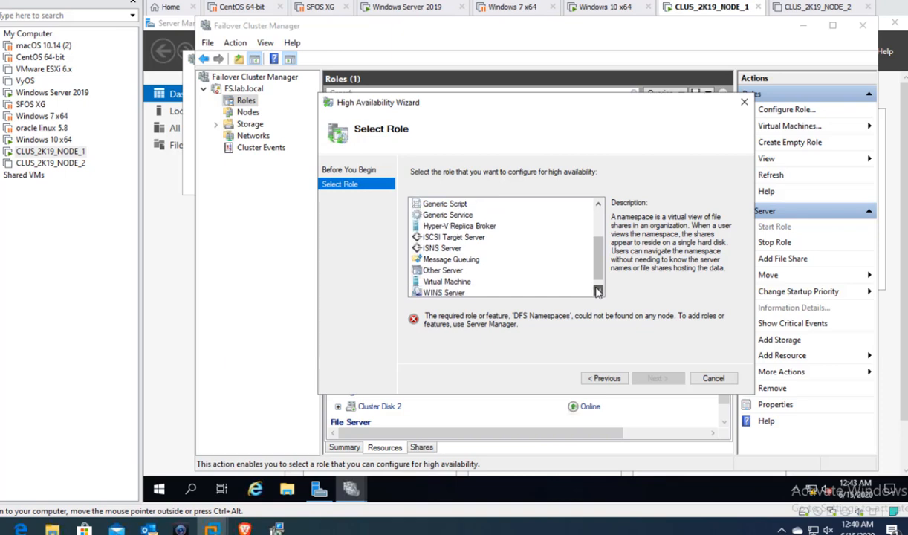
pyautogui.click(599, 292)
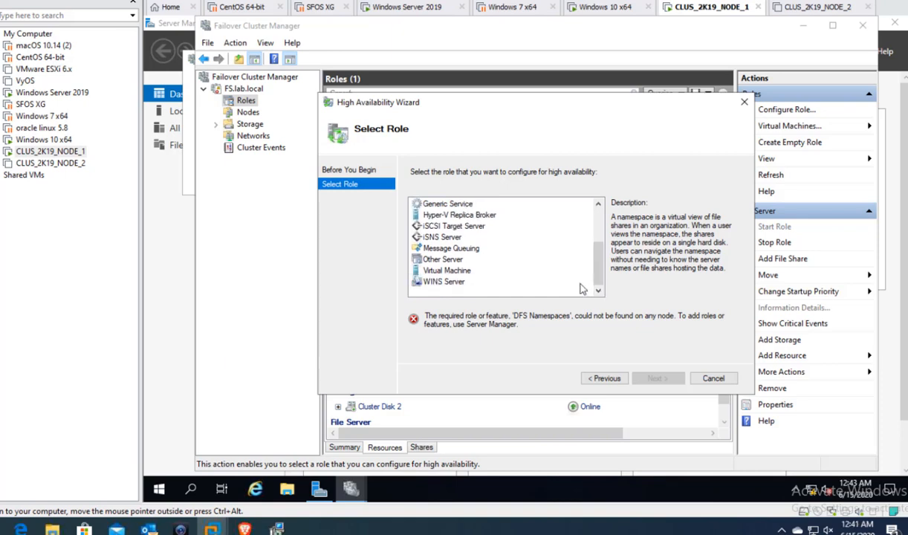
pyautogui.click(718, 379)
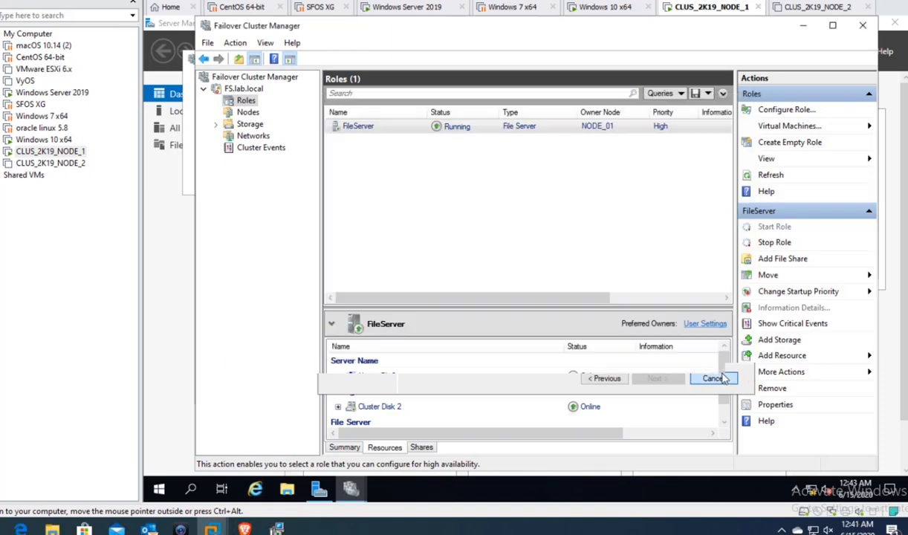